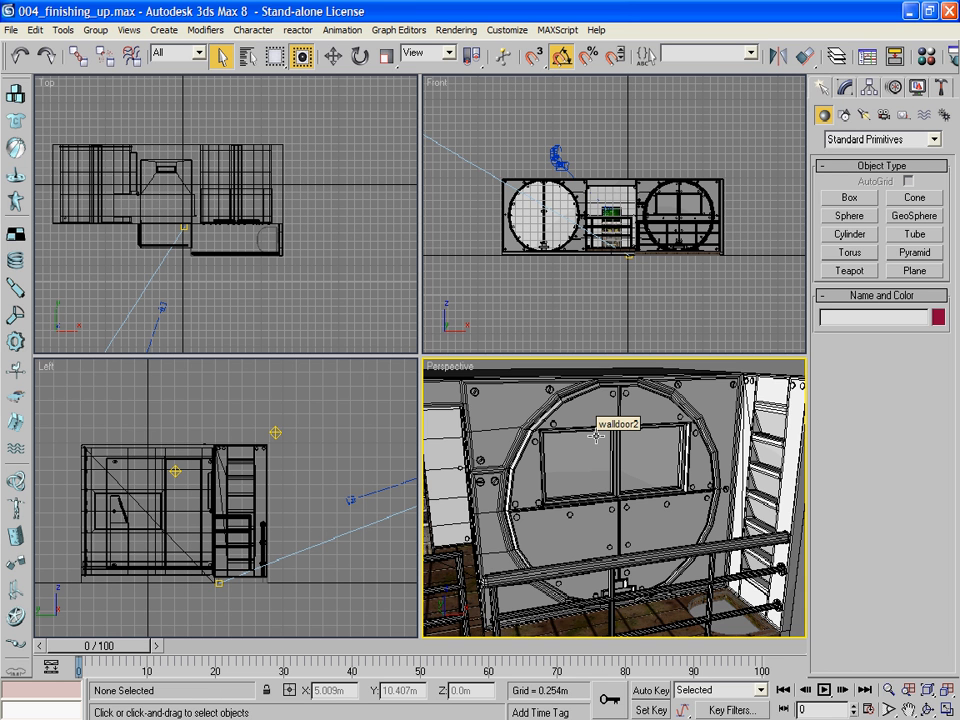
# Step: Select the walldoor2 object and examine the door wall and the neighbouring round doorway from several angles
pyautogui.click(596, 435)
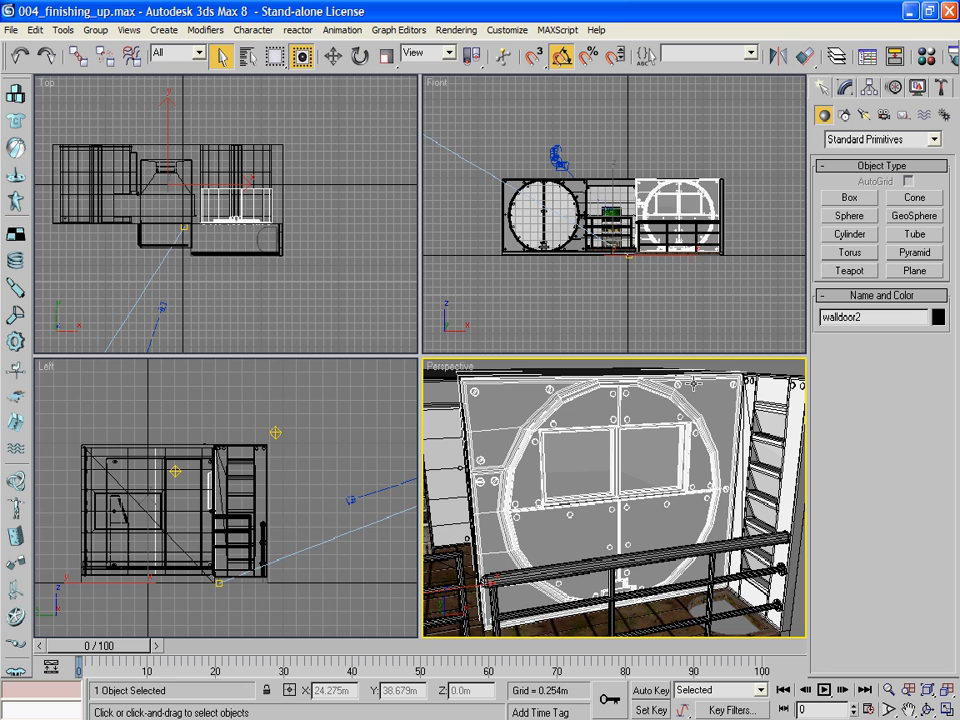
pyautogui.moveTo(693, 381); pyautogui.dragTo(814, 454)
pyautogui.moveTo(540, 490); pyautogui.dragTo(651, 514)
pyautogui.scroll(-3, 651, 514)
pyautogui.moveTo(744, 512); pyautogui.dragTo(614, 501)
pyautogui.moveTo(690, 515); pyautogui.dragTo(592, 530)
pyautogui.moveTo(690, 554); pyautogui.dragTo(780, 542)
pyautogui.moveTo(512, 504); pyautogui.dragTo(584, 495)
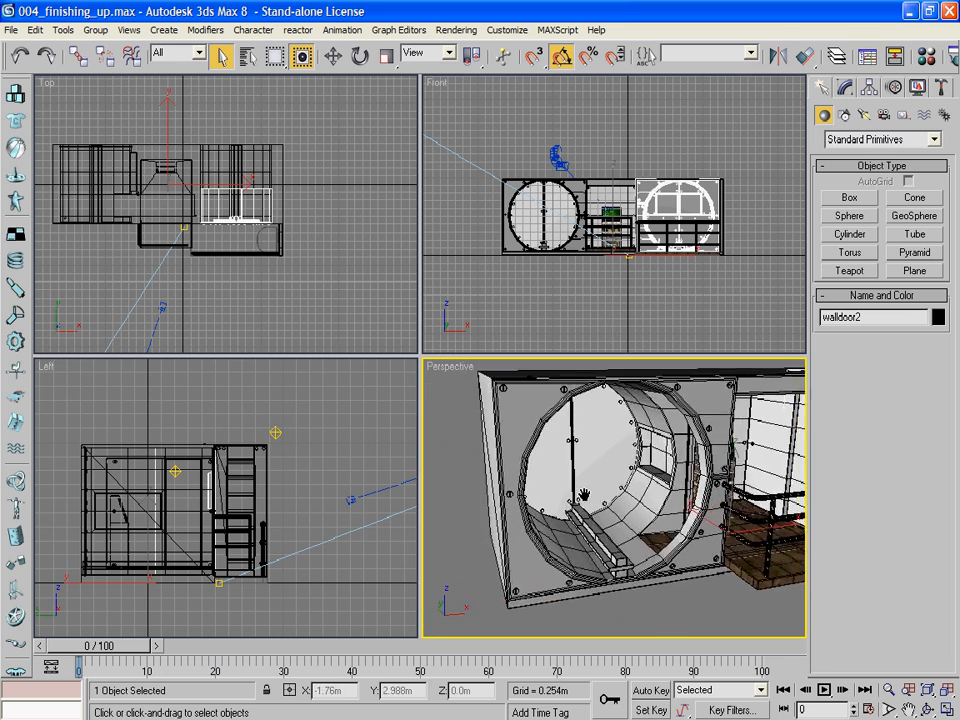
pyautogui.moveTo(752, 498); pyautogui.dragTo(650, 561)
pyautogui.scroll(2, 640, 512)
pyautogui.scroll(1, 690, 508)
pyautogui.moveTo(682, 485); pyautogui.dragTo(686, 464)
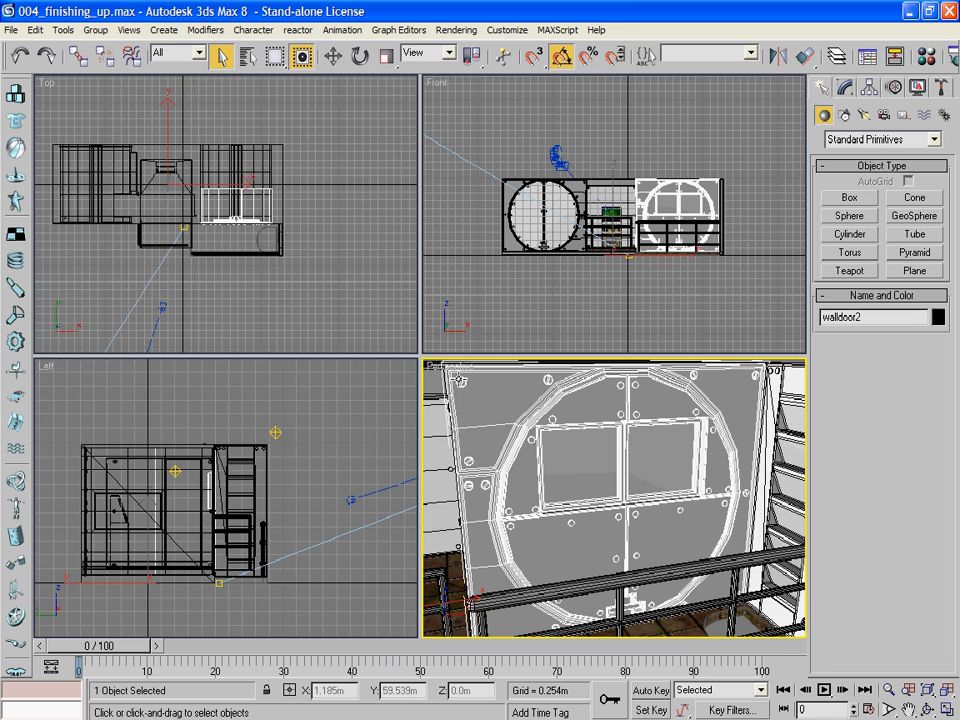
# Step: Maximize the perspective viewport and frame the whole walldoor2 panel in it
pyautogui.hotkey('alt', 'w')
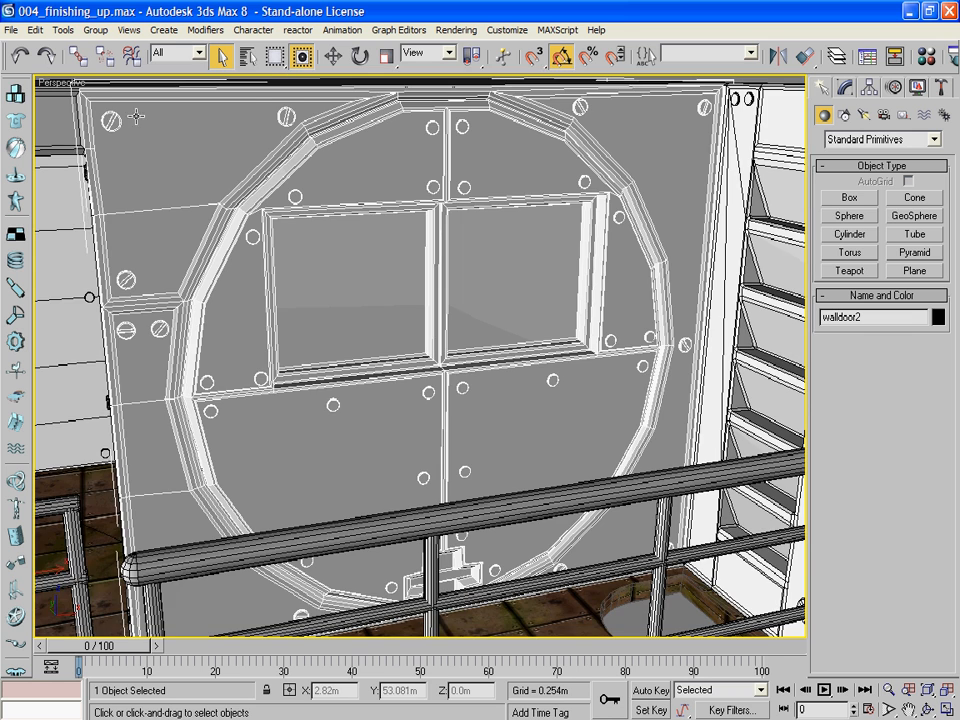
pyautogui.scroll(5, 320, 362)
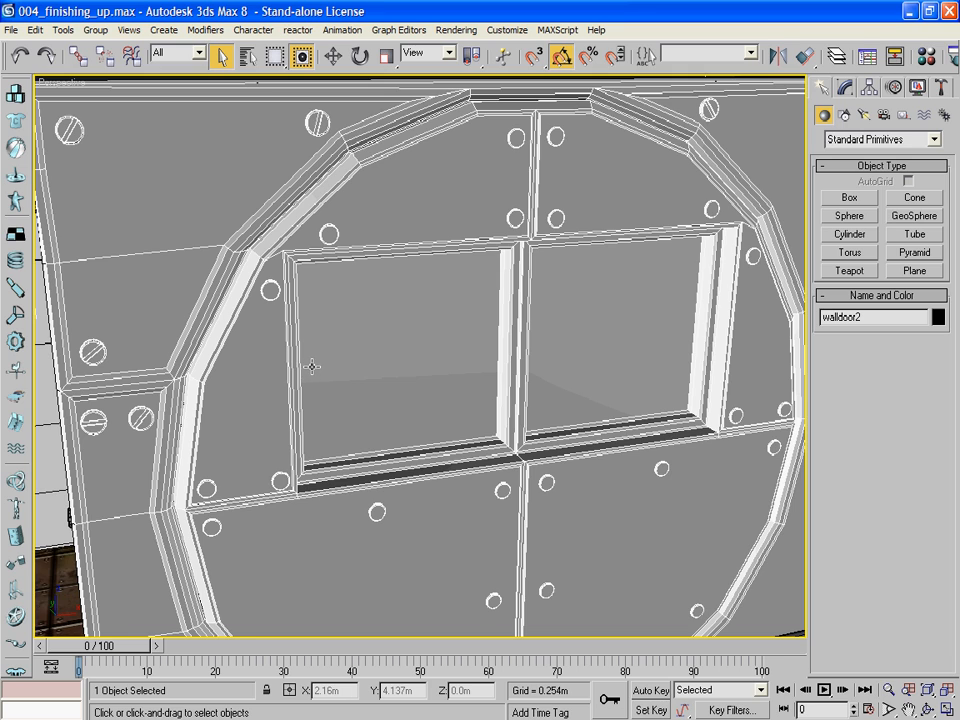
pyautogui.scroll(-5, 312, 367)
pyautogui.scroll(3, 396, 368)
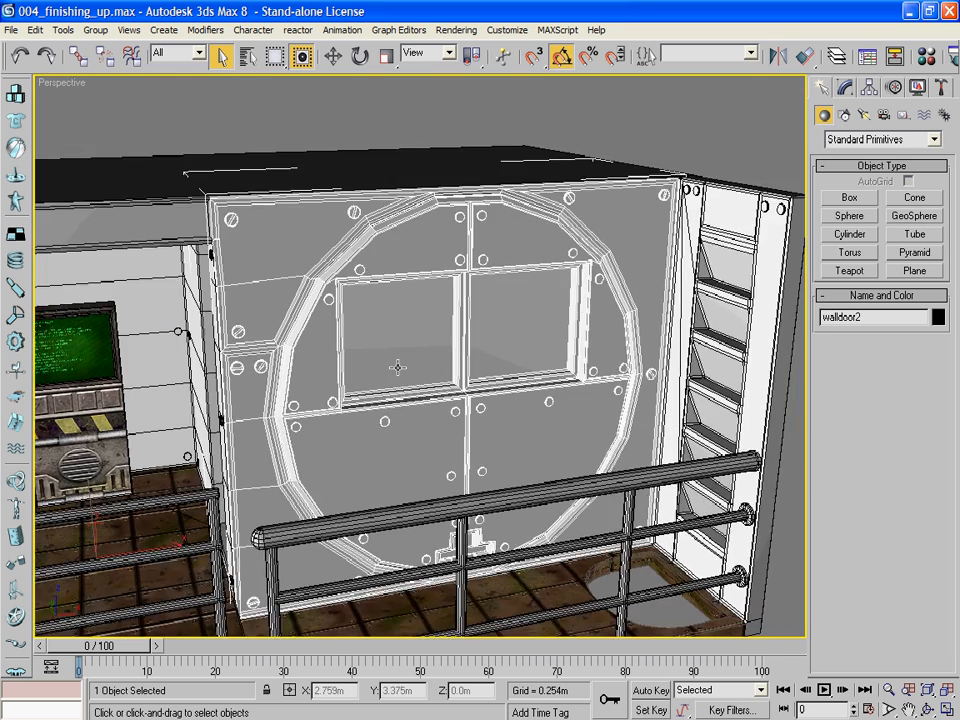
pyautogui.moveTo(400, 372); pyautogui.dragTo(353, 306)
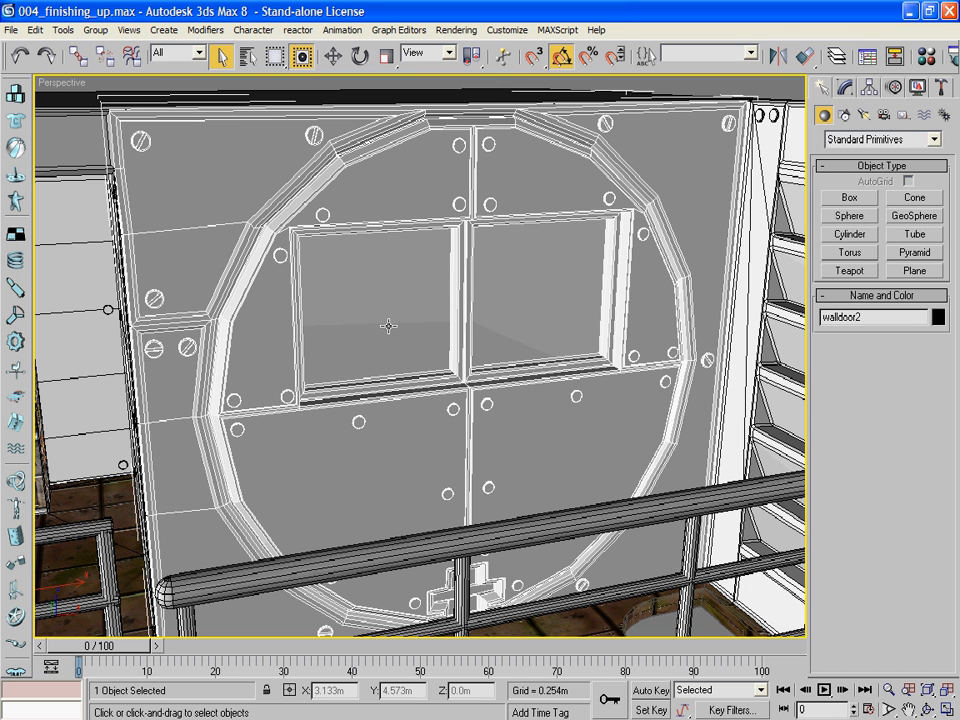
# Step: Open the UV editor from walldoor2's Unwrap UVW modifier and select all faces of the door at Face level
pyautogui.click(845, 88)
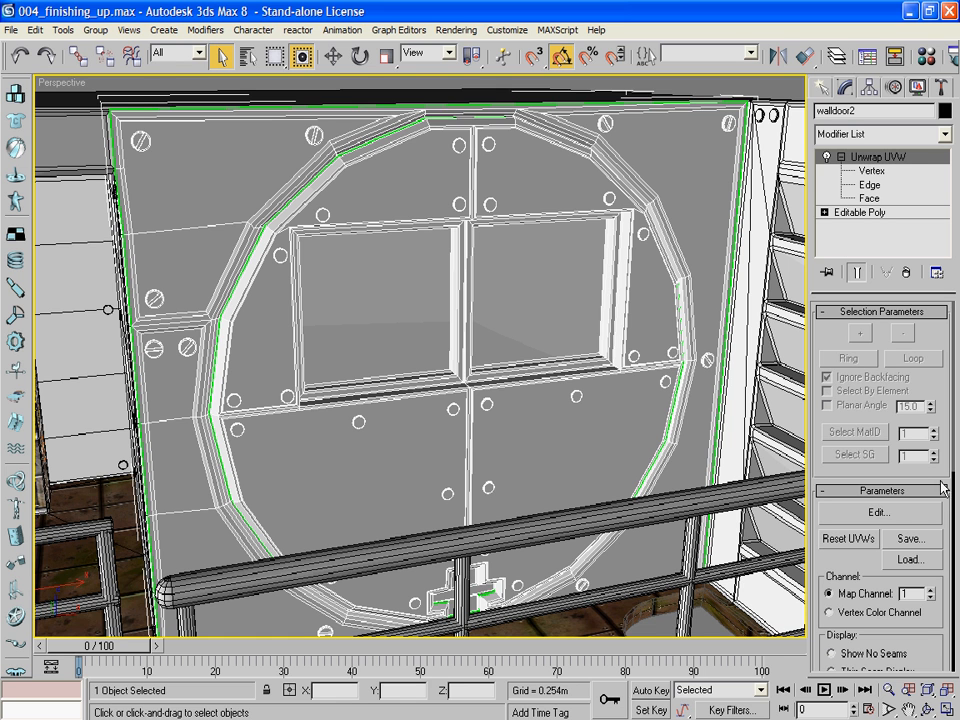
pyautogui.click(879, 513)
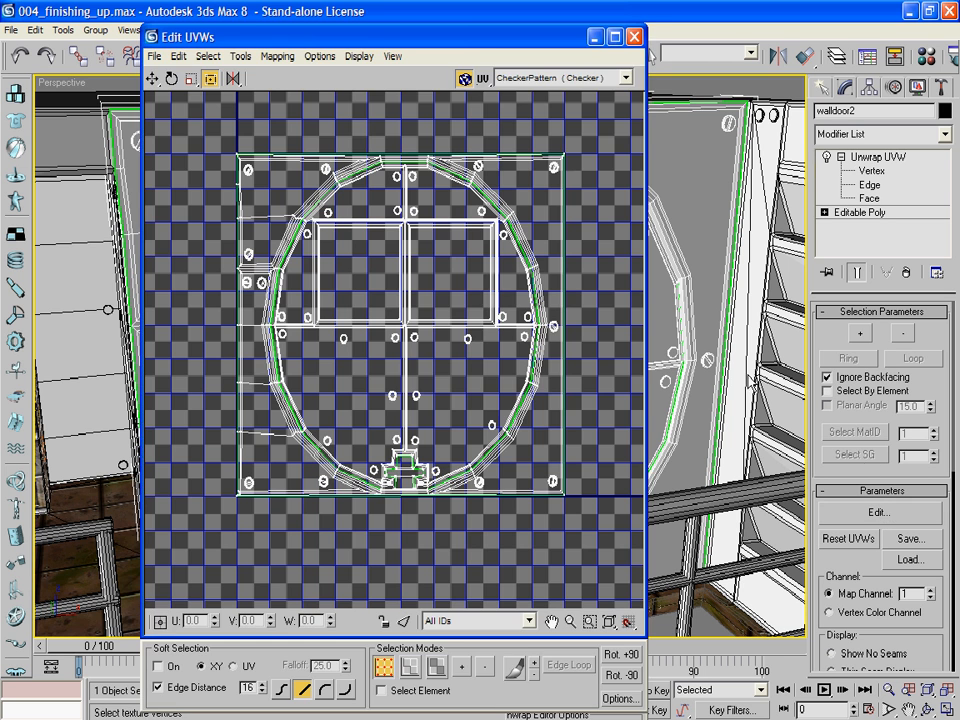
pyautogui.moveTo(361, 33); pyautogui.dragTo(215, 35)
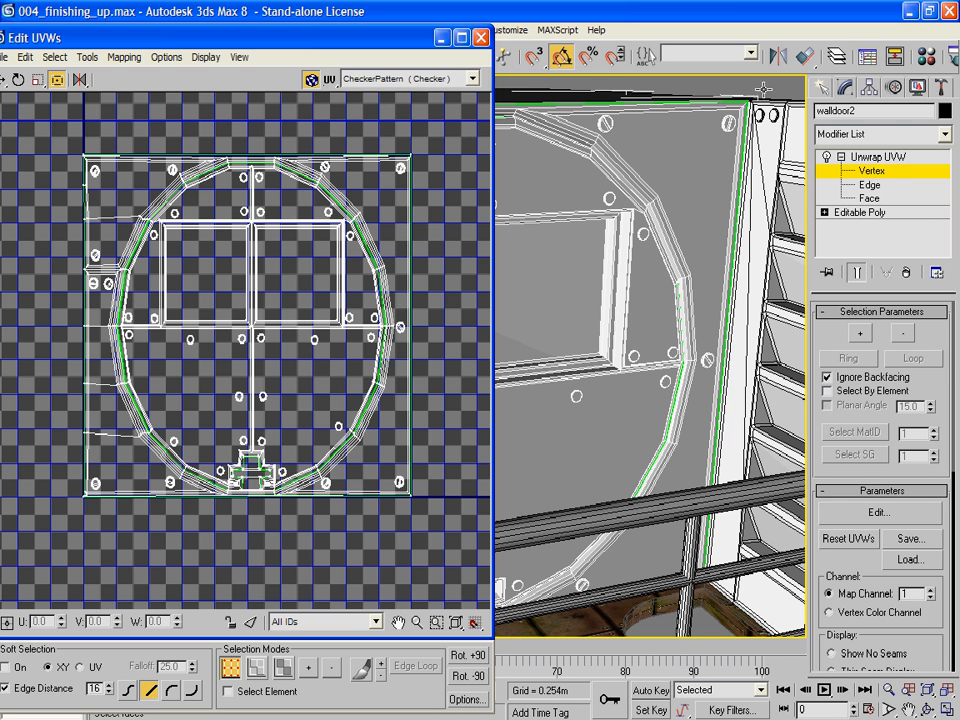
pyautogui.click(869, 198)
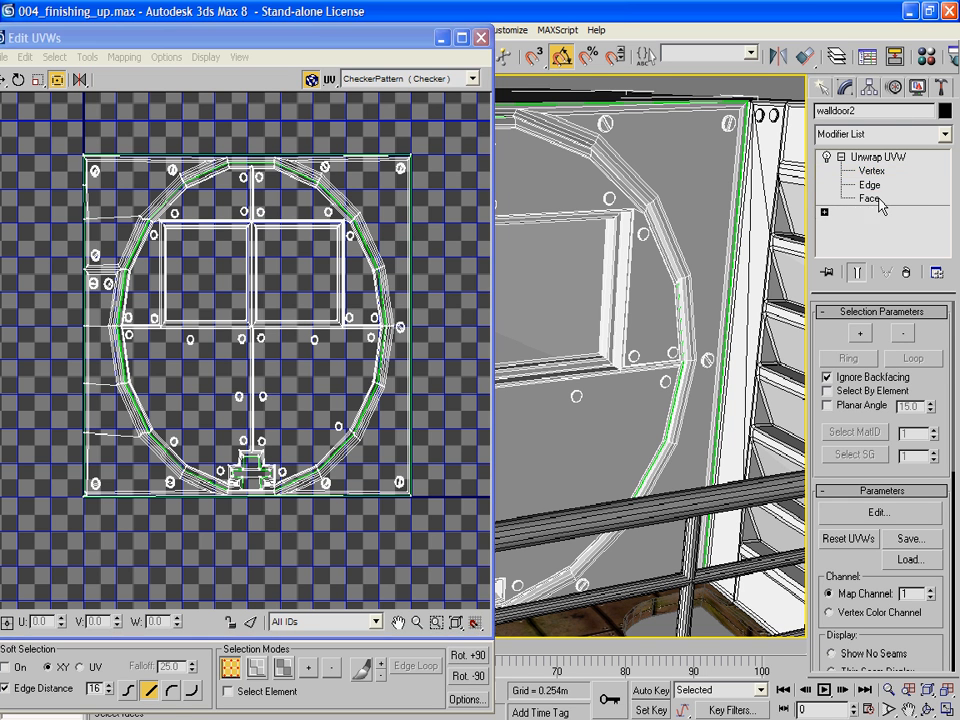
pyautogui.click(633, 323)
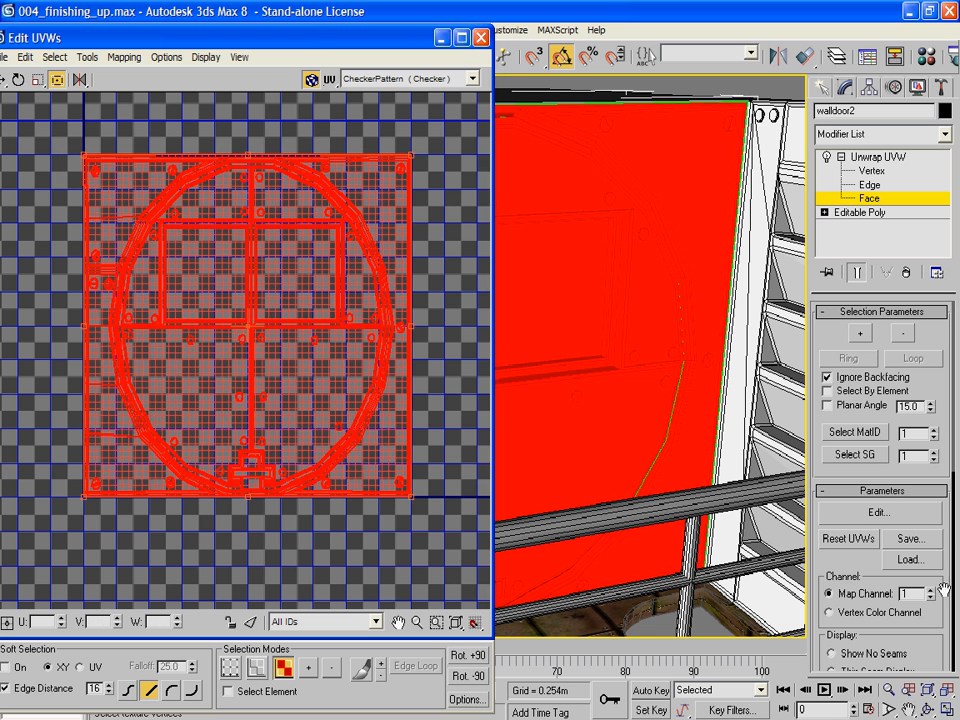
pyautogui.moveTo(940, 606)
pyautogui.mouseDown()
pyautogui.moveTo(886, 216)
pyautogui.moveTo(938, 604)
pyautogui.moveTo(942, 596)
pyautogui.mouseUp()
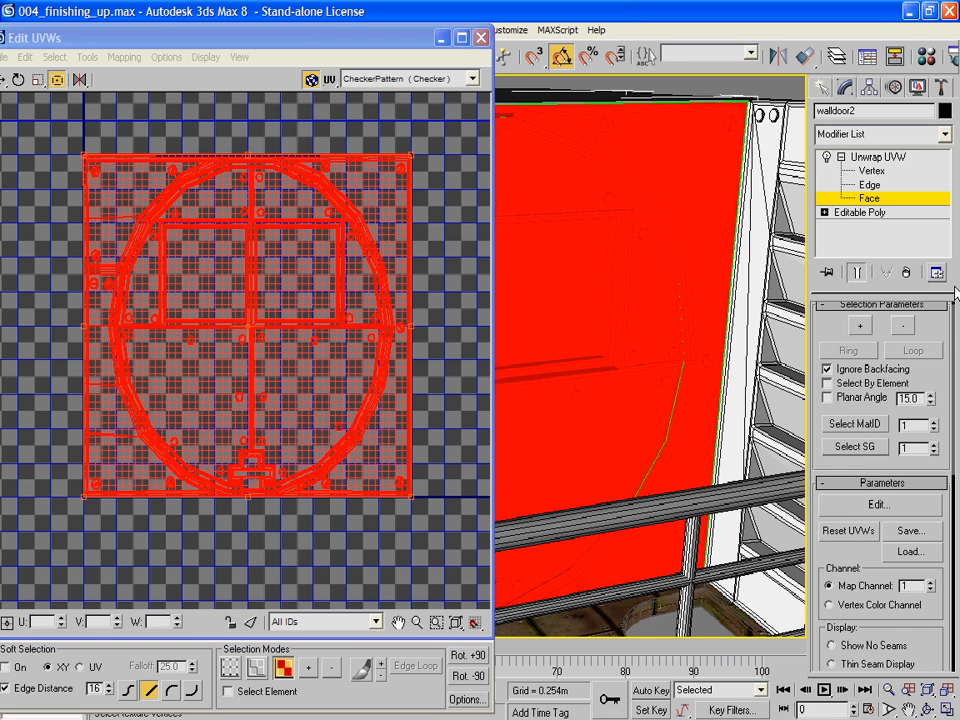
pyautogui.click(907, 133)
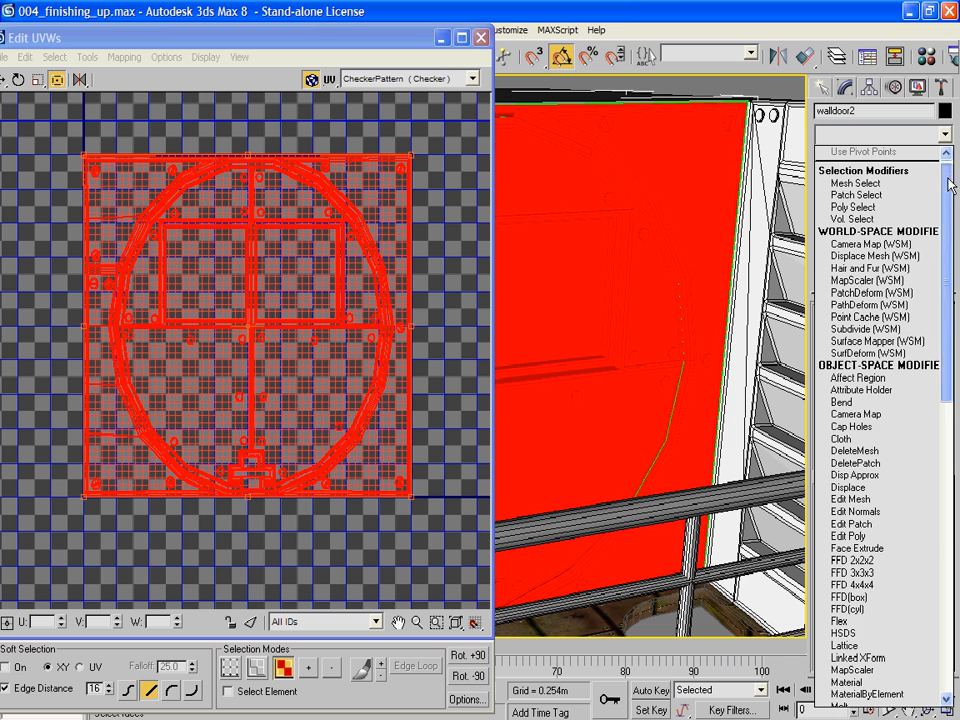
pyautogui.scroll(-18, 882, 608)
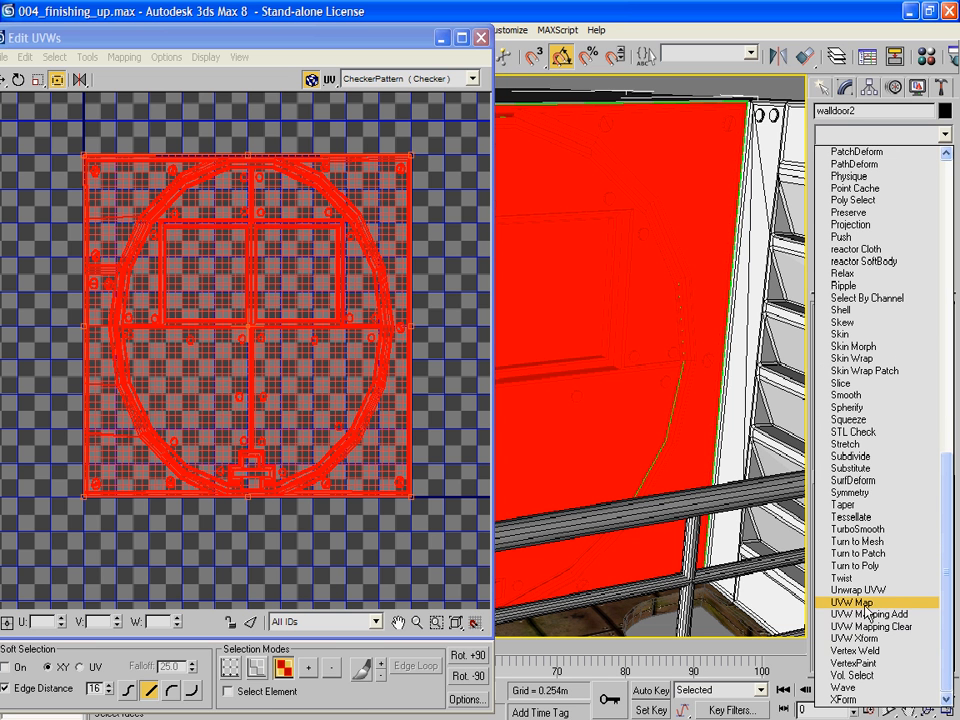
pyautogui.click(946, 132)
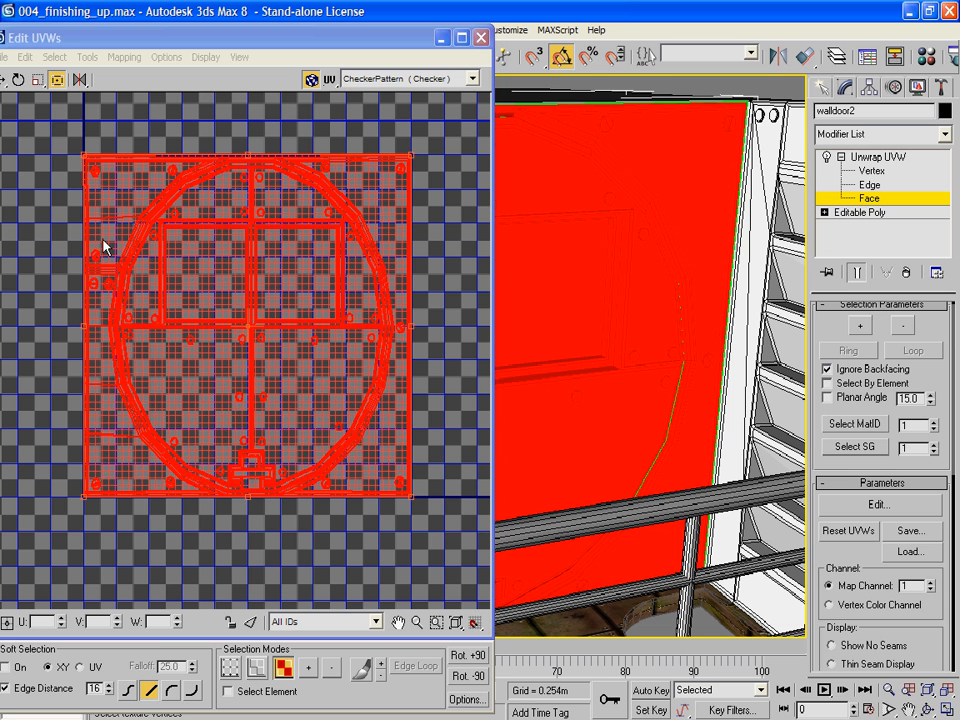
# Step: Render the door's UVW template with the seam edges colour set to white
pyautogui.moveTo(124, 37); pyautogui.dragTo(164, 38)
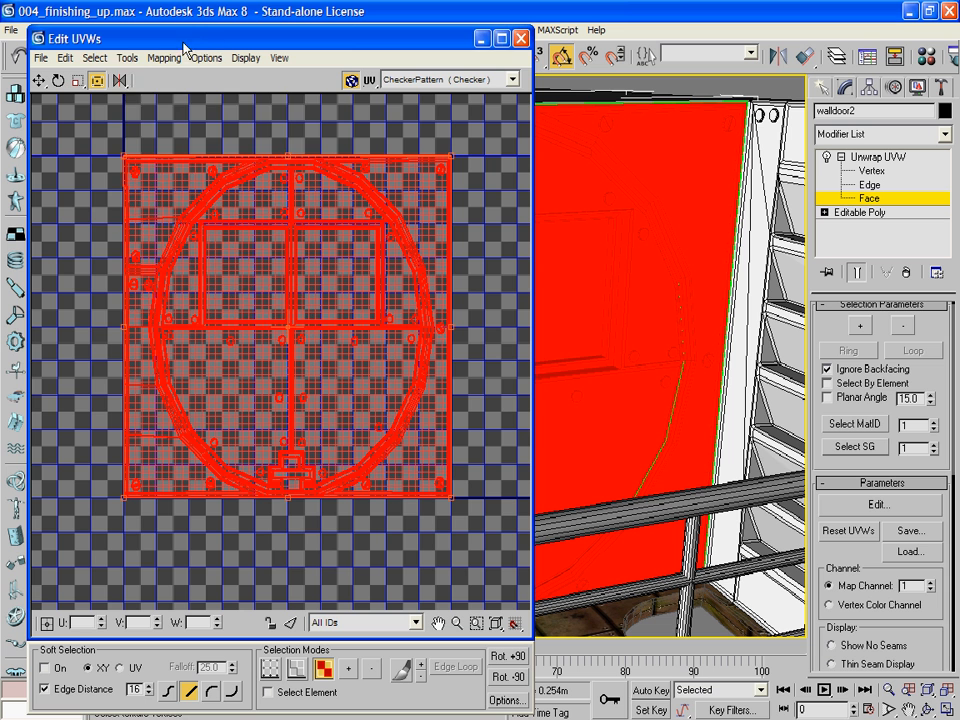
pyautogui.click(128, 58)
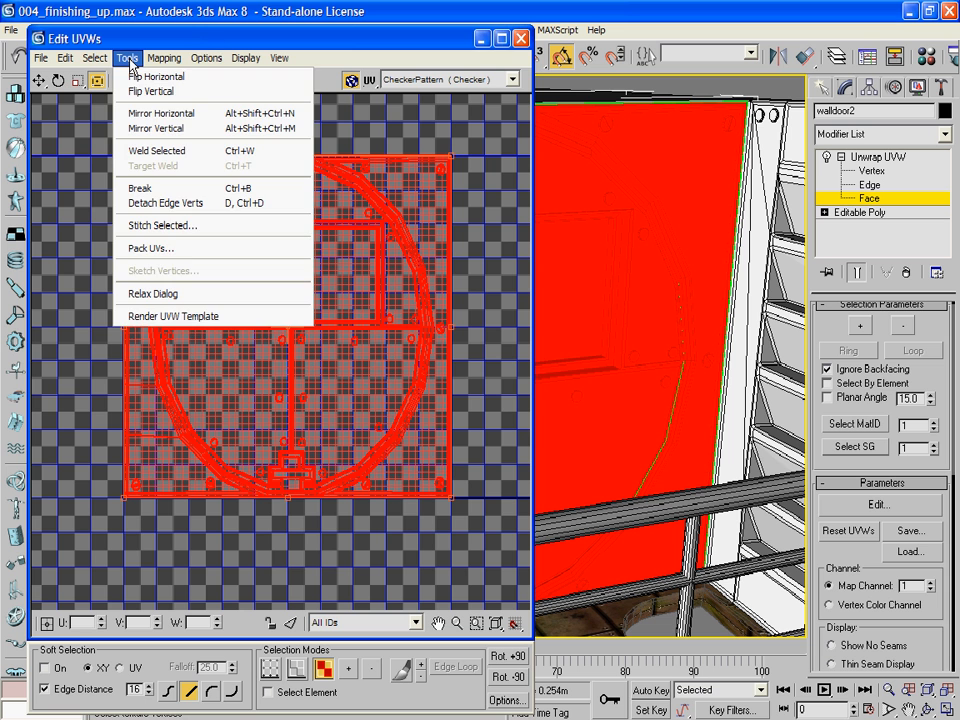
pyautogui.click(187, 318)
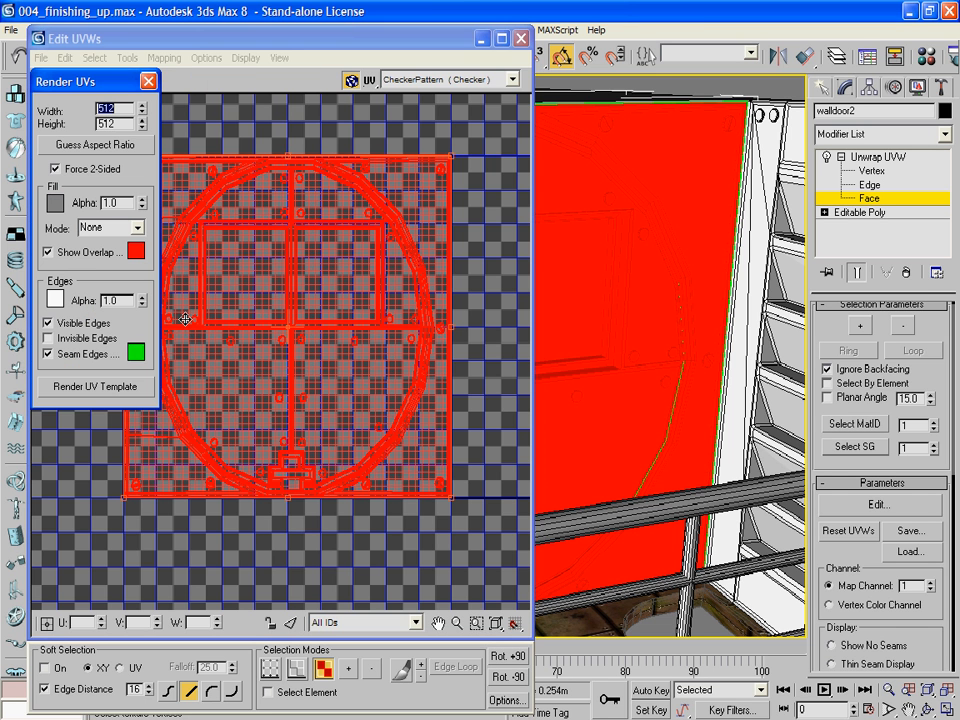
pyautogui.click(135, 353)
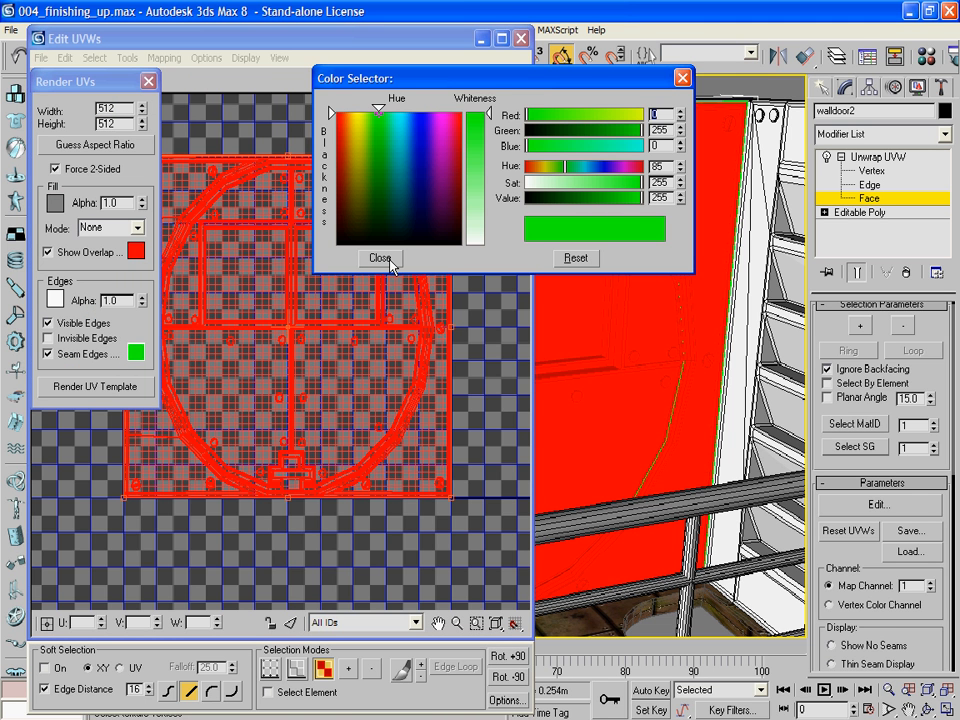
pyautogui.moveTo(476, 193); pyautogui.dragTo(476, 246)
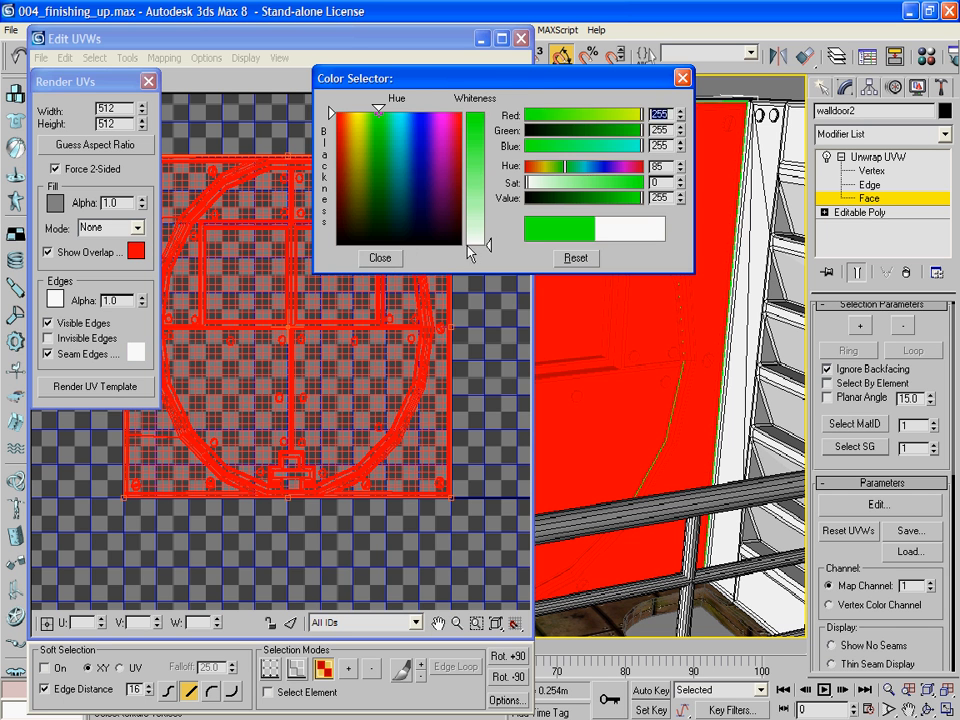
pyautogui.click(385, 258)
pyautogui.click(88, 386)
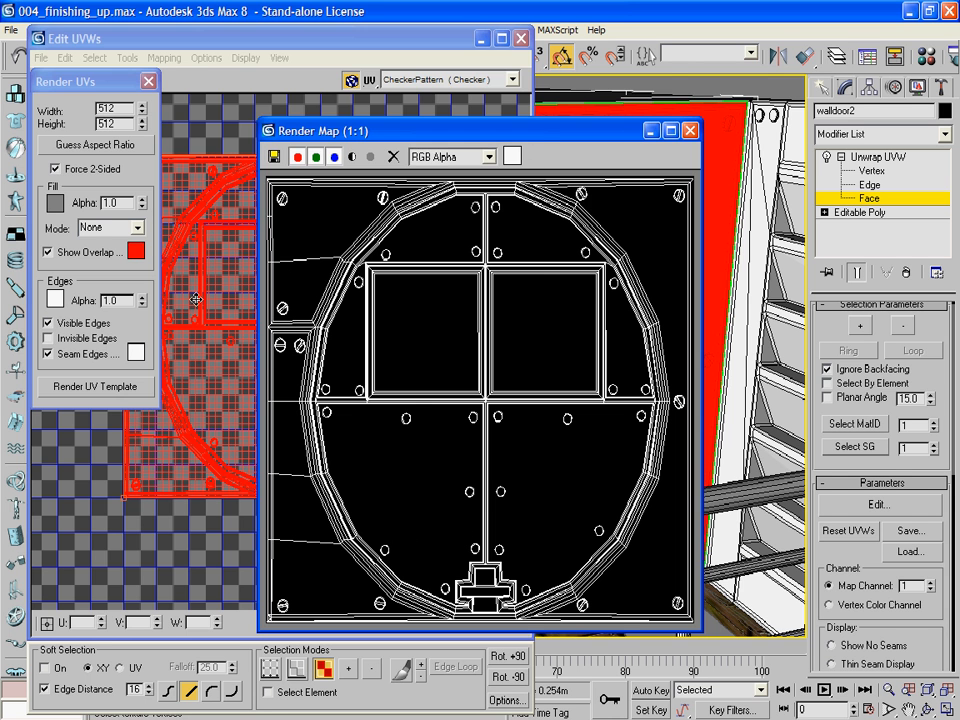
# Step: Close the template render settings, the rendered UV map and the UV editor
pyautogui.click(135, 354)
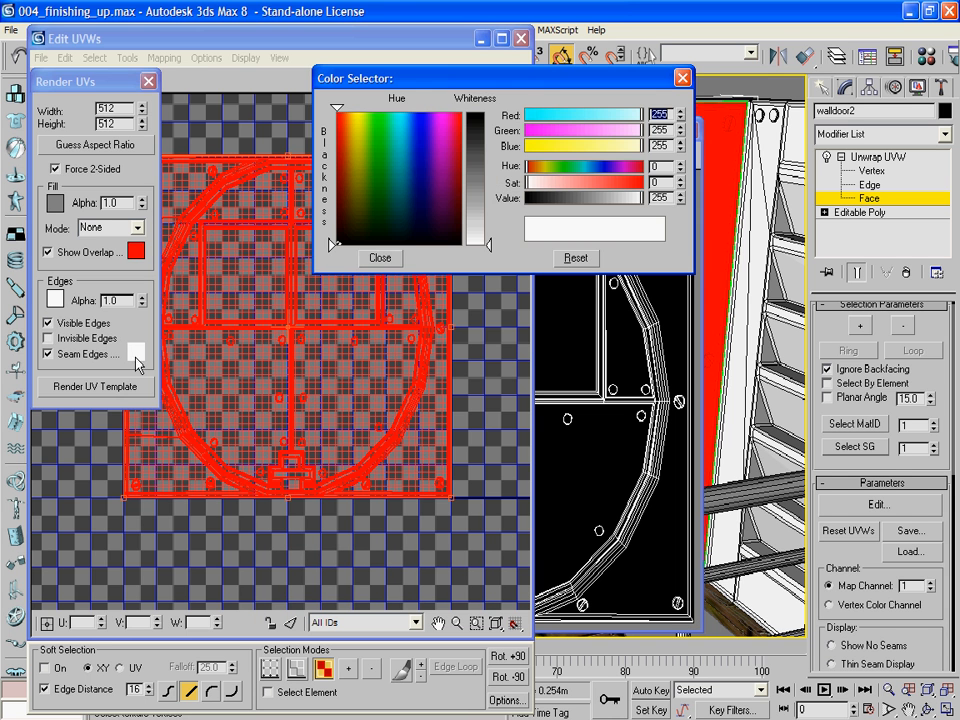
pyautogui.click(380, 258)
pyautogui.click(148, 81)
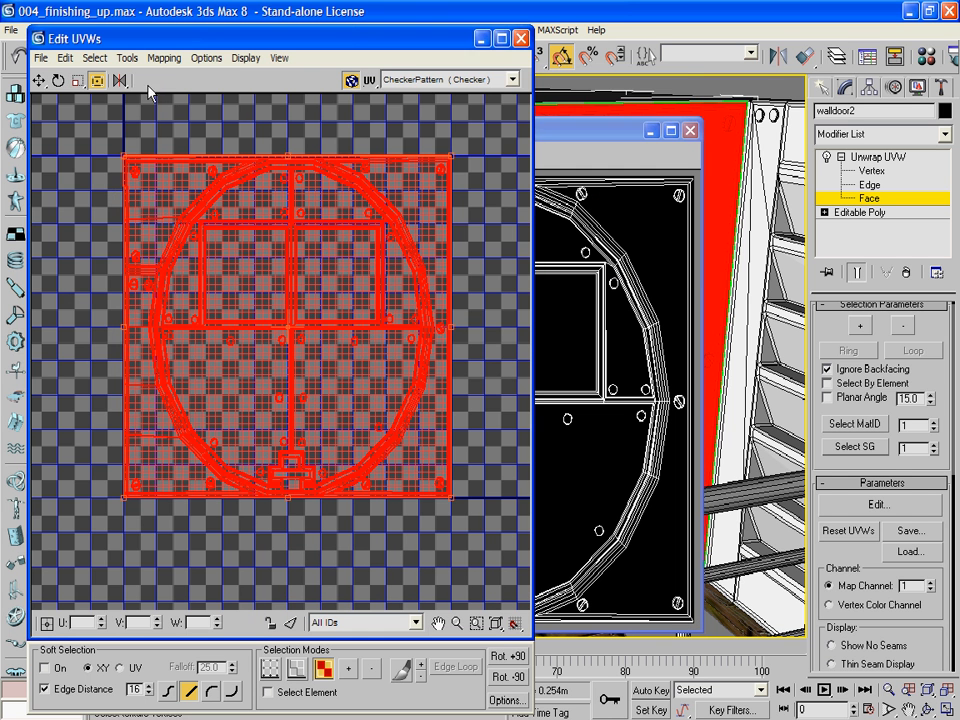
pyautogui.click(689, 131)
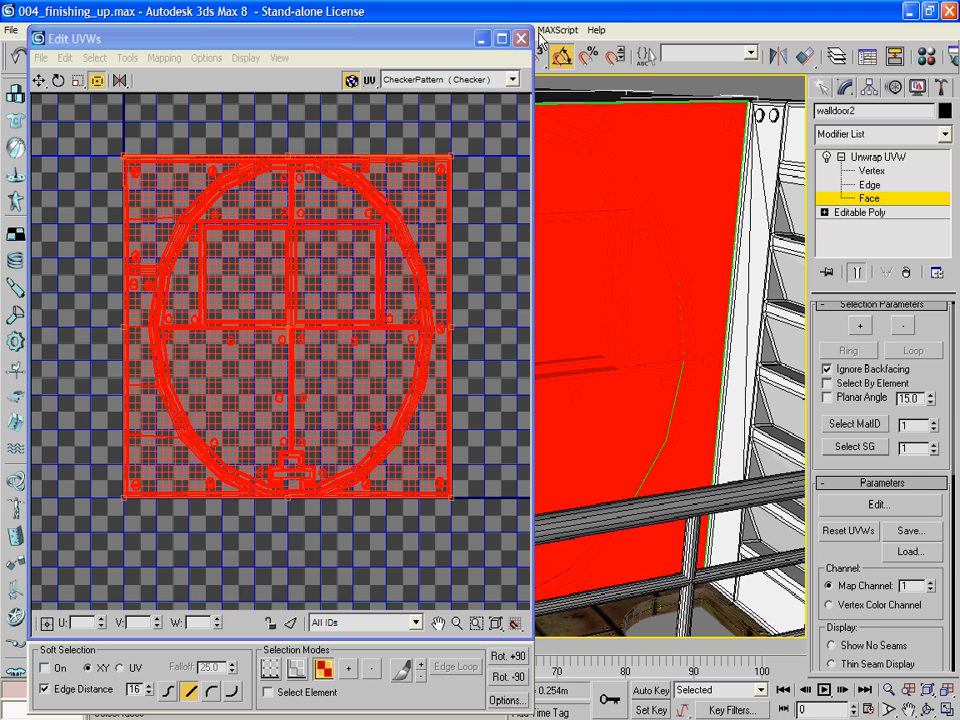
pyautogui.click(521, 38)
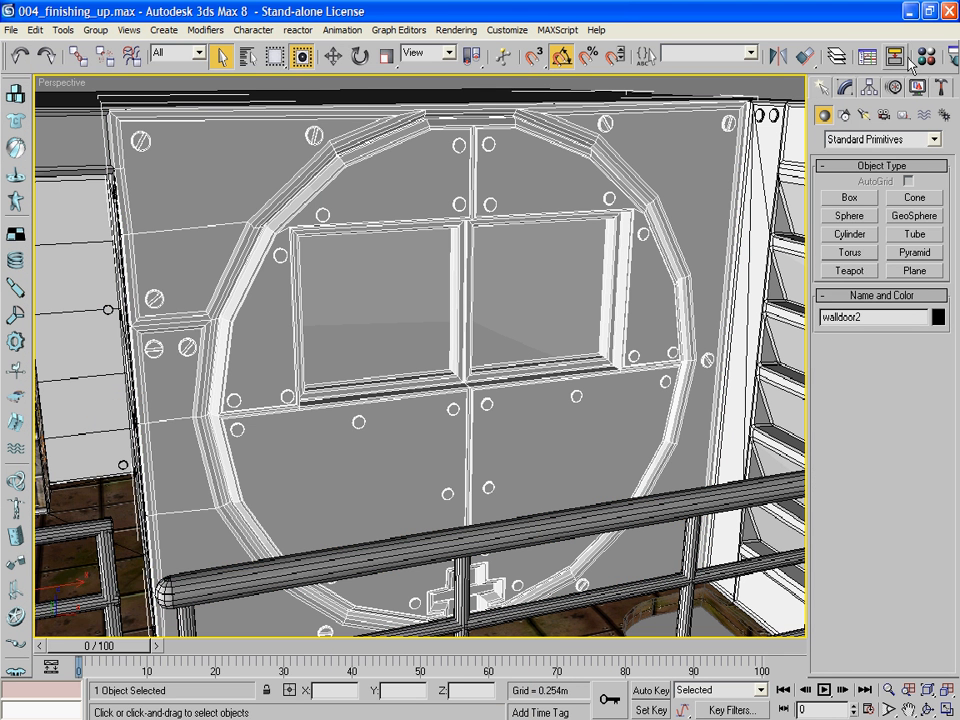
# Step: Assign the blastdoor material from the Material Editor to the walldoor2 object
pyautogui.click(925, 56)
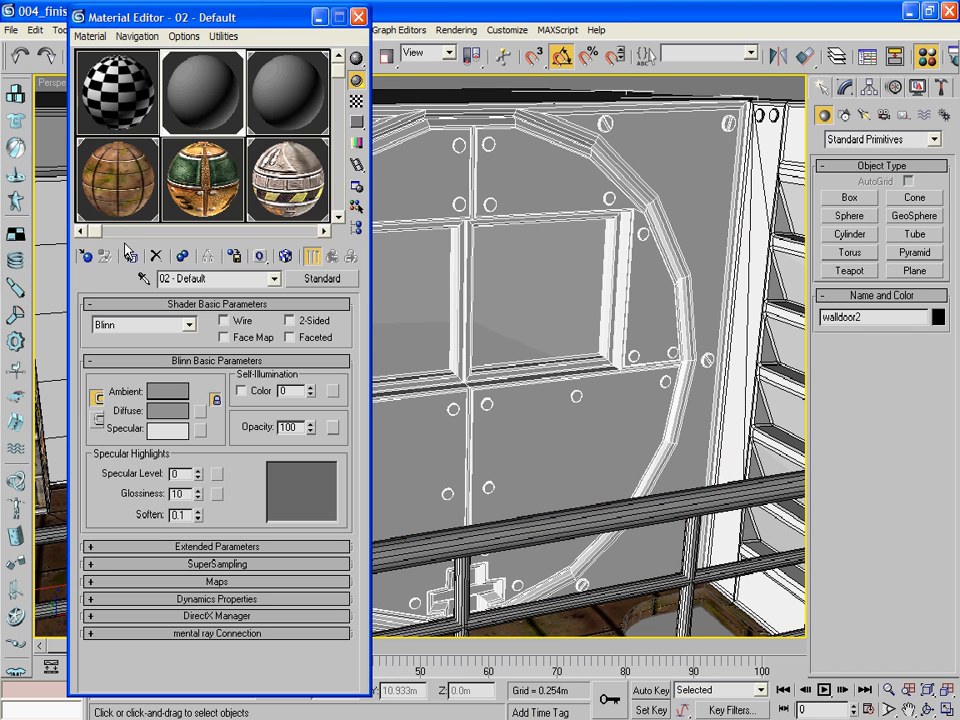
pyautogui.click(212, 183)
pyautogui.moveTo(212, 183); pyautogui.dragTo(506, 343)
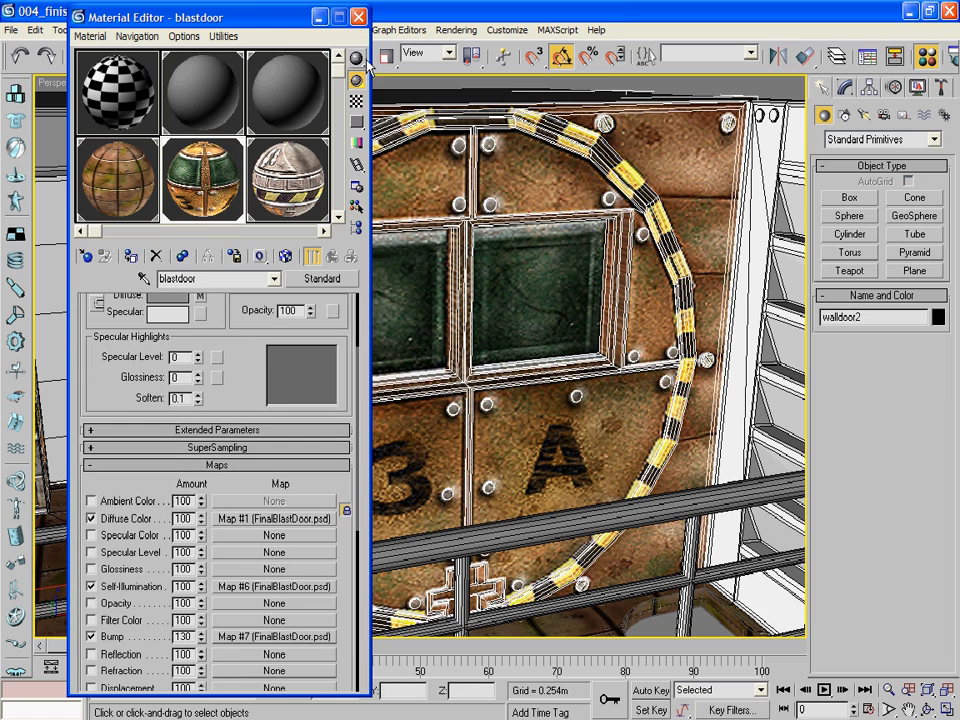
pyautogui.click(358, 16)
# Step: Quick-render the perspective view of the whole structure to check the textured door, and dismiss the render
pyautogui.scroll(-5, 478, 381)
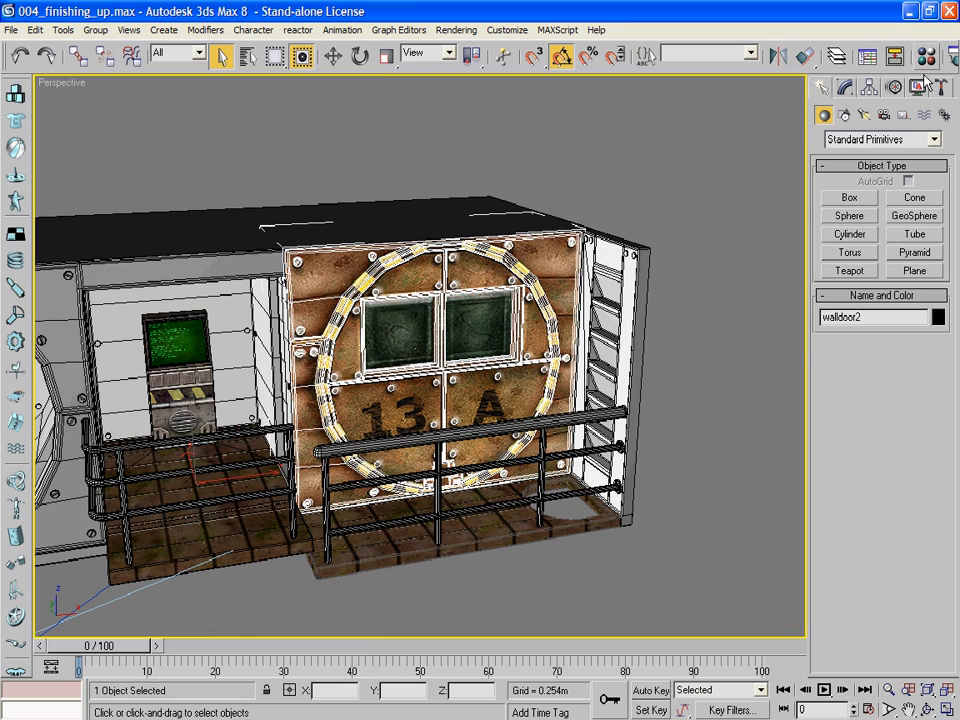
pyautogui.click(902, 61)
pyautogui.moveTo(948, 71); pyautogui.dragTo(842, 72)
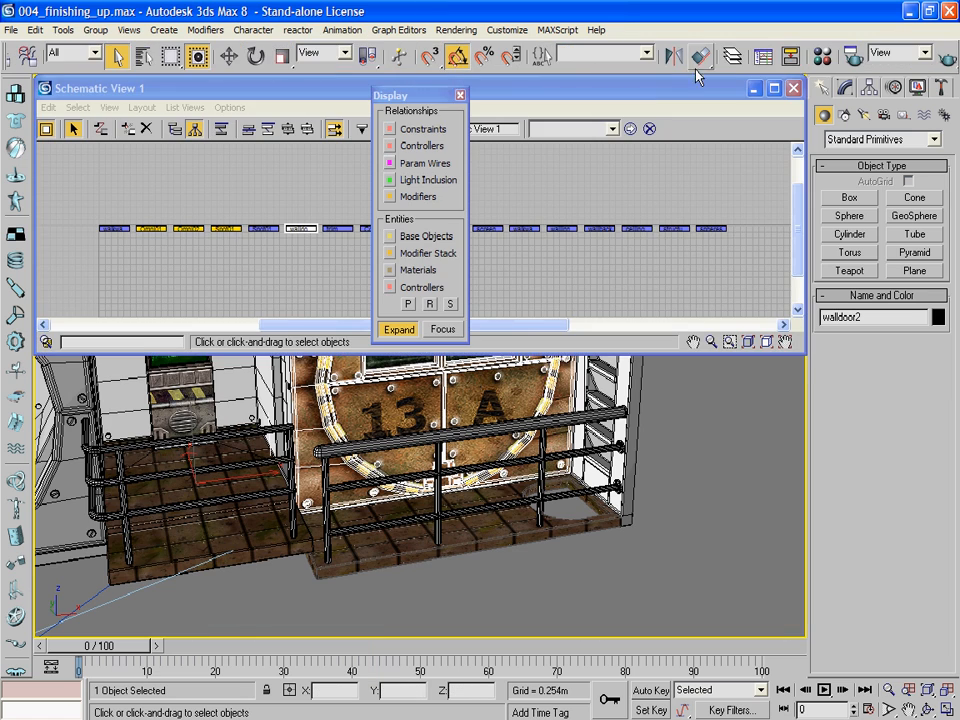
pyautogui.click(793, 88)
pyautogui.click(945, 57)
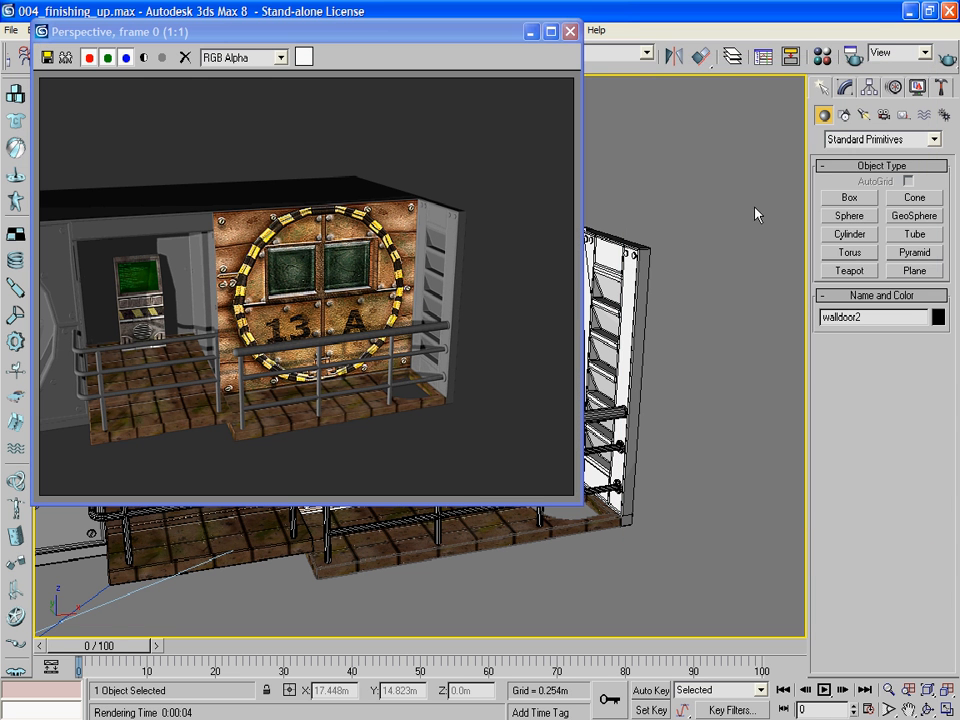
pyautogui.click(571, 32)
pyautogui.scroll(10, 356, 323)
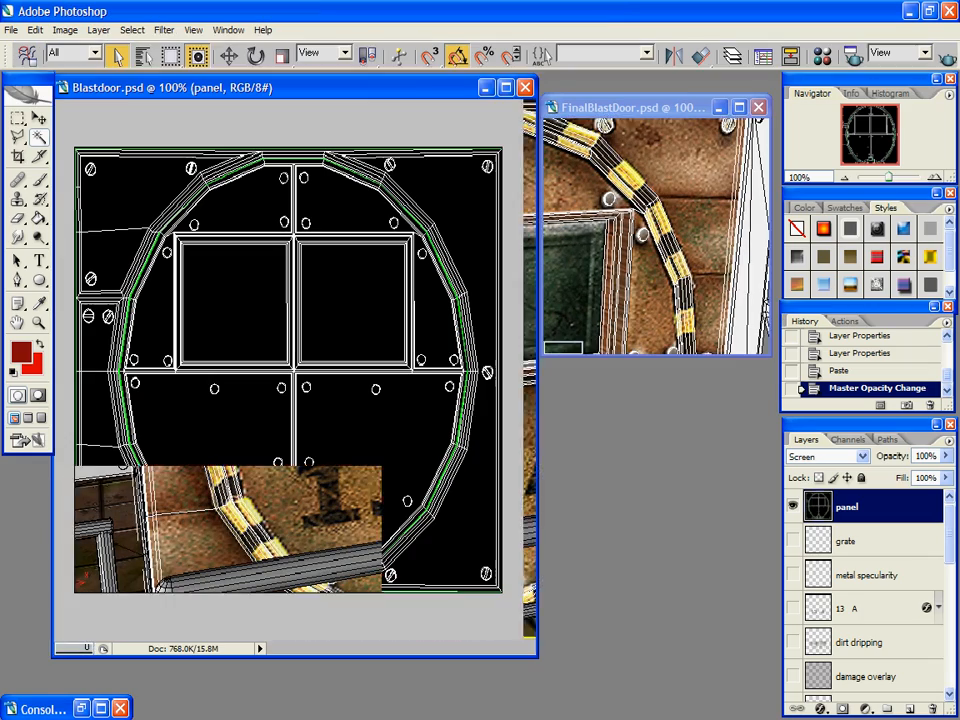
# Step: Switch to Photoshop, activate the Move tool and enlarge the Blastdoor.psd document window around its canvas
pyautogui.moveTo(371, 92); pyautogui.dragTo(377, 92)
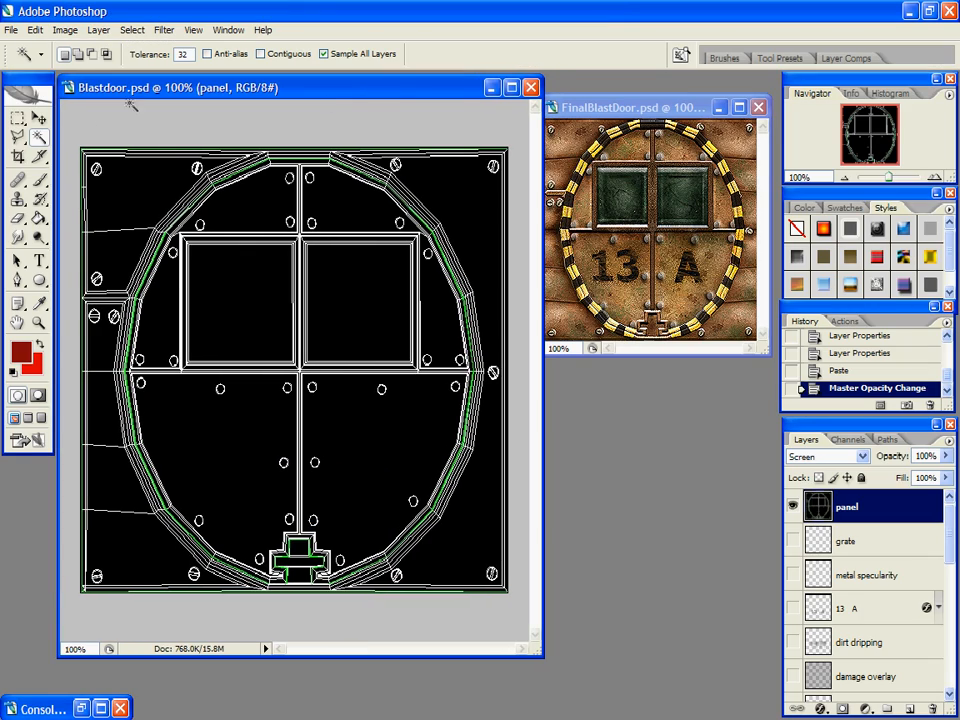
pyautogui.click(40, 120)
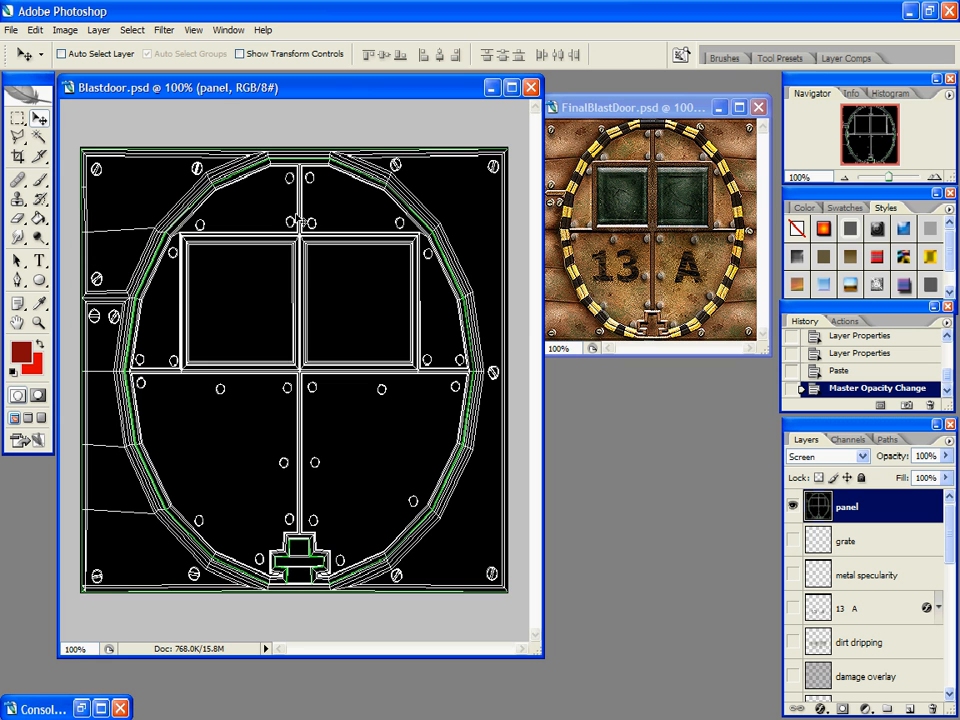
pyautogui.moveTo(540, 654); pyautogui.dragTo(595, 713)
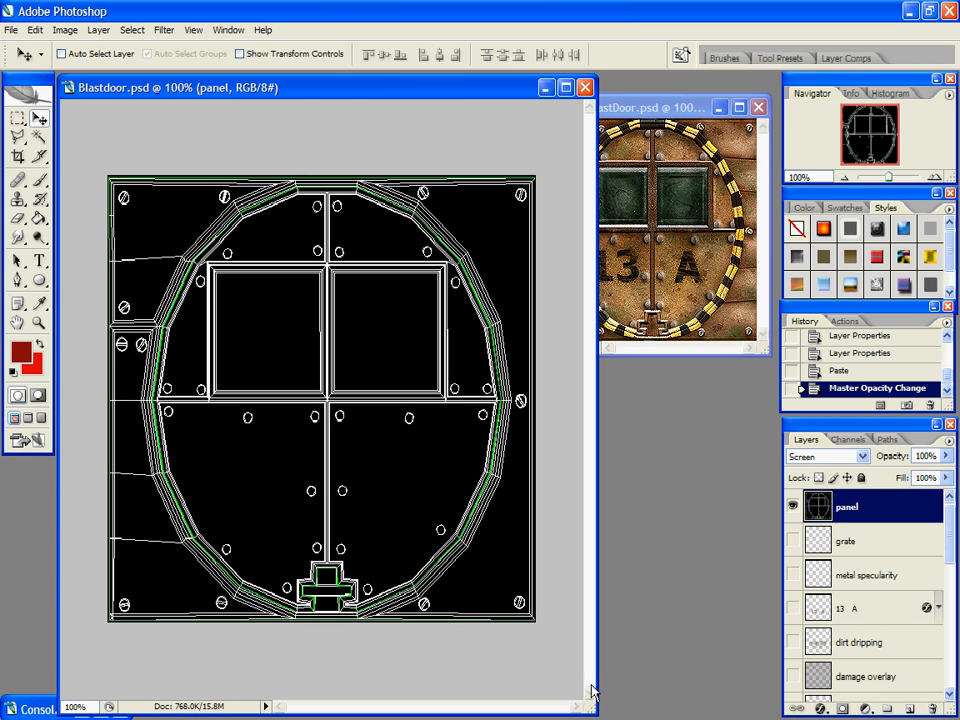
# Step: Show the rulers and set the panel layer's blend mode to Screen
pyautogui.hotkey('ctrl', 'r')
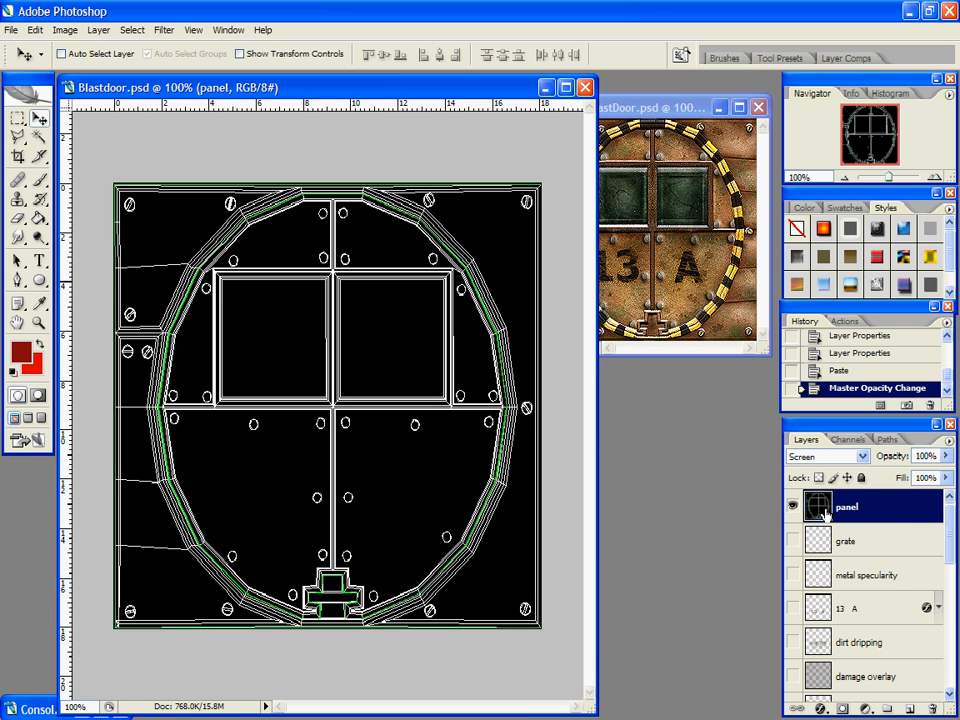
pyautogui.click(854, 458)
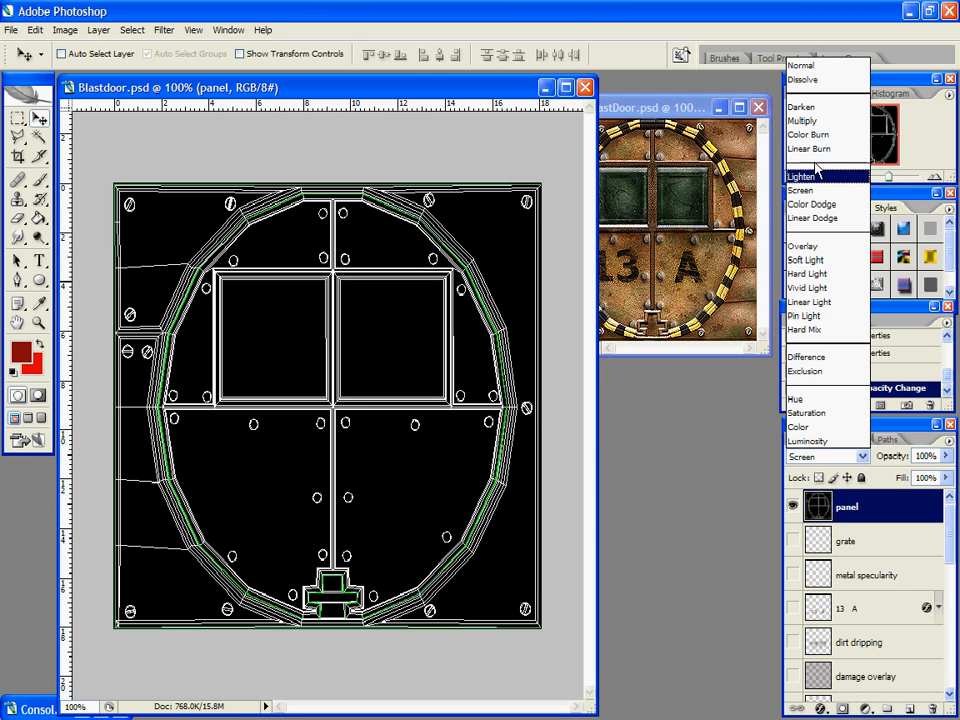
pyautogui.click(815, 190)
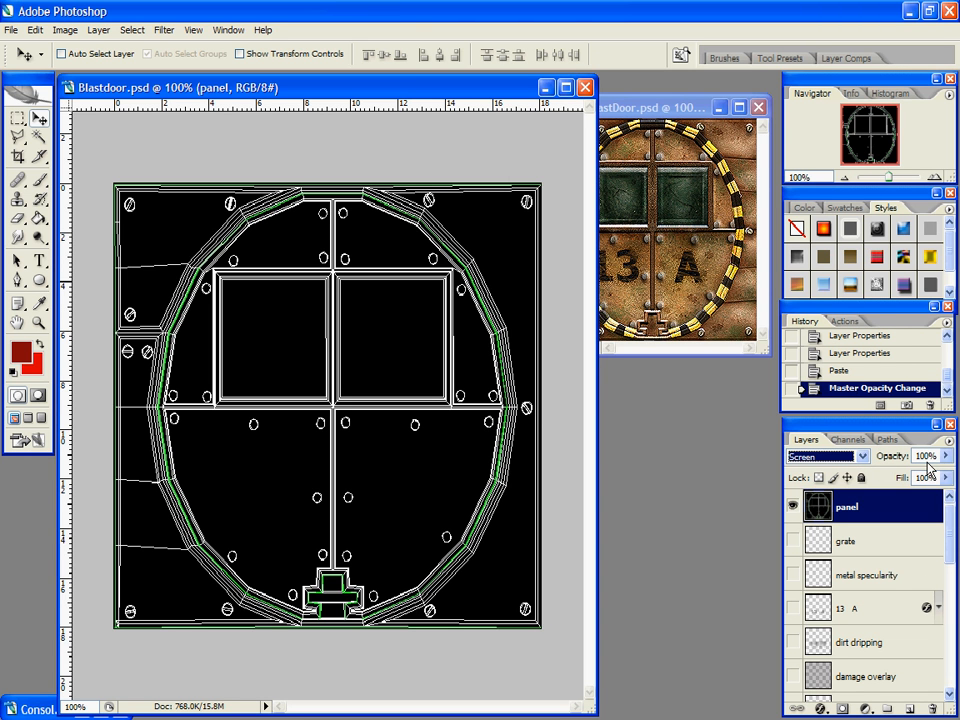
pyautogui.moveTo(936, 456); pyautogui.dragTo(784, 453)
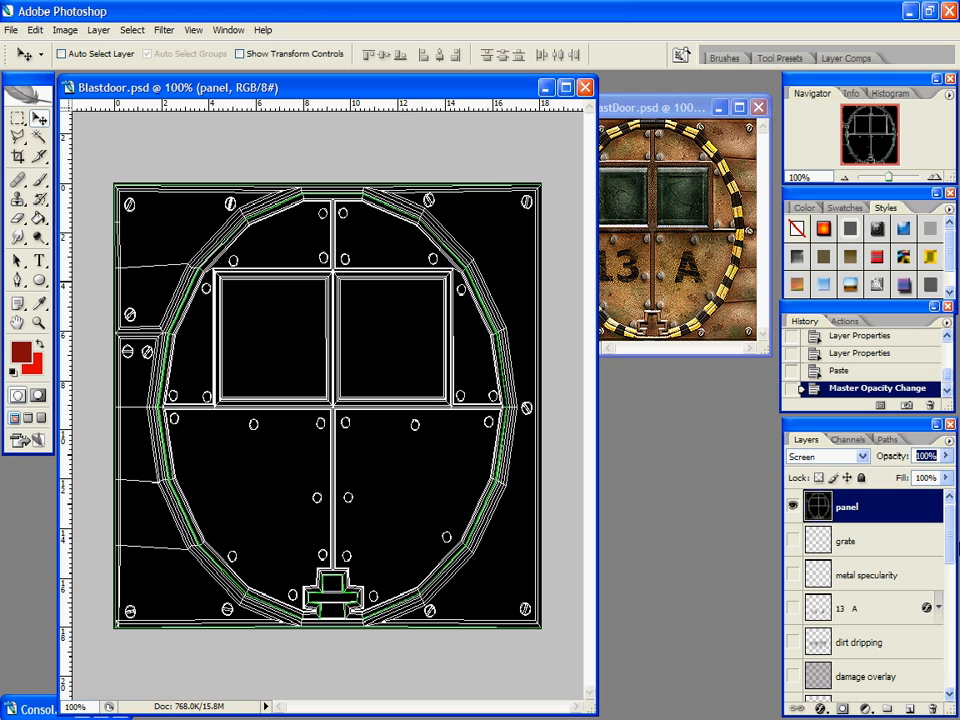
# Step: Show the Layer 1 metal texture beneath the wireframe, and hide and re-show the panel layer to compare
pyautogui.moveTo(953, 541); pyautogui.dragTo(953, 668)
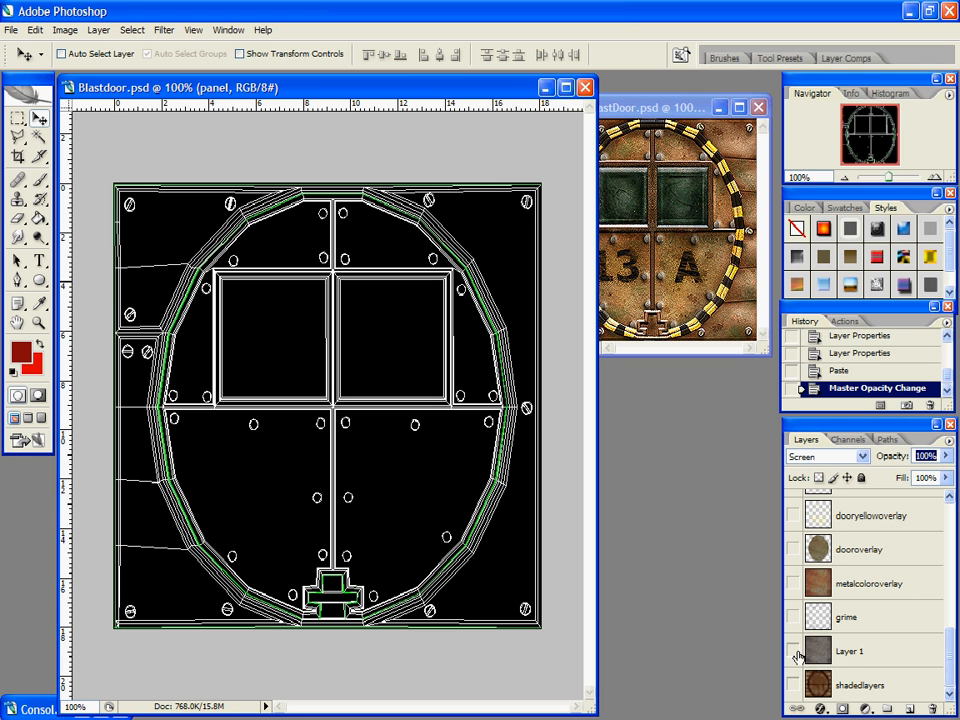
pyautogui.click(838, 652)
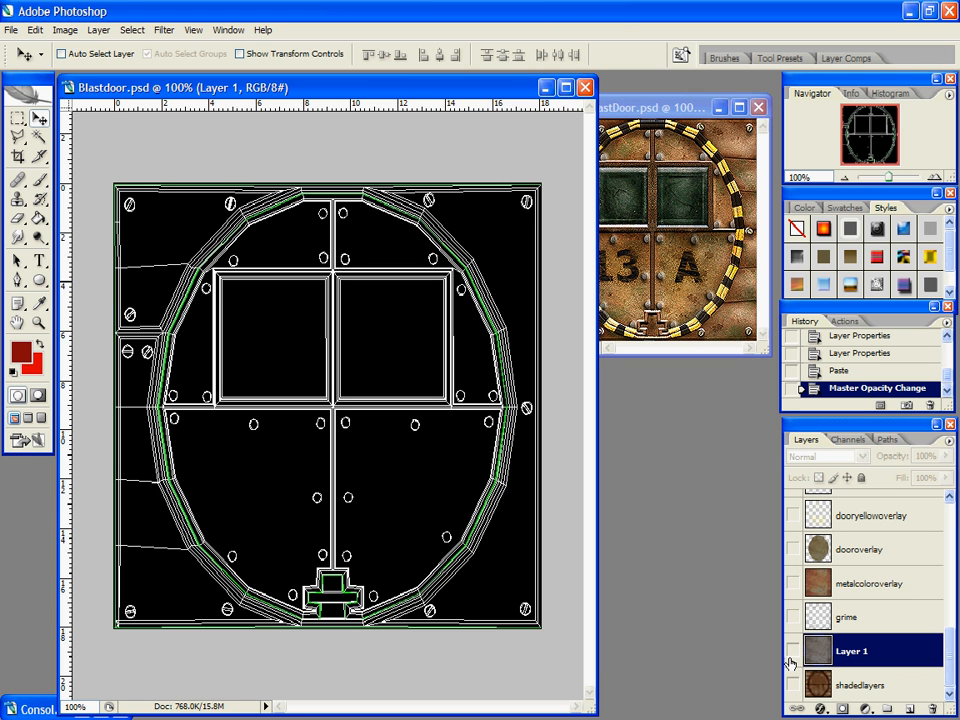
pyautogui.click(794, 652)
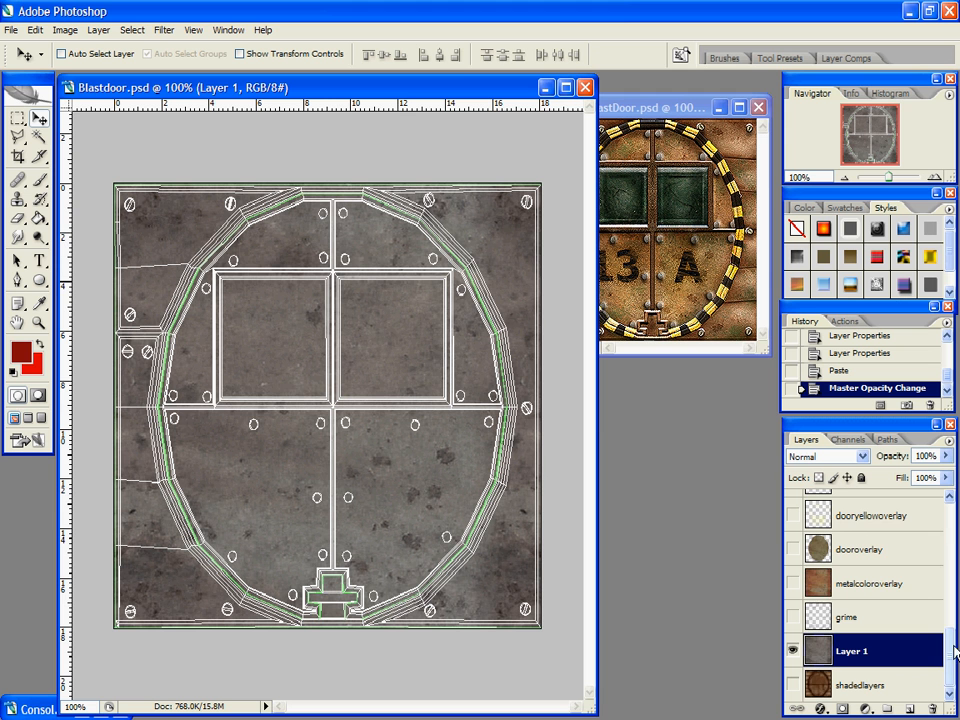
pyautogui.scroll(5, 815, 592)
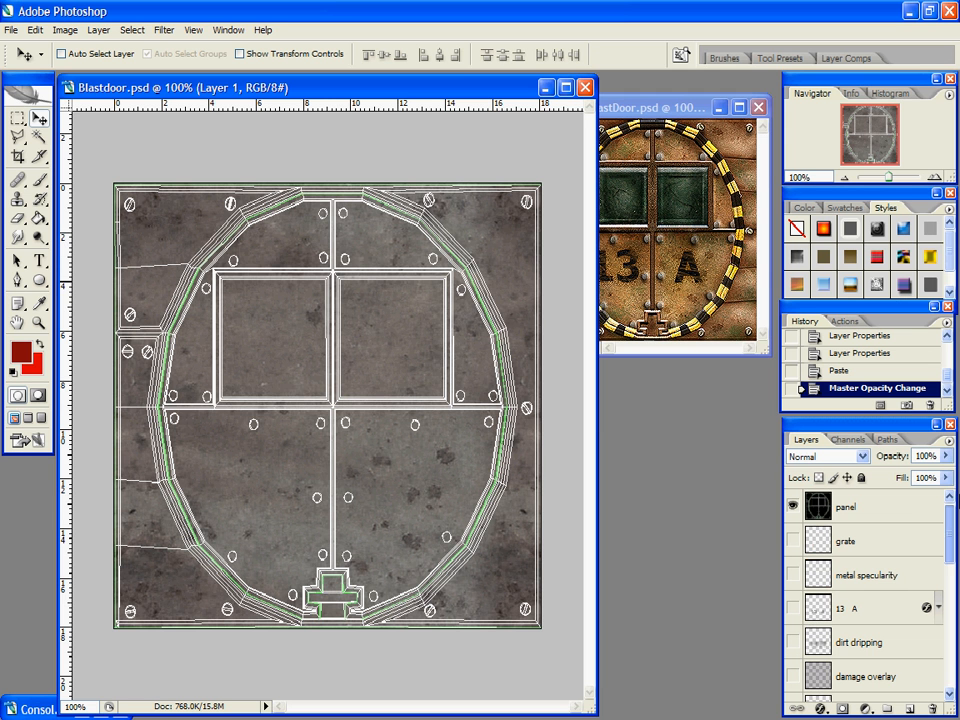
pyautogui.click(794, 510)
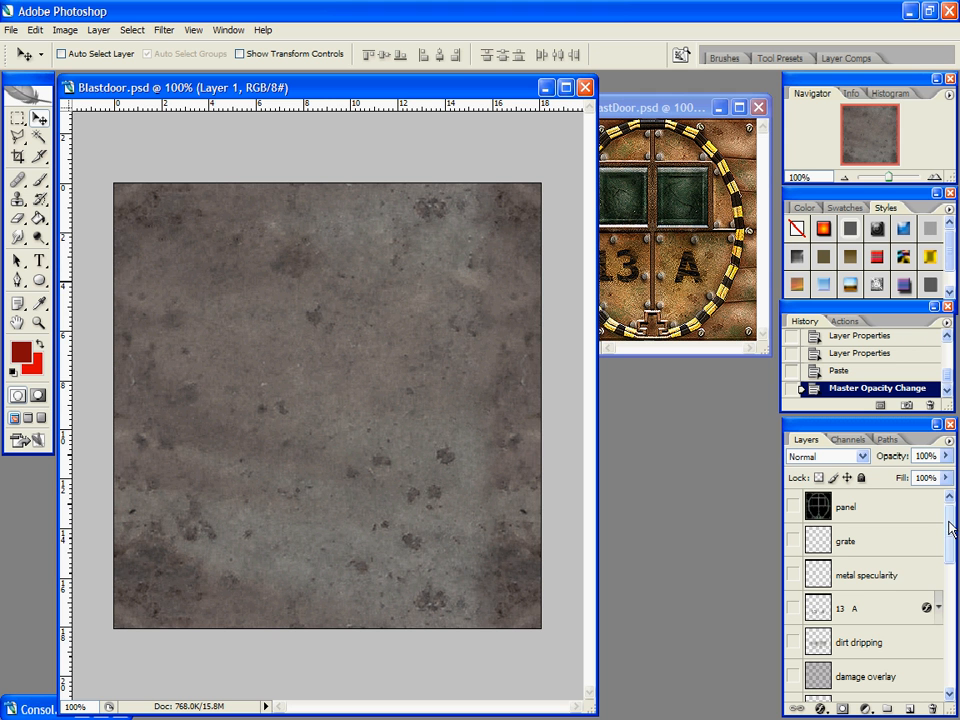
pyautogui.moveTo(950, 530); pyautogui.dragTo(953, 683)
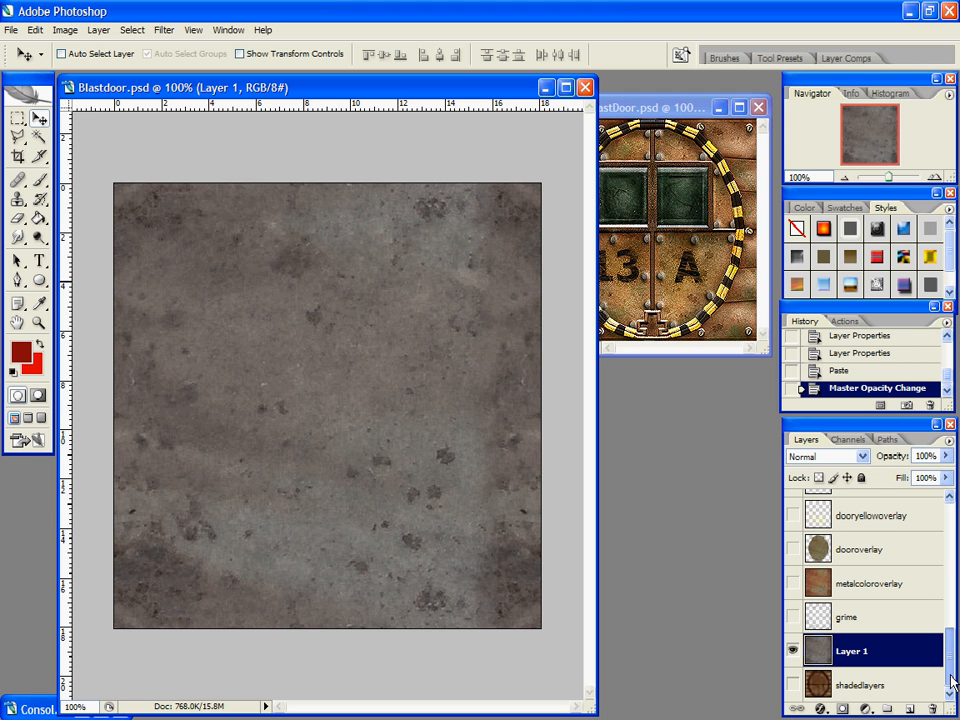
pyautogui.moveTo(953, 683); pyautogui.dragTo(951, 548)
pyautogui.click(792, 507)
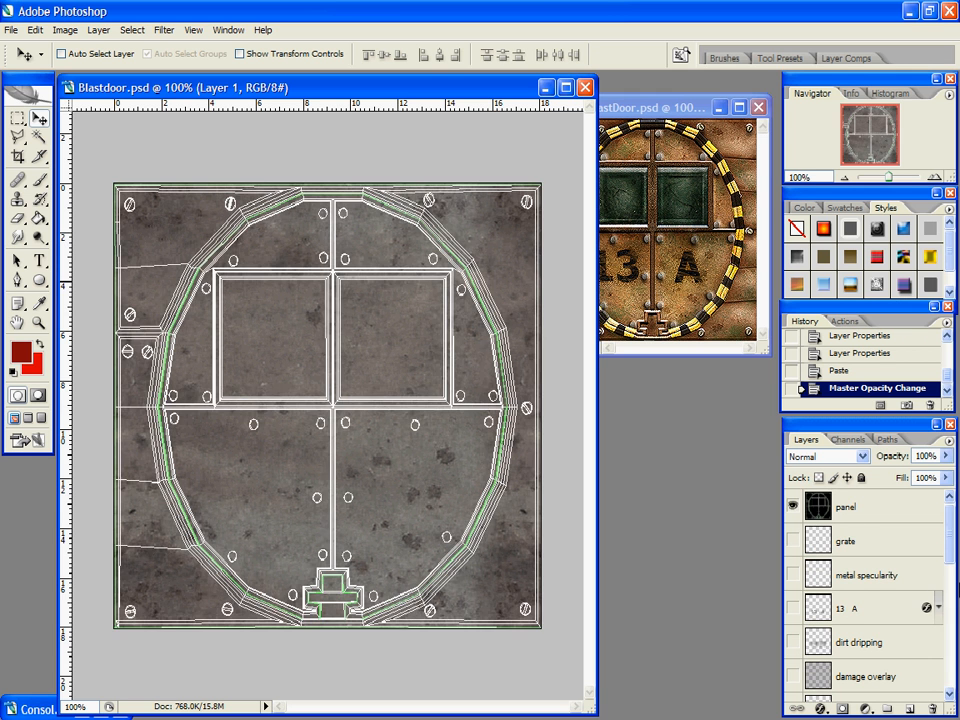
# Step: Hide Layer 1, make the shadedlayers layer visible instead and hide the panel wireframe
pyautogui.moveTo(951, 514); pyautogui.dragTo(951, 690)
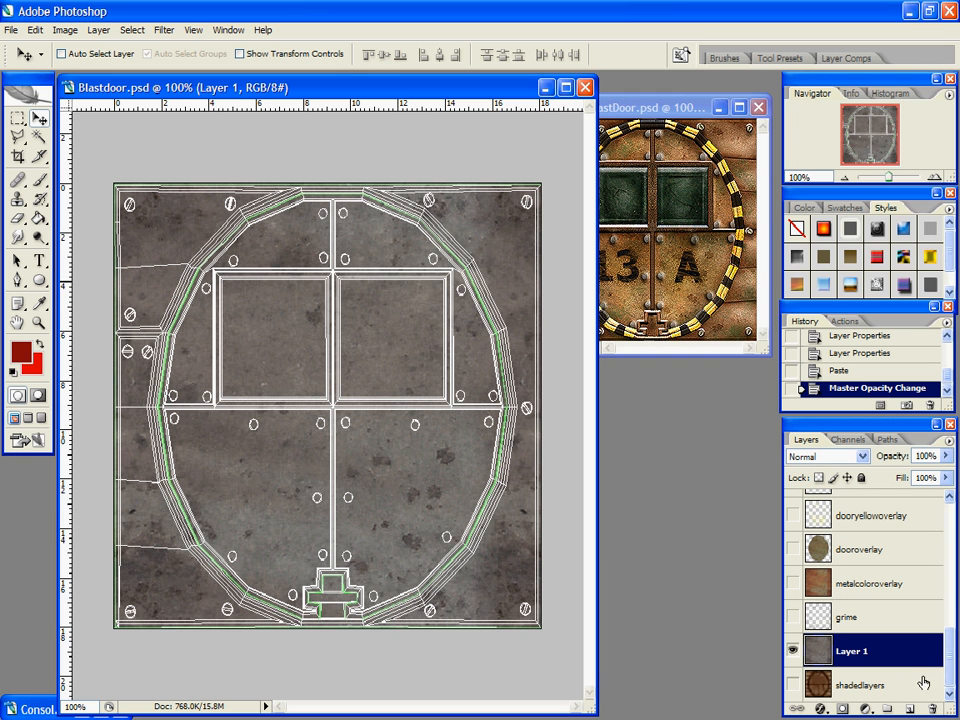
pyautogui.click(795, 652)
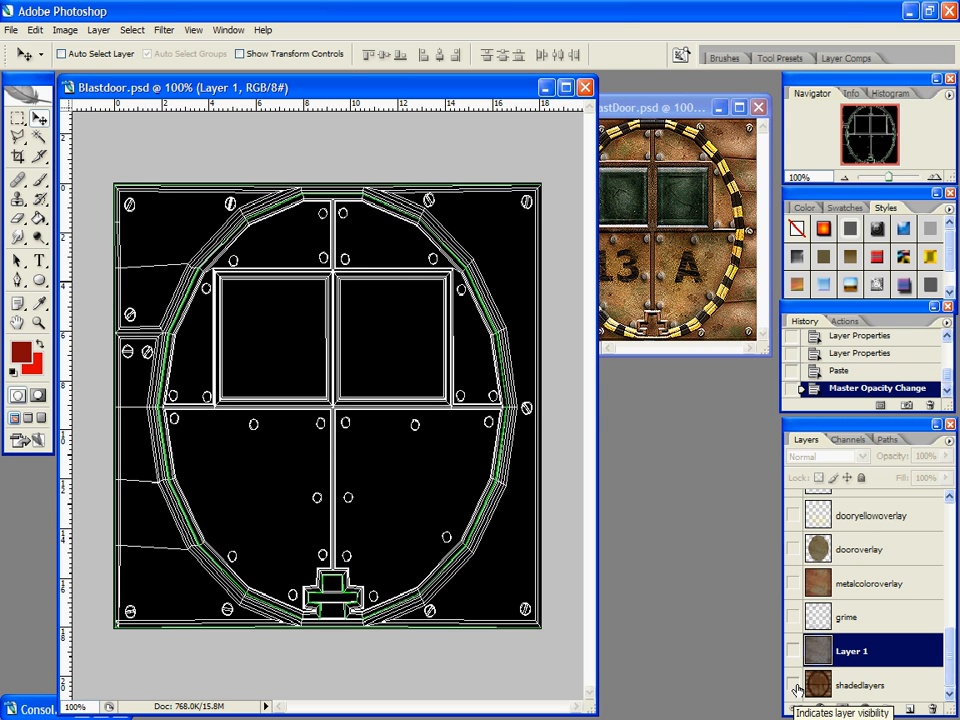
pyautogui.click(793, 685)
pyautogui.moveTo(952, 645); pyautogui.dragTo(949, 506)
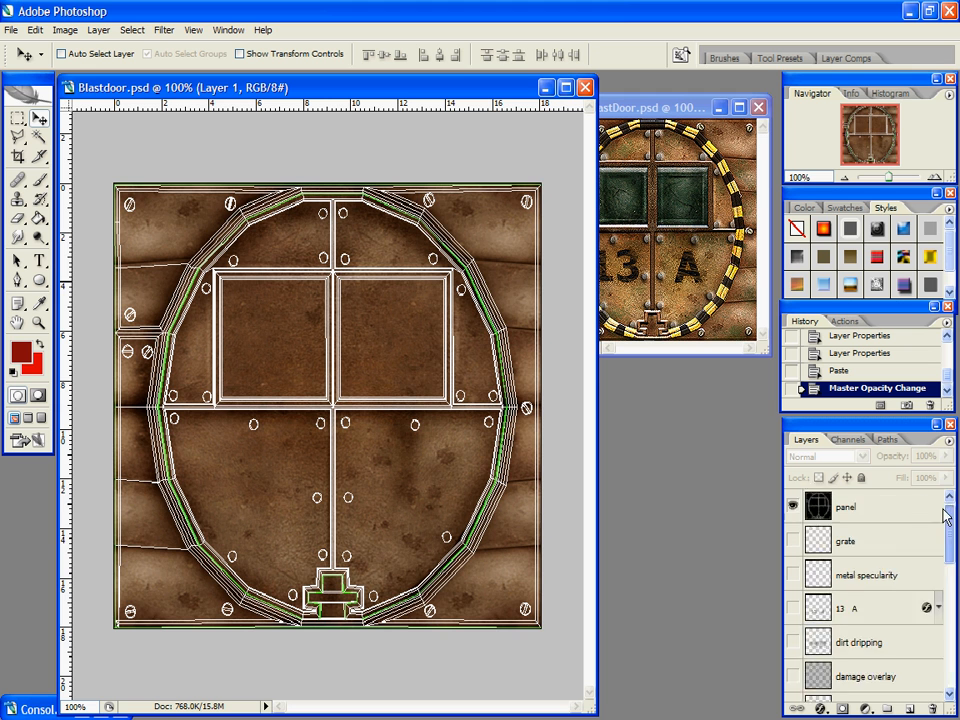
pyautogui.click(794, 508)
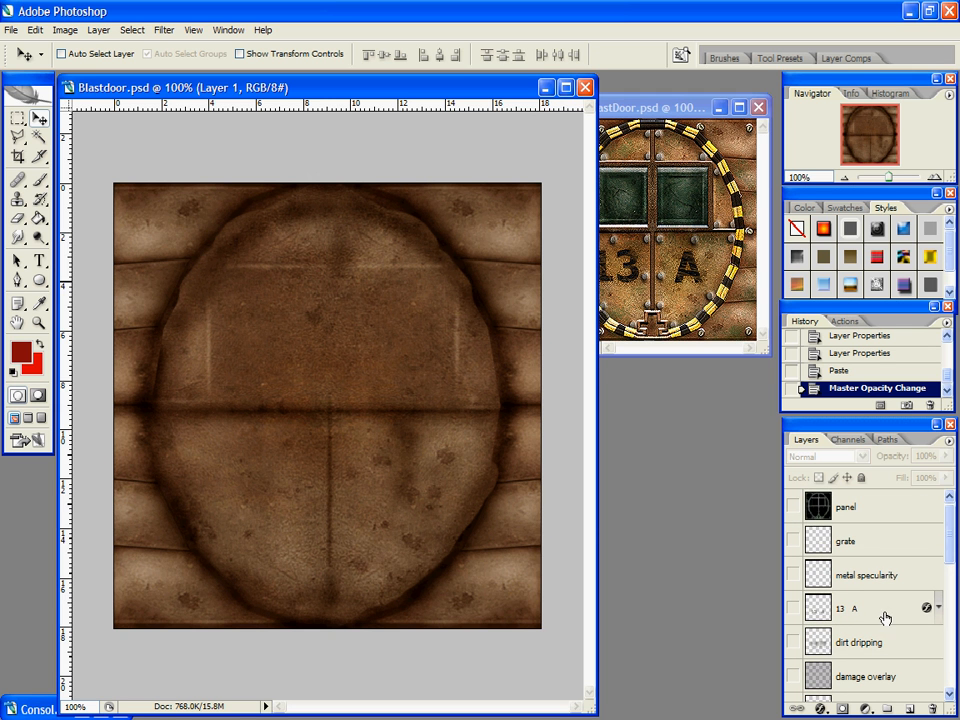
# Step: Show Layer 1 and view its colour options in the Variations adjustment without applying any
pyautogui.moveTo(952, 552); pyautogui.dragTo(949, 704)
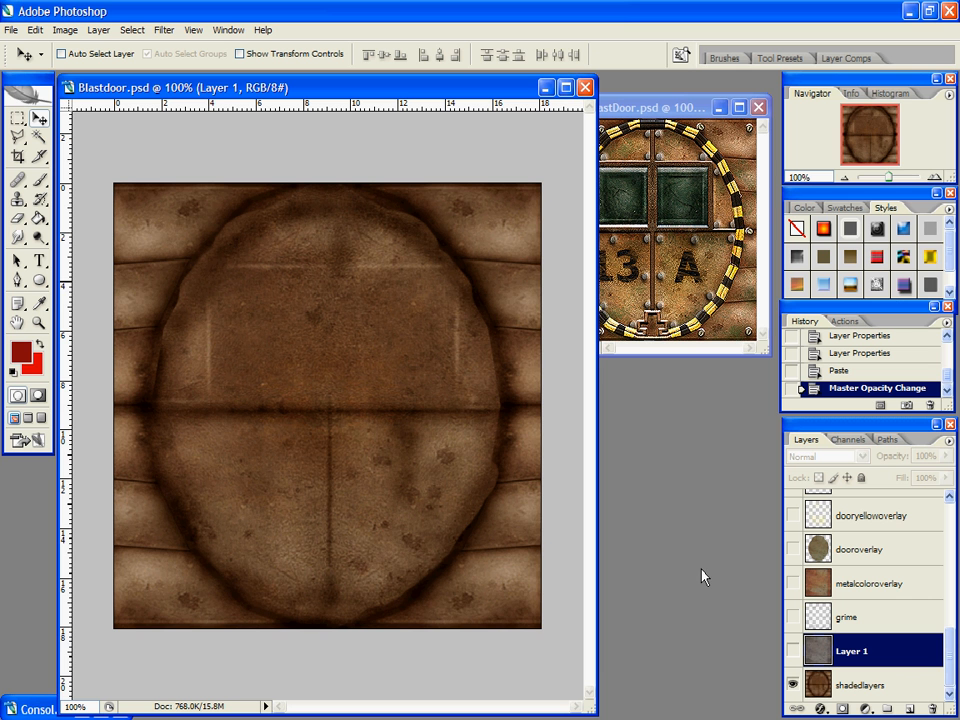
pyautogui.click(794, 651)
pyautogui.click(65, 30)
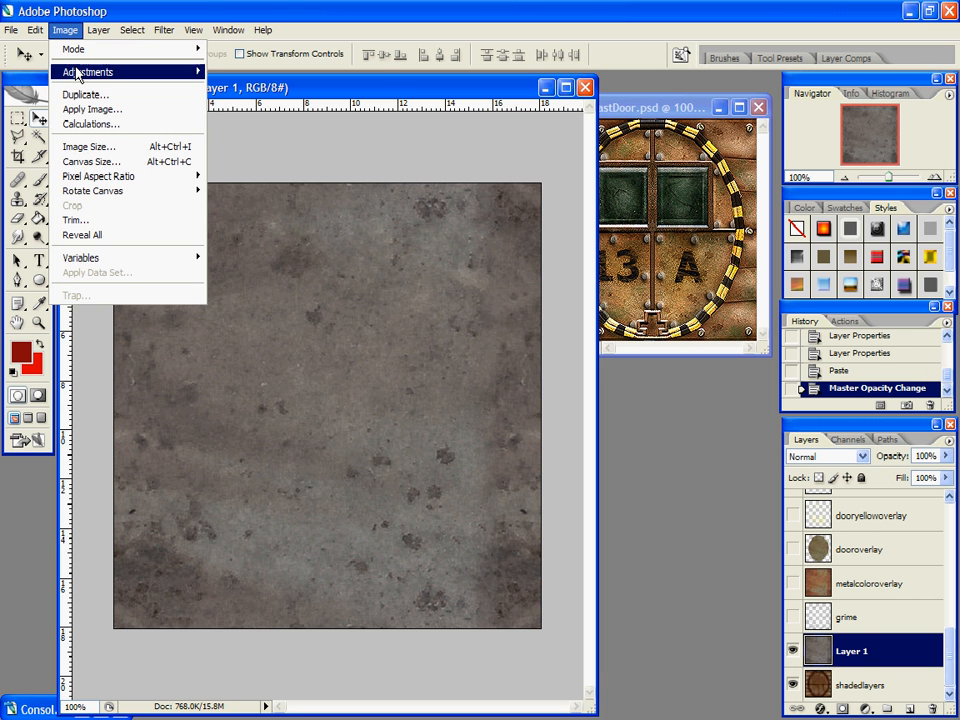
pyautogui.moveTo(96, 71)
pyautogui.click(279, 399)
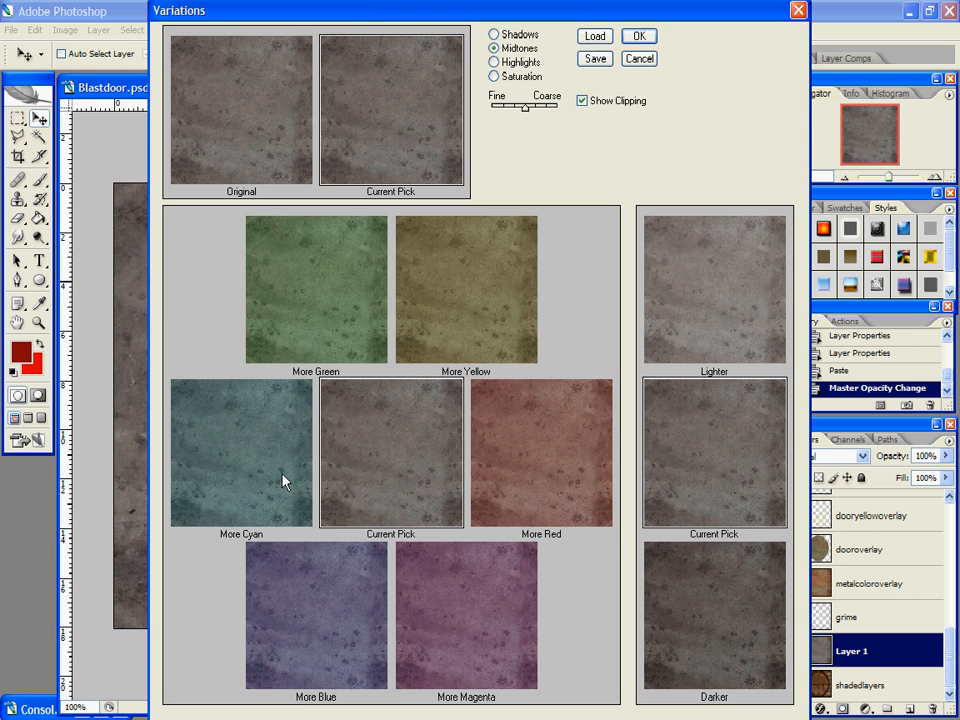
pyautogui.click(638, 58)
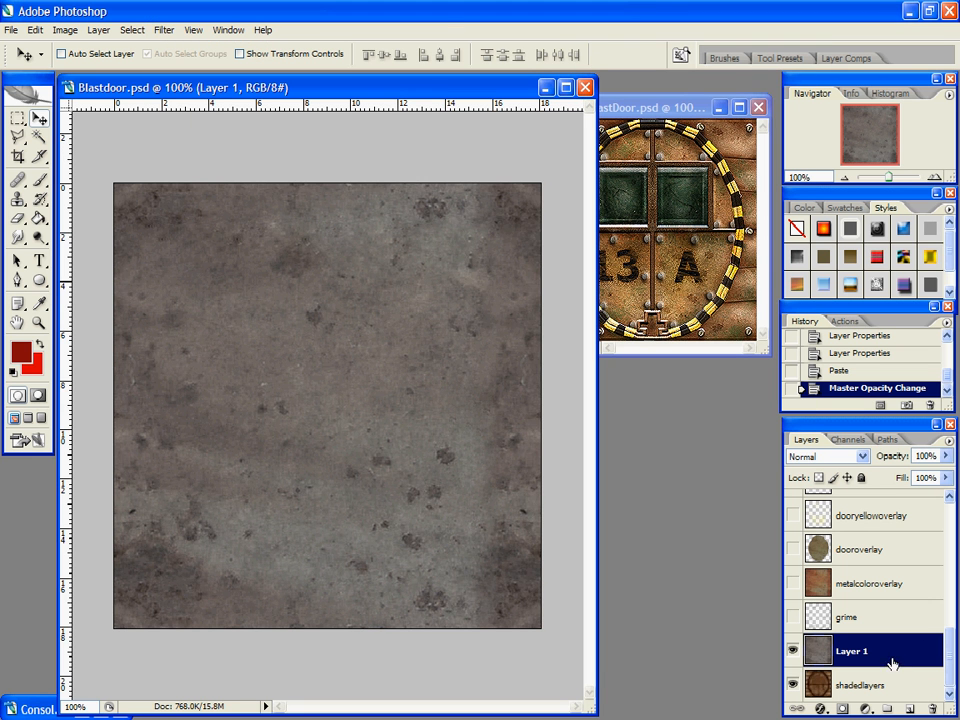
# Step: Toggle Layer 1 and the metalcoloroverlay layer to compare their effect on the texture
pyautogui.click(794, 651)
pyautogui.click(828, 683)
pyautogui.click(794, 651)
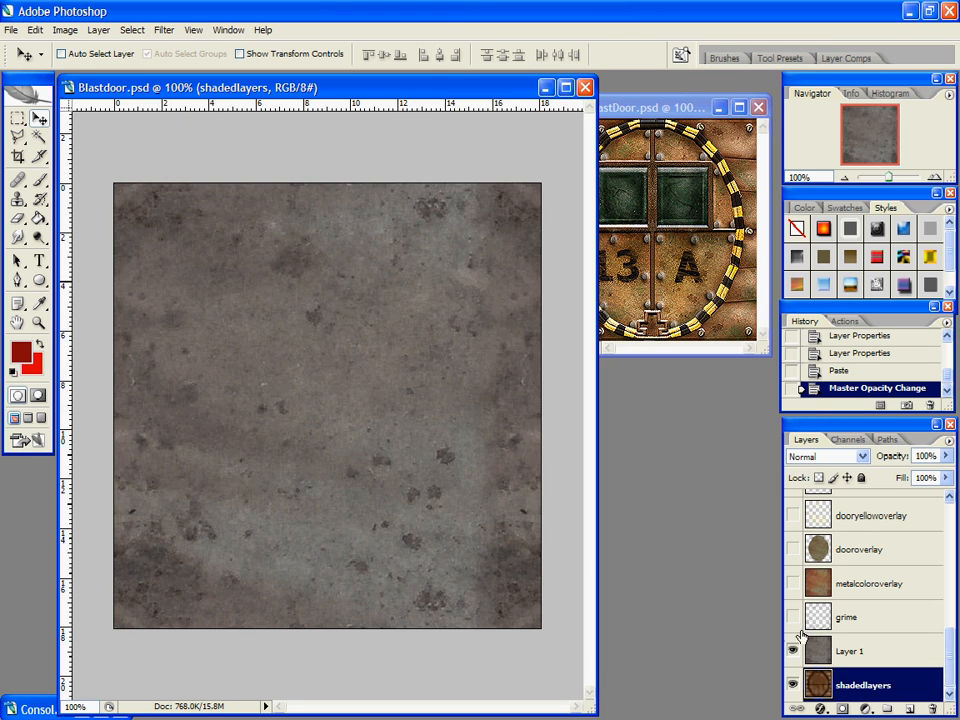
pyautogui.click(794, 583)
pyautogui.click(824, 598)
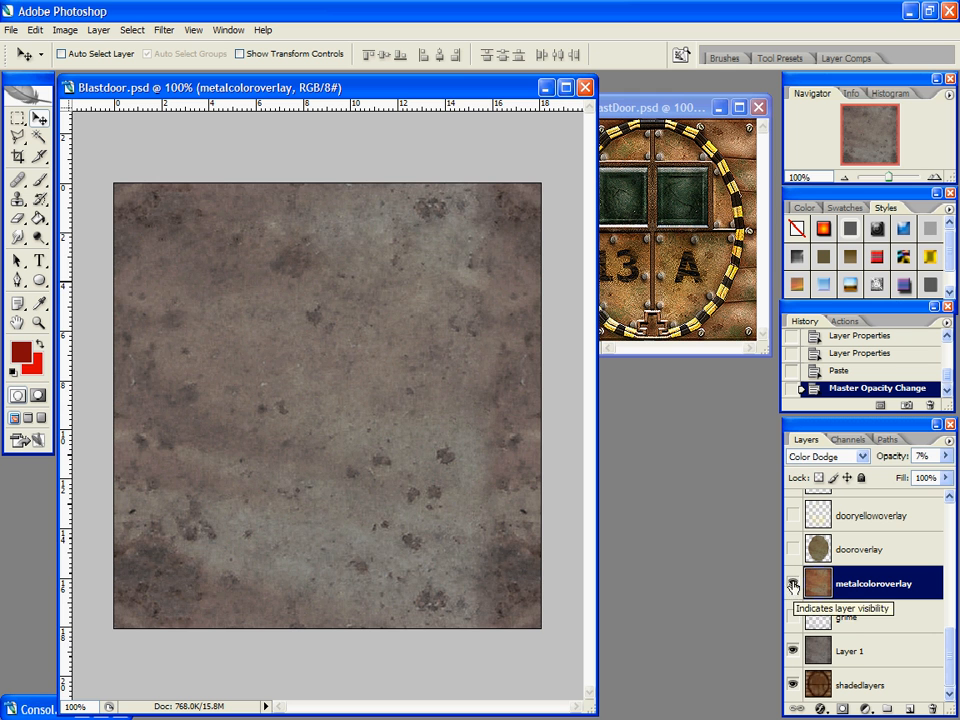
pyautogui.click(794, 583)
# Step: Hide Layer 1, select the shadedlayers layer and show the panel wireframe over it
pyautogui.click(794, 651)
pyautogui.click(840, 688)
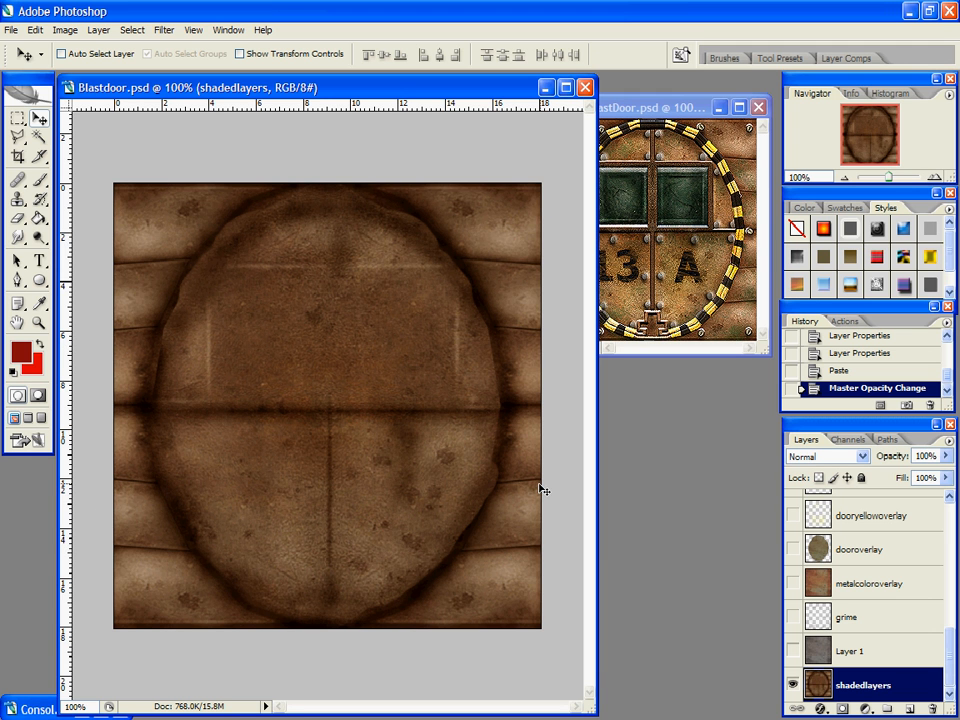
pyautogui.scroll(8, 825, 546)
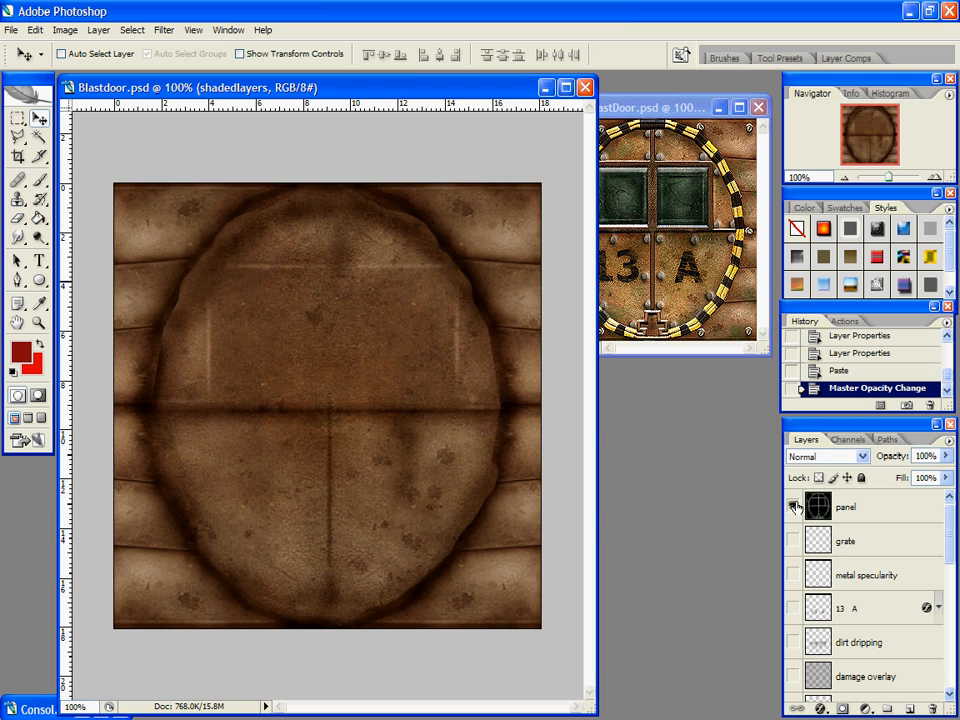
pyautogui.click(794, 507)
# Step: Activate the Brush tool and add a new layer above shadedlayers for shading the lower-left wall panels
pyautogui.press('z')
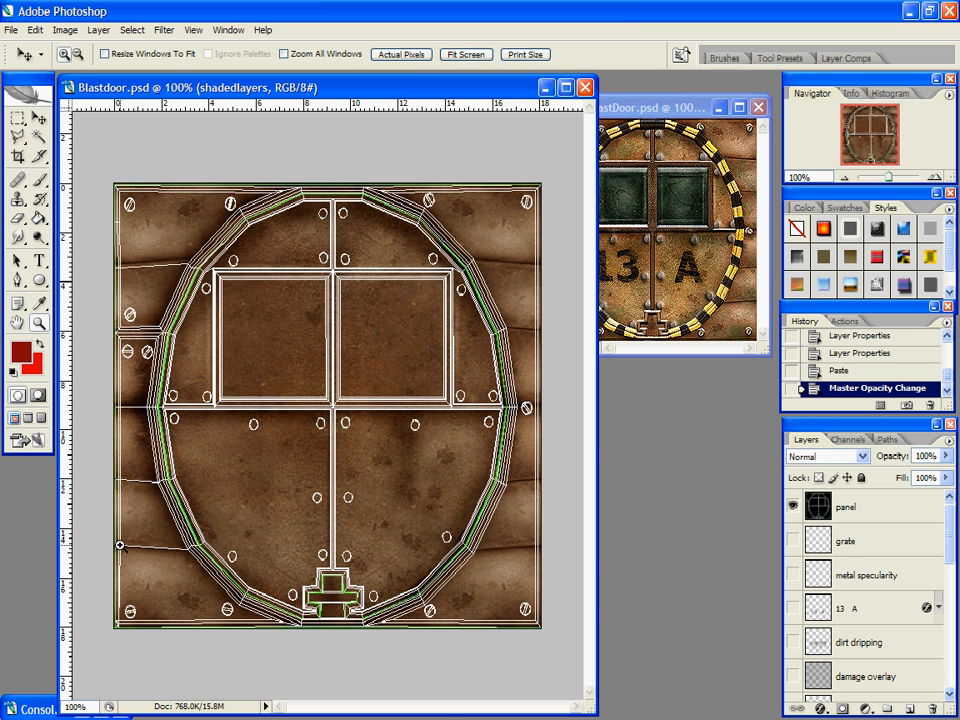
pyautogui.click(150, 570)
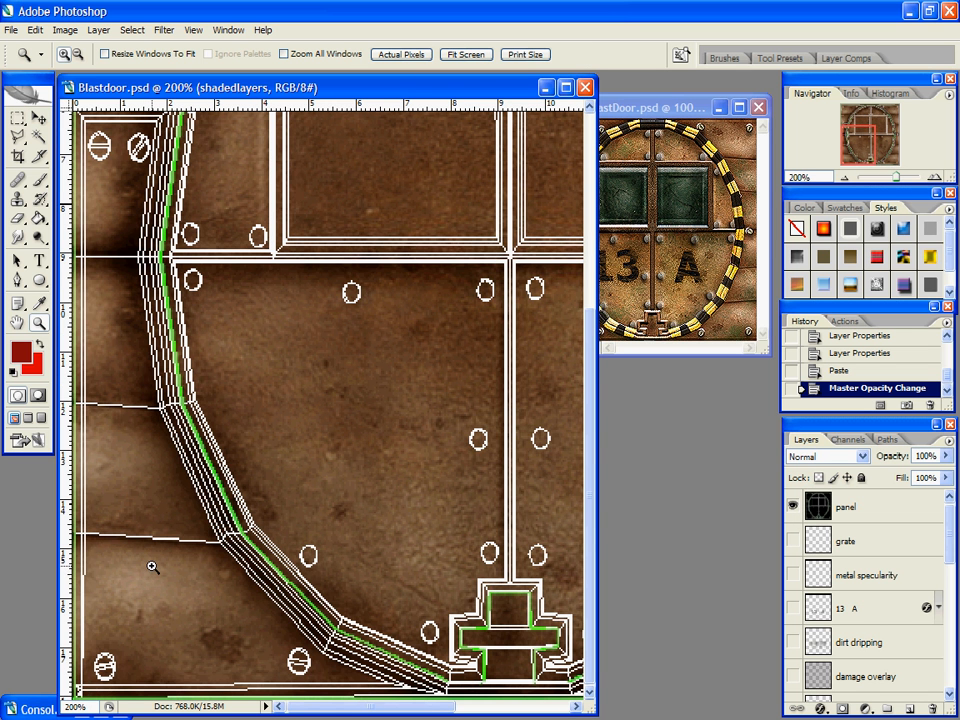
pyautogui.press('v')
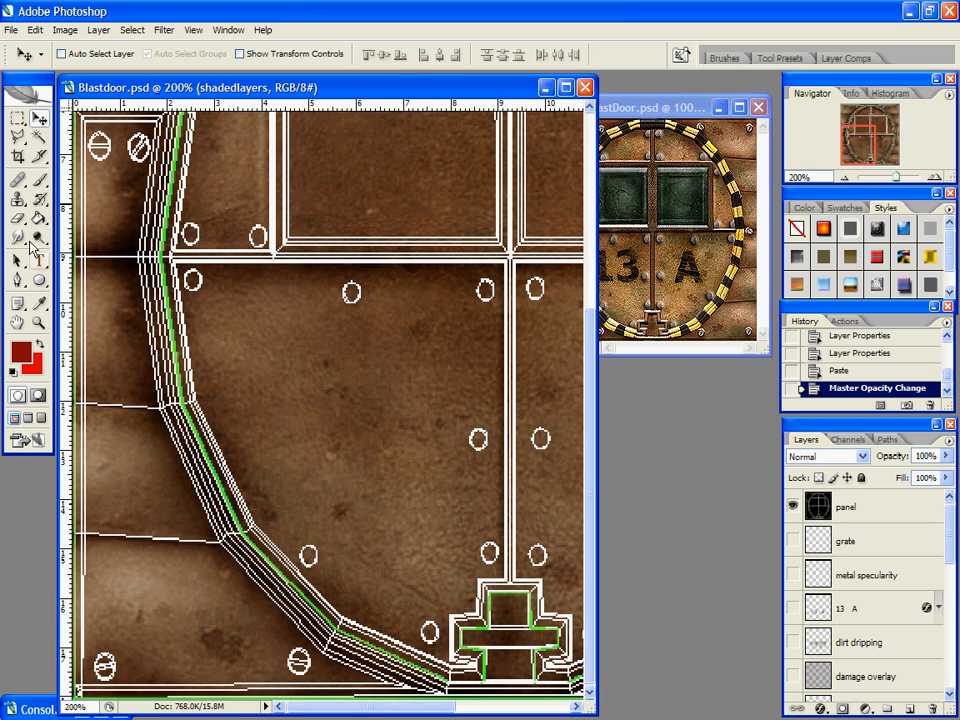
pyautogui.click(39, 180)
pyautogui.scroll(-5, 952, 630)
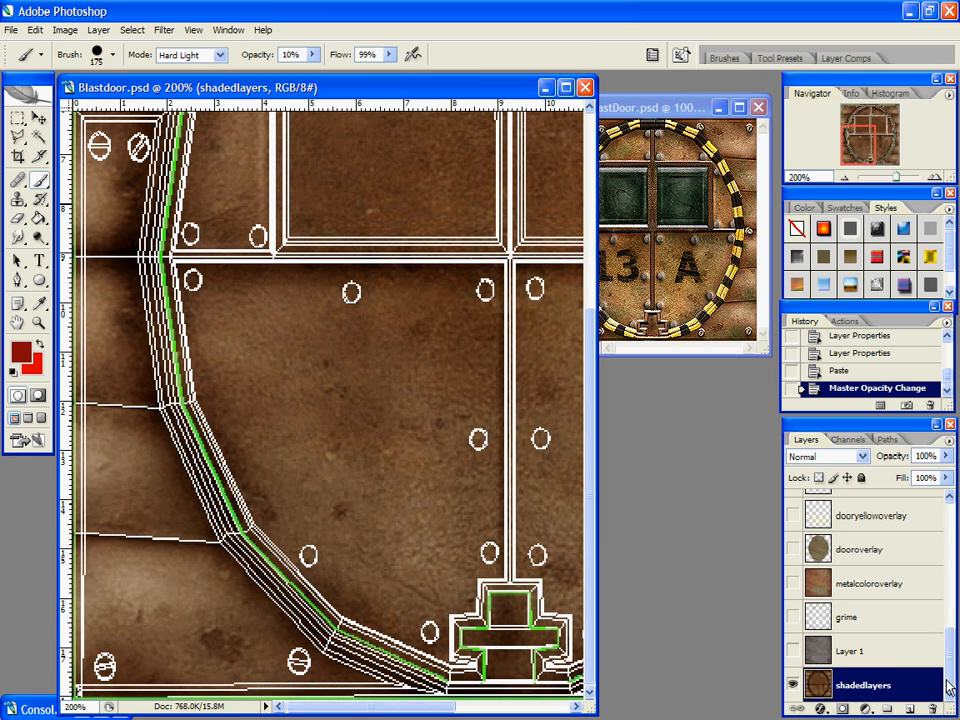
pyautogui.hotkey('ctrl', 'shift', 'alt', 'n')
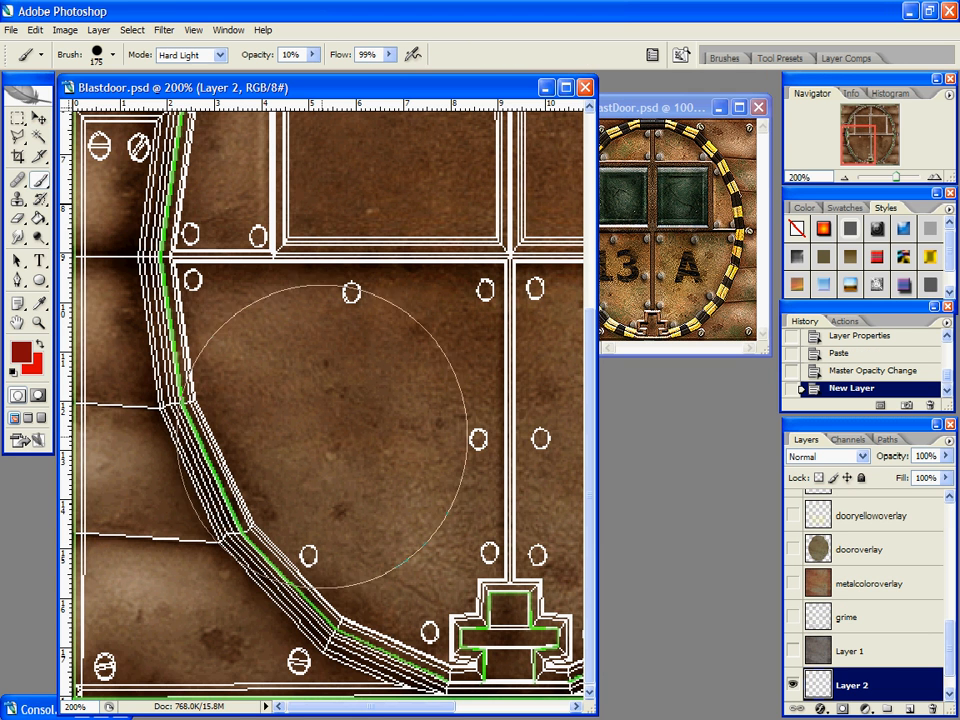
# Step: Reduce the brush size to 9 and make a short test stroke on the lower-left panel seam
pyautogui.press('[')
pyautogui.press('[')
pyautogui.press('[')
pyautogui.press('[')
pyautogui.press('[')
pyautogui.press('[')
pyautogui.press('[')
pyautogui.press('[')
pyautogui.press('[')
pyautogui.press('[')
pyautogui.press('[')
pyautogui.press('[')
pyautogui.press('[')
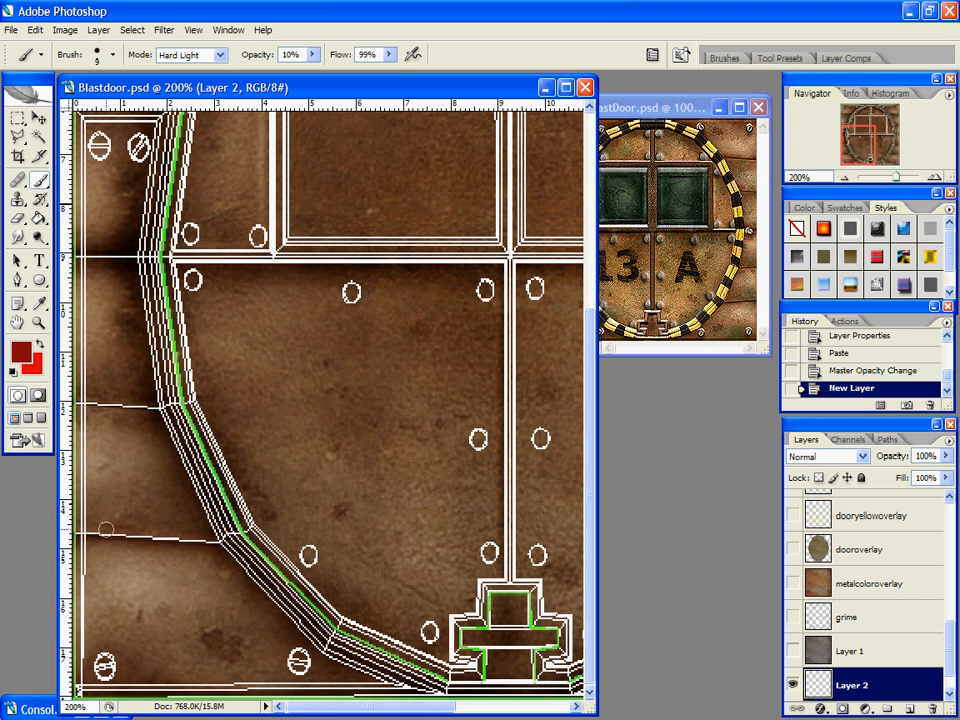
pyautogui.moveTo(107, 528); pyautogui.dragTo(94, 527)
# Step: Set the brush to 100% opacity and Normal mode, and paint dark red lines along the two lower-left panel seams
pyautogui.click(312, 56)
pyautogui.moveTo(356, 74); pyautogui.dragTo(442, 77)
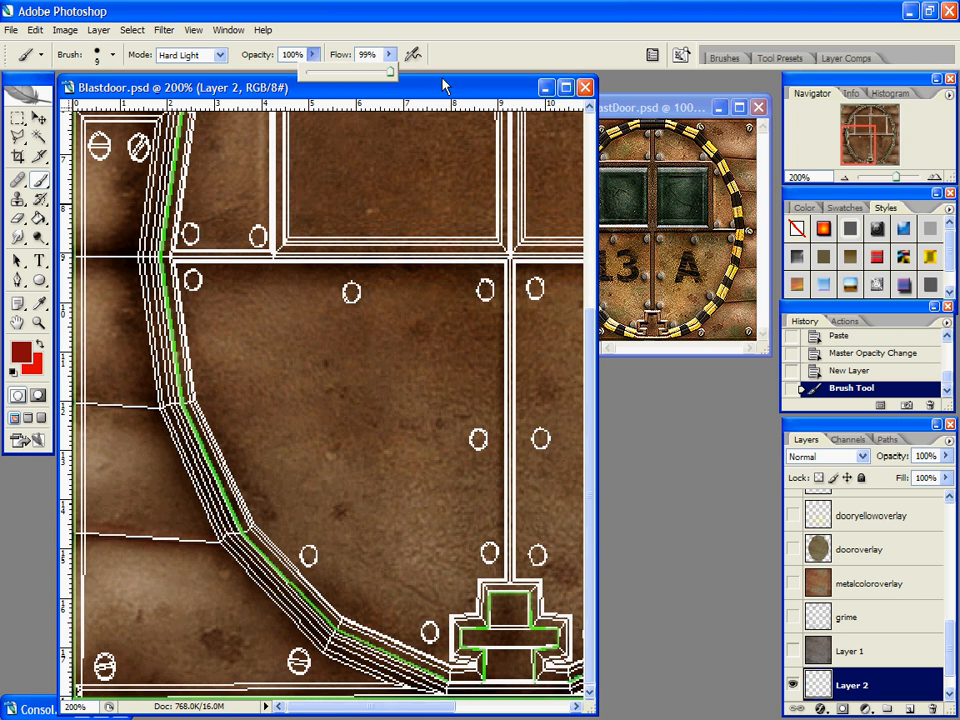
pyautogui.click(209, 56)
pyautogui.click(197, 72)
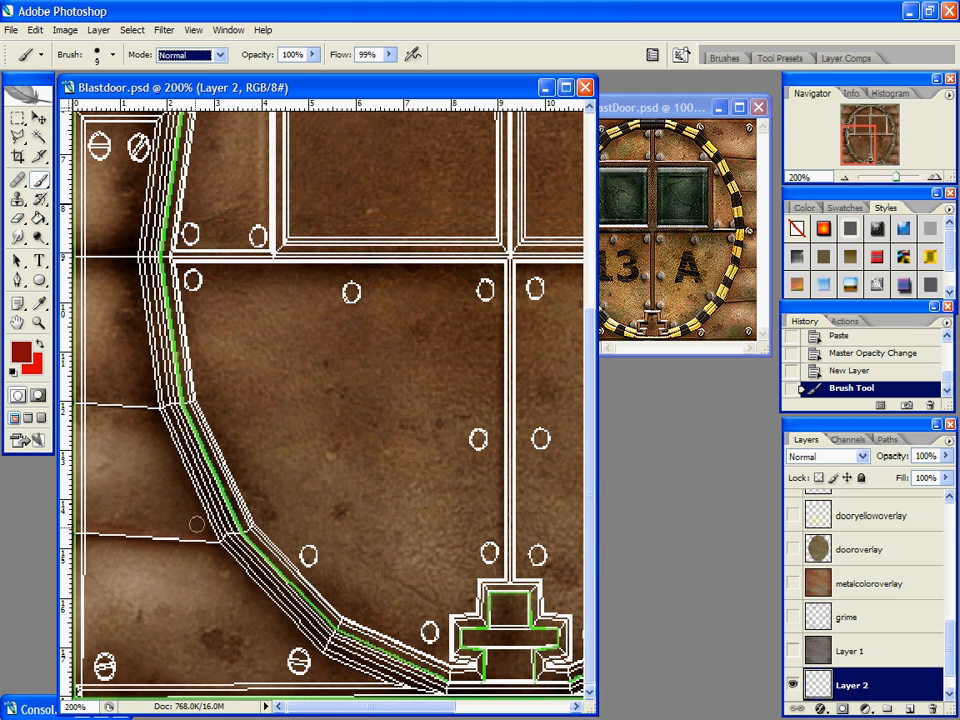
pyautogui.moveTo(218, 540); pyautogui.dragTo(80, 538)
pyautogui.moveTo(163, 410); pyautogui.dragTo(76, 410)
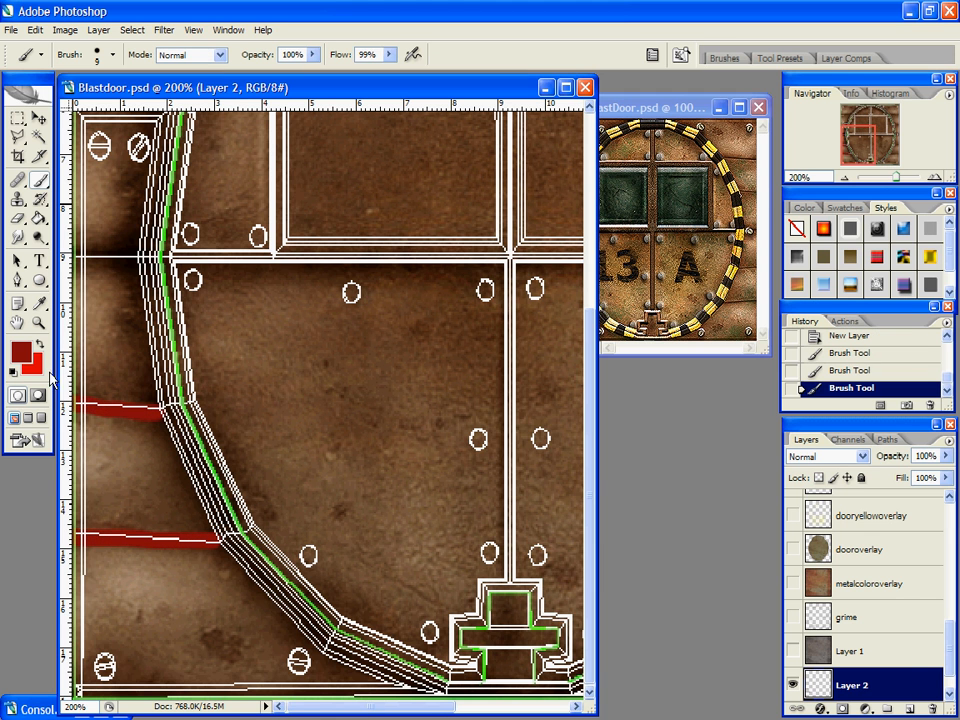
# Step: Change the foreground colour to bright green and paint a line along the lower of the two red seams
pyautogui.click(21, 352)
pyautogui.click(778, 586)
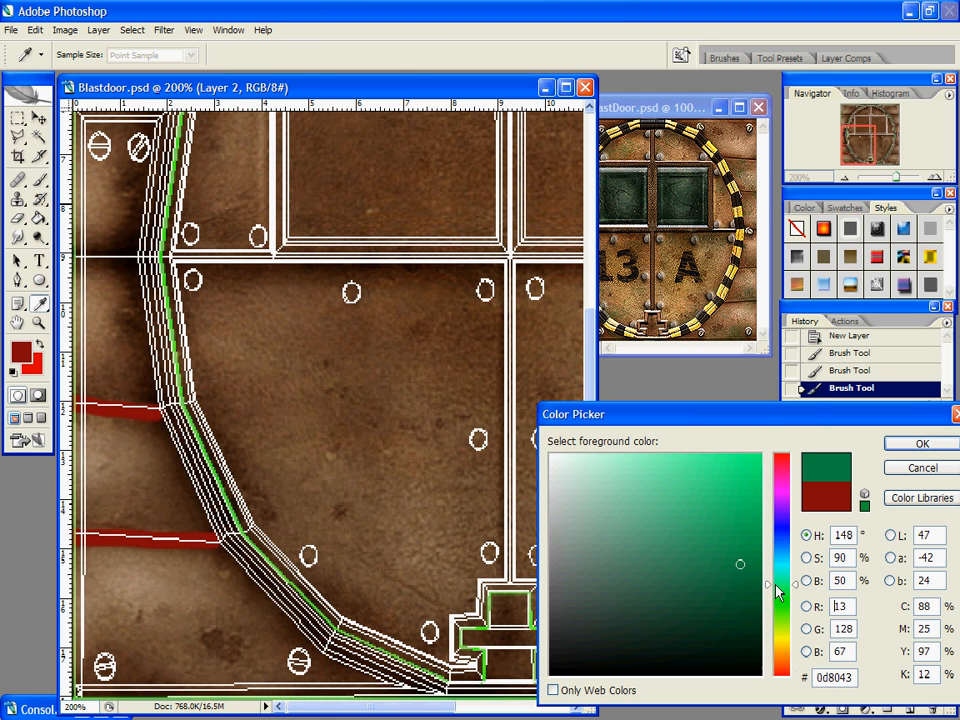
pyautogui.click(755, 455)
pyautogui.moveTo(779, 585); pyautogui.dragTo(779, 613)
pyautogui.click(922, 443)
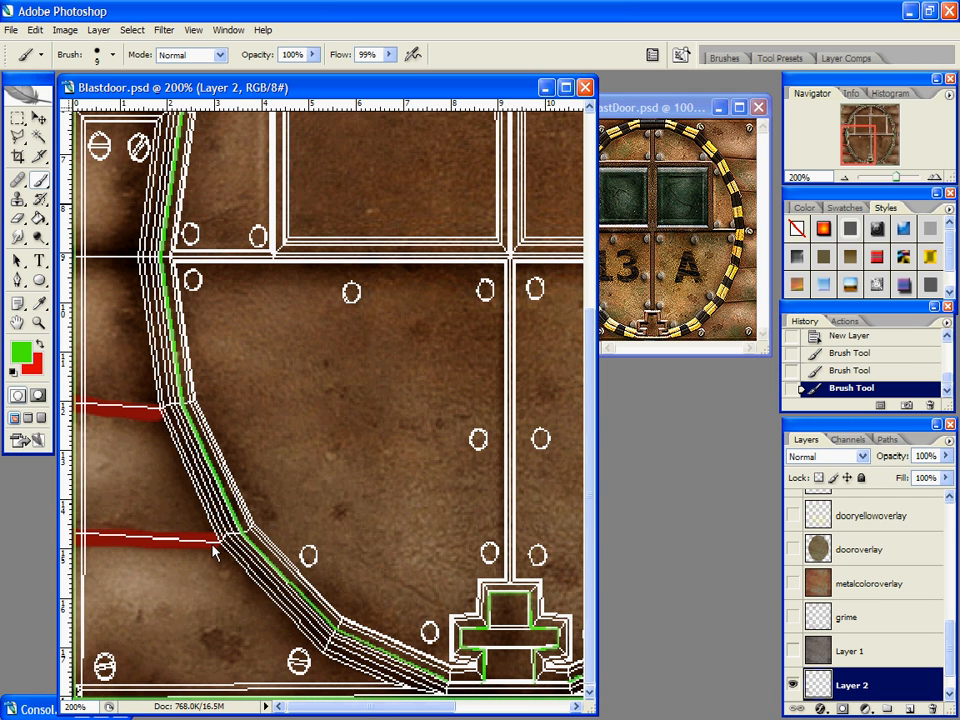
pyautogui.moveTo(217, 543); pyautogui.dragTo(76, 535)
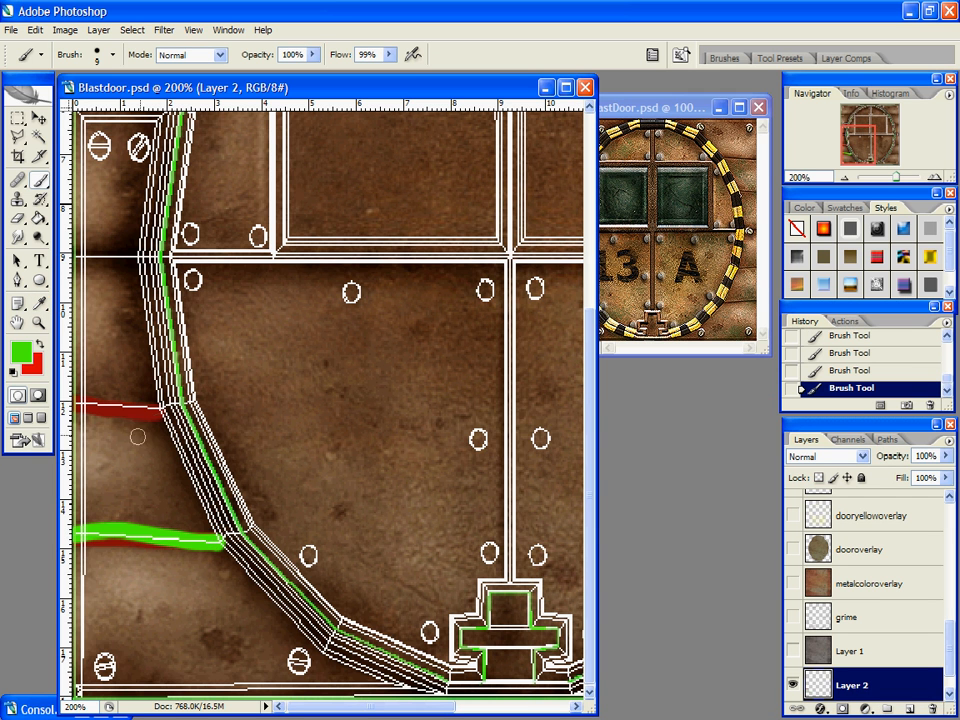
# Step: Paint bright green lines along the remaining wall seams to the left of the door, up to the upper-left panel
pyautogui.moveTo(165, 407); pyautogui.dragTo(76, 405)
pyautogui.scroll(2, 115, 450)
pyautogui.moveTo(142, 322); pyautogui.dragTo(70, 327)
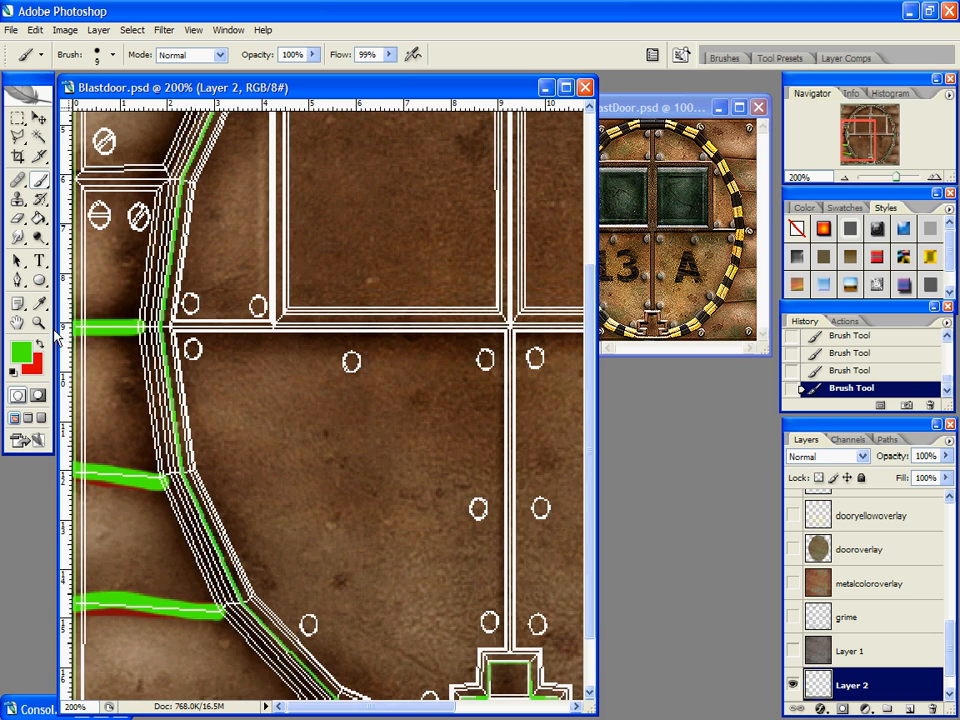
pyautogui.scroll(2, 110, 380)
pyautogui.scroll(3, 125, 392)
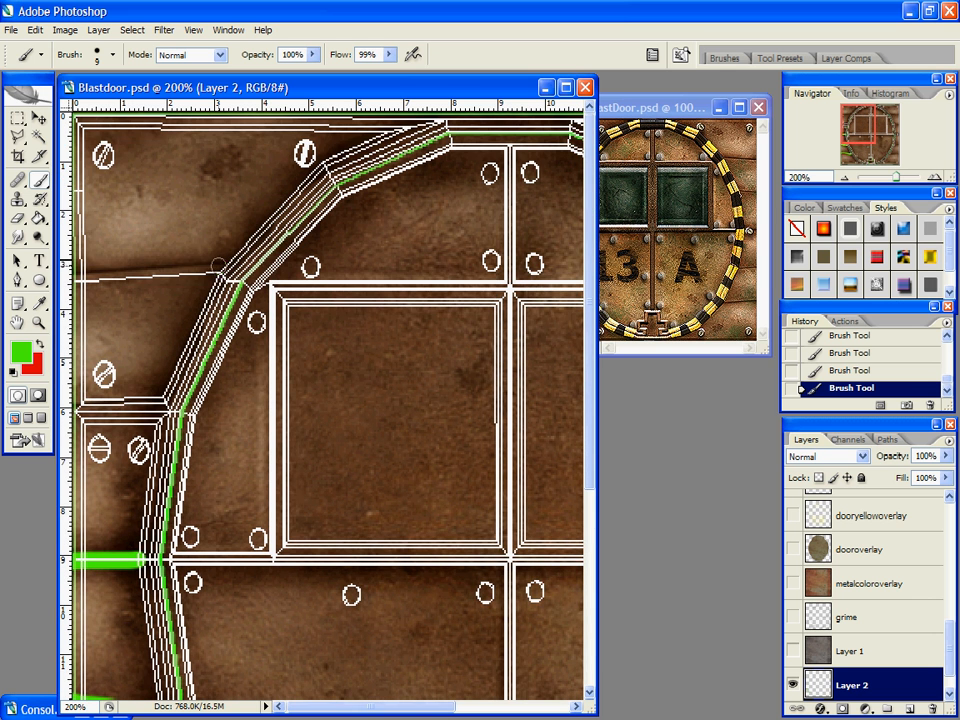
pyautogui.moveTo(225, 264); pyautogui.dragTo(75, 278)
pyautogui.scroll(-4, 347, 372)
# Step: Delete Layer 2, which holds the painted seam lines
pyautogui.press('z')
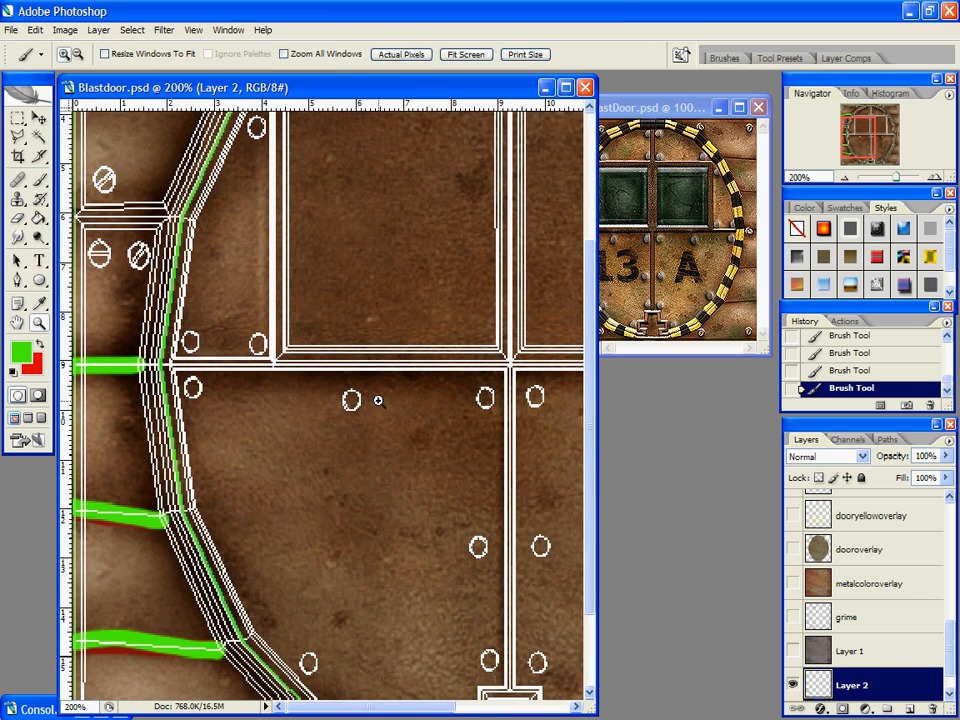
pyautogui.keyDown('alt'); pyautogui.click(402, 427); pyautogui.keyUp('alt')
pyautogui.moveTo(846, 685); pyautogui.dragTo(938, 712)
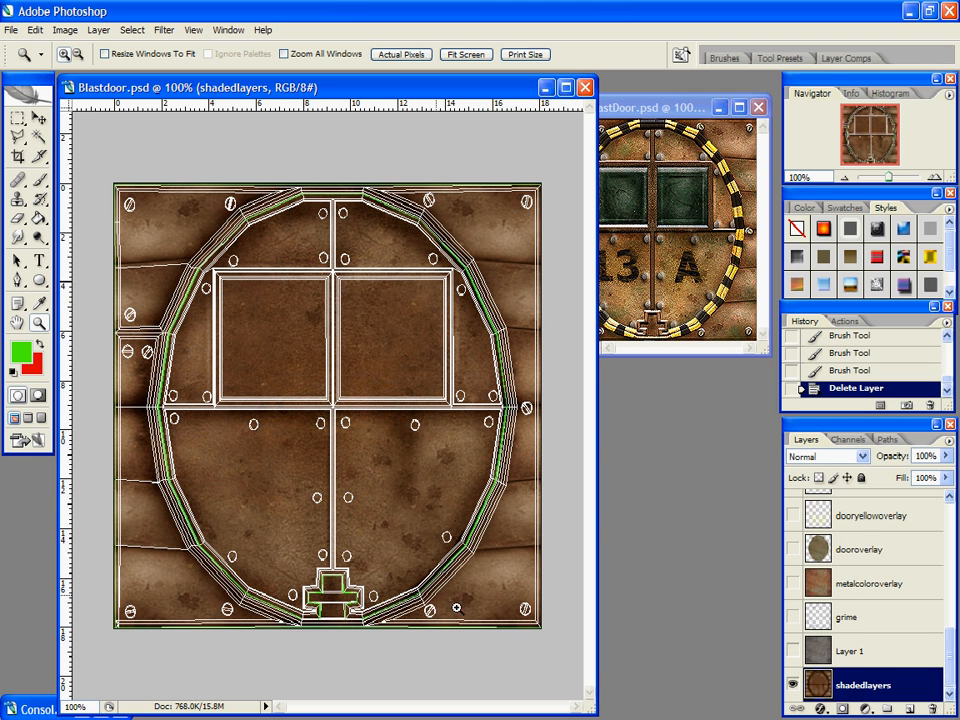
# Step: Hide the panel wireframe layer and examine the shaded metal around the lower-left wall panels
pyautogui.scroll(10, 915, 640)
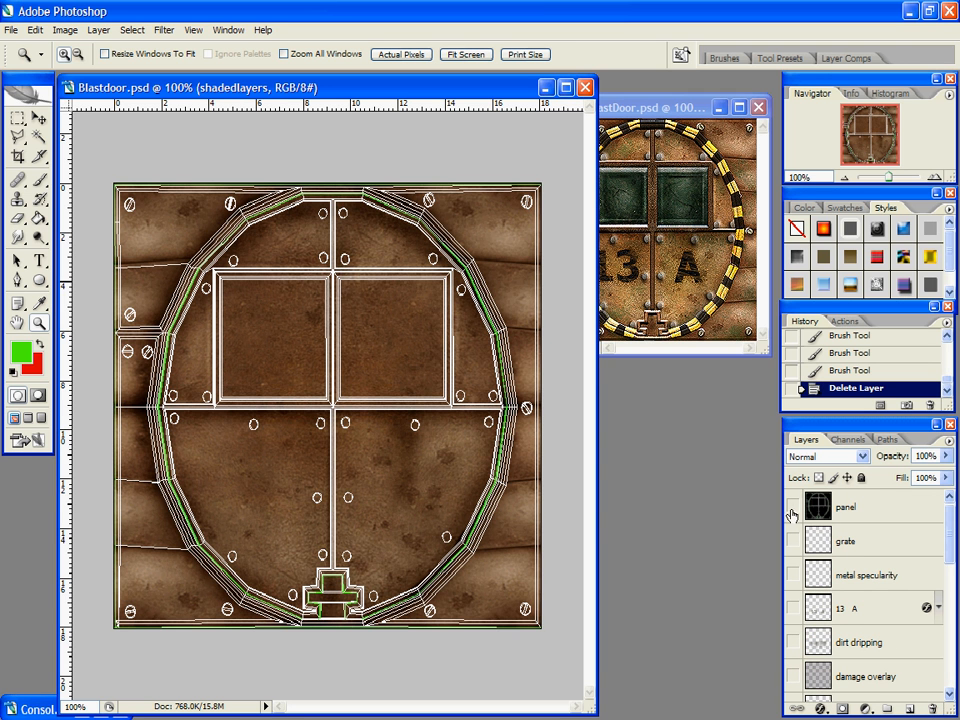
pyautogui.click(792, 508)
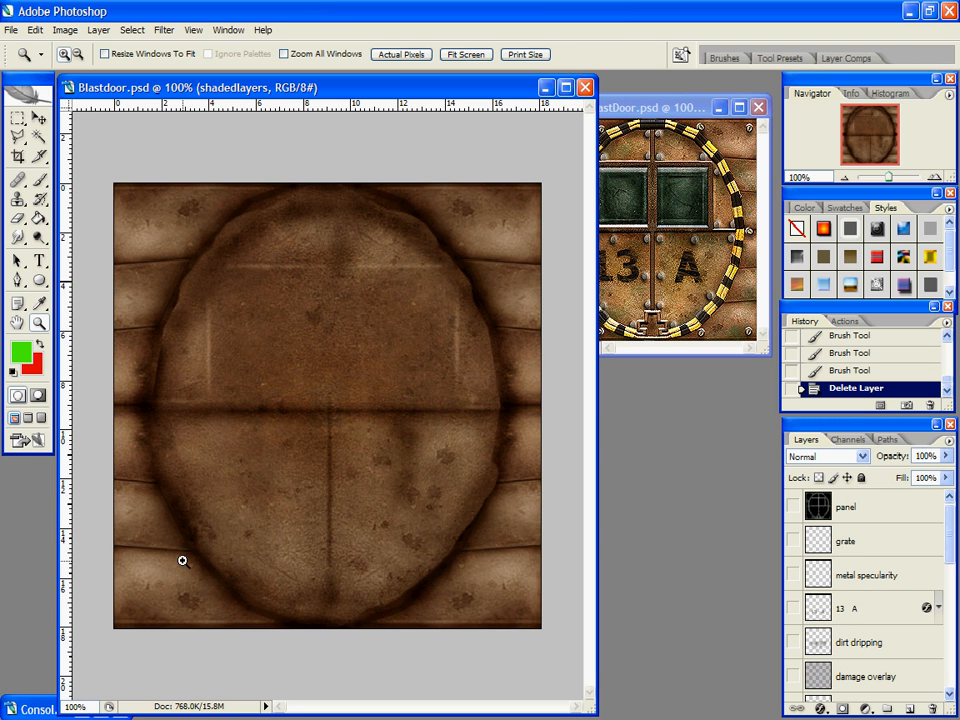
pyautogui.click(149, 606)
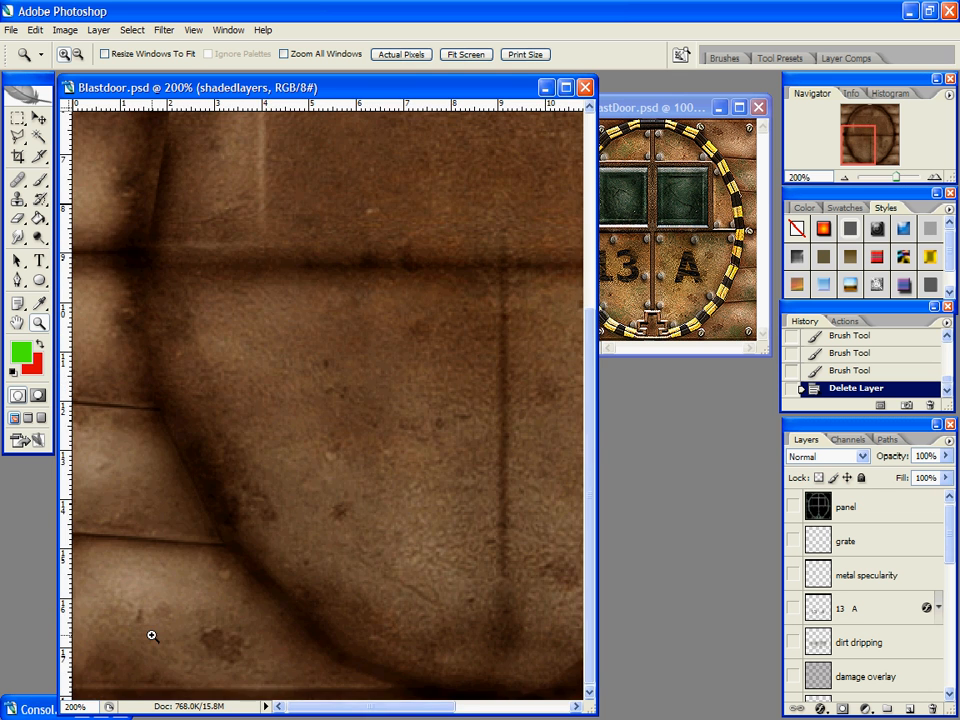
pyautogui.click(152, 634)
pyautogui.keyDown('alt'); pyautogui.click(202, 615); pyautogui.keyUp('alt')
# Step: Show the grey metal Layer 1 and the panel wireframe layer
pyautogui.scroll(-8, 893, 675)
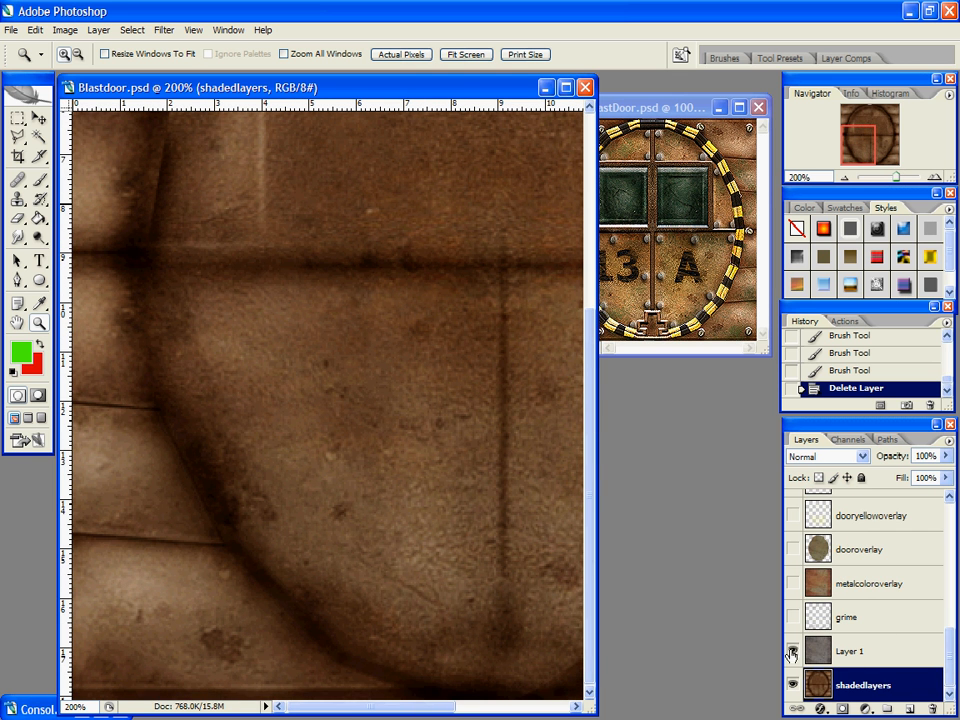
pyautogui.click(791, 654)
pyautogui.scroll(8, 880, 580)
pyautogui.click(792, 507)
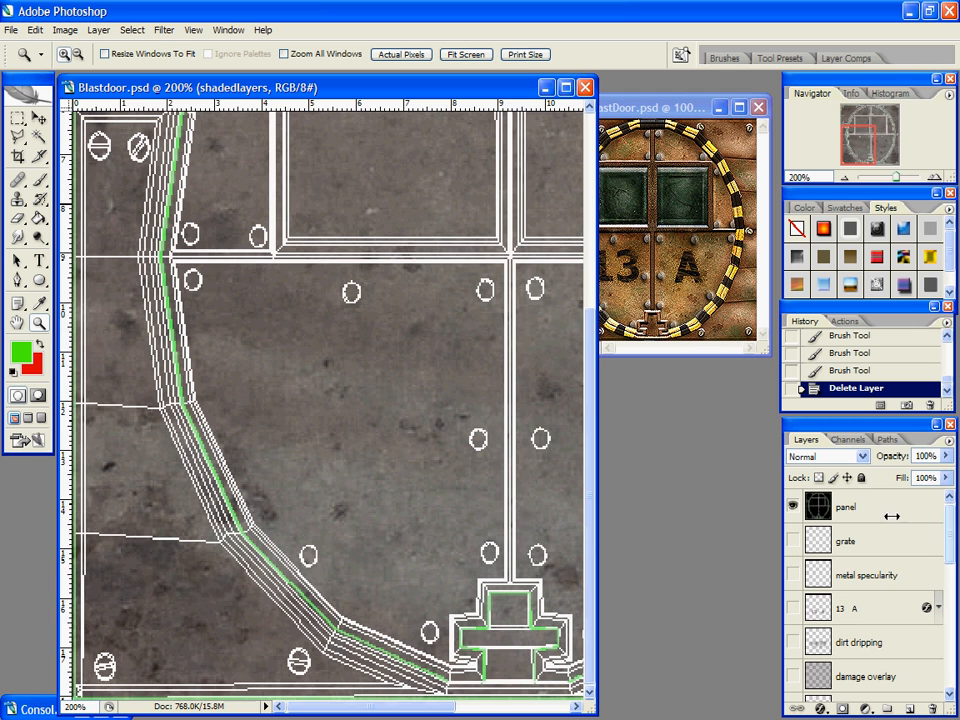
# Step: Outline the lower-left corner wall panel with the Polygonal Lasso and copy that area of Layer 1 onto a new layer
pyautogui.scroll(-8, 713, 480)
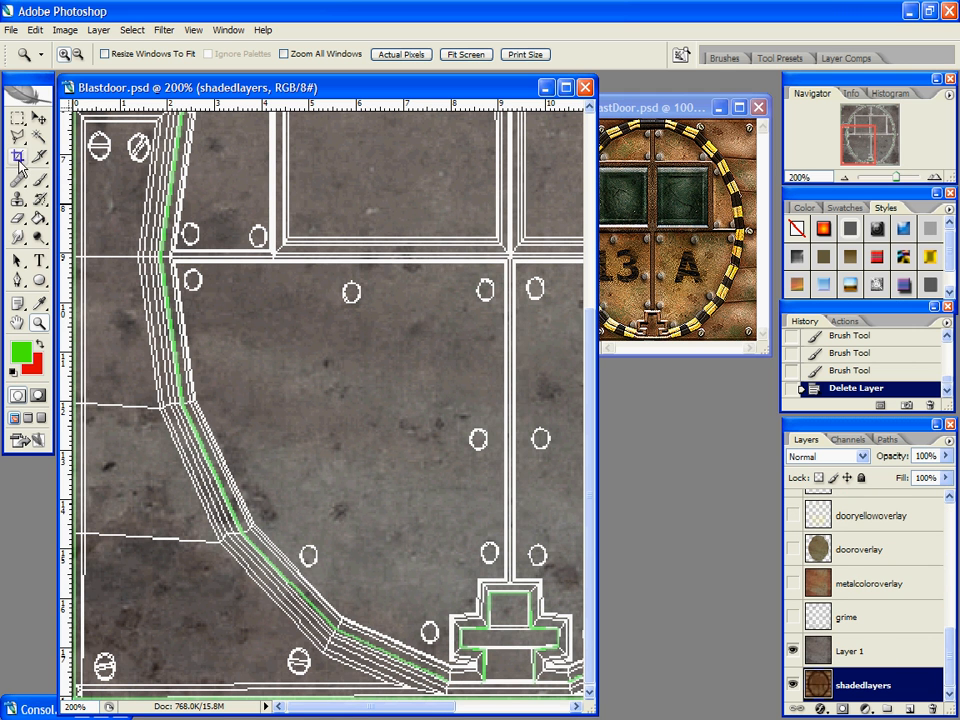
pyautogui.moveTo(18, 142); pyautogui.dragTo(92, 154)
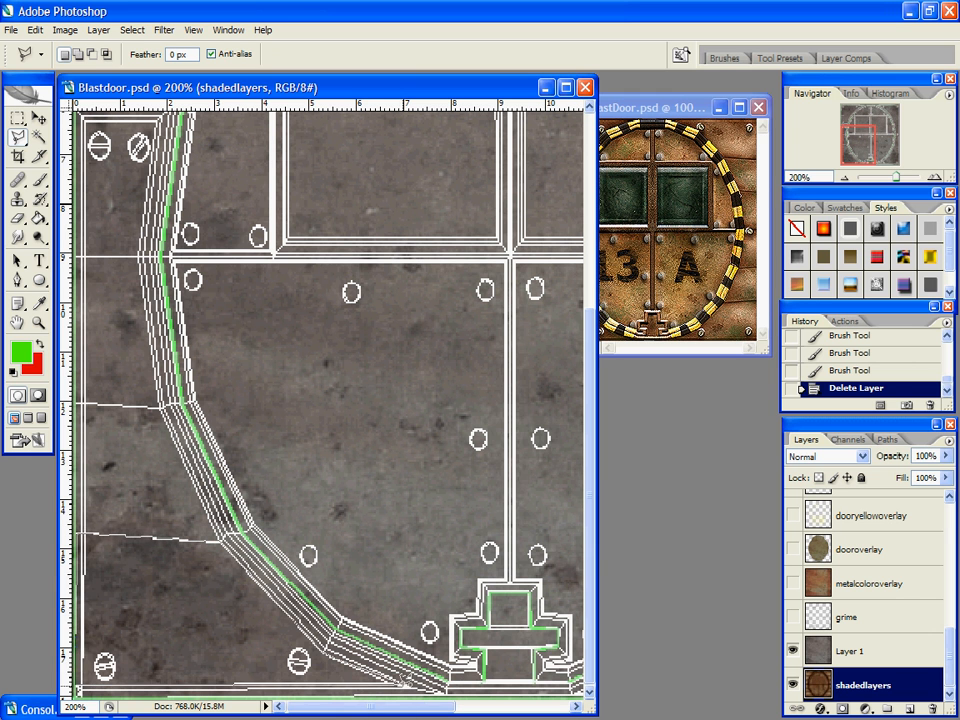
pyautogui.click(404, 683)
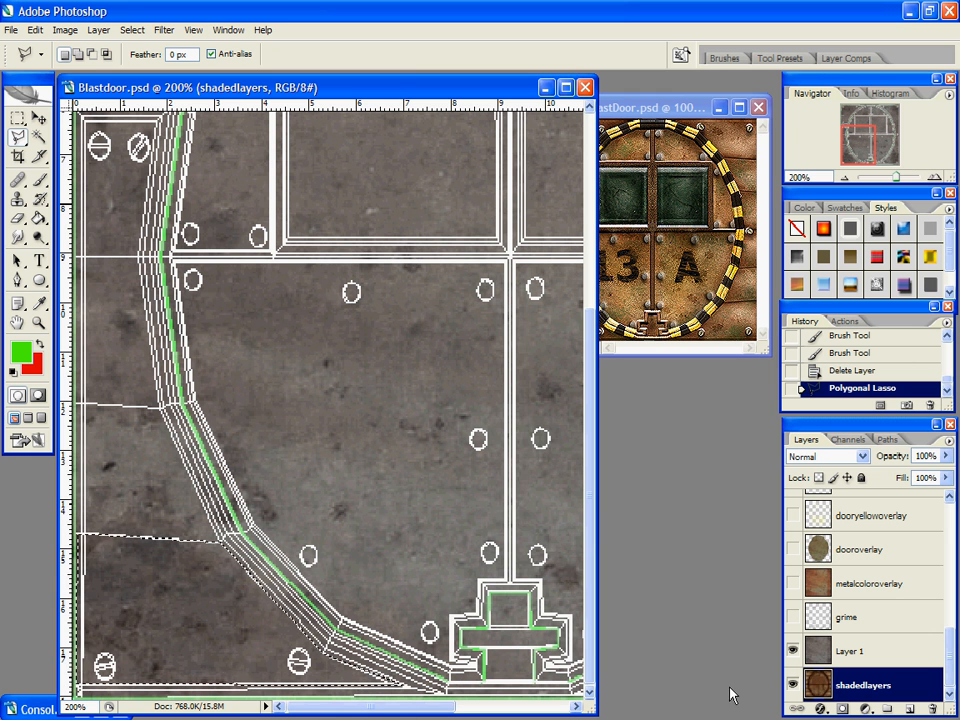
pyautogui.click(876, 653)
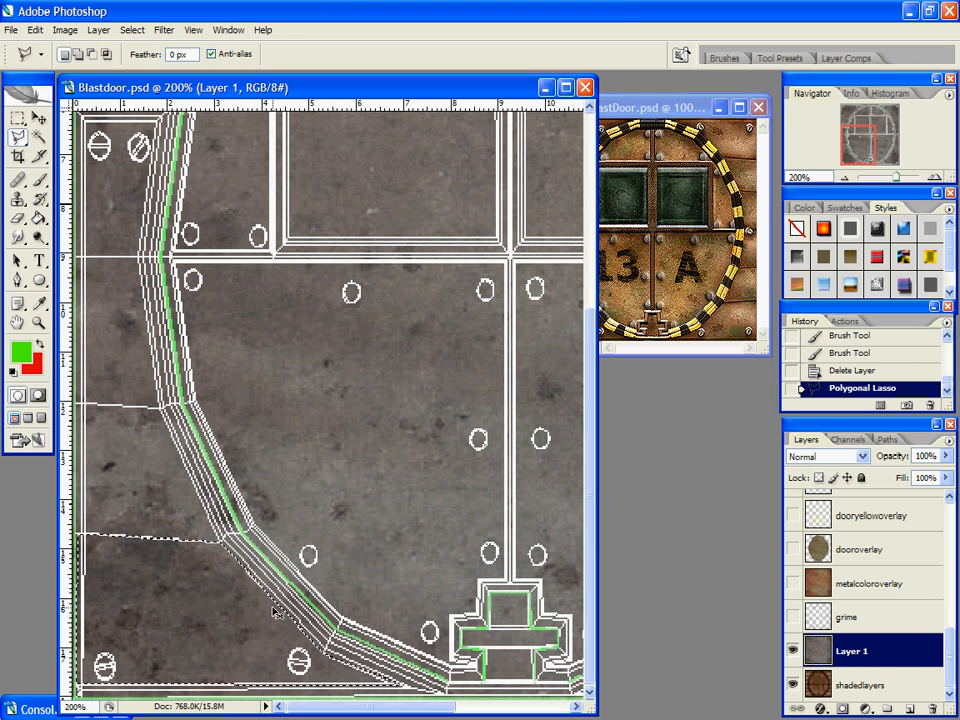
pyautogui.hotkey('ctrl', 'v')
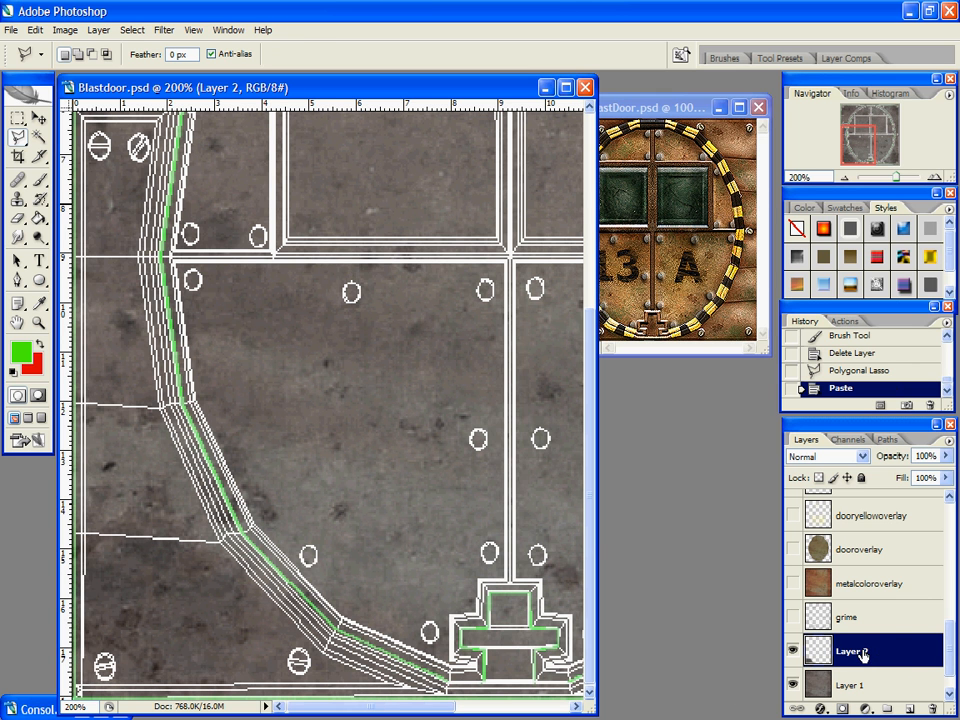
# Step: Rename the pasted layer as panel1
pyautogui.doubleClick(862, 654)
pyautogui.write('panel')
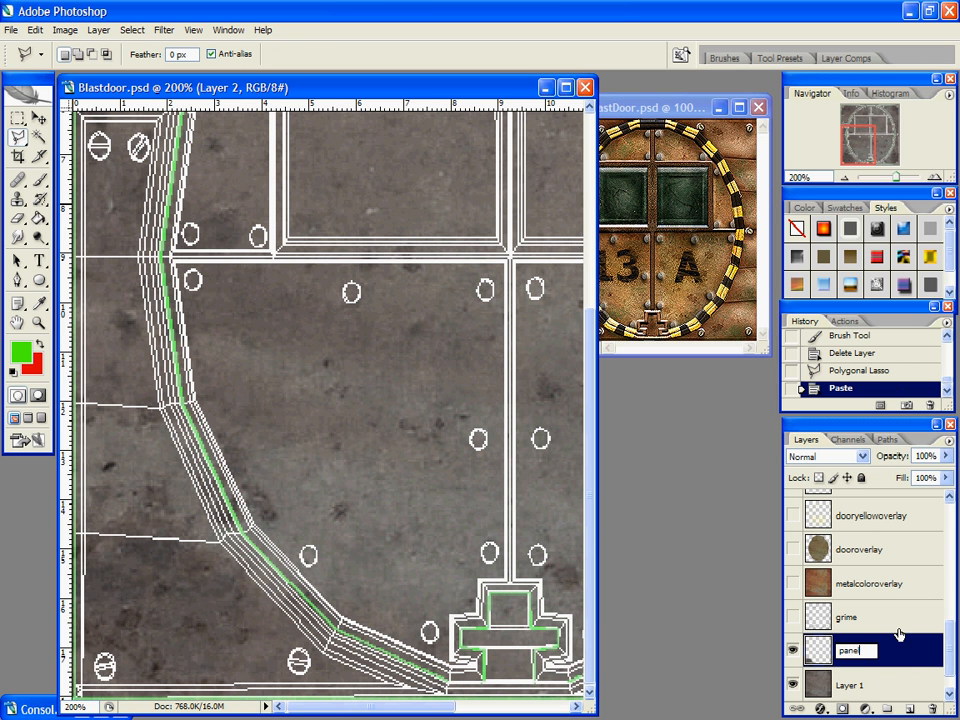
pyautogui.write('2')
pyautogui.press('BackSpace')
pyautogui.write('1')
pyautogui.press('Return')
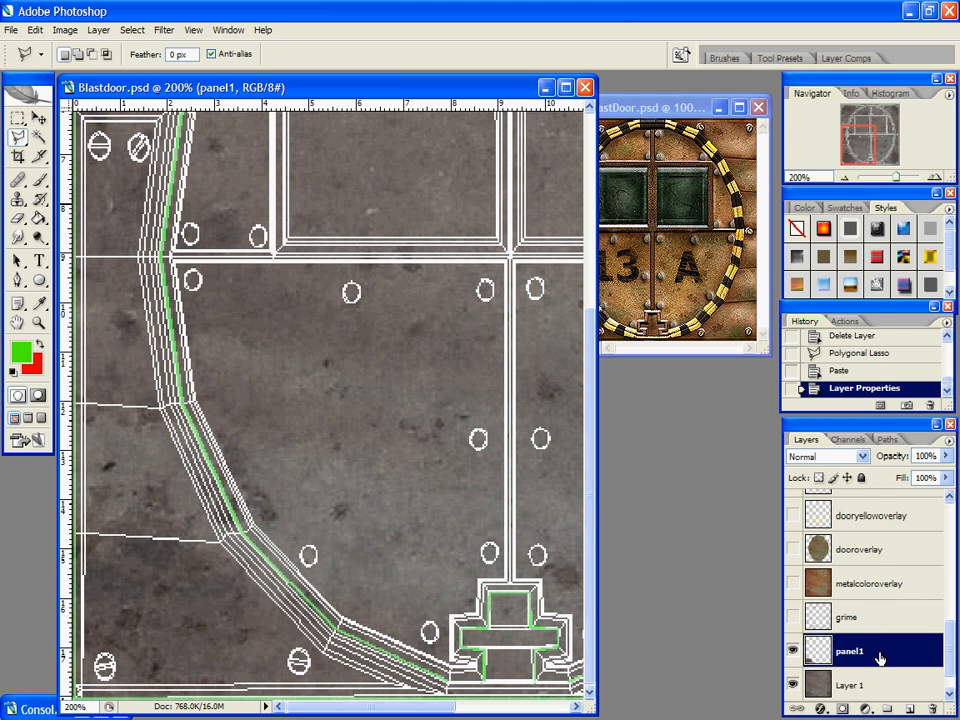
# Step: Apply a Bevel and Emboss to panel1 with global light off, a 90° angle and 61% depth
pyautogui.rightClick(882, 657)
pyautogui.click(785, 337)
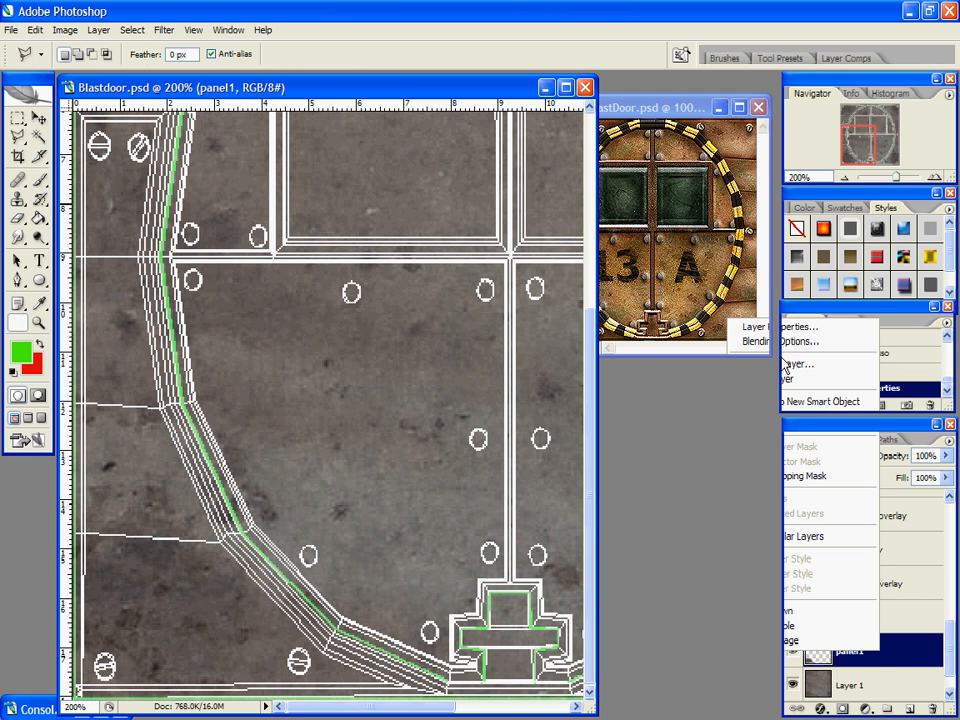
pyautogui.moveTo(628, 336); pyautogui.dragTo(454, 185)
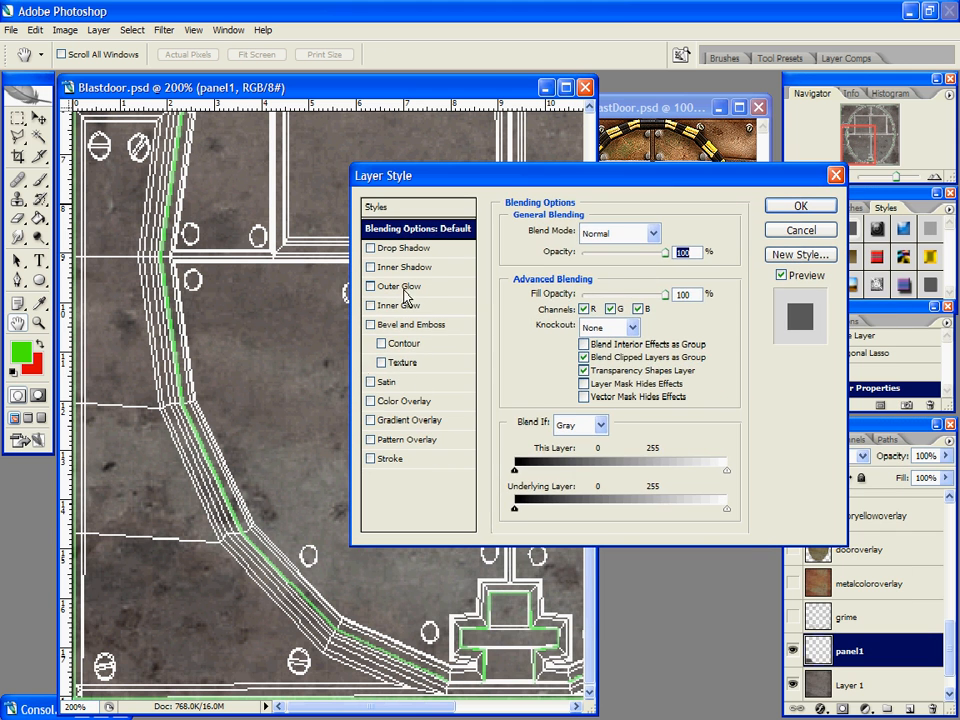
pyautogui.click(414, 326)
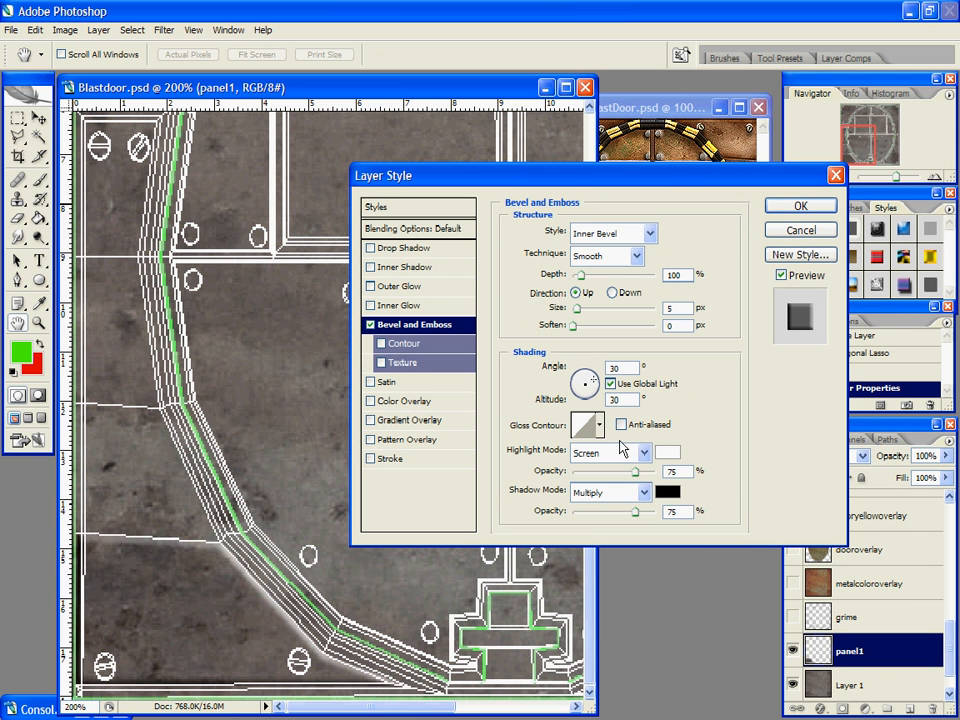
pyautogui.click(611, 384)
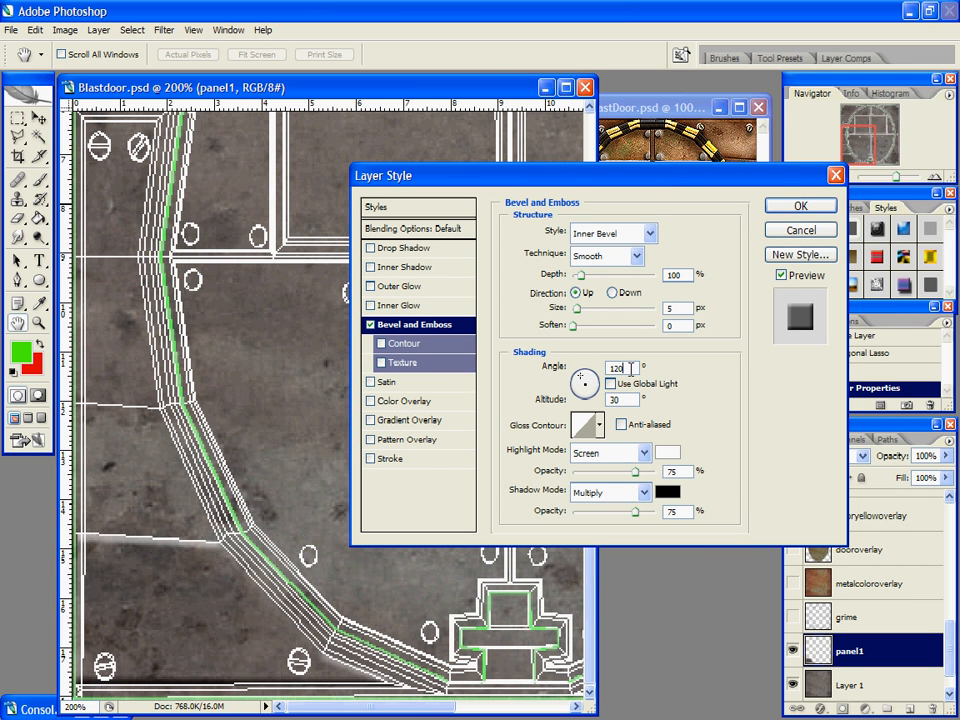
pyautogui.click(589, 383)
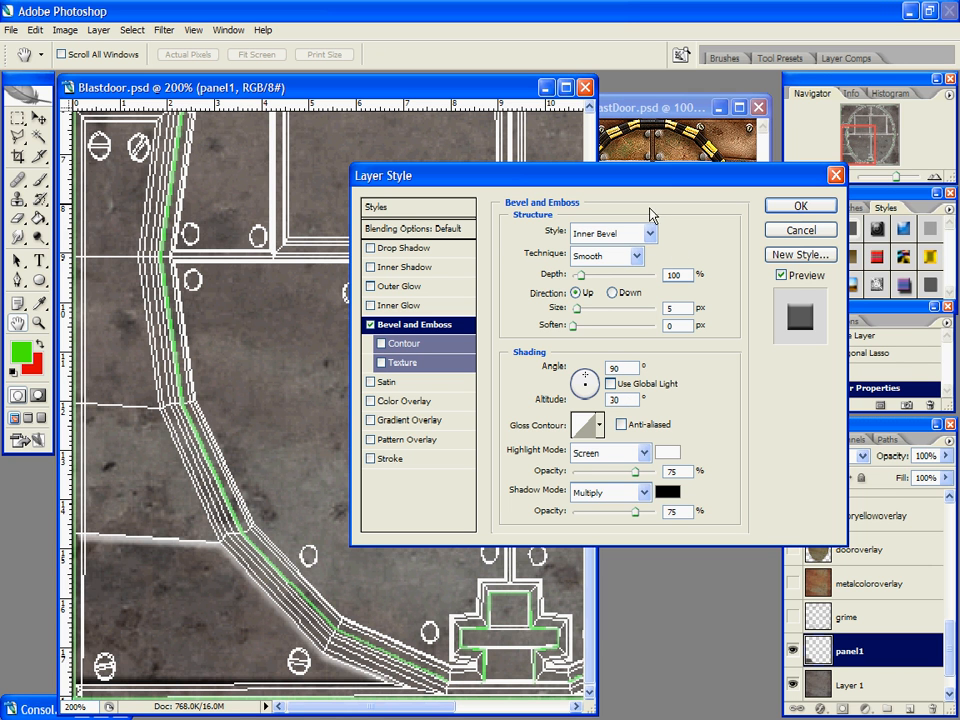
pyautogui.moveTo(579, 274); pyautogui.dragTo(578, 284)
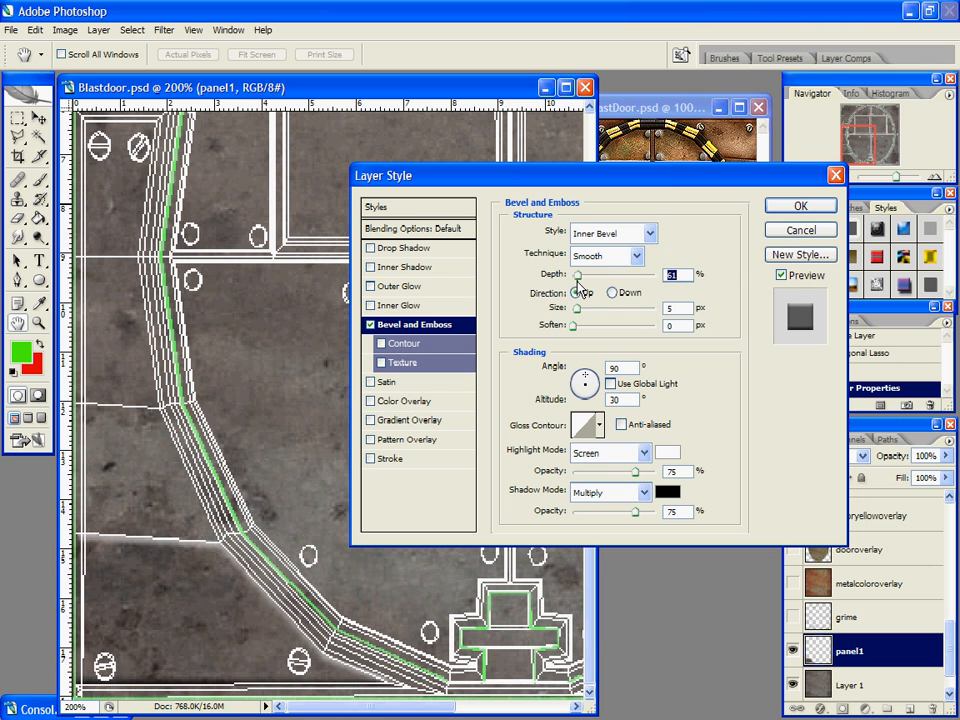
pyautogui.click(814, 214)
# Step: Hide the panel wireframe layer and Layer 1 to leave panel1 over the shaded base
pyautogui.scroll(8, 867, 604)
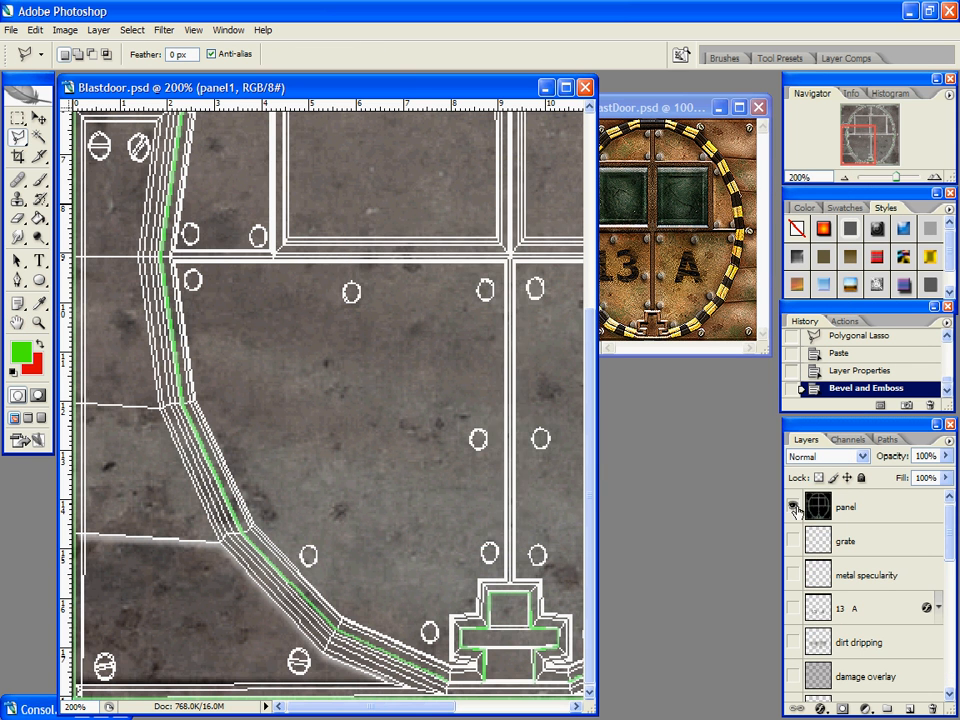
pyautogui.click(794, 508)
pyautogui.scroll(-8, 860, 572)
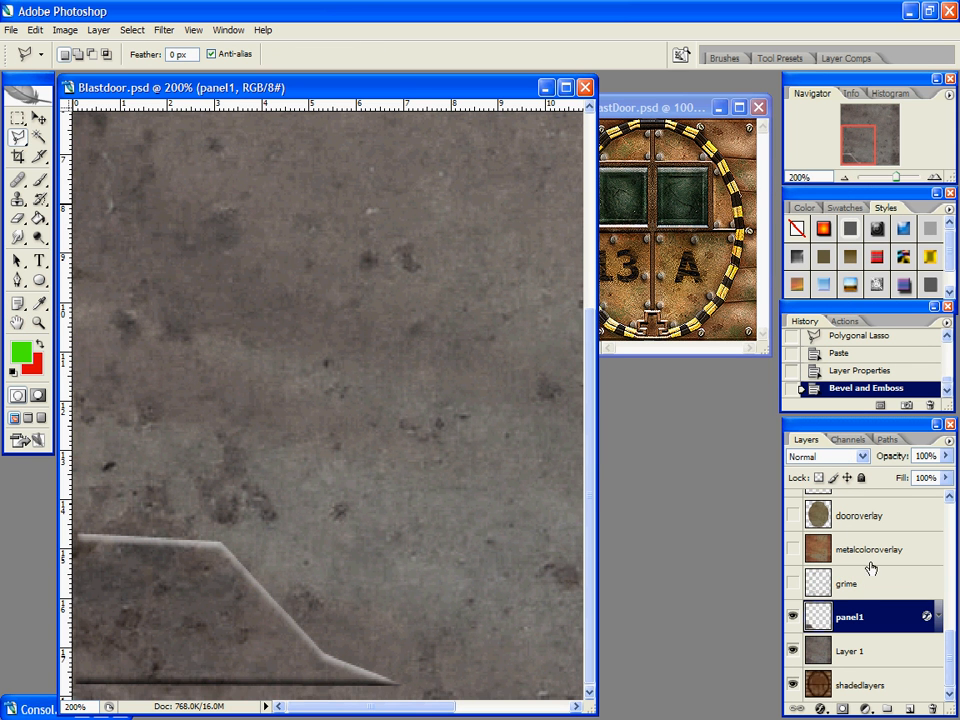
pyautogui.click(793, 652)
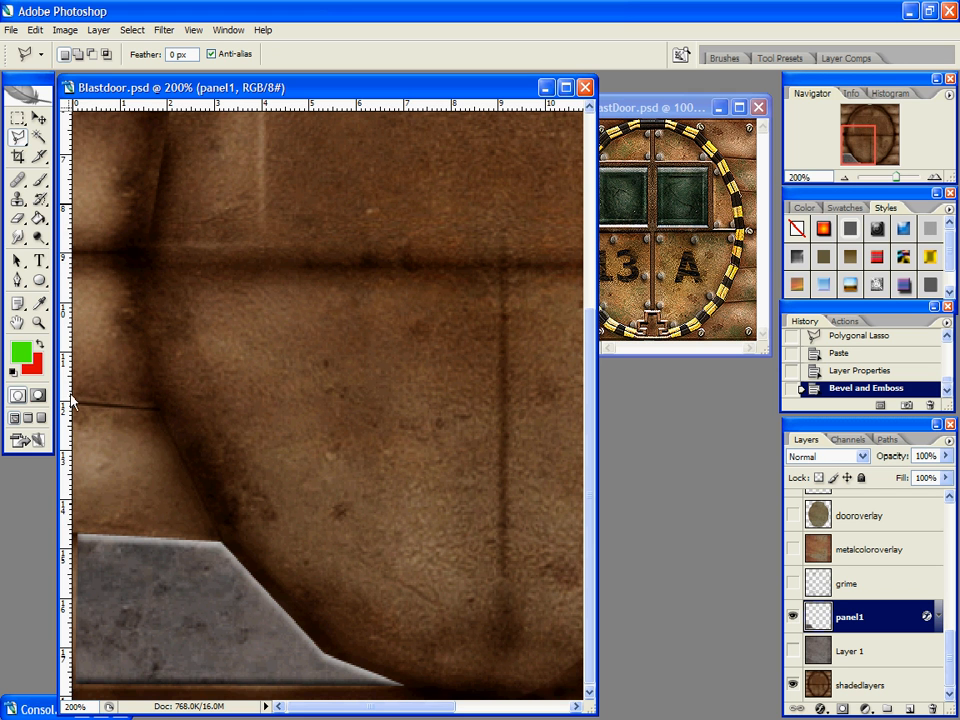
# Step: Lighten the upper part of the panel1 piece with a smaller Dodge tool brush at 21% exposure in the midtones
pyautogui.click(40, 239)
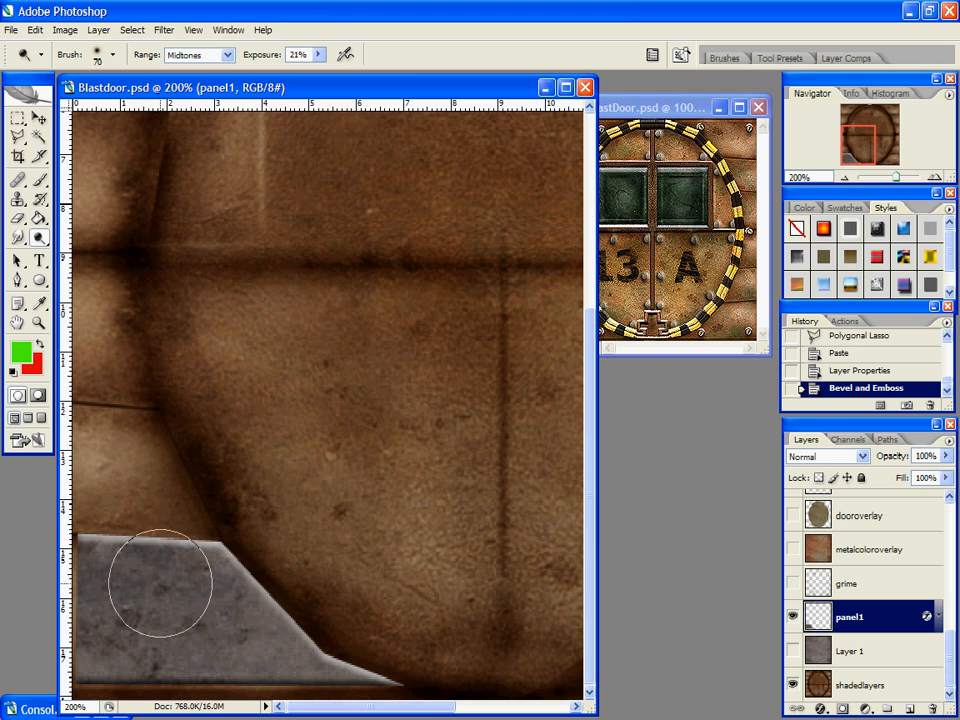
pyautogui.press('[')
pyautogui.press('[')
pyautogui.press('[')
pyautogui.press('[')
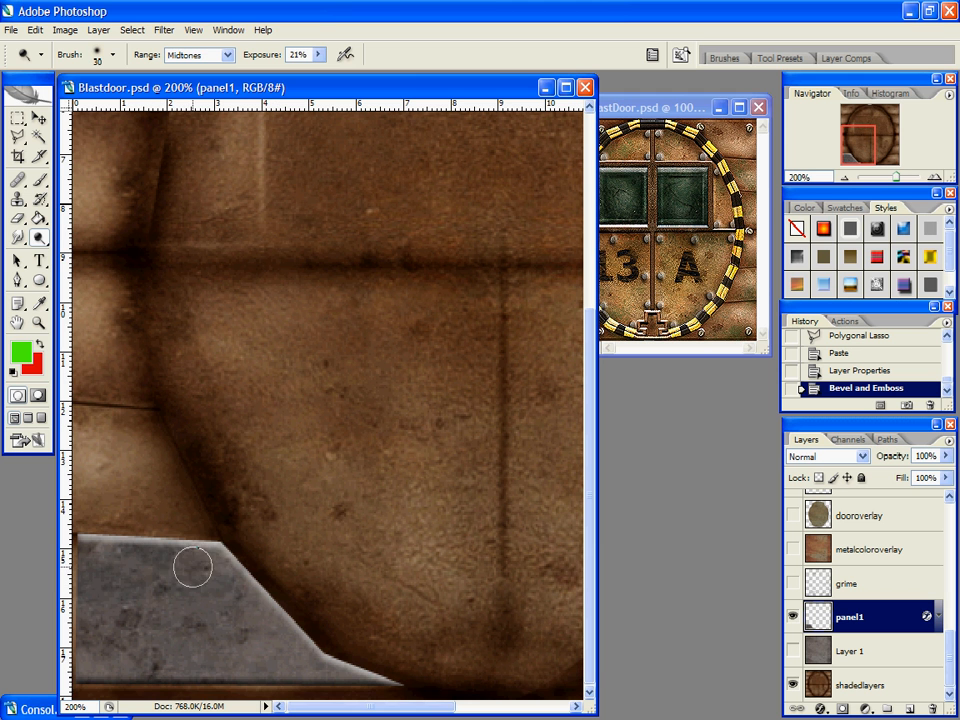
pyautogui.press('[')
pyautogui.moveTo(163, 579)
pyautogui.mouseDown()
pyautogui.moveTo(196, 579)
pyautogui.moveTo(132, 584)
pyautogui.moveTo(131, 664)
pyautogui.moveTo(235, 602)
pyautogui.mouseUp()
pyautogui.moveTo(188, 566); pyautogui.dragTo(130, 588)
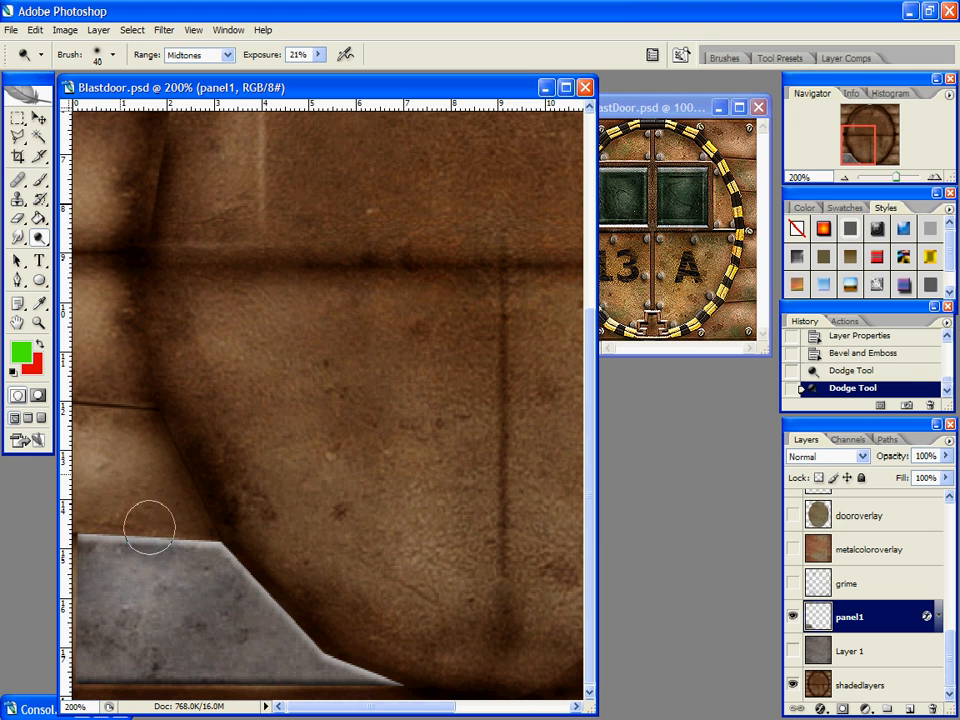
# Step: Darken the lower edge of the panel1 piece with an enlarged Burn tool brush at 30% exposure in the midtones
pyautogui.click(43, 324)
pyautogui.moveTo(39, 236)
pyautogui.mouseDown()
pyautogui.moveTo(90, 270)
pyautogui.moveTo(70, 238)
pyautogui.moveTo(95, 237)
pyautogui.mouseUp()
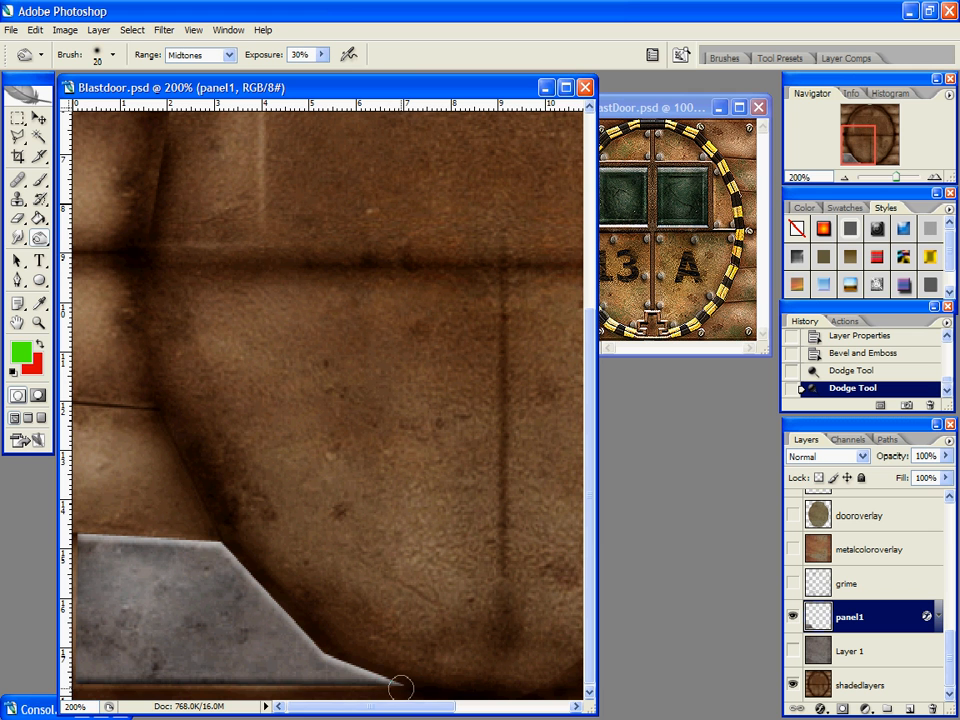
pyautogui.press(']')
pyautogui.press(']')
pyautogui.press(']')
pyautogui.moveTo(96, 677)
pyautogui.mouseDown()
pyautogui.moveTo(184, 677)
pyautogui.moveTo(272, 654)
pyautogui.moveTo(219, 671)
pyautogui.moveTo(80, 670)
pyautogui.moveTo(90, 668)
pyautogui.mouseUp()
# Step: Activate the Brush tool and set the foreground colour to mid grey 828282
pyautogui.click(40, 181)
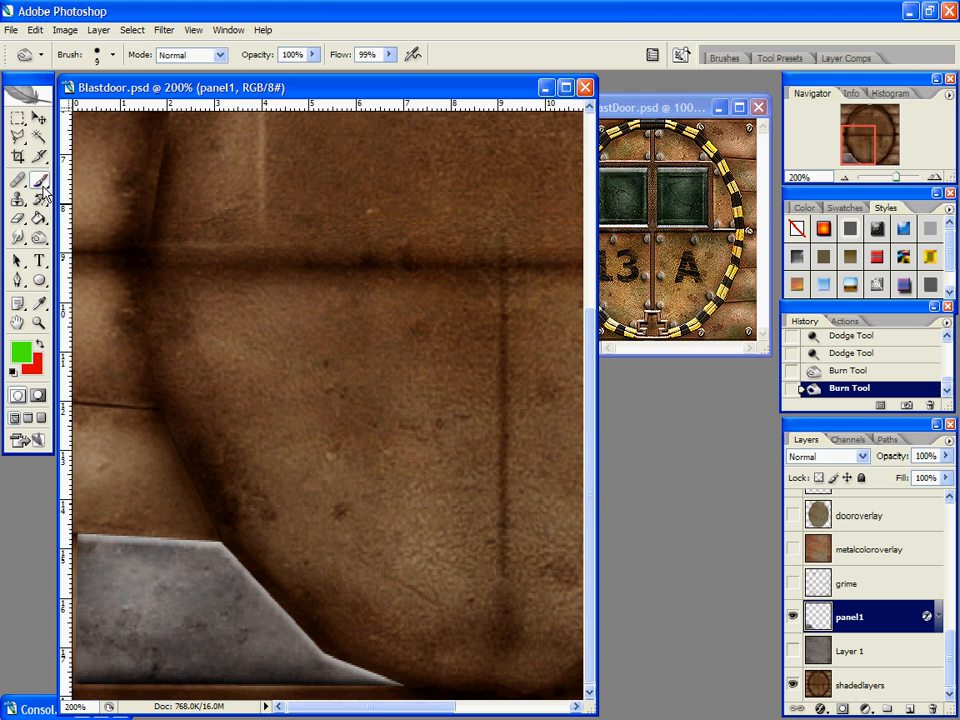
pyautogui.click(80, 182)
pyautogui.click(20, 351)
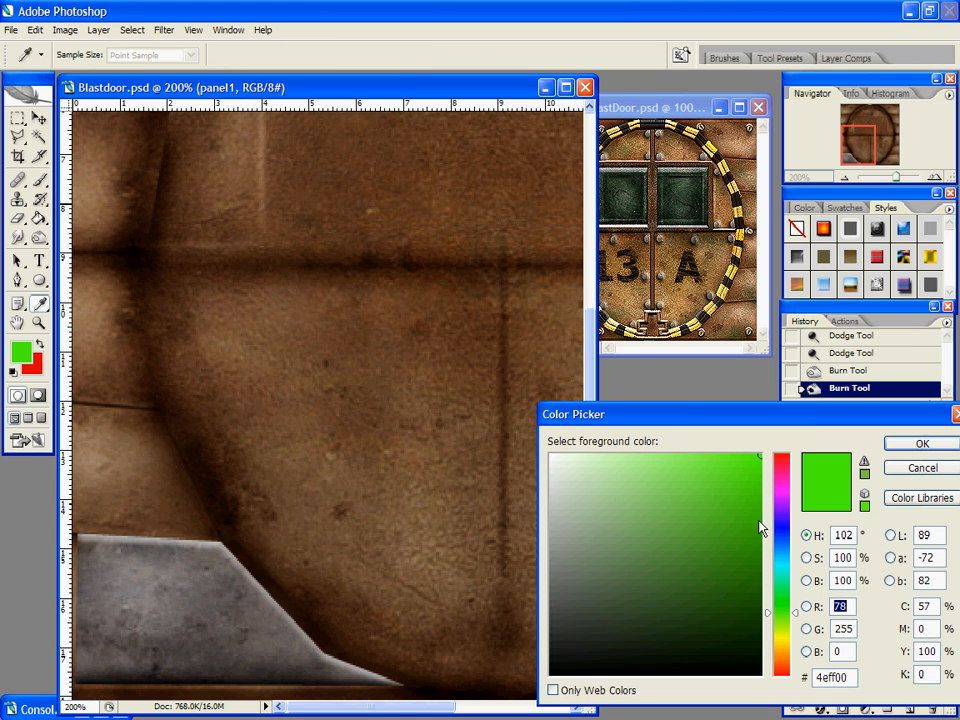
pyautogui.click(548, 562)
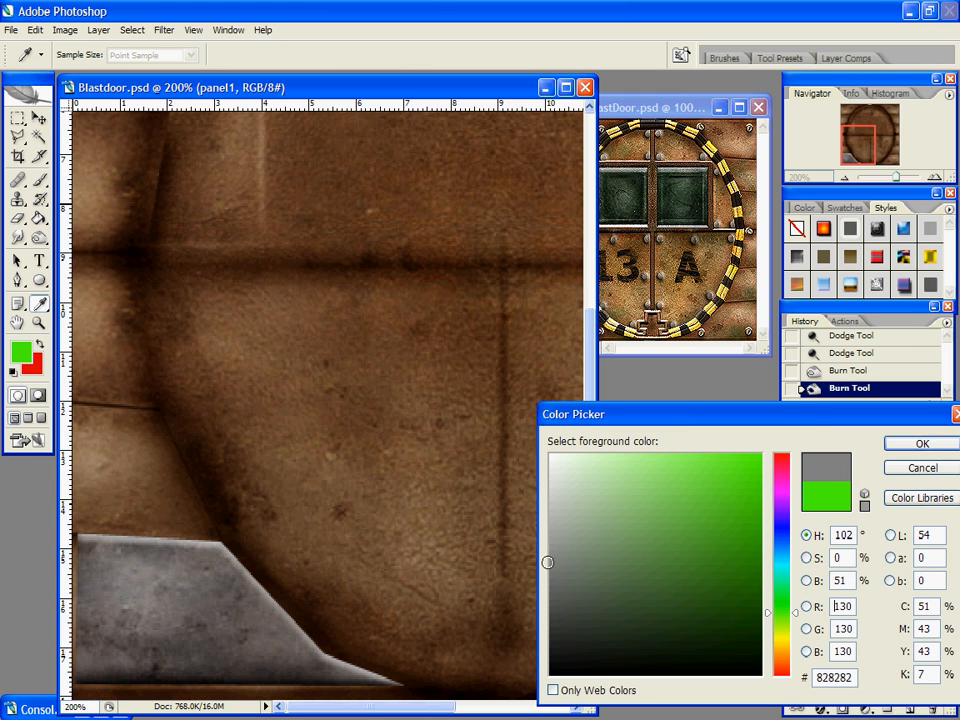
pyautogui.click(915, 443)
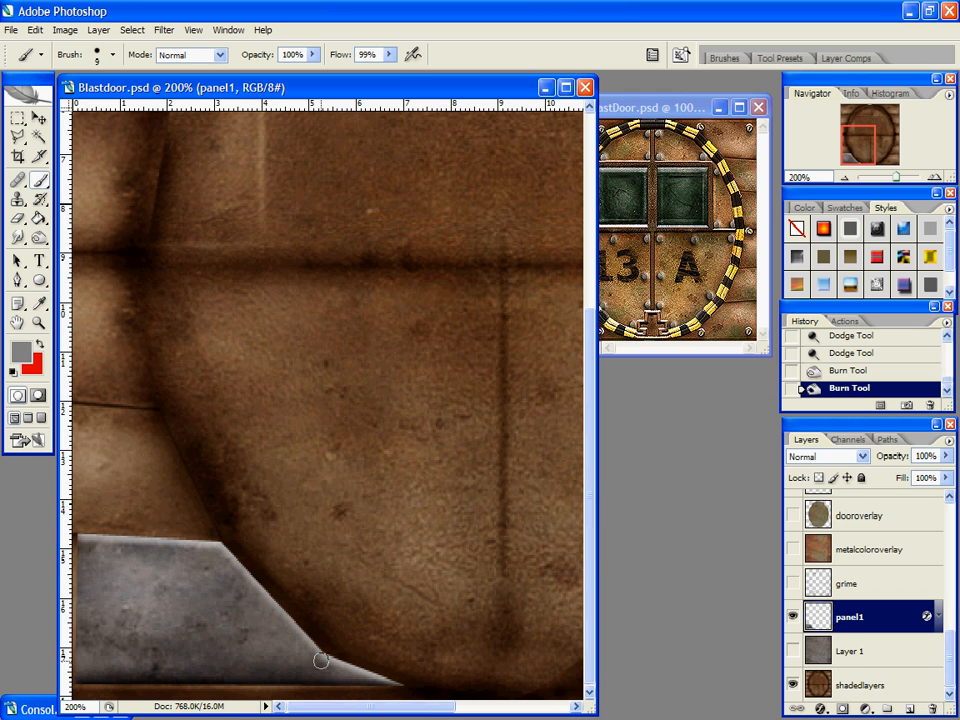
pyautogui.scroll(5, 316, 650)
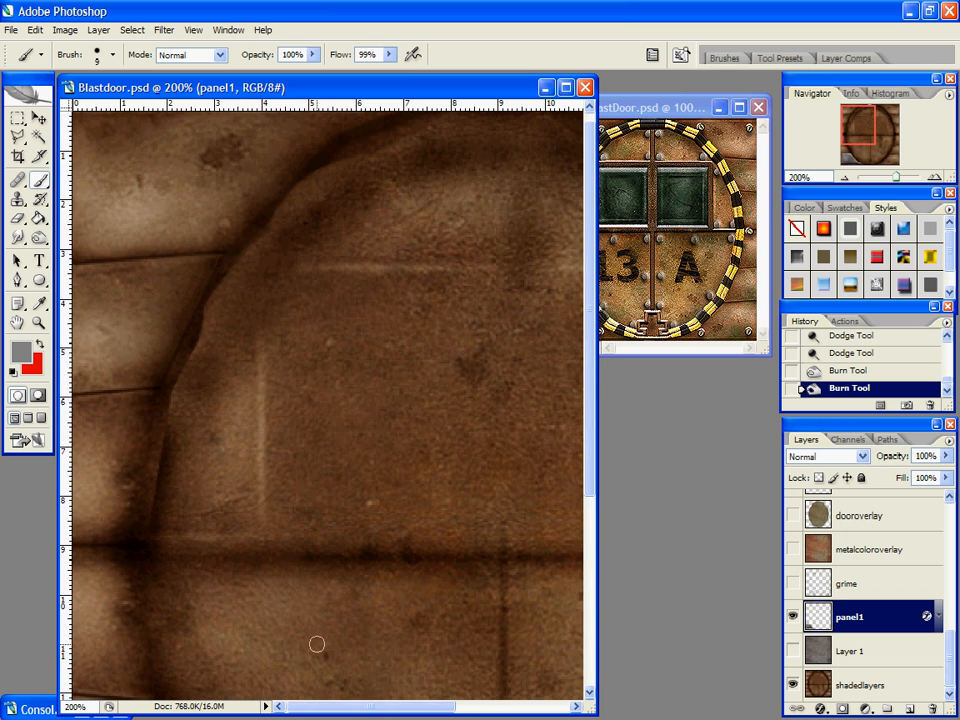
pyautogui.scroll(-5, 154, 551)
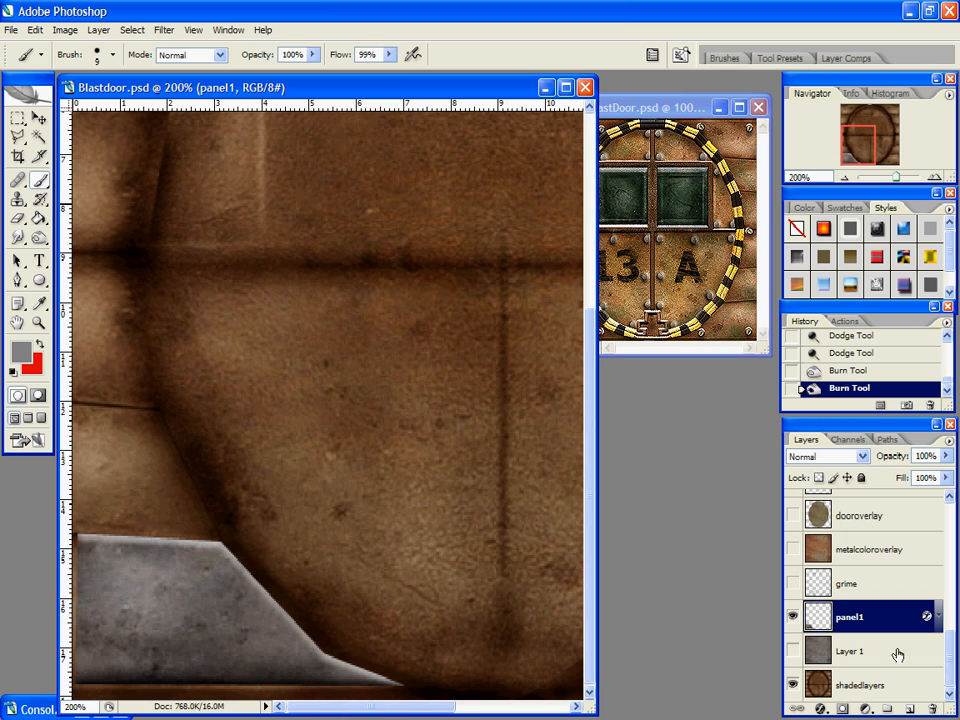
# Step: Compare the shaded panel1 piece against the Layer 1 metal texture and against the whole shadedlayers base
pyautogui.click(791, 651)
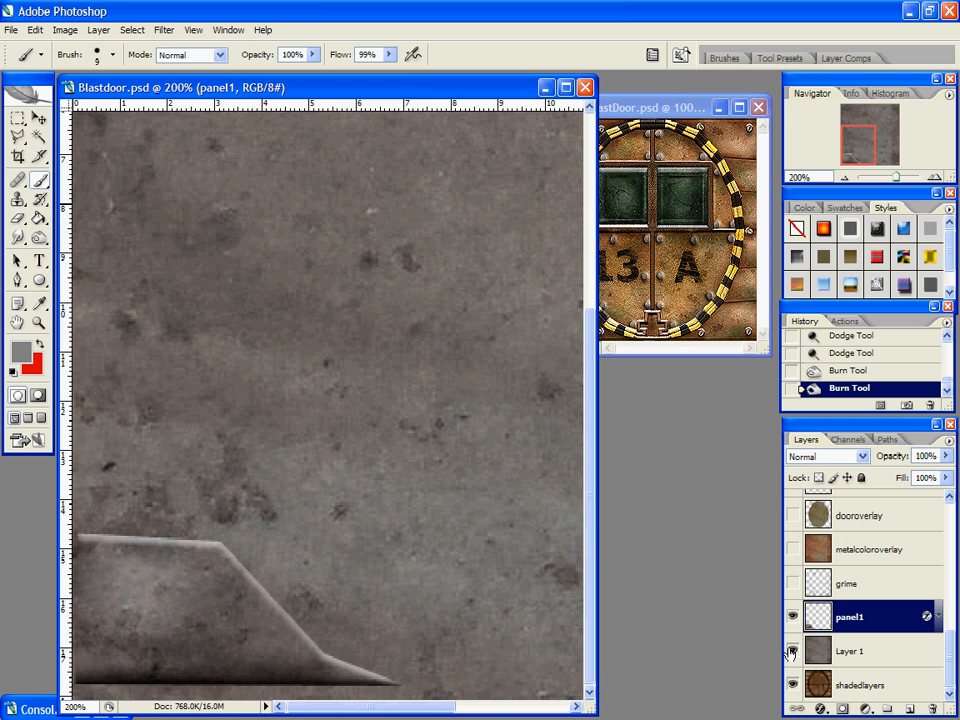
pyautogui.click(791, 651)
pyautogui.click(791, 651)
pyautogui.click(791, 651)
pyautogui.click(846, 686)
pyautogui.press('z')
pyautogui.keyDown('alt'); pyautogui.click(326, 496); pyautogui.keyUp('alt')
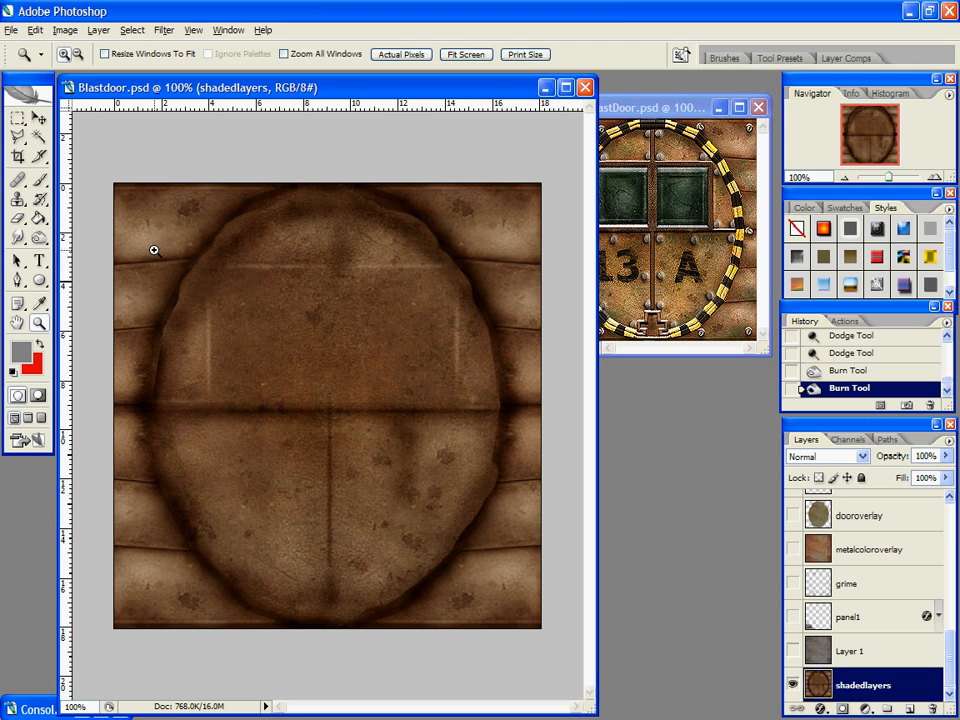
pyautogui.click(792, 617)
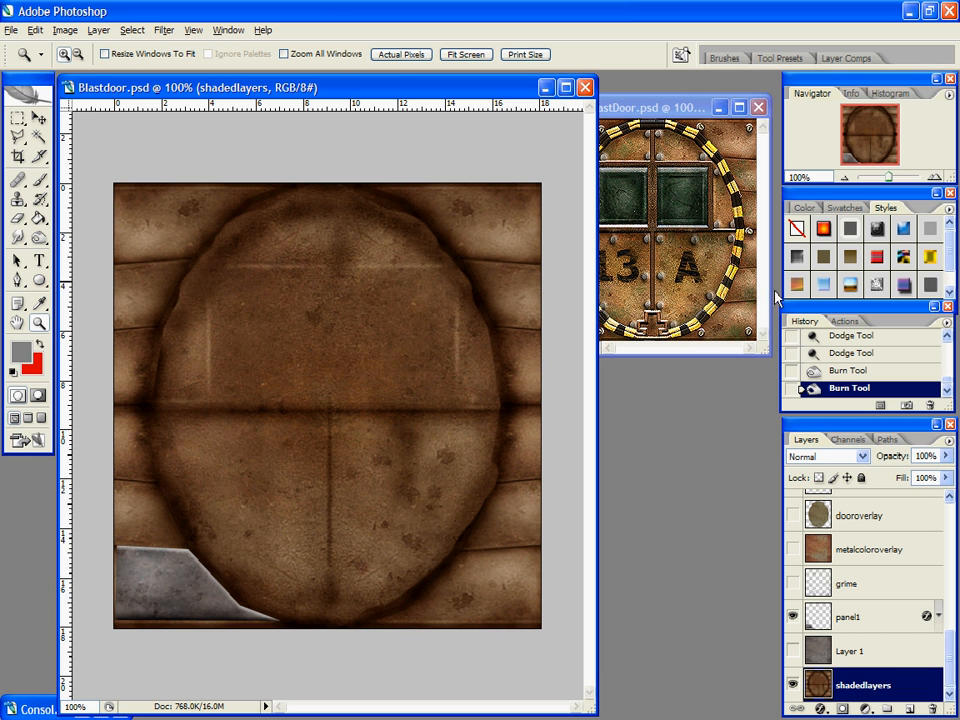
# Step: Duplicate the panel1 layer and place the copy, flipped horizontally, in the lower-right corner of the door texture
pyautogui.click(874, 618)
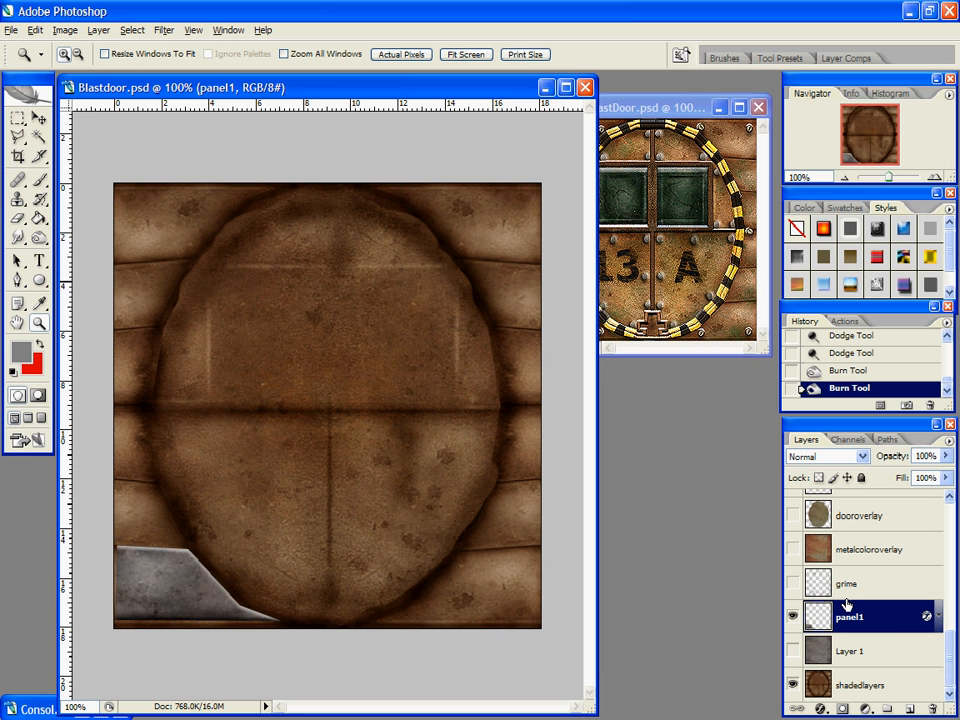
pyautogui.rightClick(856, 618)
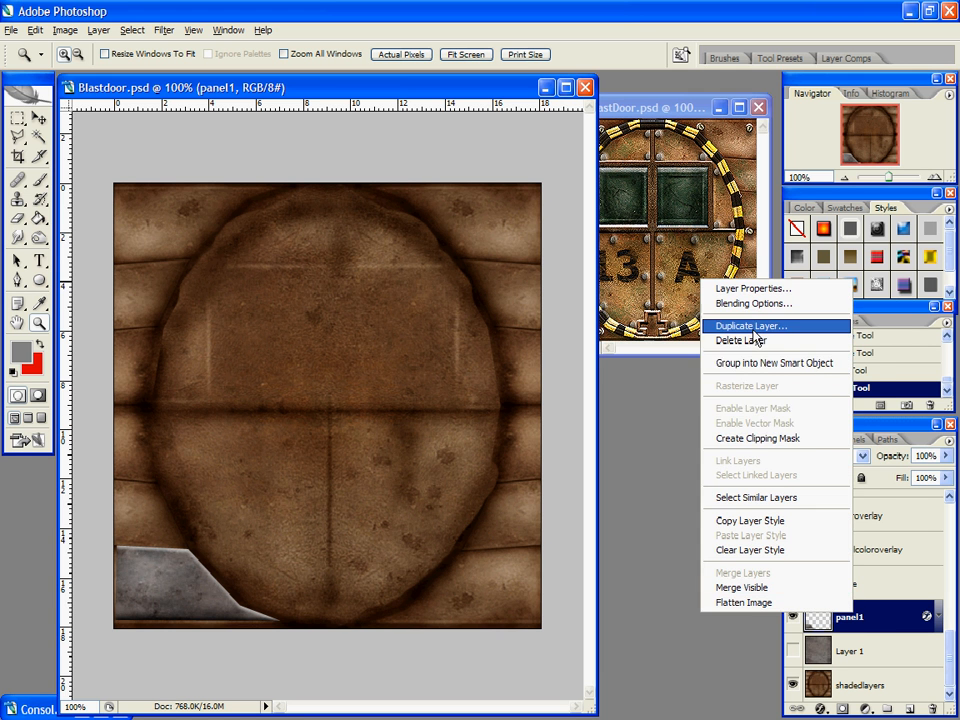
pyautogui.click(754, 329)
pyautogui.click(624, 223)
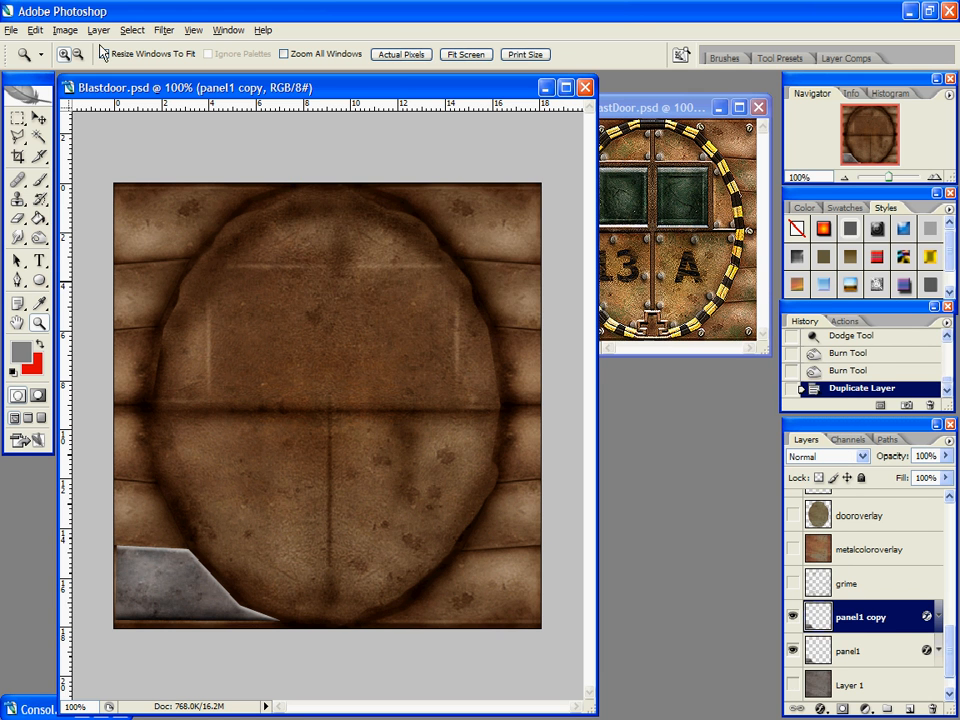
pyautogui.click(33, 31)
pyautogui.moveTo(180, 310)
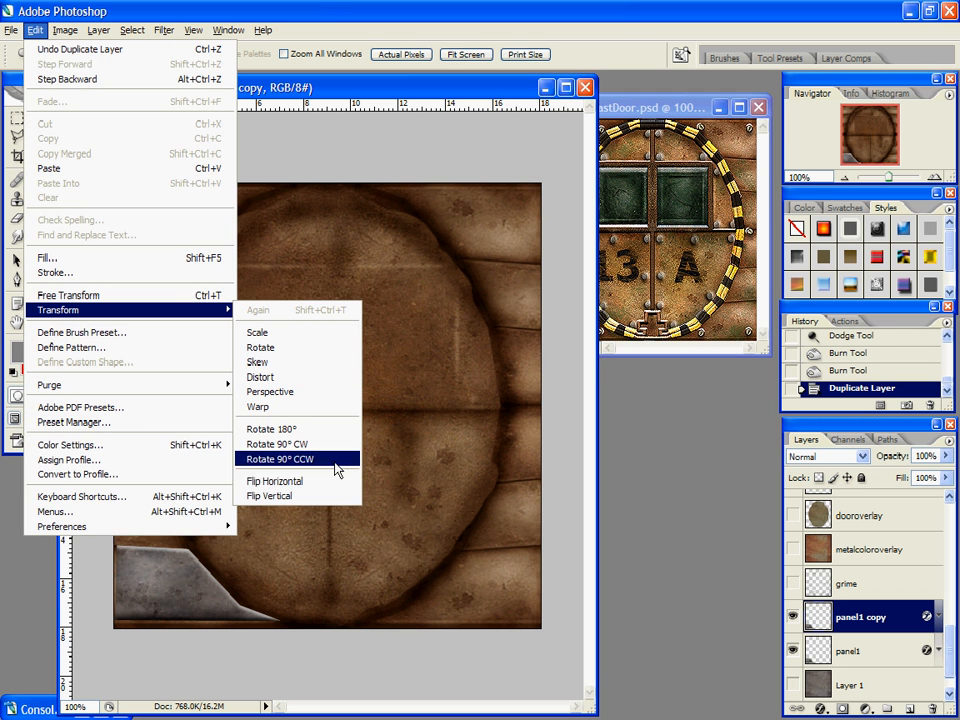
pyautogui.click(328, 481)
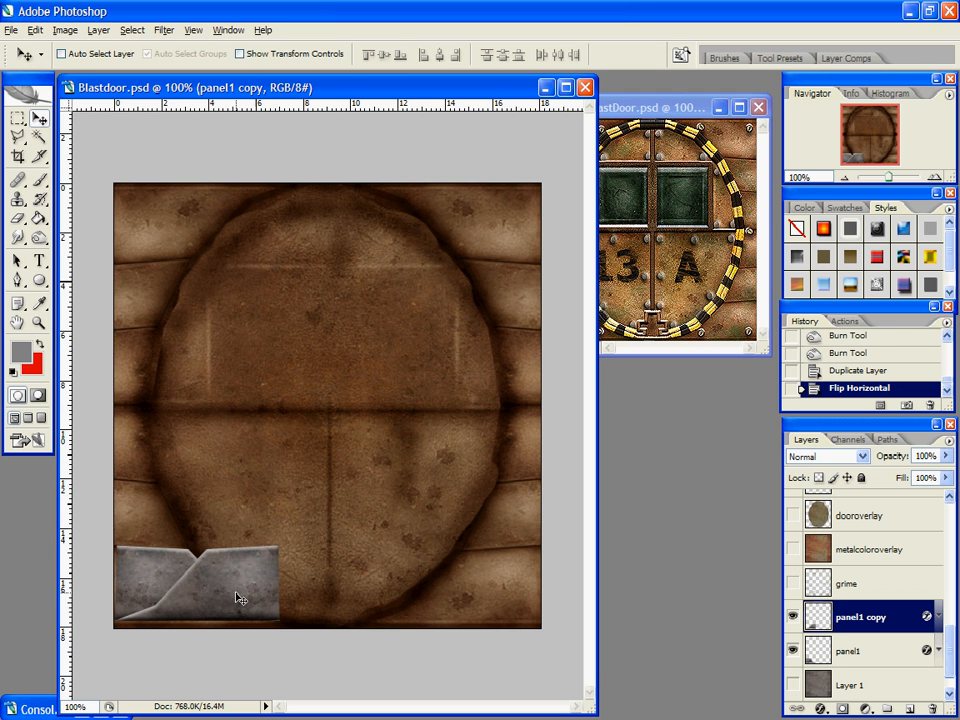
pyautogui.moveTo(238, 598); pyautogui.dragTo(490, 614)
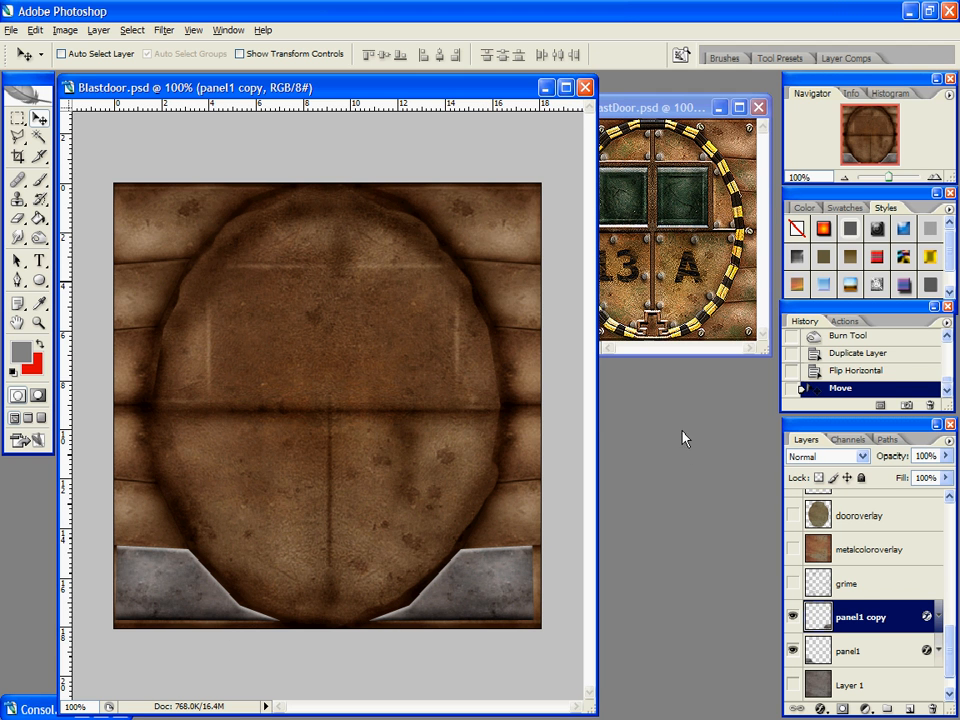
# Step: Delete the panel1 copy and panel1 layers, and narrow the Blastdoor.psd window to uncover the finished door reference
pyautogui.moveTo(868, 618); pyautogui.dragTo(931, 708)
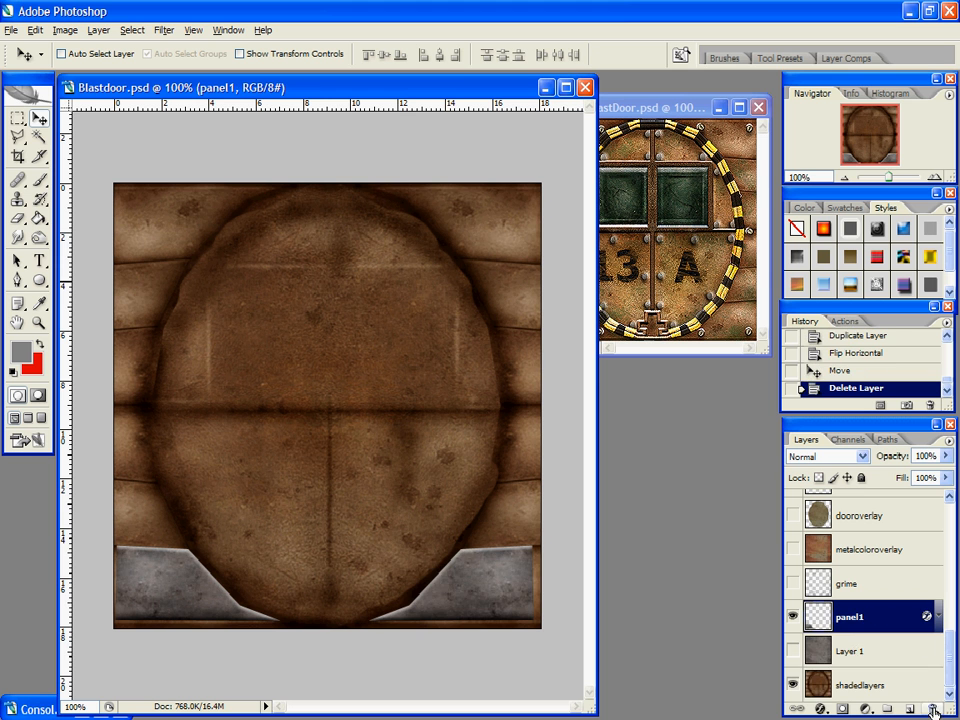
pyautogui.click(931, 708)
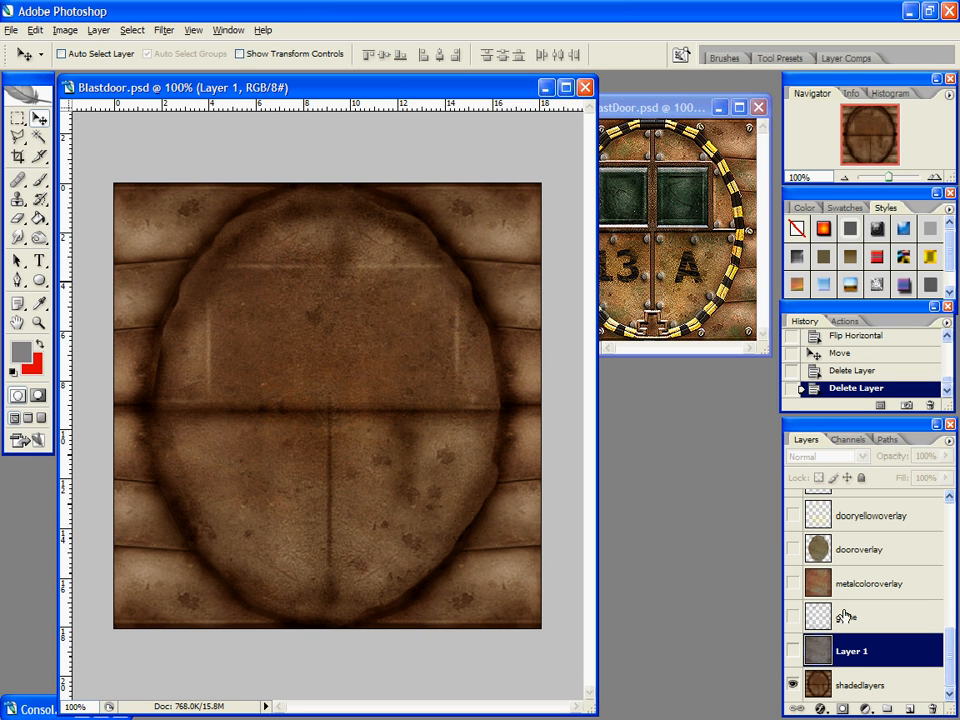
pyautogui.click(871, 691)
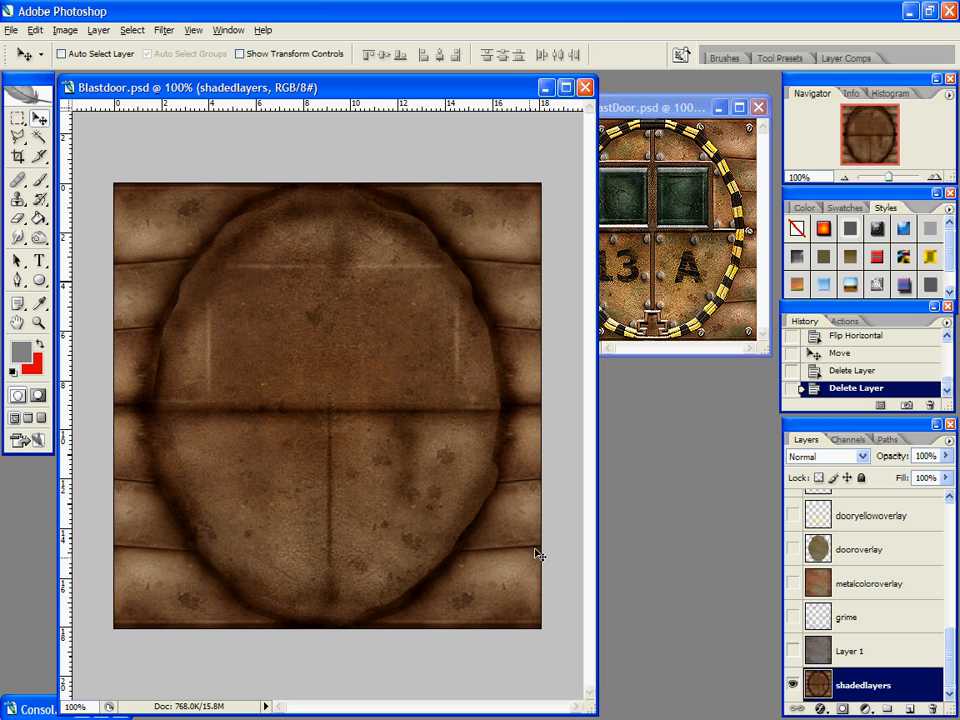
pyautogui.moveTo(591, 711); pyautogui.dragTo(530, 709)
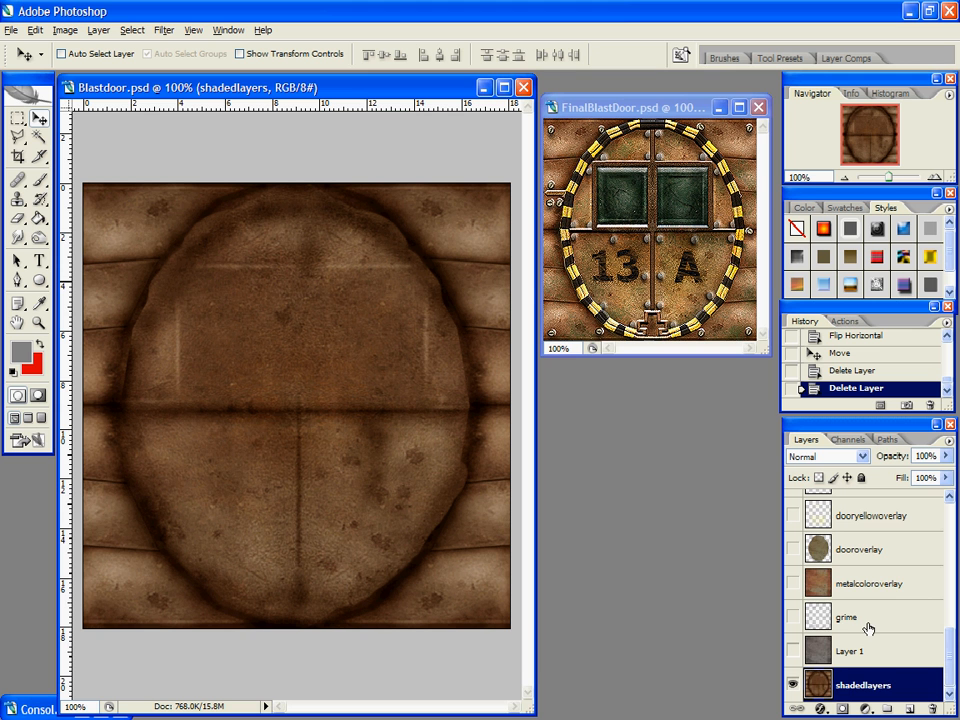
# Step: Show the raisedtrim layer and the panel wireframe layer over the shaded base
pyautogui.scroll(8, 870, 636)
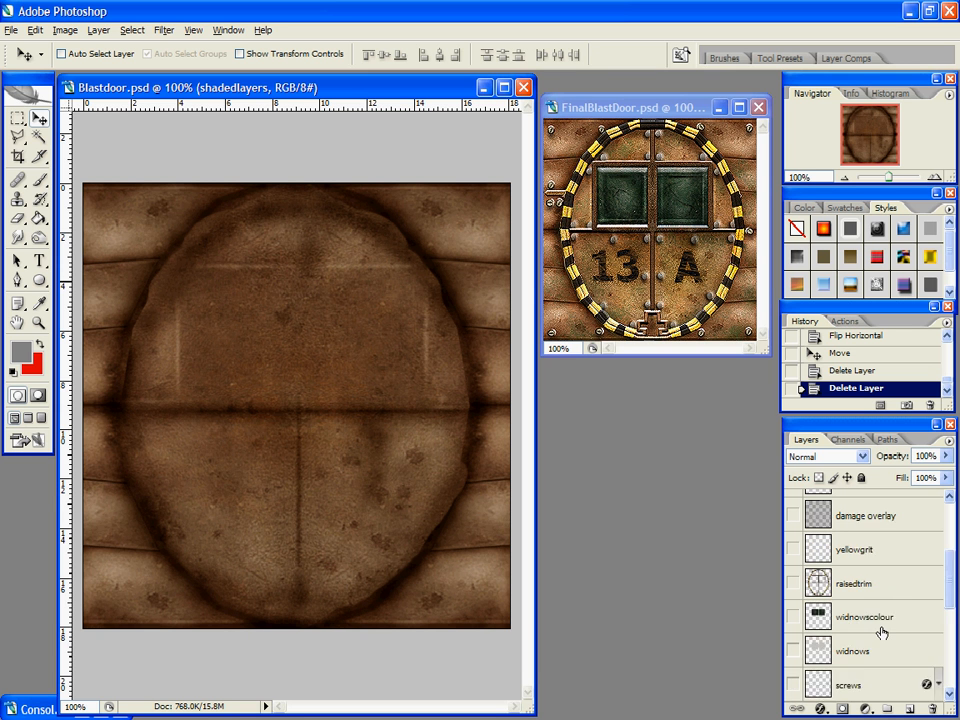
pyautogui.scroll(-4, 879, 634)
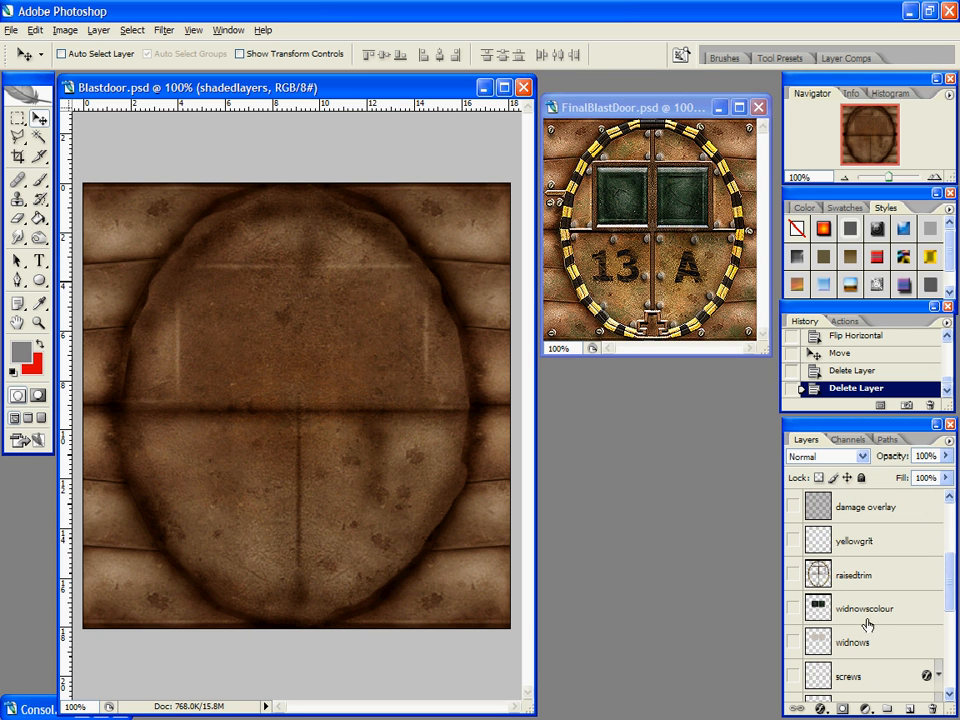
pyautogui.click(793, 576)
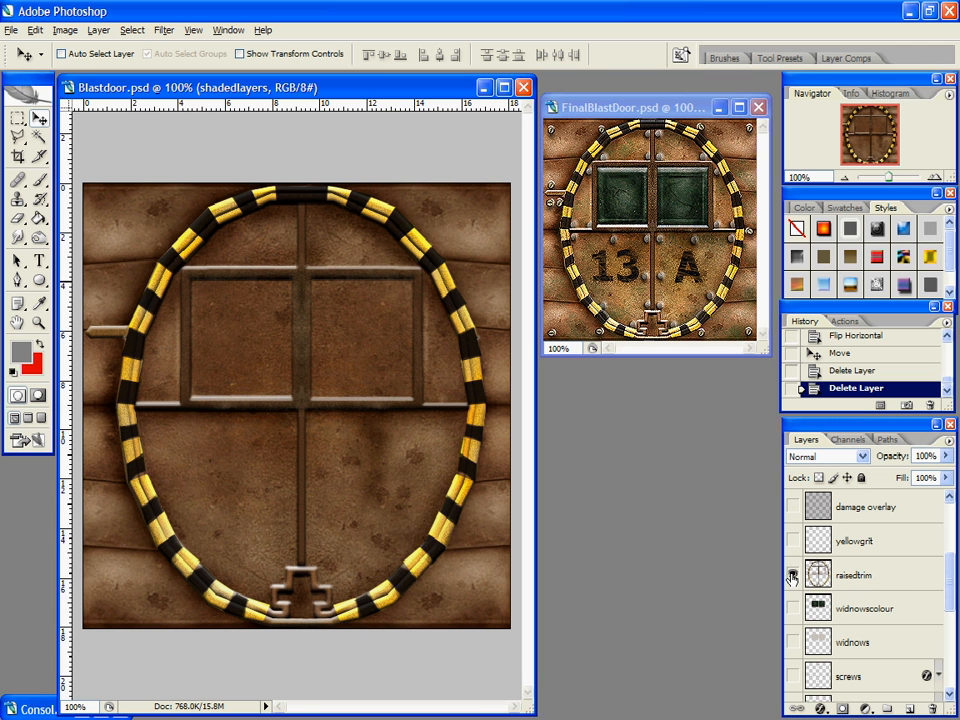
pyautogui.scroll(3, 866, 610)
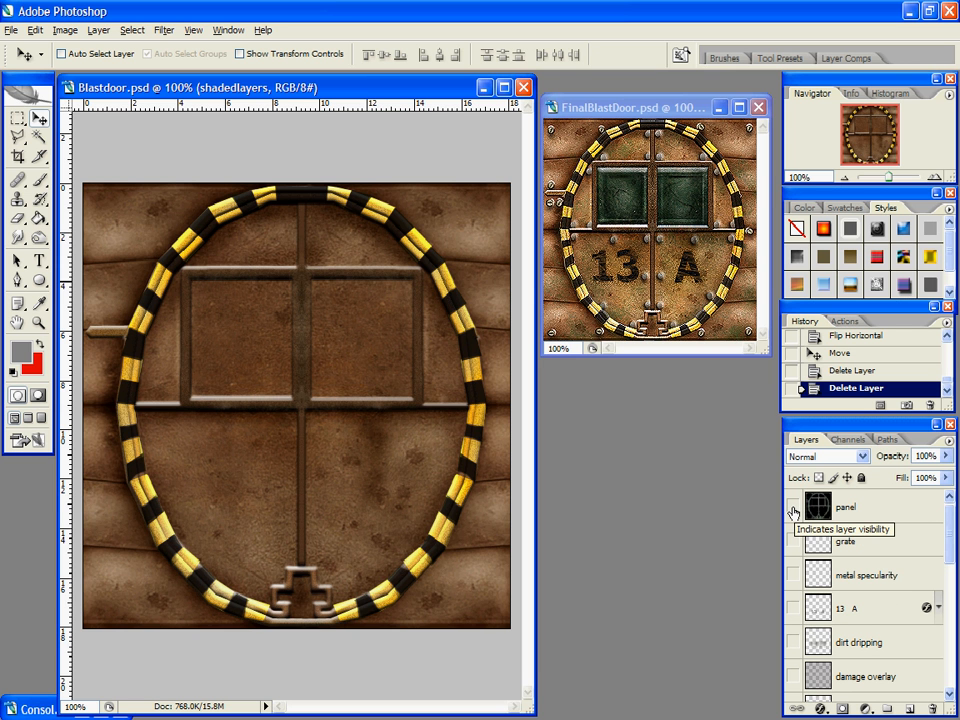
pyautogui.click(792, 509)
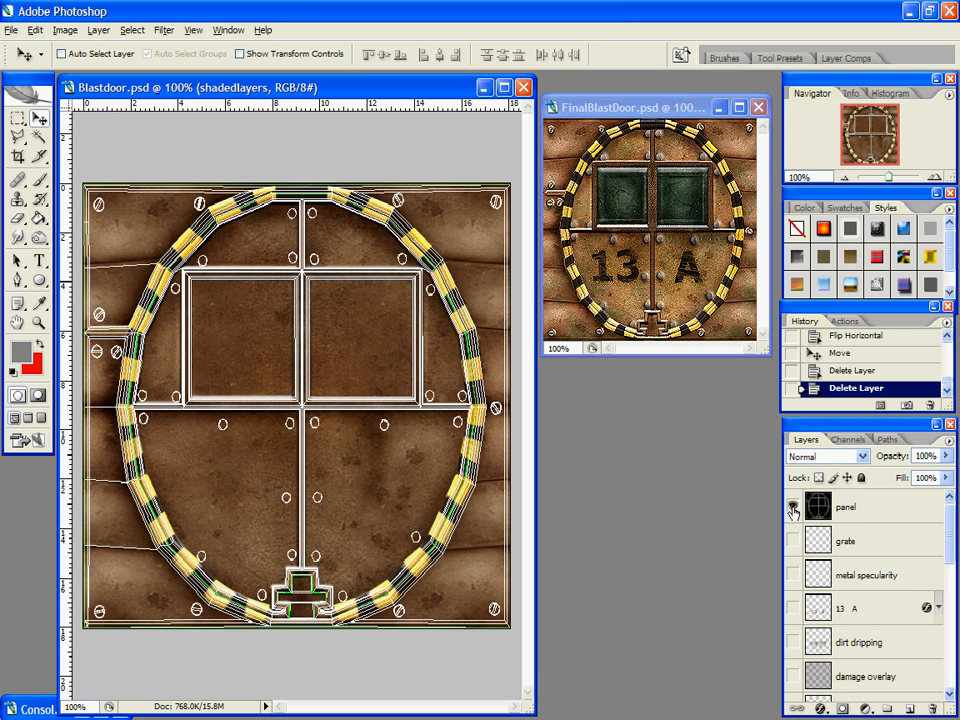
# Step: Activate Layer 1 and make its metal texture visible beneath the trim and wireframe
pyautogui.click(17, 135)
pyautogui.press('z')
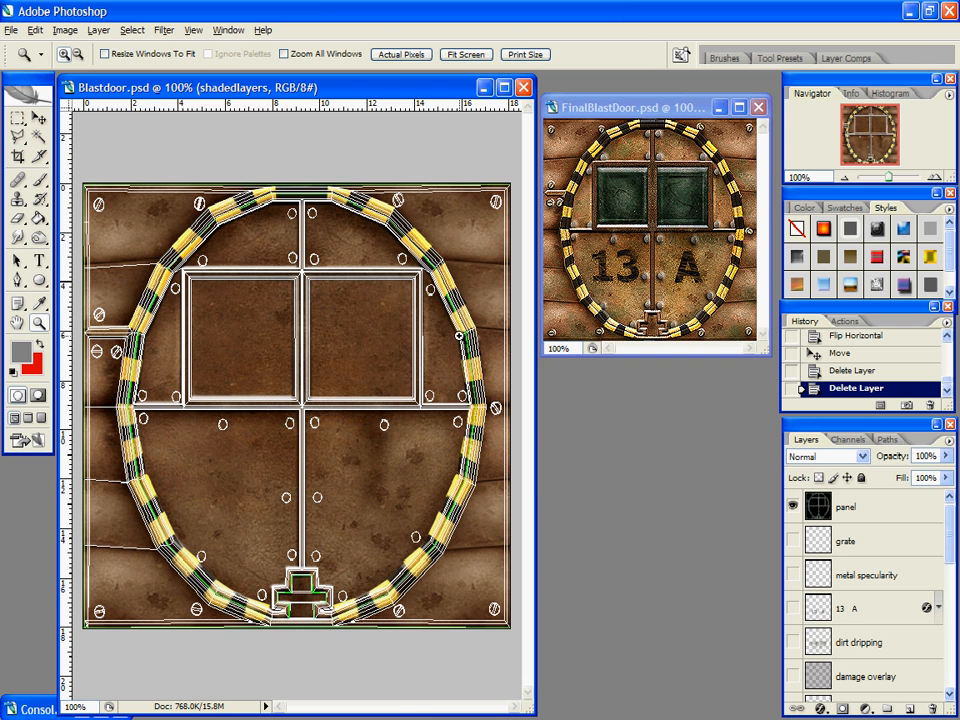
pyautogui.click(345, 252)
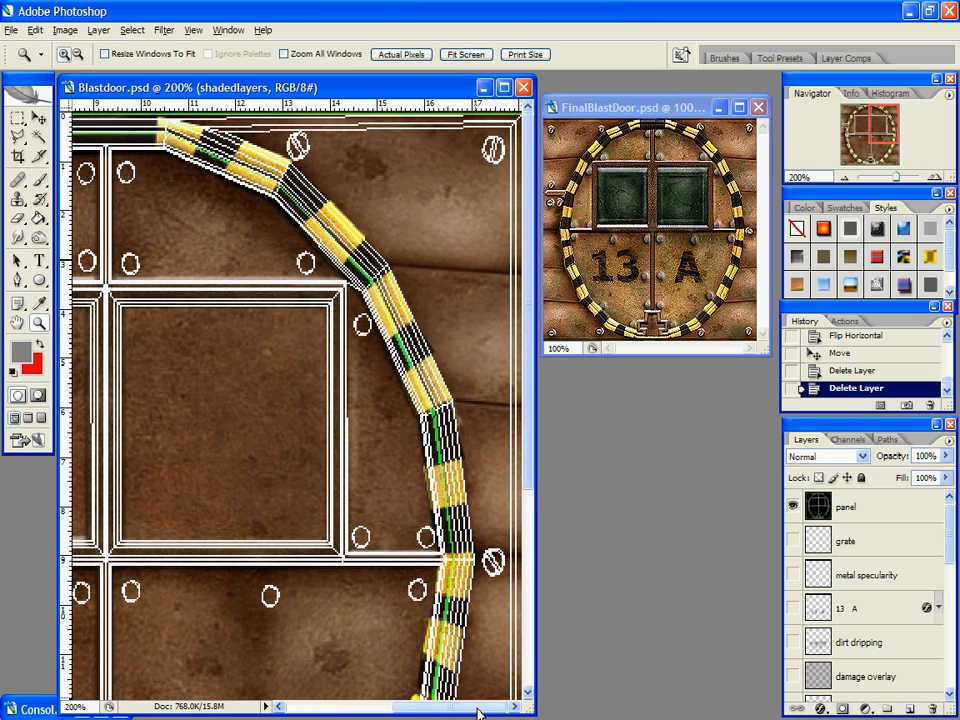
pyautogui.moveTo(480, 708)
pyautogui.mouseDown()
pyautogui.moveTo(444, 708)
pyautogui.moveTo(464, 714)
pyautogui.mouseUp()
pyautogui.scroll(-10, 942, 600)
pyautogui.click(884, 645)
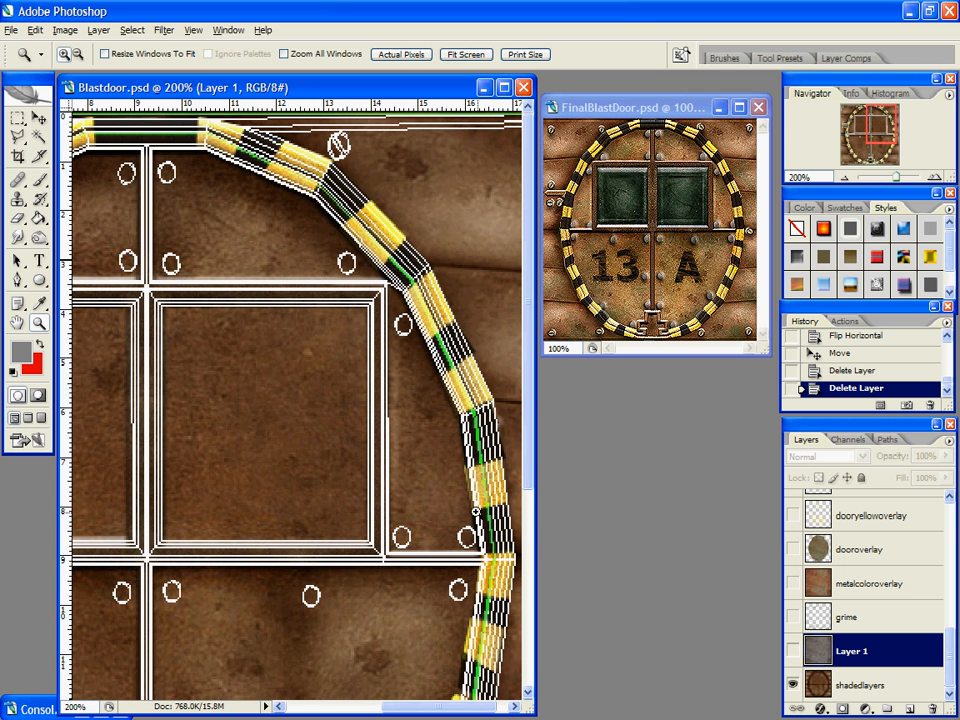
pyautogui.click(794, 652)
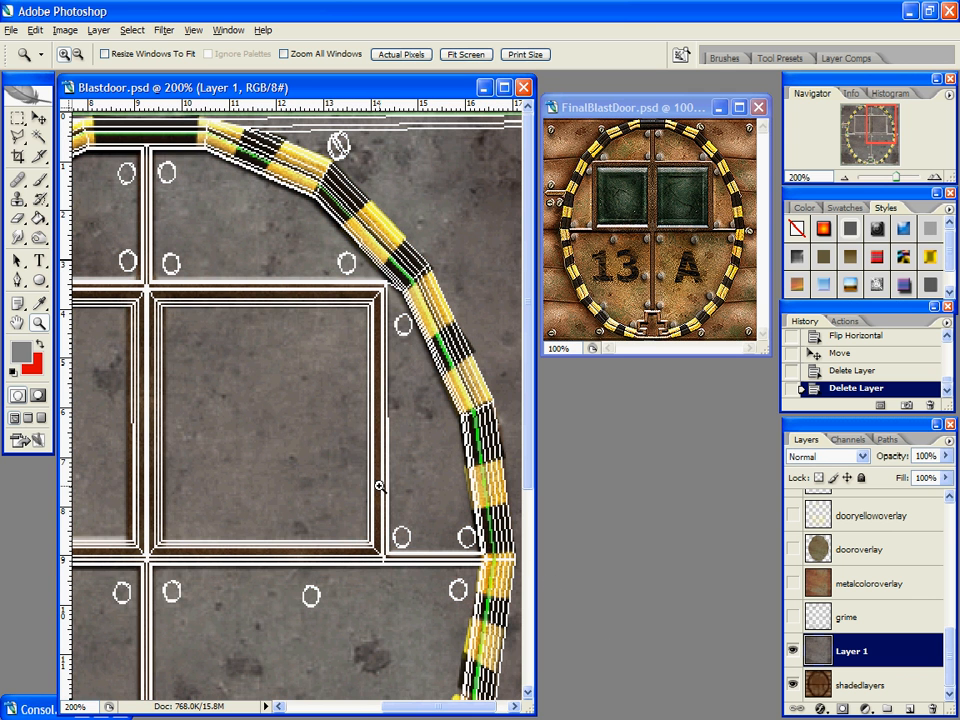
# Step: Outline the upper-right arc of the door trim with the Polygonal Lasso and paste that piece of Layer 1 as a new layer
pyautogui.click(17, 137)
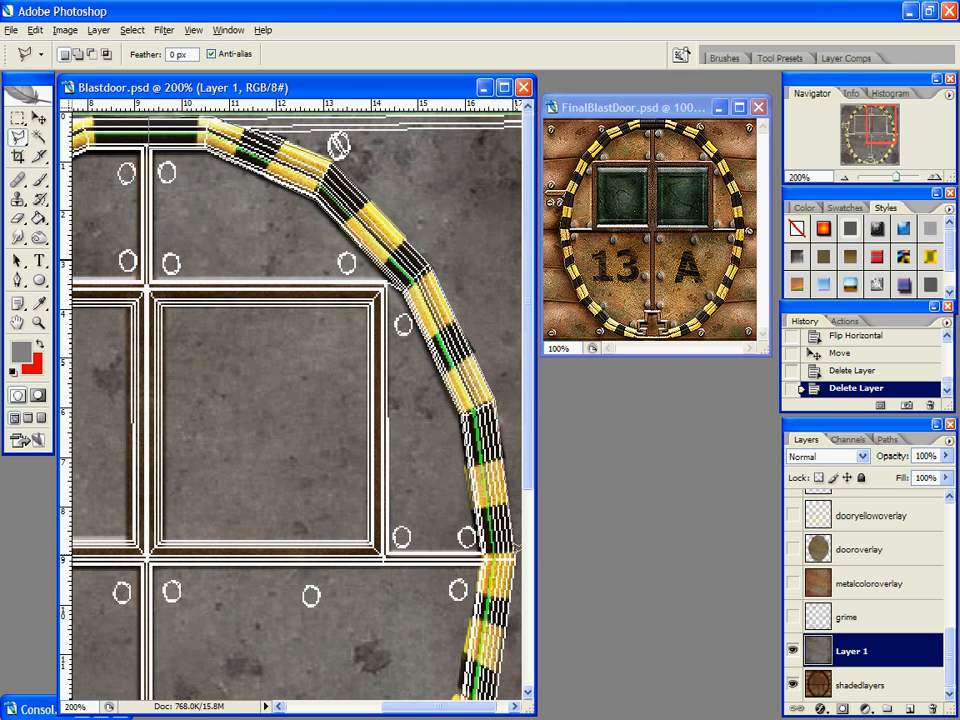
pyautogui.click(484, 556)
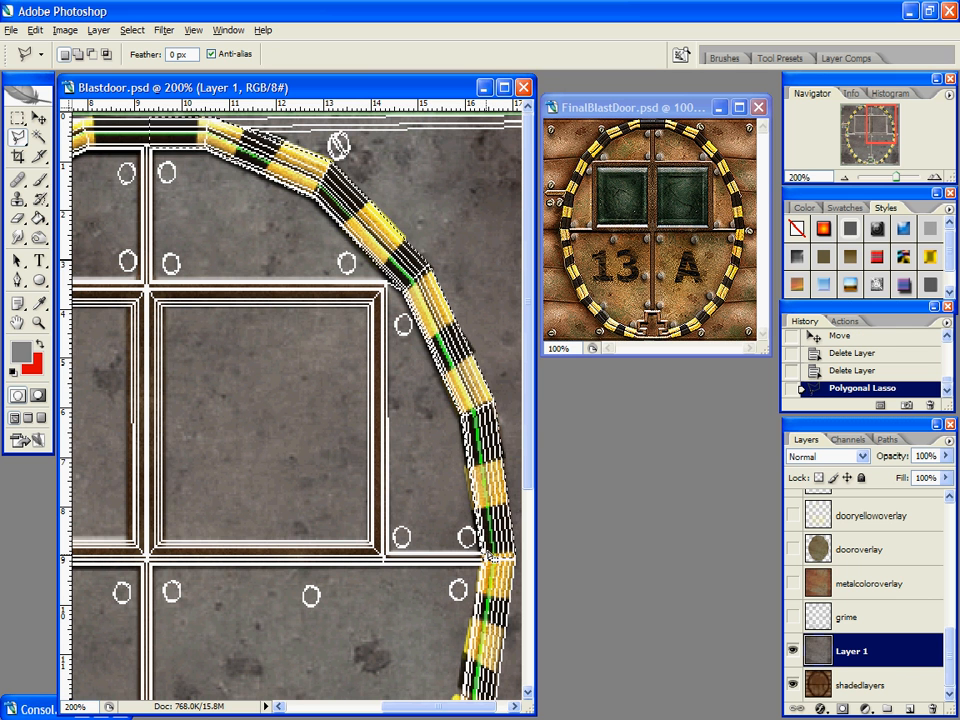
pyautogui.scroll(3, 857, 608)
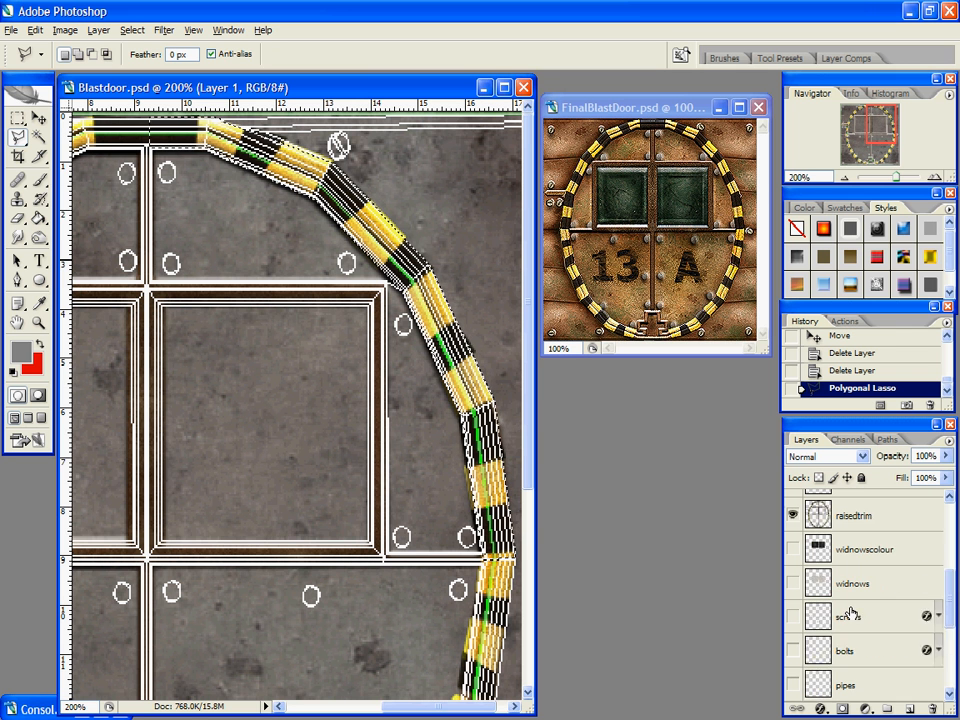
pyautogui.scroll(-3, 857, 604)
pyautogui.hotkey('ctrl', 'v')
# Step: Apply Bevel and Emboss to the pasted trim layer with a smooth inner bevel, 100% depth and 5 px size
pyautogui.rightClick(850, 668)
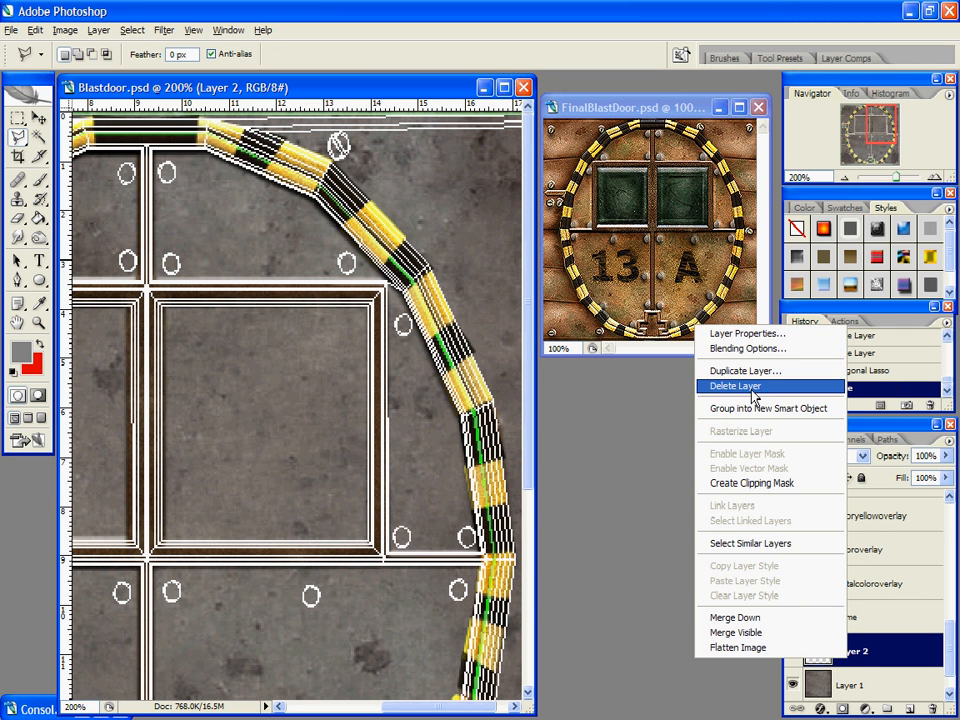
pyautogui.click(752, 348)
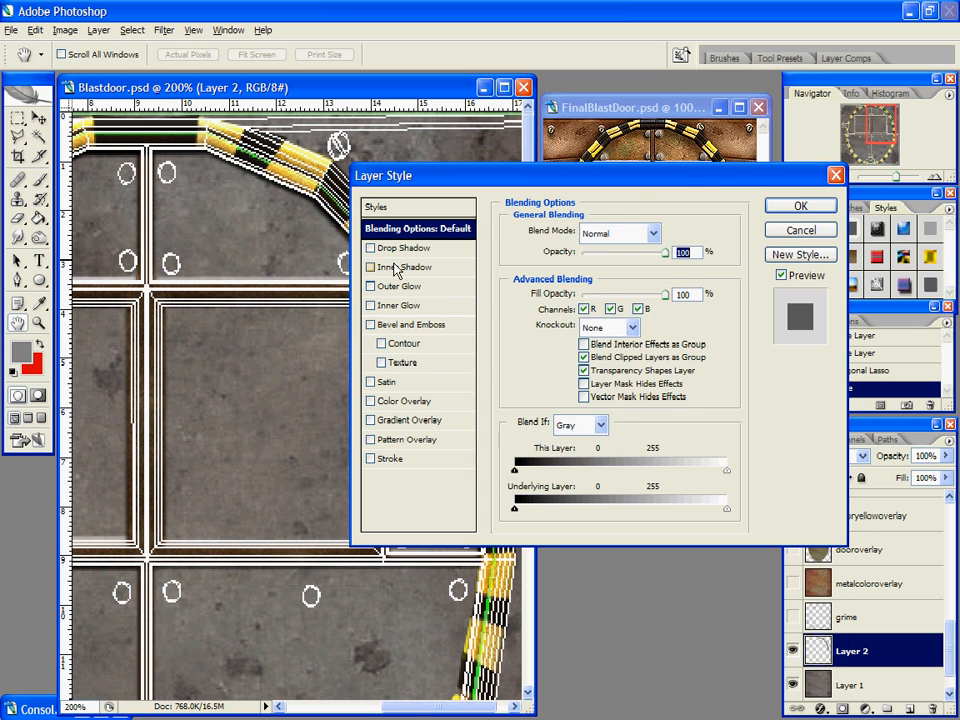
pyautogui.click(410, 325)
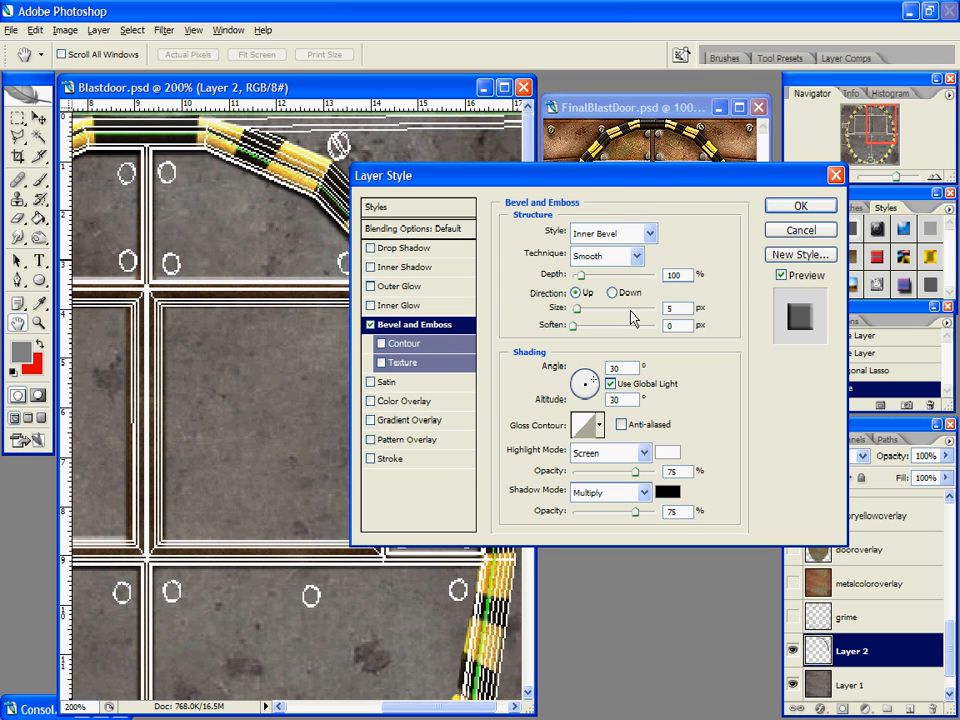
pyautogui.click(800, 204)
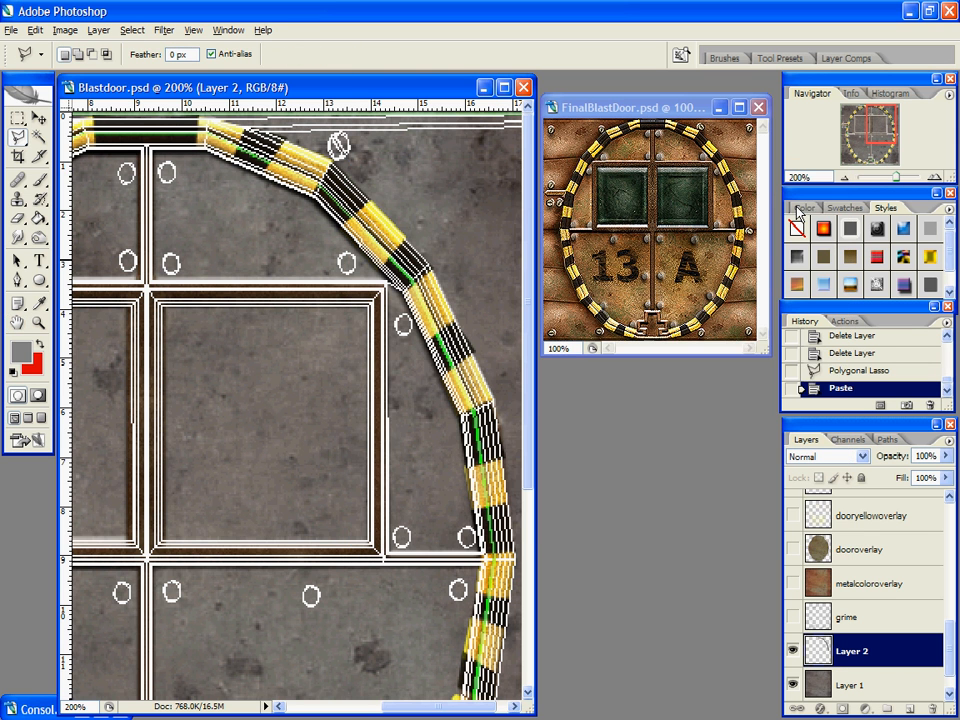
# Step: Hide the raisedtrim and panel wireframe layers to leave the beveled trim piece over the metal texture
pyautogui.scroll(5, 922, 626)
pyautogui.scroll(2, 922, 626)
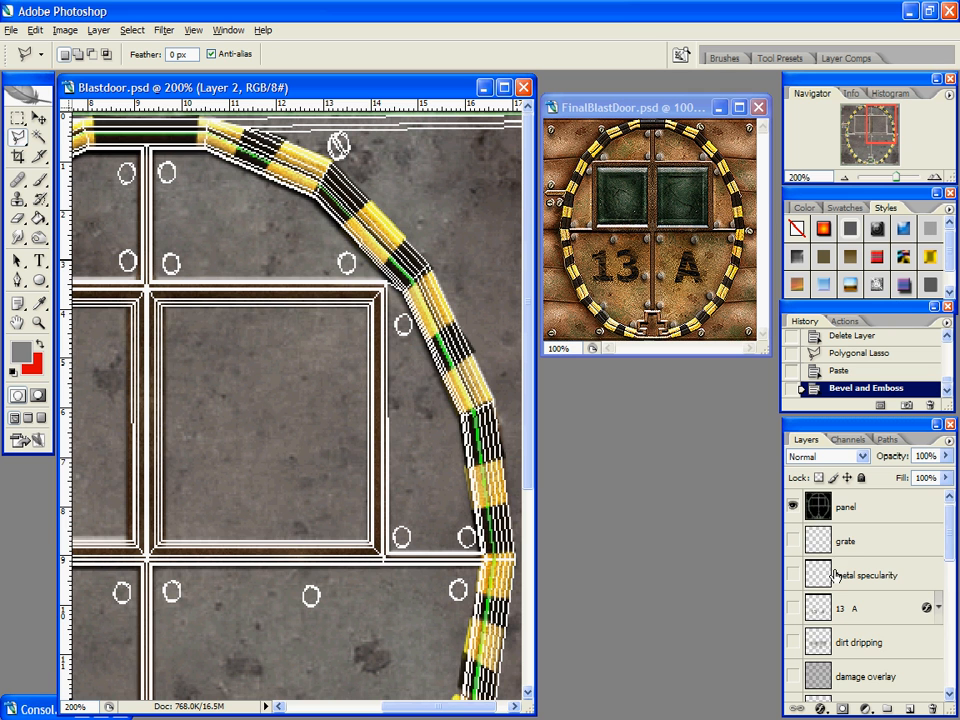
pyautogui.scroll(-4, 803, 628)
pyautogui.click(792, 607)
pyautogui.scroll(4, 795, 570)
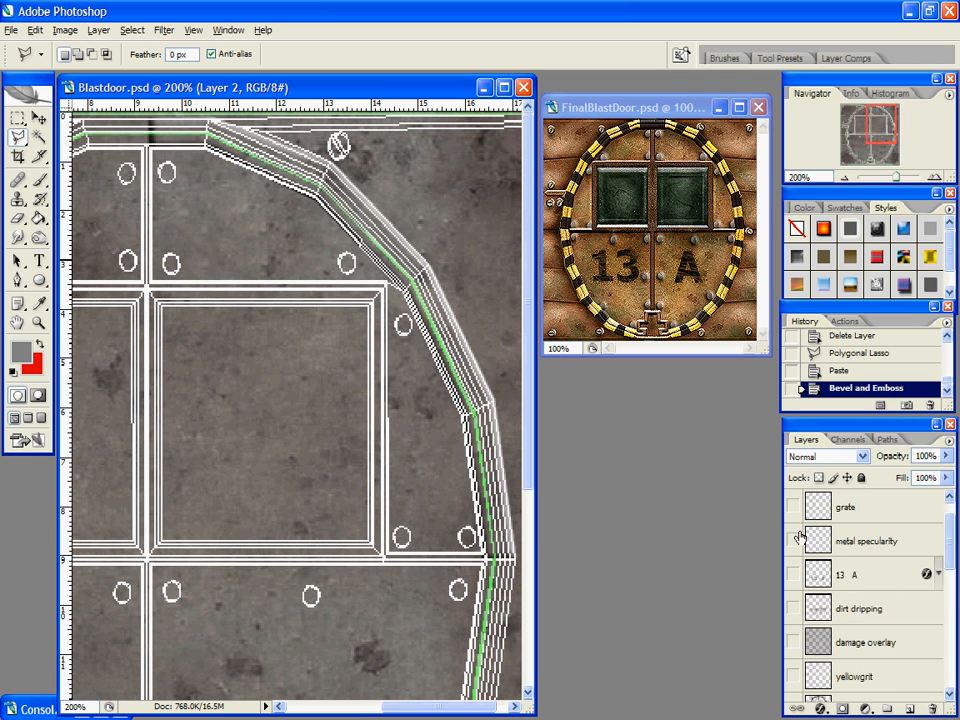
pyautogui.click(792, 507)
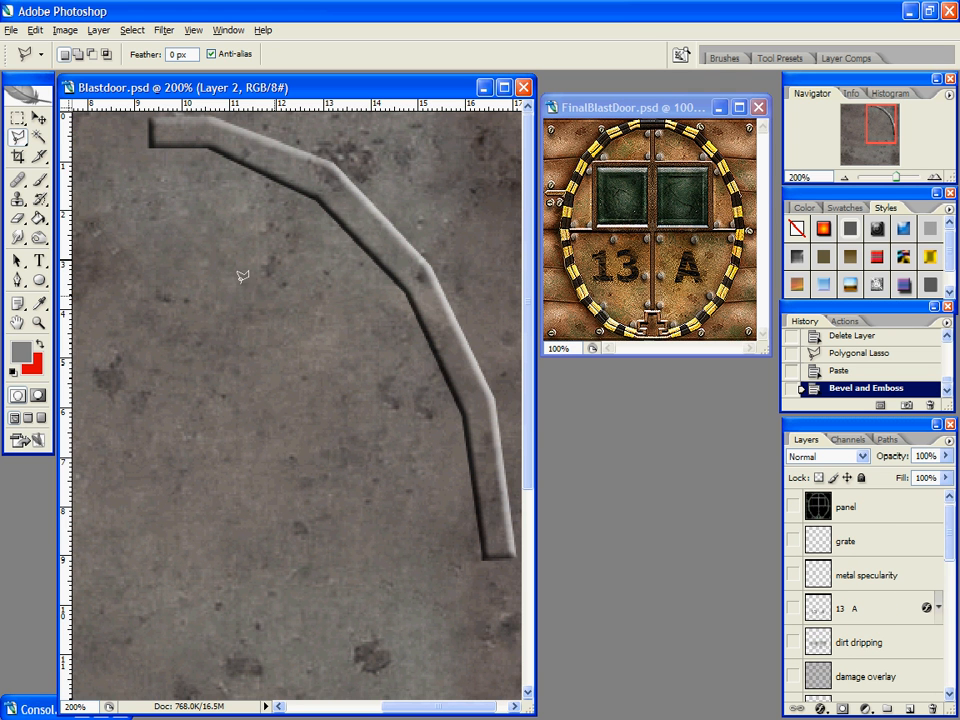
# Step: Compare the beveled trim piece with the striped door trim in FinalBlastDoor.psd, and return to Layer 2 in Blastdoor.psd
pyautogui.scroll(-8, 866, 622)
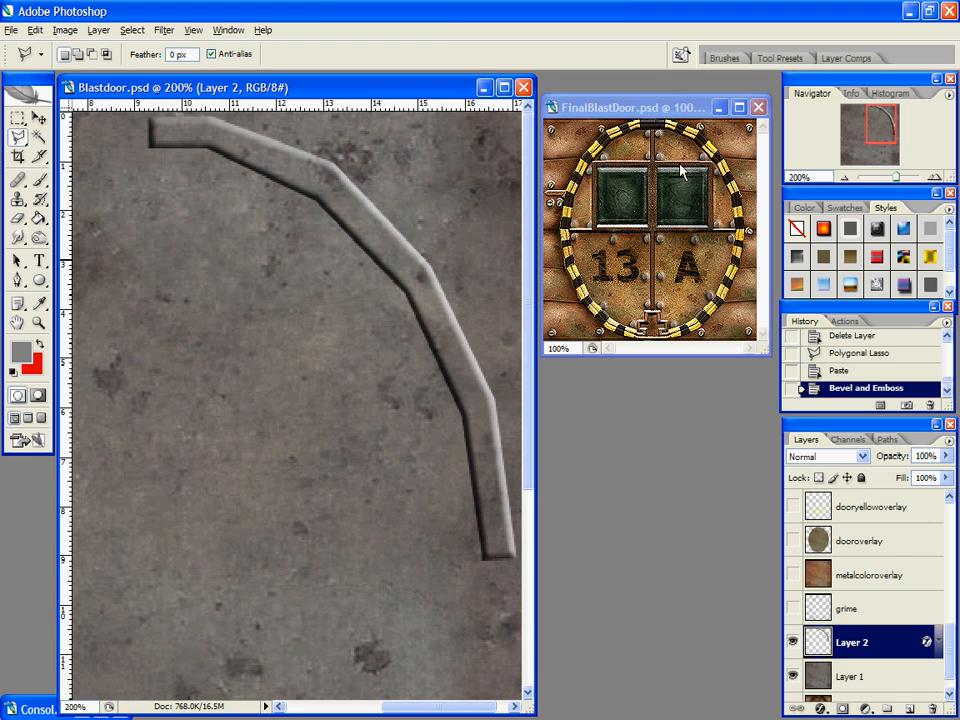
pyautogui.click(672, 120)
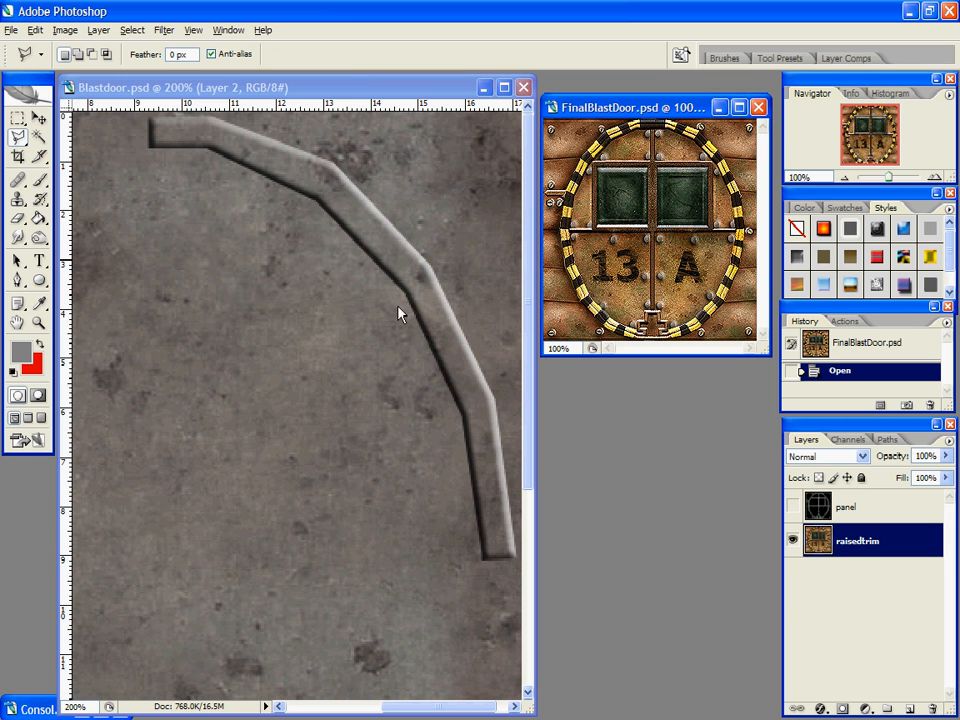
pyautogui.click(395, 200)
pyautogui.scroll(-2, 890, 575)
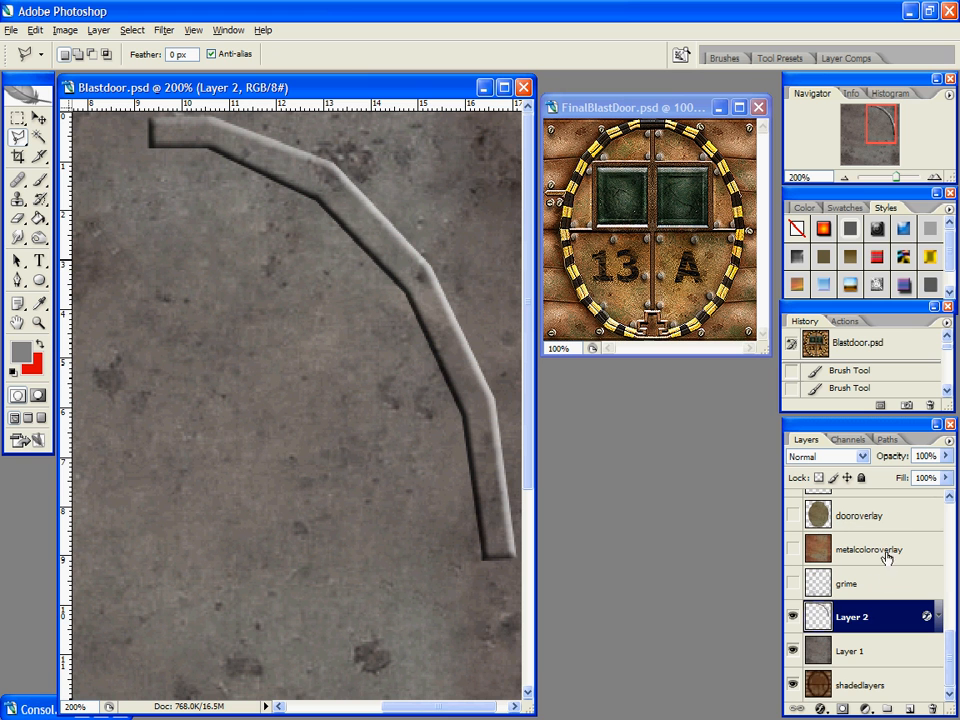
# Step: Rename the beveled trim layer outertrim and add a new empty layer above it
pyautogui.doubleClick(851, 618)
pyautogui.write('outer')
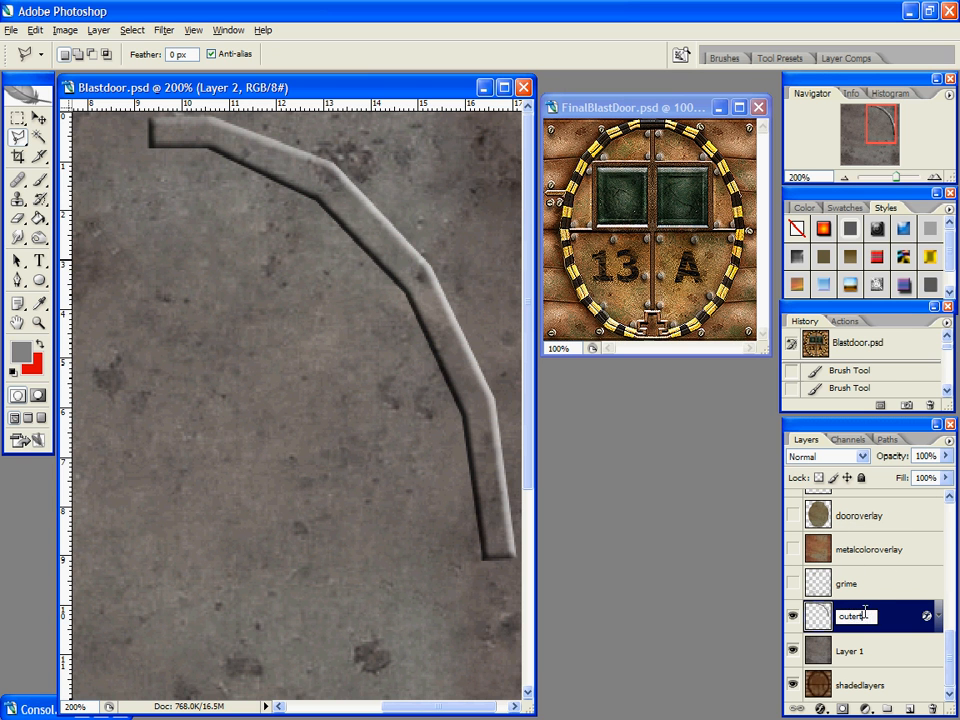
pyautogui.write('trim')
pyautogui.press('Return')
pyautogui.click(910, 709)
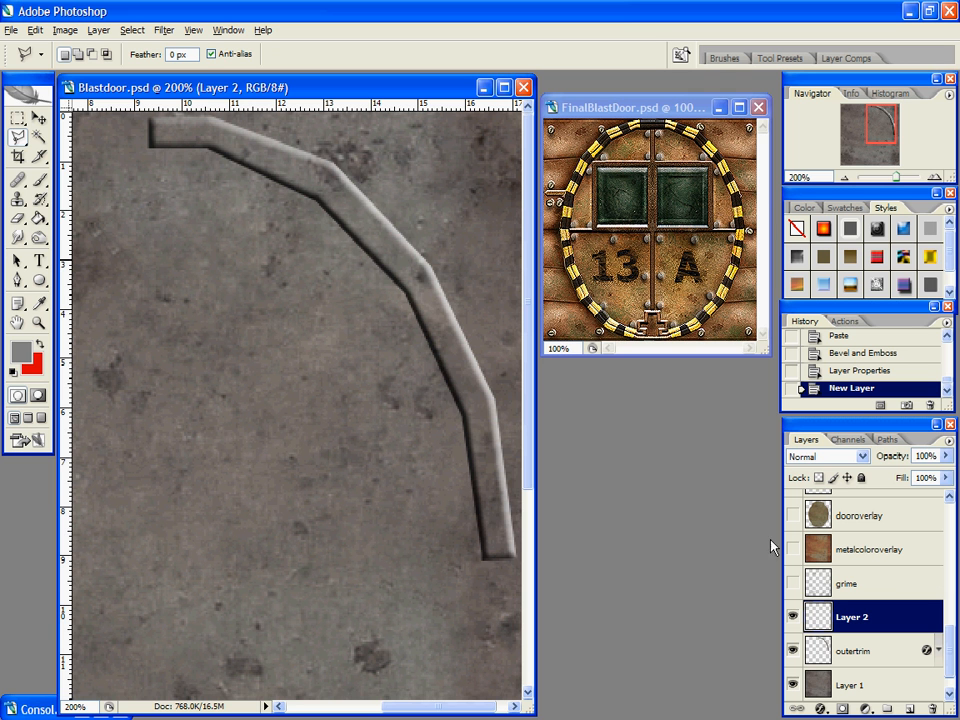
# Step: Open metal_rusty1.jpg from the Wq3_metal texture folder on the MergedData (F:) drive
pyautogui.click(12, 30)
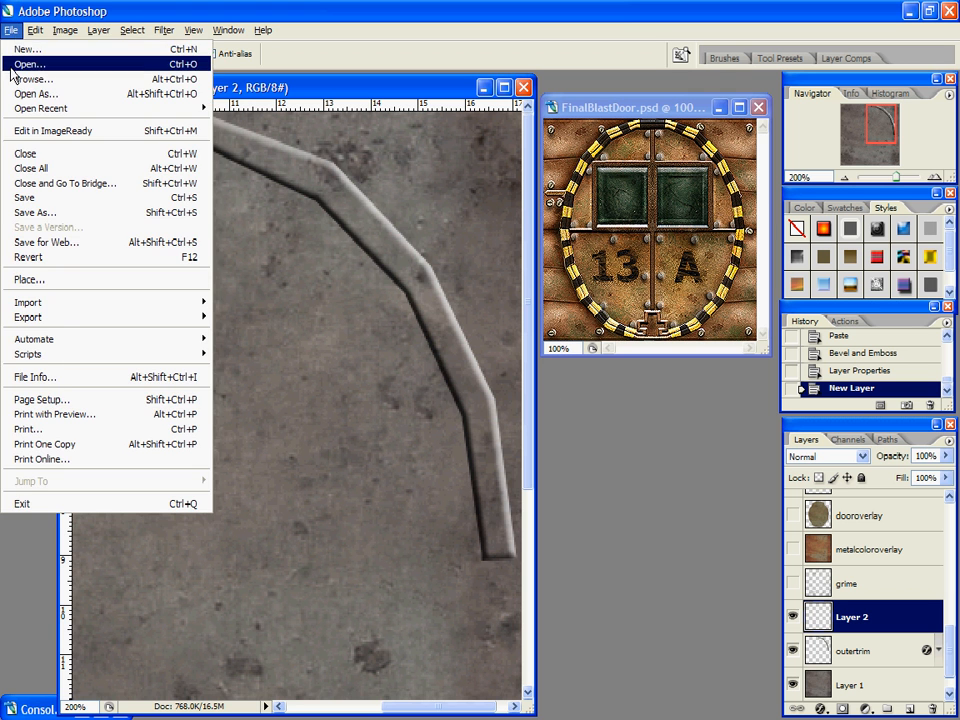
pyautogui.click(22, 64)
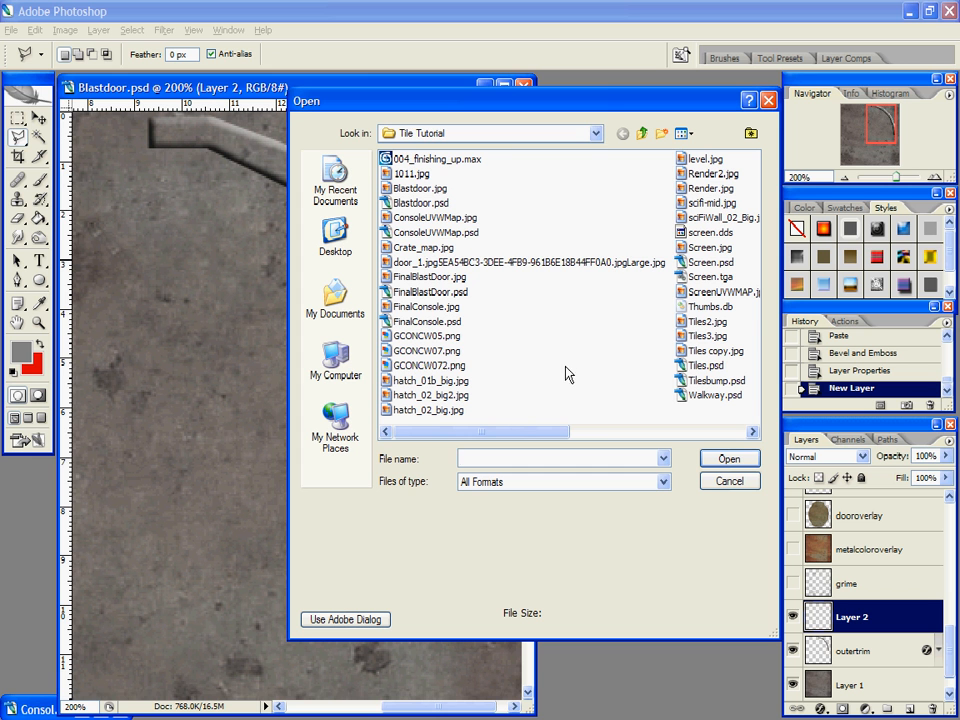
pyautogui.click(443, 133)
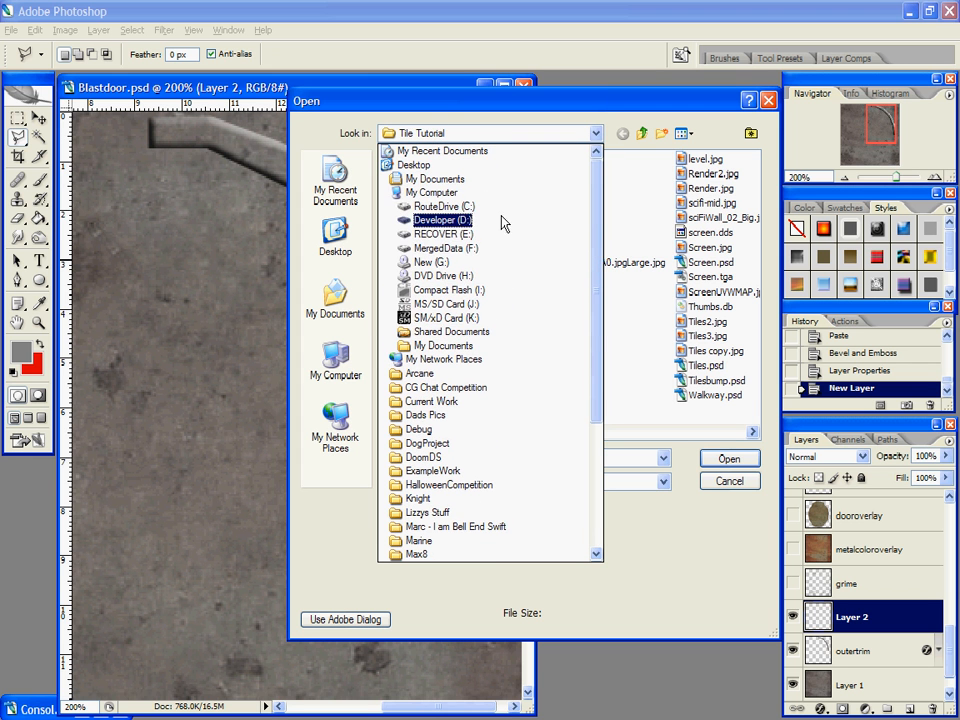
pyautogui.click(477, 255)
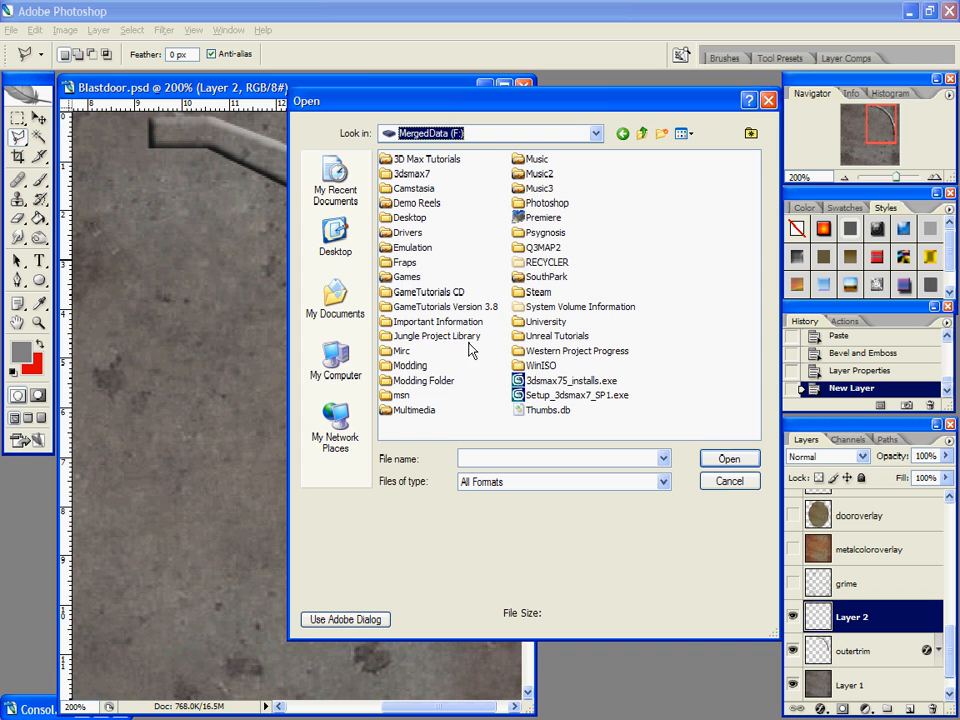
pyautogui.doubleClick(437, 383)
pyautogui.doubleClick(424, 297)
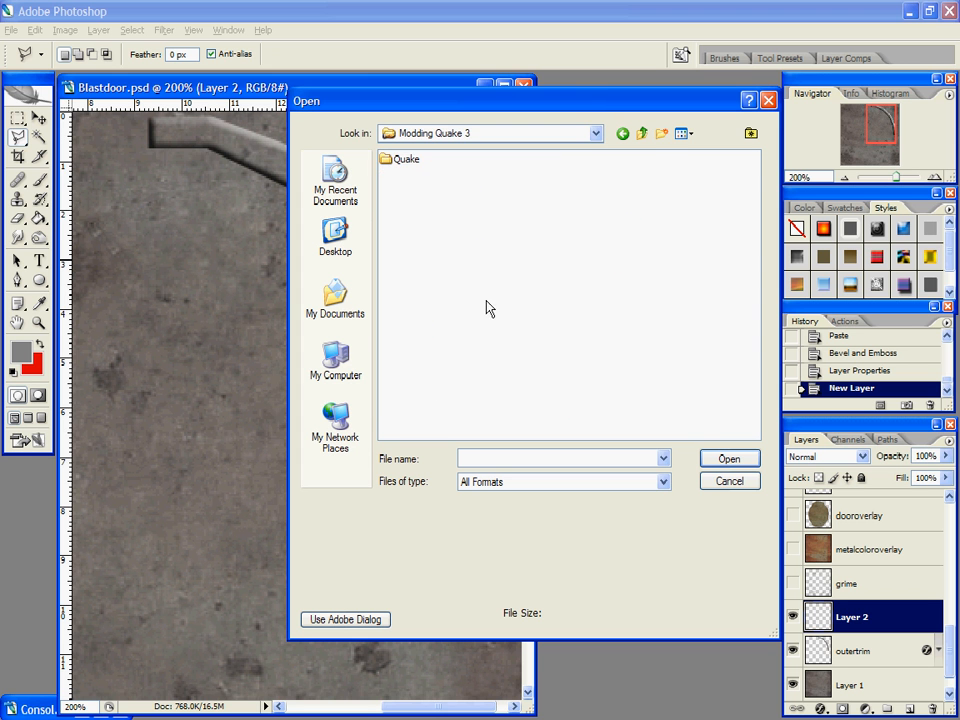
pyautogui.doubleClick(396, 160)
pyautogui.doubleClick(396, 158)
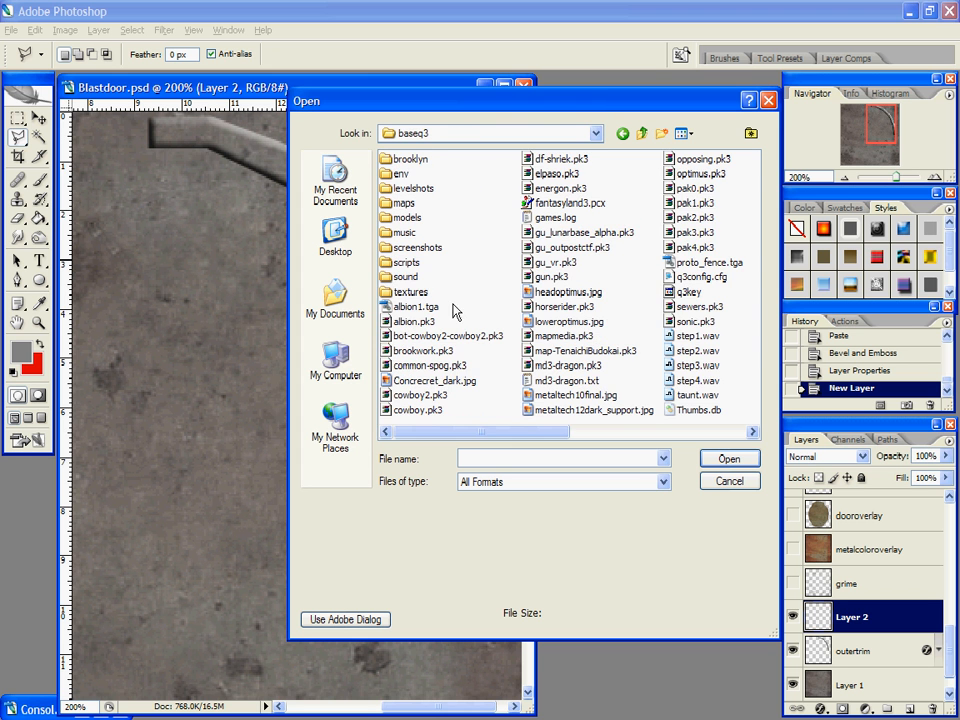
pyautogui.doubleClick(405, 291)
pyautogui.doubleClick(415, 321)
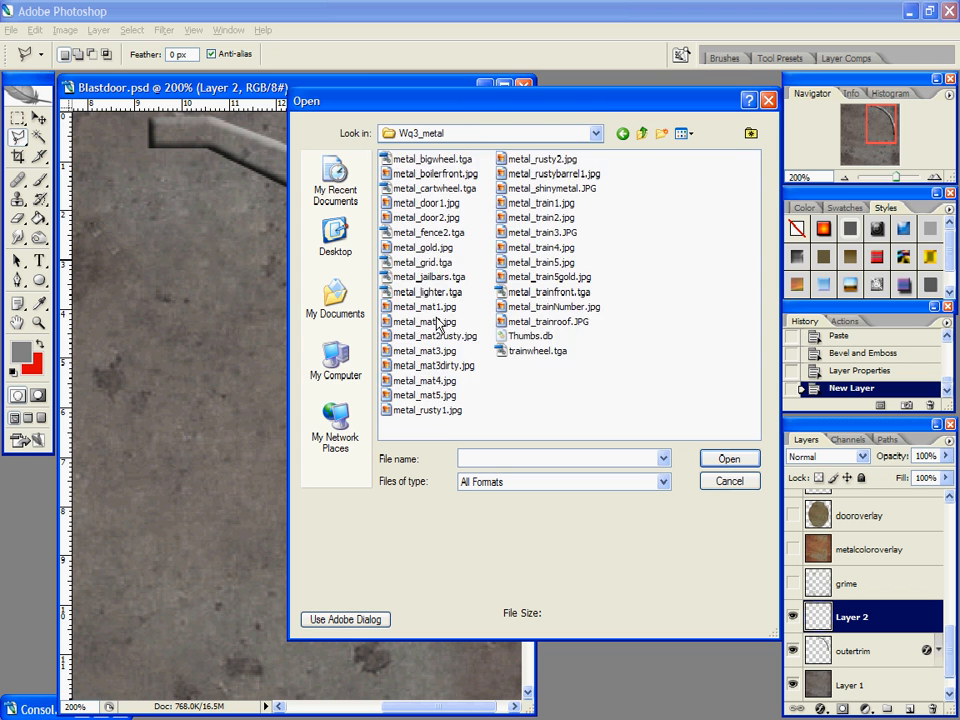
pyautogui.click(428, 395)
pyautogui.click(428, 410)
pyautogui.doubleClick(428, 410)
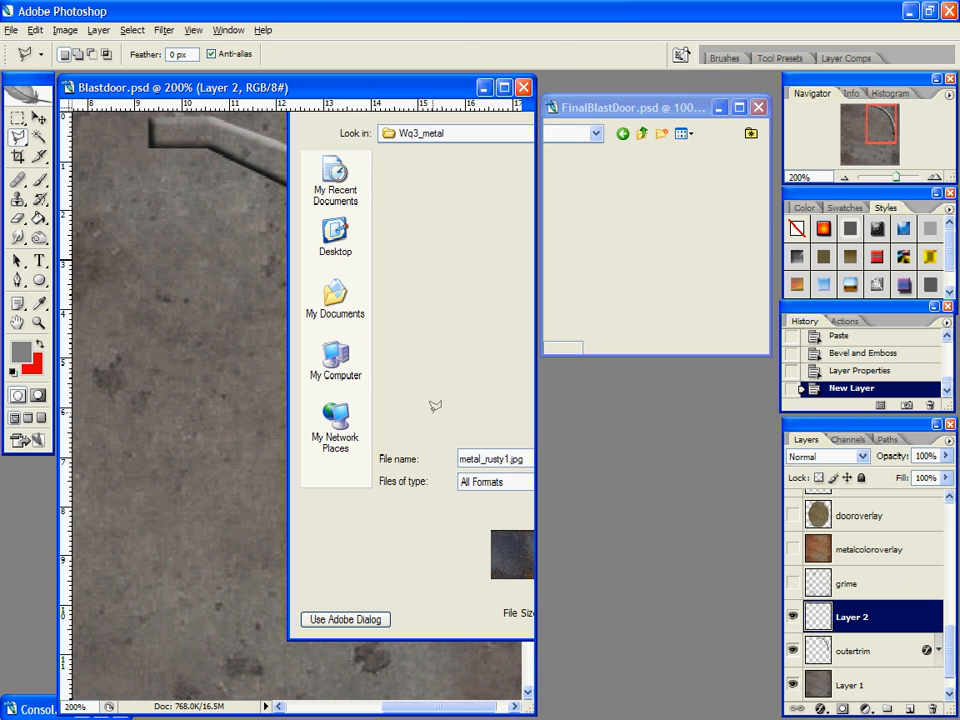
# Step: Copy a rectangular area from the middle of metal_rusty1.jpg, close that image, and paste the piece over the right part of the trim in Blastdoor.psd
pyautogui.click(17, 117)
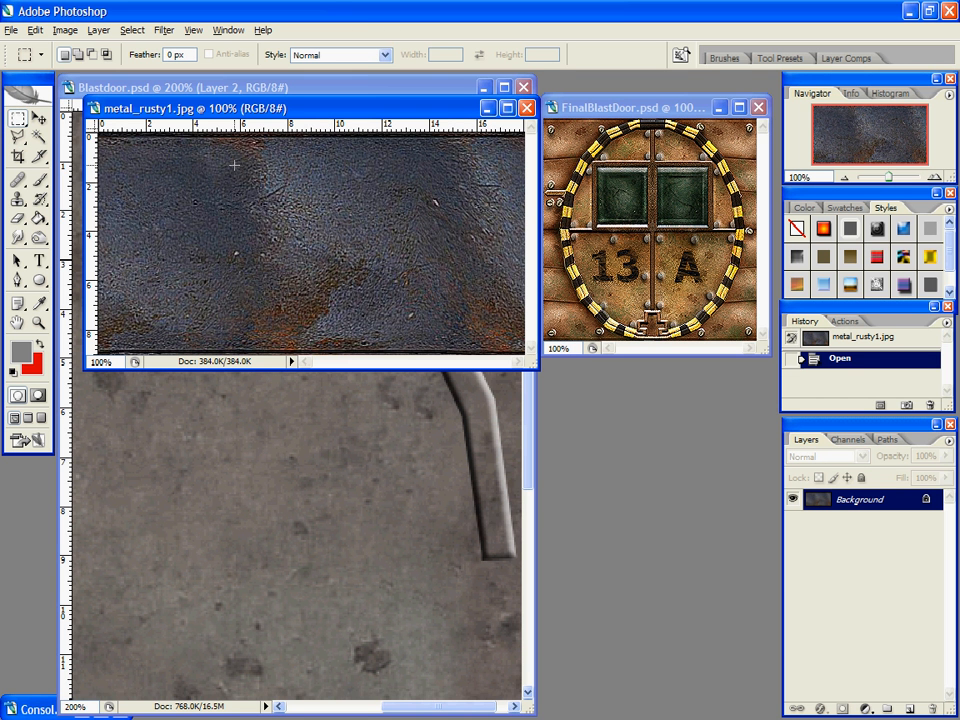
pyautogui.moveTo(234, 164); pyautogui.dragTo(386, 350)
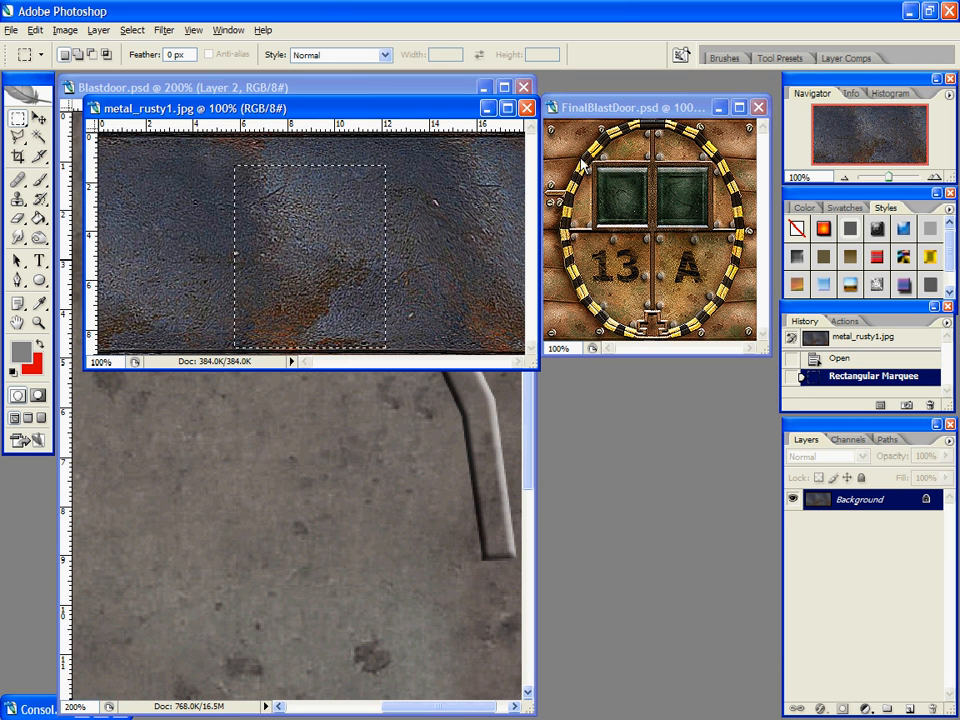
pyautogui.click(525, 107)
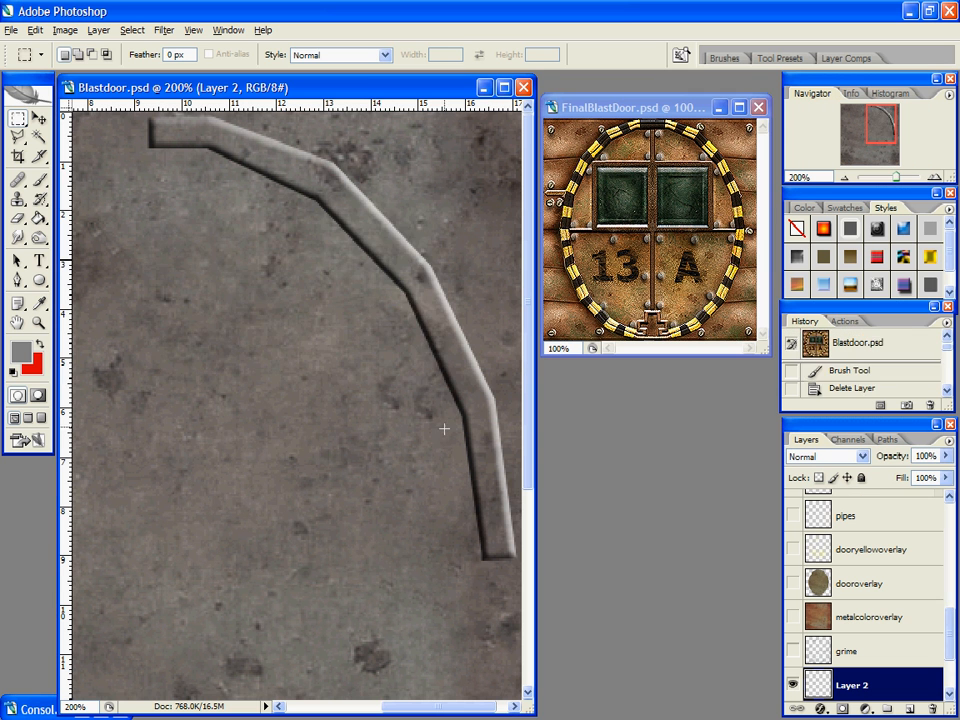
pyautogui.hotkey('ctrl', 'v')
pyautogui.click(39, 118)
pyautogui.moveTo(240, 355); pyautogui.dragTo(317, 327)
# Step: Set the pasted rusty metal layer to Color Dodge blending at 34% opacity
pyautogui.click(860, 456)
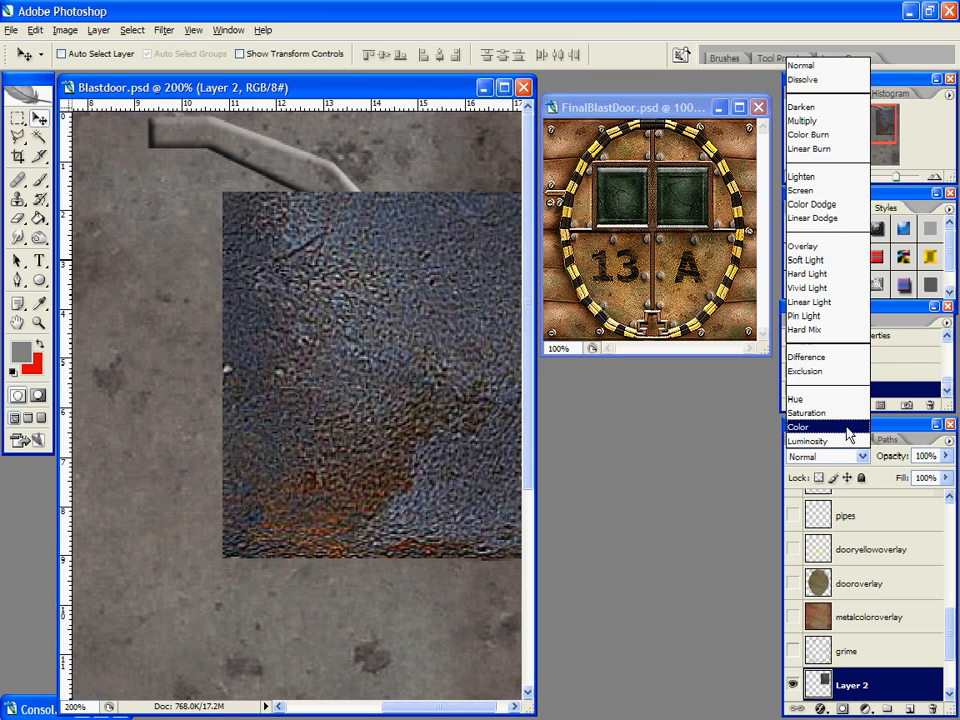
pyautogui.click(813, 187)
pyautogui.press('Up')
pyautogui.press('Down')
pyautogui.press('Down')
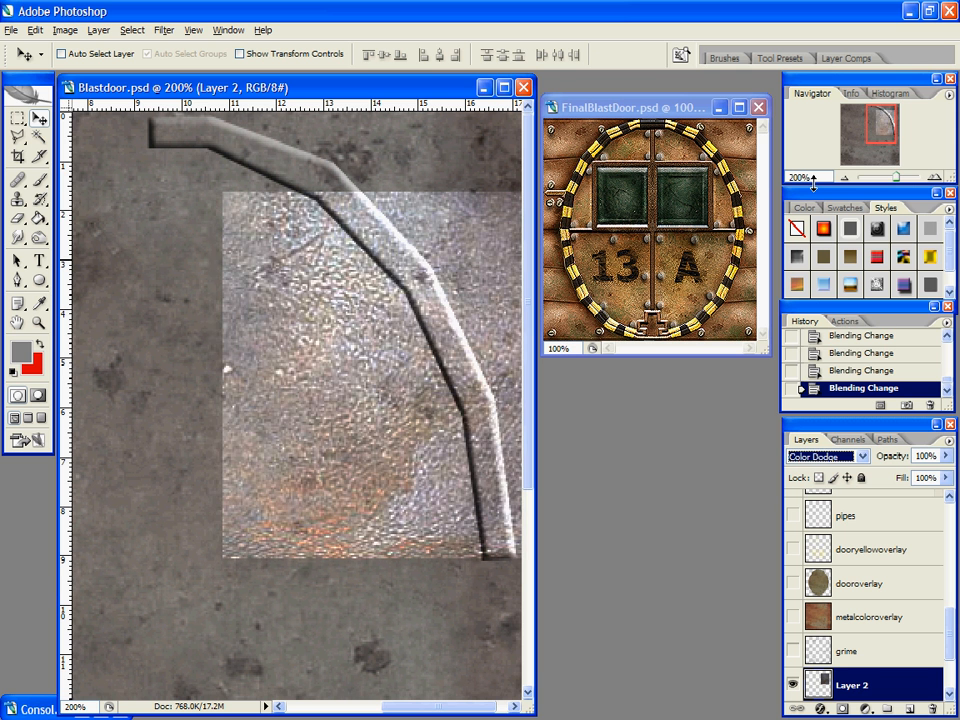
pyautogui.click(945, 456)
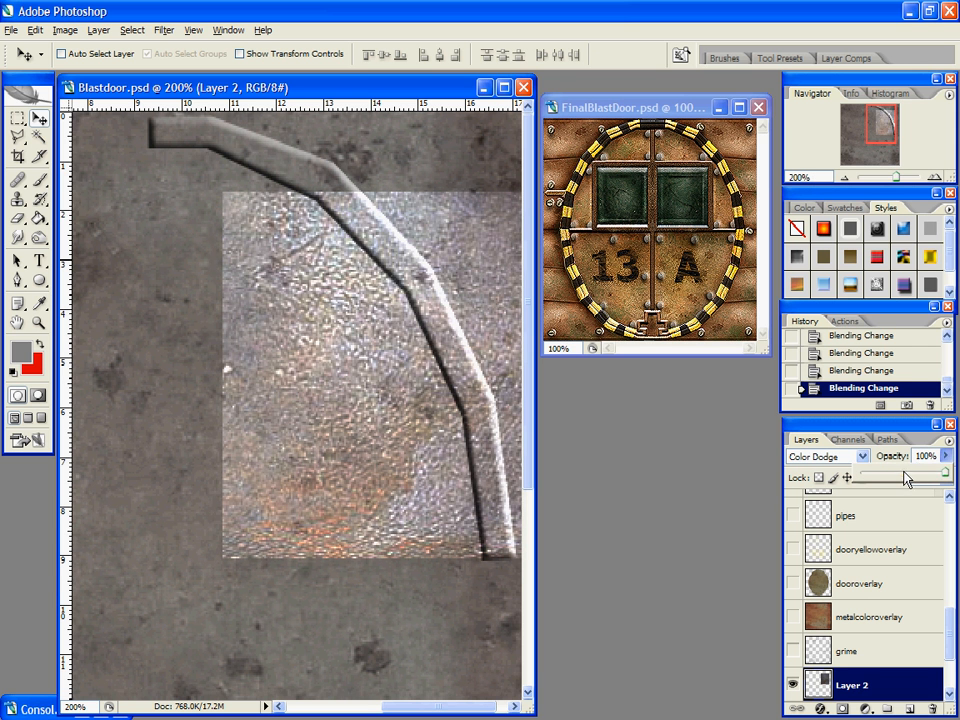
pyautogui.moveTo(944, 480); pyautogui.dragTo(890, 480)
pyautogui.click(397, 474)
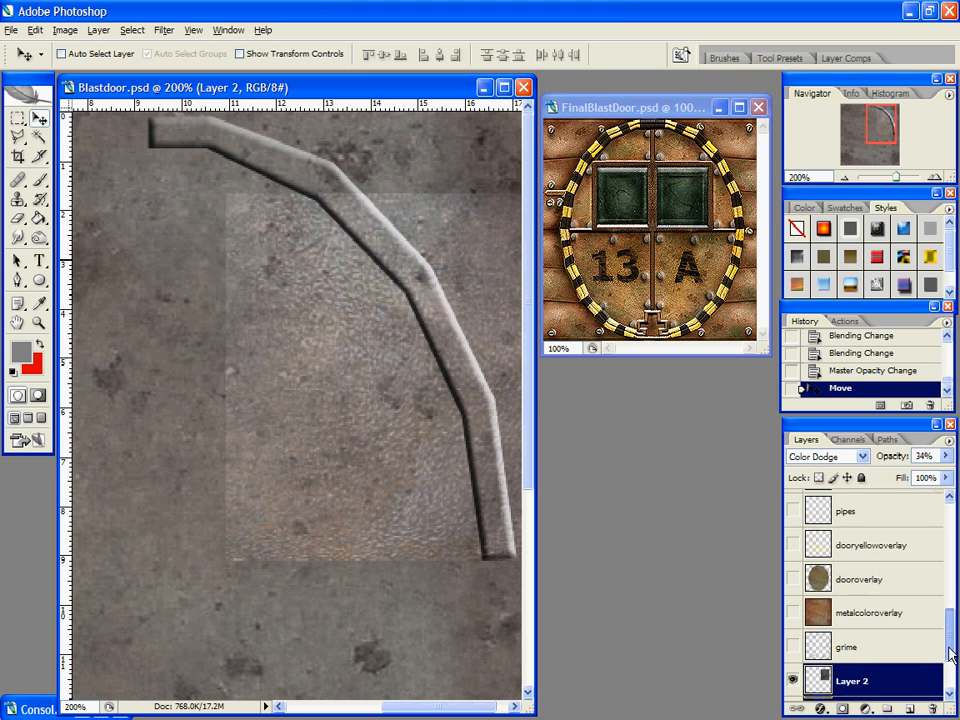
pyautogui.scroll(-3, 865, 600)
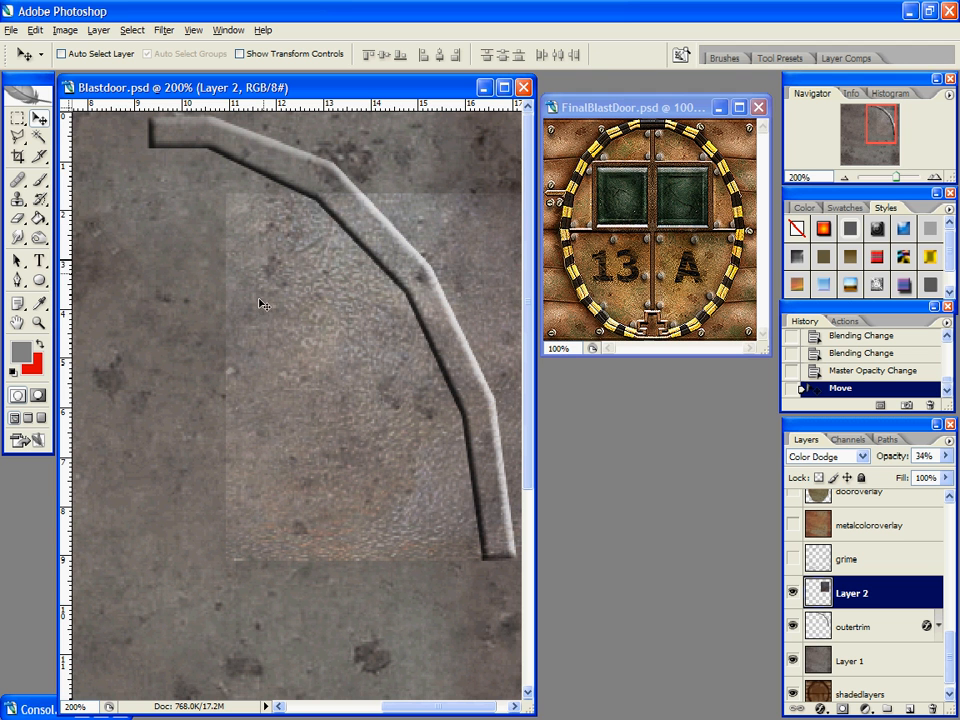
# Step: Add a new layer above the rusty metal layer and set the foreground color to bright yellow #eff12c
pyautogui.click(911, 708)
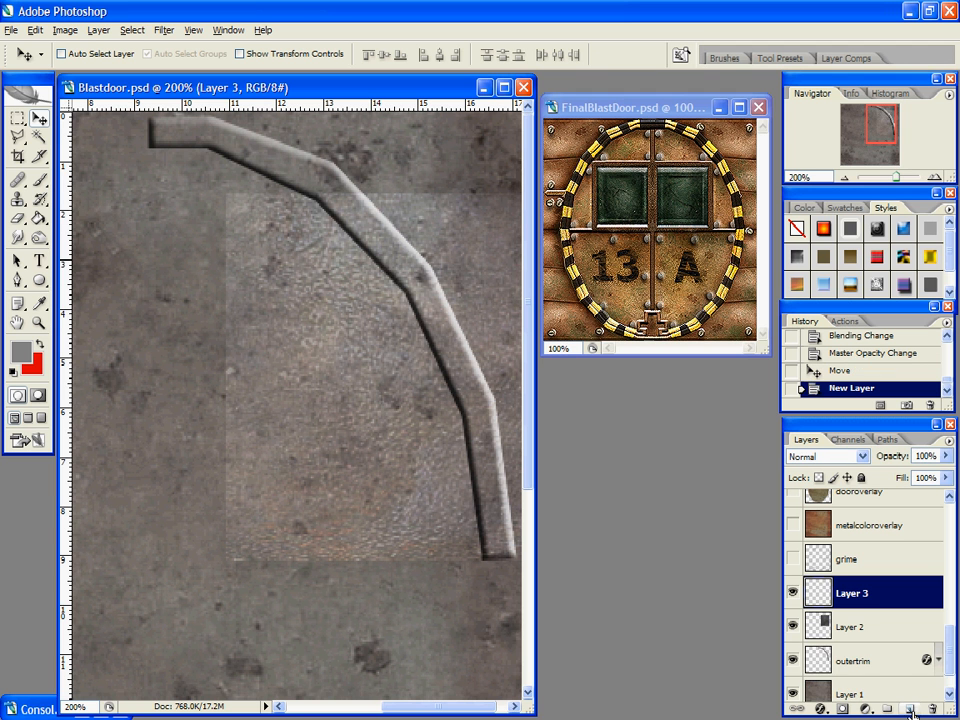
pyautogui.click(20, 350)
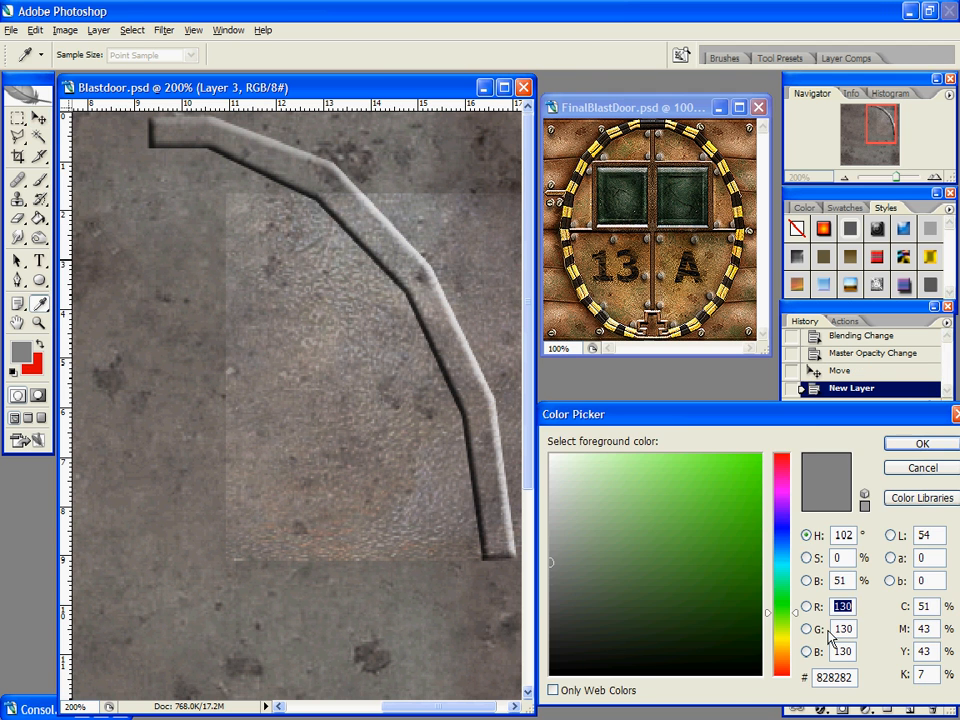
pyautogui.moveTo(785, 655)
pyautogui.mouseDown()
pyautogui.moveTo(789, 640)
pyautogui.moveTo(675, 482)
pyautogui.moveTo(671, 461)
pyautogui.moveTo(666, 484)
pyautogui.moveTo(698, 501)
pyautogui.moveTo(723, 466)
pyautogui.mouseUp()
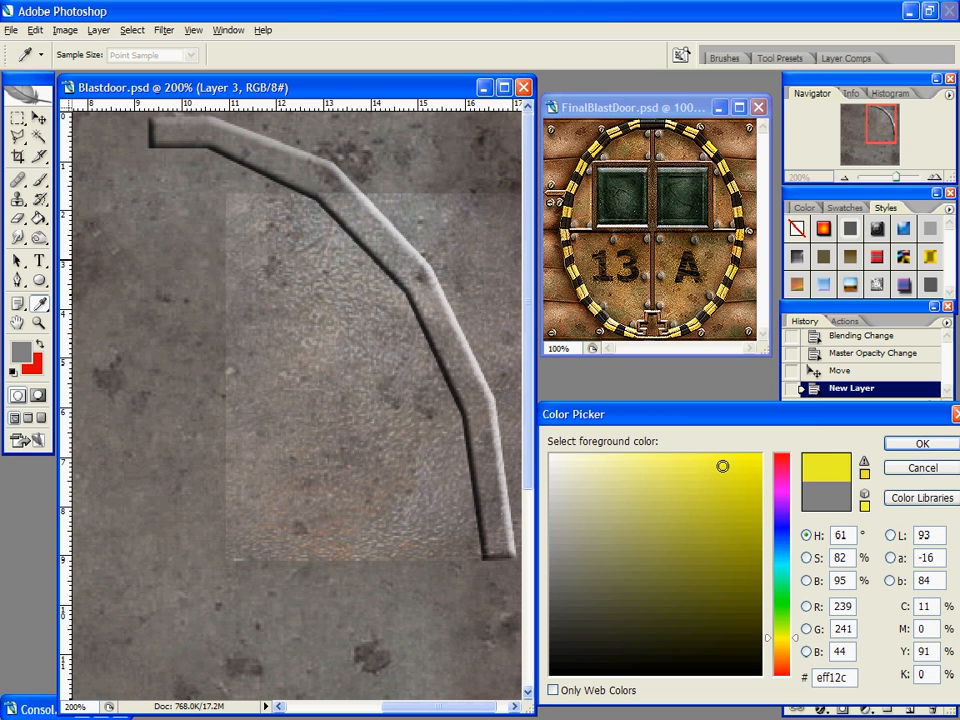
pyautogui.click(922, 445)
pyautogui.click(810, 441)
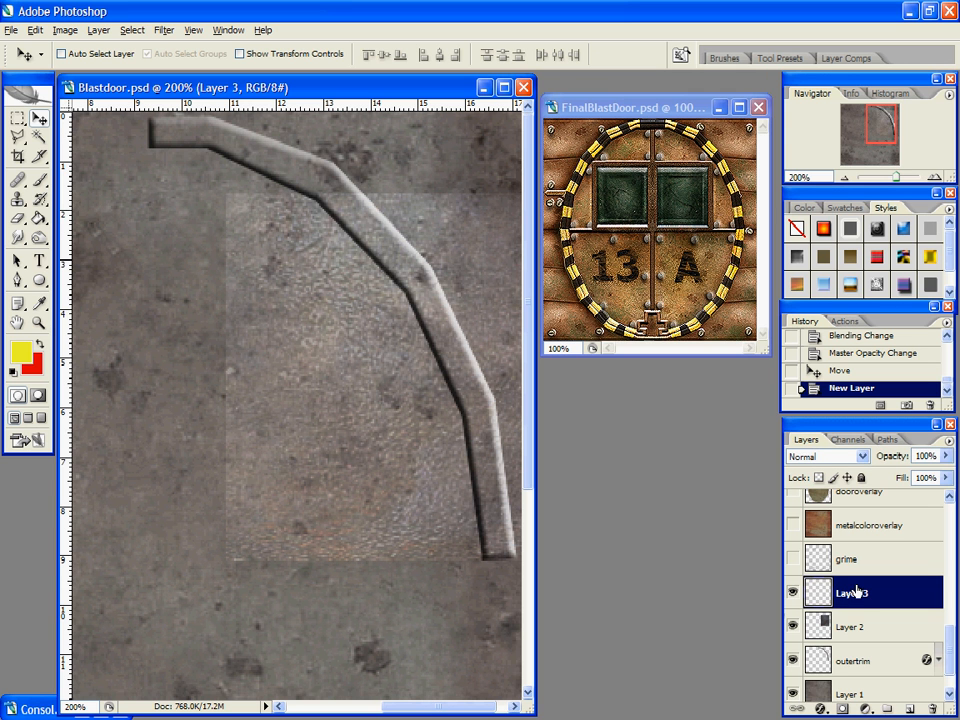
# Step: Outline the lower end segment of the trim with the Polygonal Lasso, fill it with yellow on Layer 3, and deselect
pyautogui.click(17, 118)
pyautogui.click(17, 137)
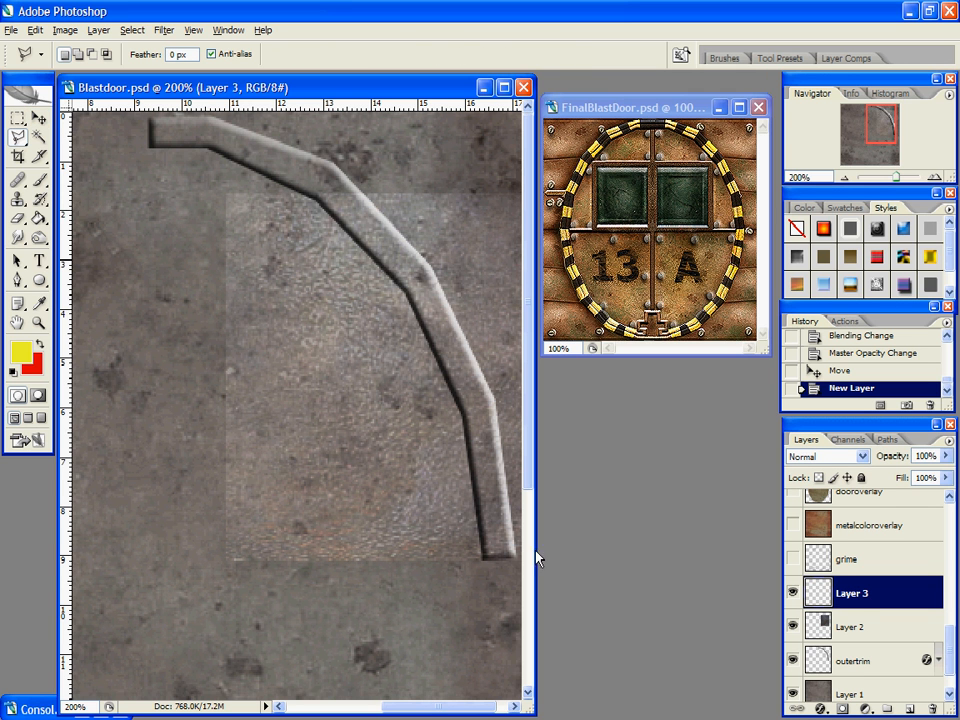
pyautogui.moveTo(483, 550)
pyautogui.mouseDown()
pyautogui.moveTo(526, 556)
pyautogui.moveTo(476, 545)
pyautogui.moveTo(463, 468)
pyautogui.moveTo(431, 471)
pyautogui.mouseUp()
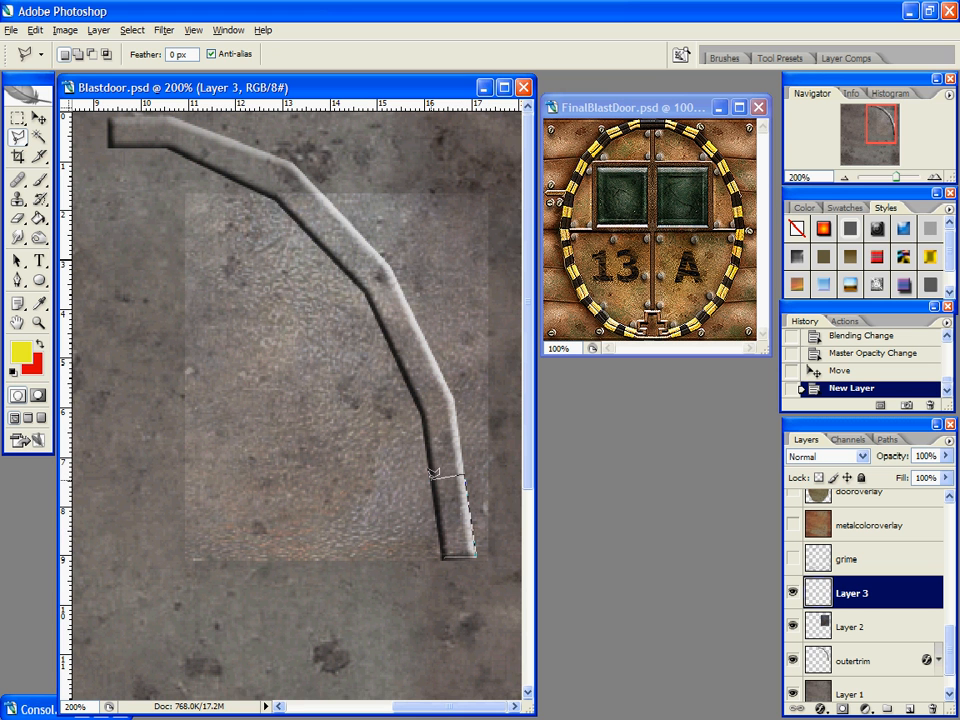
pyautogui.doubleClick(443, 558)
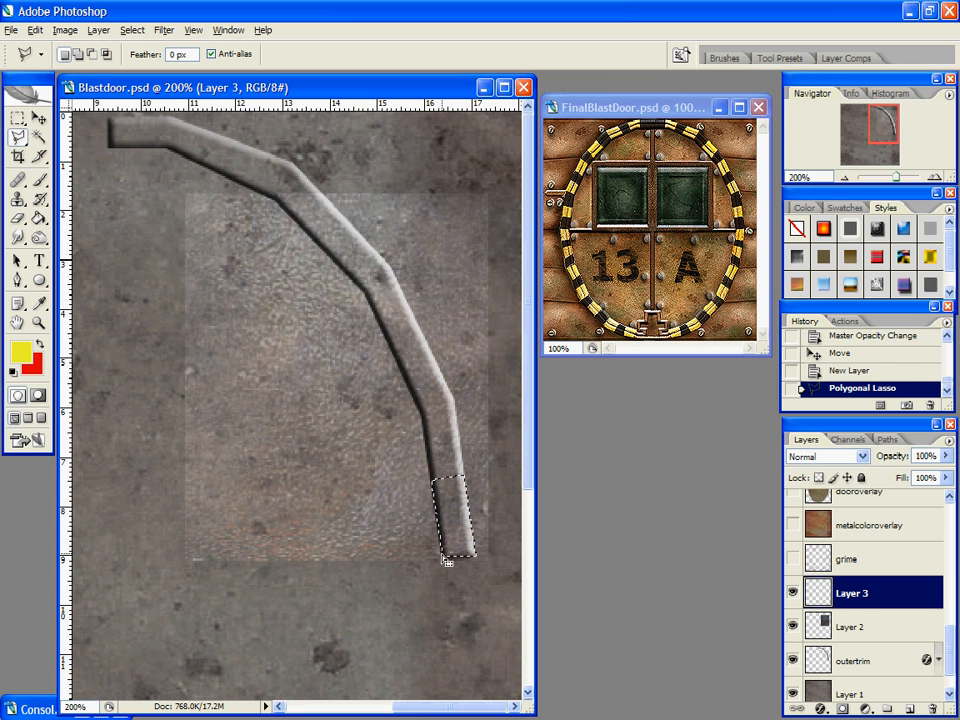
pyautogui.press('g')
pyautogui.click(455, 540)
pyautogui.hotkey('ctrl', 'd')
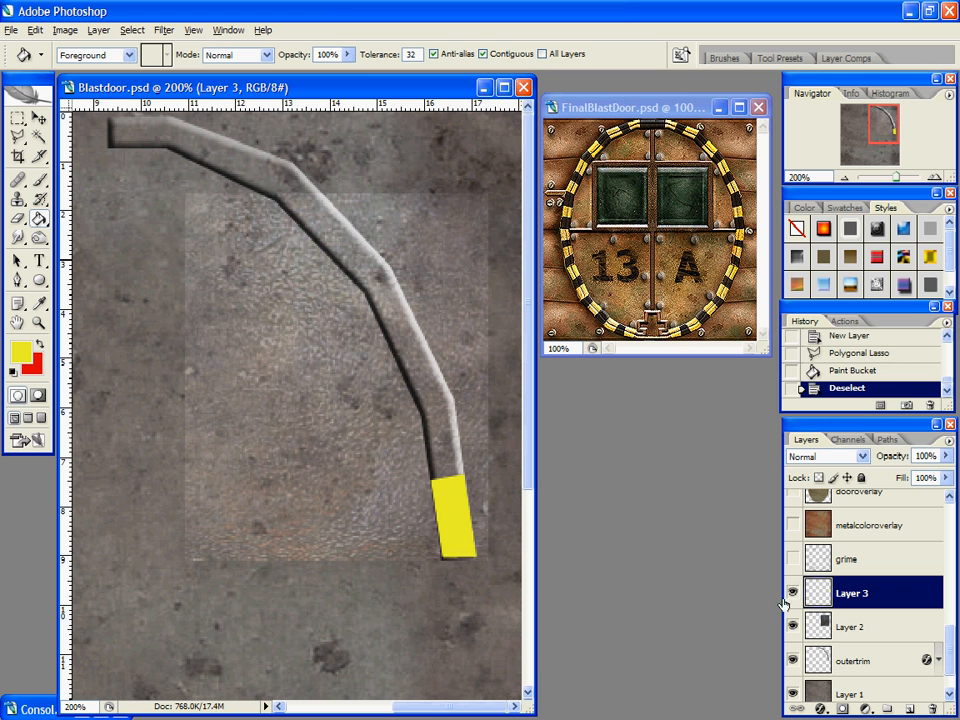
# Step: Set the yellow stripe layer's blend mode to Overlay and compare it with the striped trim in FinalBlastDoor.psd
pyautogui.click(792, 594)
pyautogui.click(792, 594)
pyautogui.press('v')
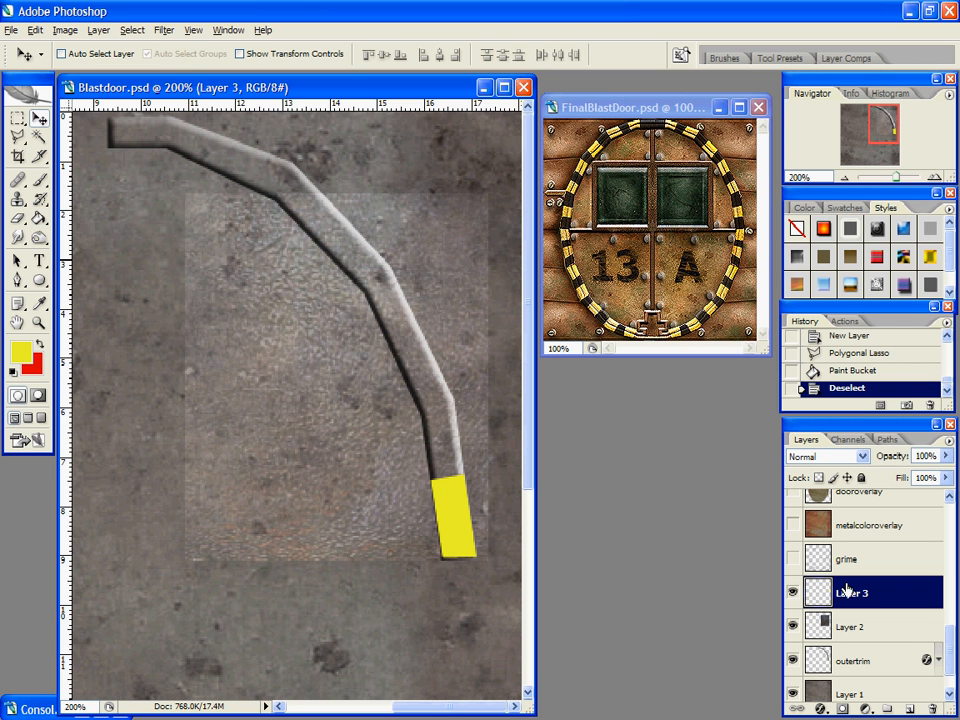
pyautogui.click(838, 456)
pyautogui.click(838, 457)
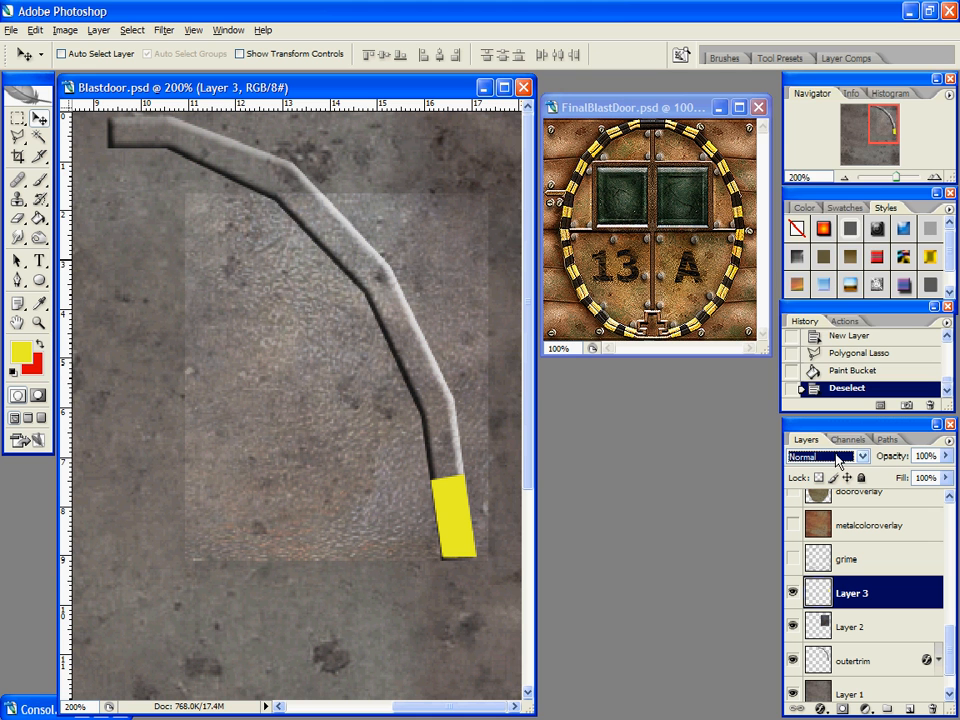
pyautogui.click(838, 459)
pyautogui.click(792, 249)
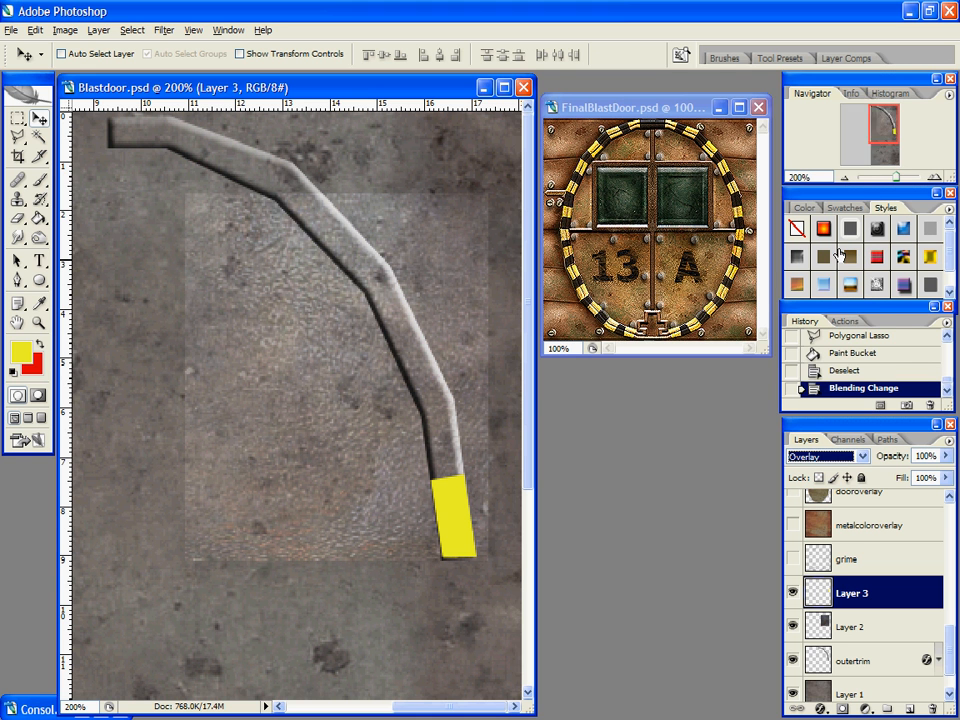
pyautogui.click(722, 220)
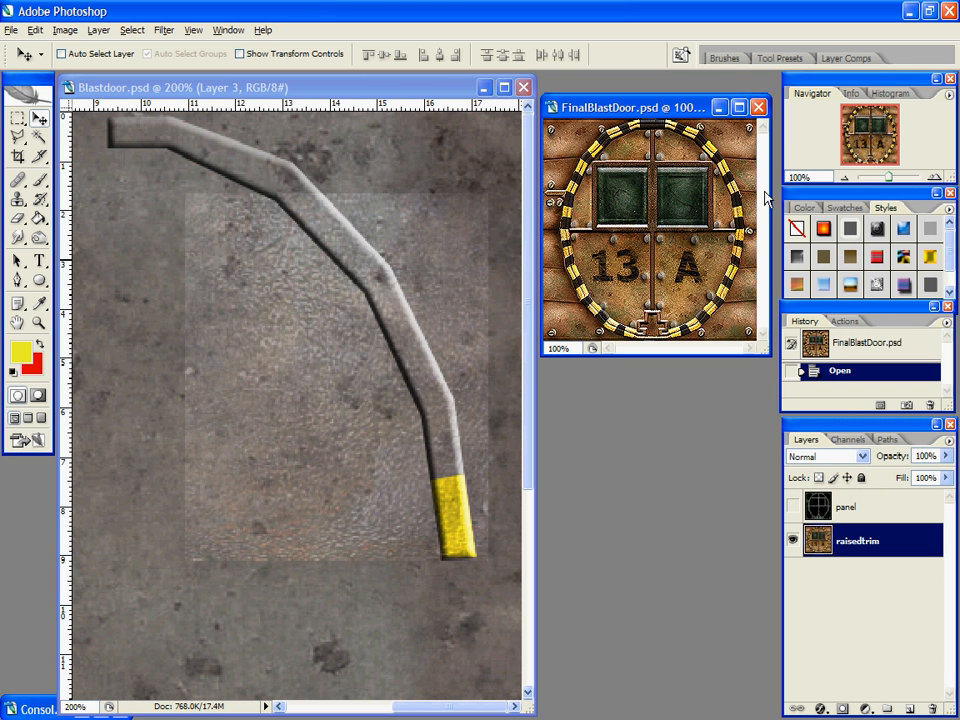
pyautogui.click(289, 534)
# Step: Rename the yellow stripe layer yellowoverlay
pyautogui.scroll(-3, 870, 680)
pyautogui.doubleClick(841, 584)
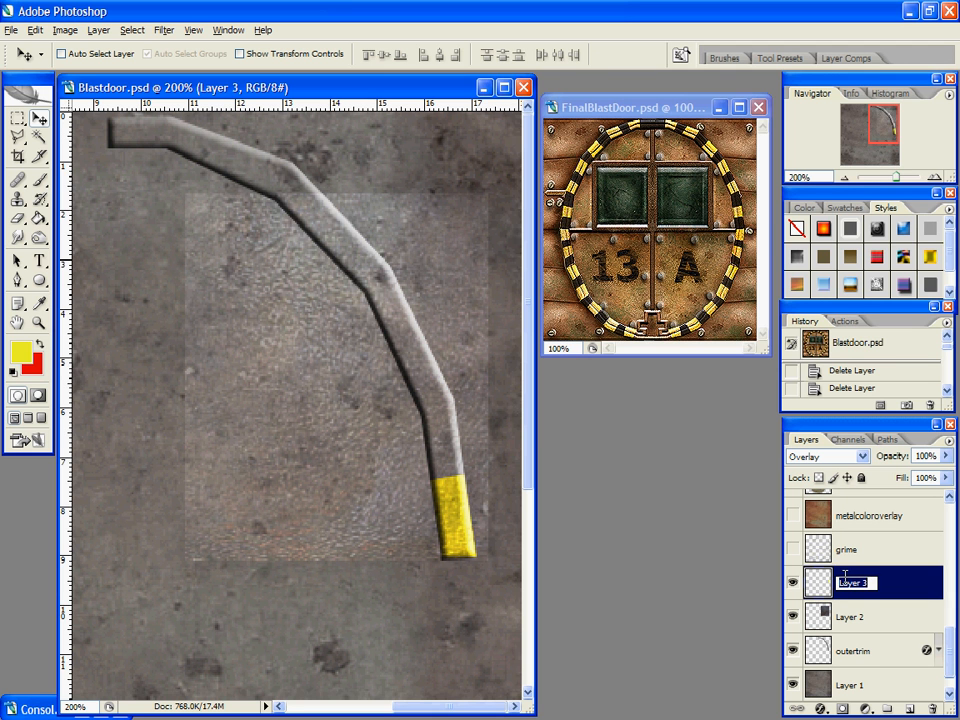
pyautogui.write('yellowov')
pyautogui.press('BackSpace')
pyautogui.write('overlay')
pyautogui.press('Return')
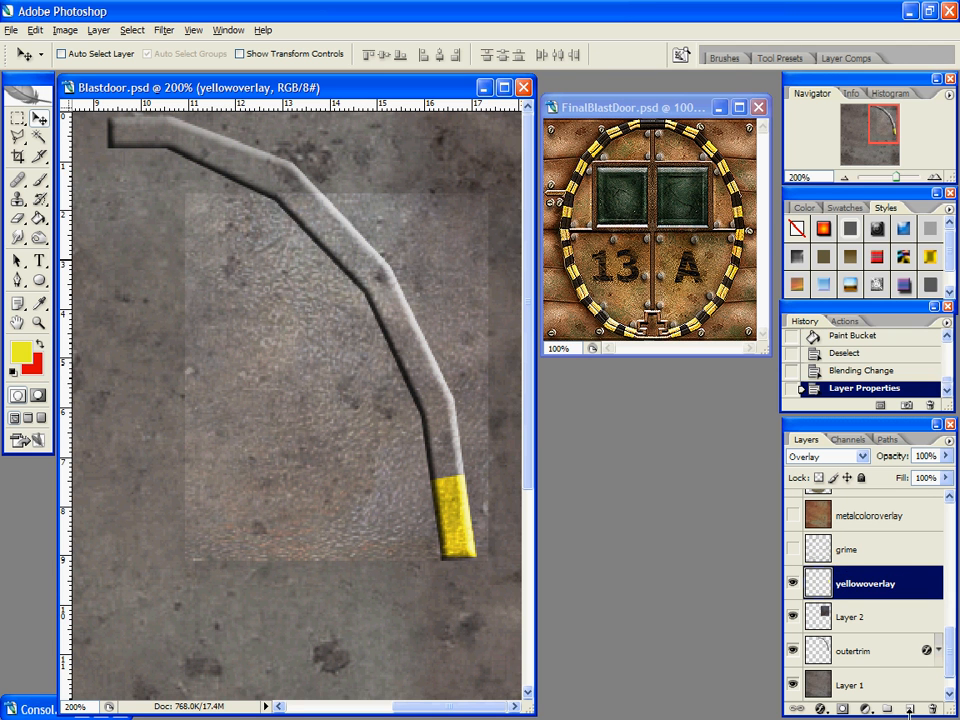
# Step: Add a new layer above yellowoverlay and name it darkoverlay
pyautogui.click(909, 709)
pyautogui.doubleClick(852, 584)
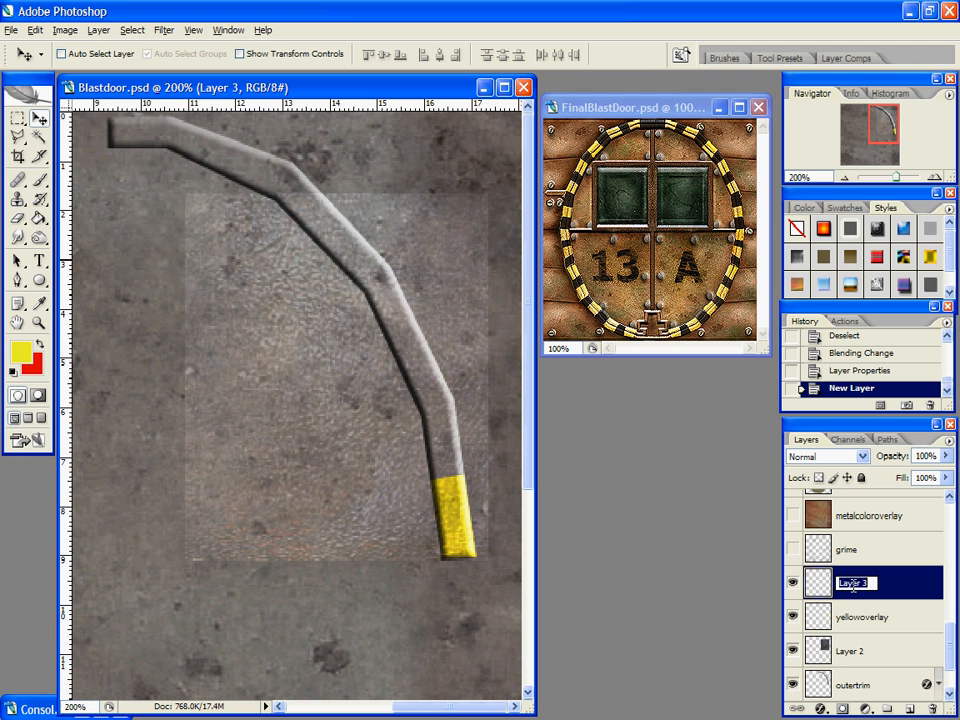
pyautogui.write('darkoverlay')
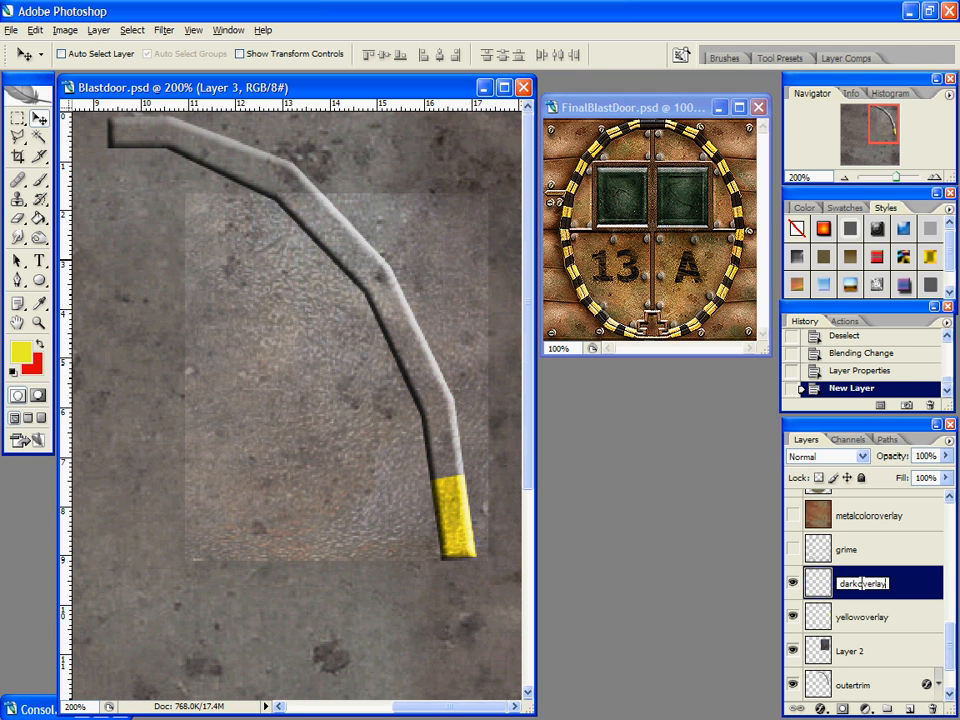
pyautogui.press('Return')
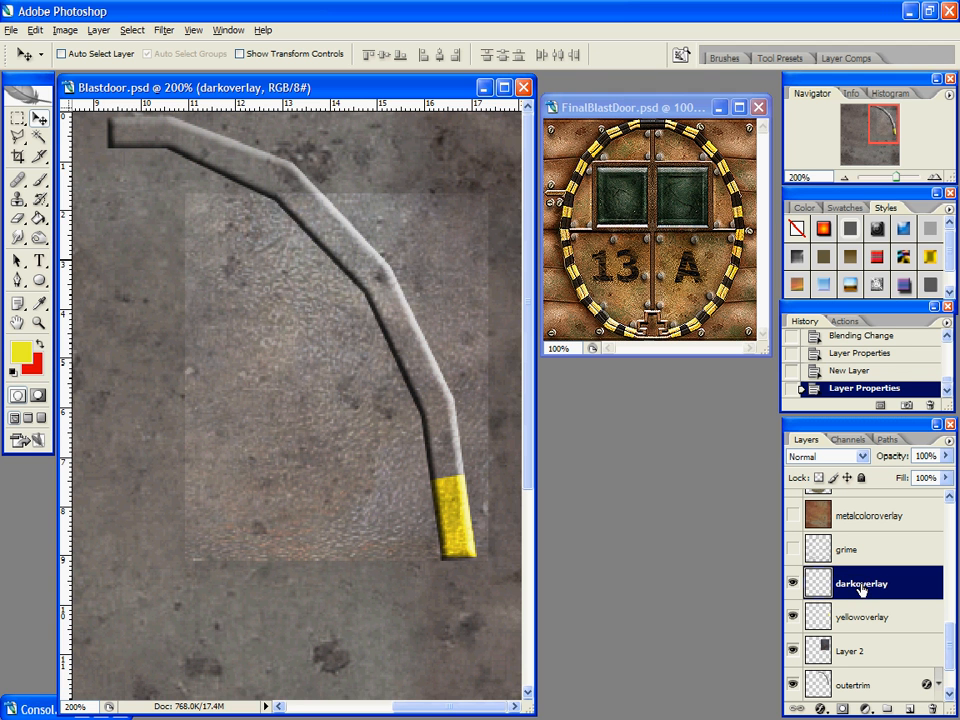
# Step: Outline the trim segment above the yellow stripe with the Polygonal Lasso, fill it with dark olive-brown on the darkoverlay layer, and deselect
pyautogui.click(20, 351)
pyautogui.moveTo(699, 526)
pyautogui.mouseDown()
pyautogui.moveTo(697, 609)
pyautogui.moveTo(722, 619)
pyautogui.moveTo(731, 639)
pyautogui.mouseUp()
pyautogui.click(922, 443)
pyautogui.press('v')
pyautogui.press('l')
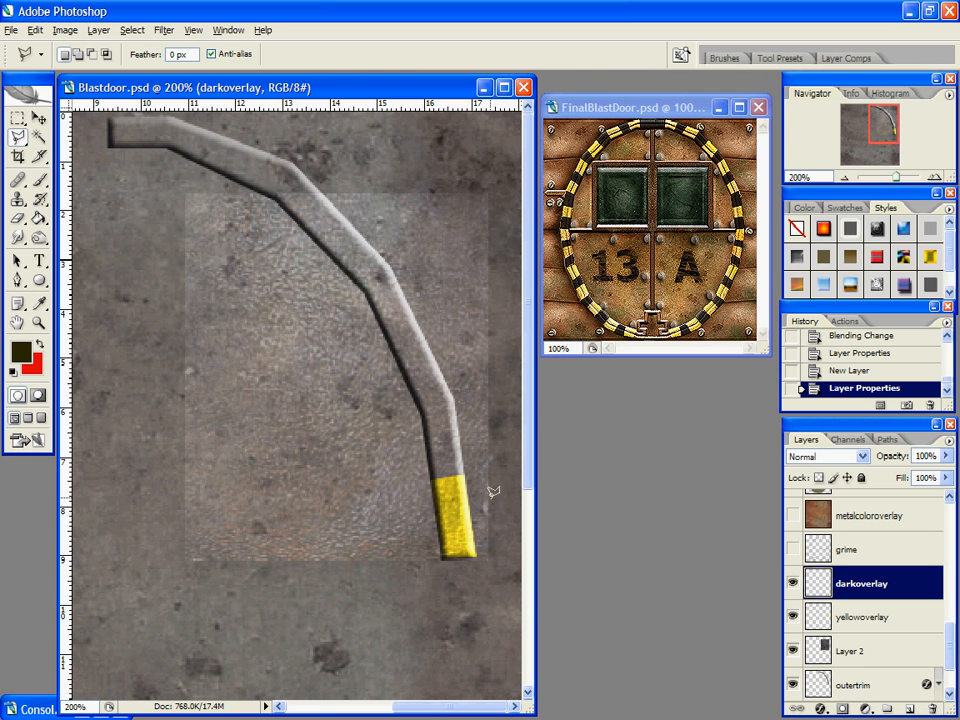
pyautogui.click(452, 403)
pyautogui.click(421, 414)
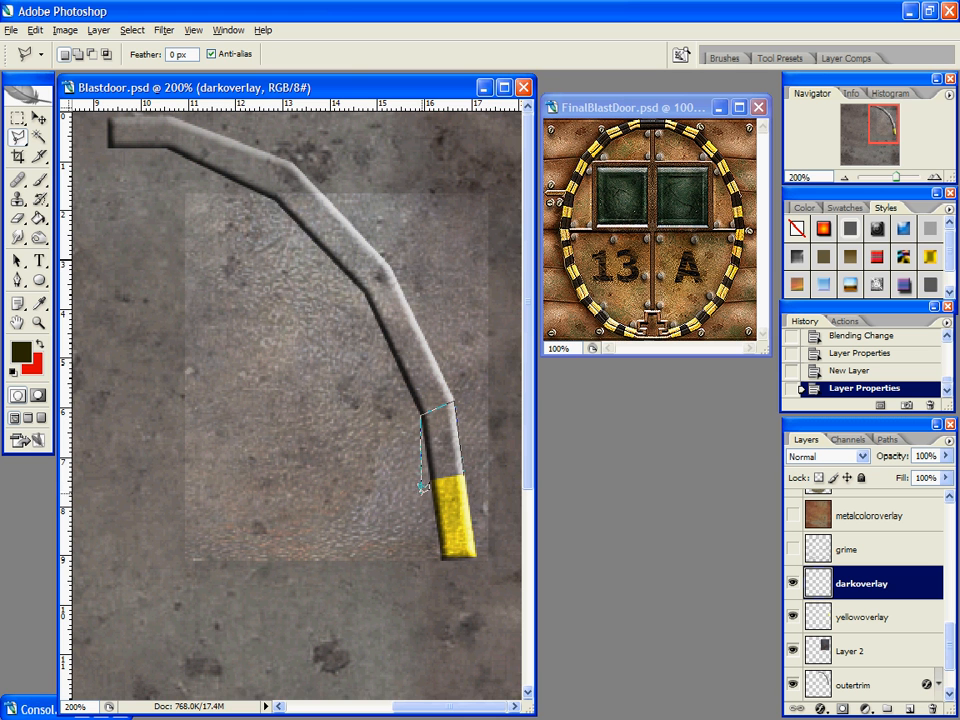
pyautogui.click(431, 480)
pyautogui.click(465, 471)
pyautogui.press('g')
pyautogui.click(443, 422)
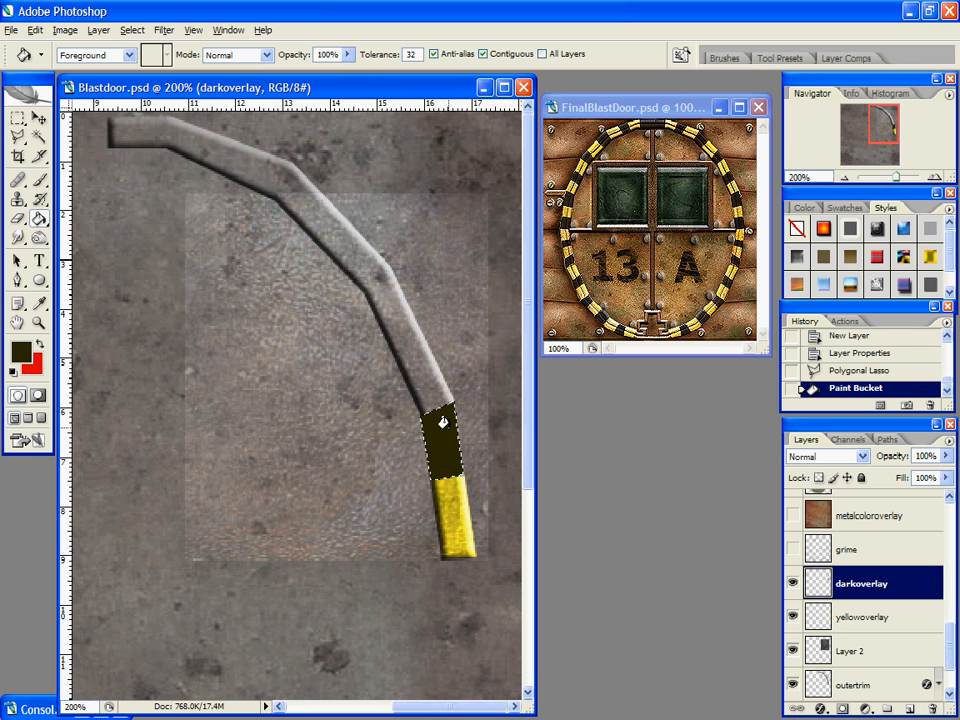
pyautogui.hotkey('ctrl', 'd')
# Step: Try out Darken, Multiply and Color Dodge on the darkoverlay layer and set its blend mode to Overlay
pyautogui.click(838, 457)
pyautogui.click(838, 457)
pyautogui.press('Down')
pyautogui.press('Down')
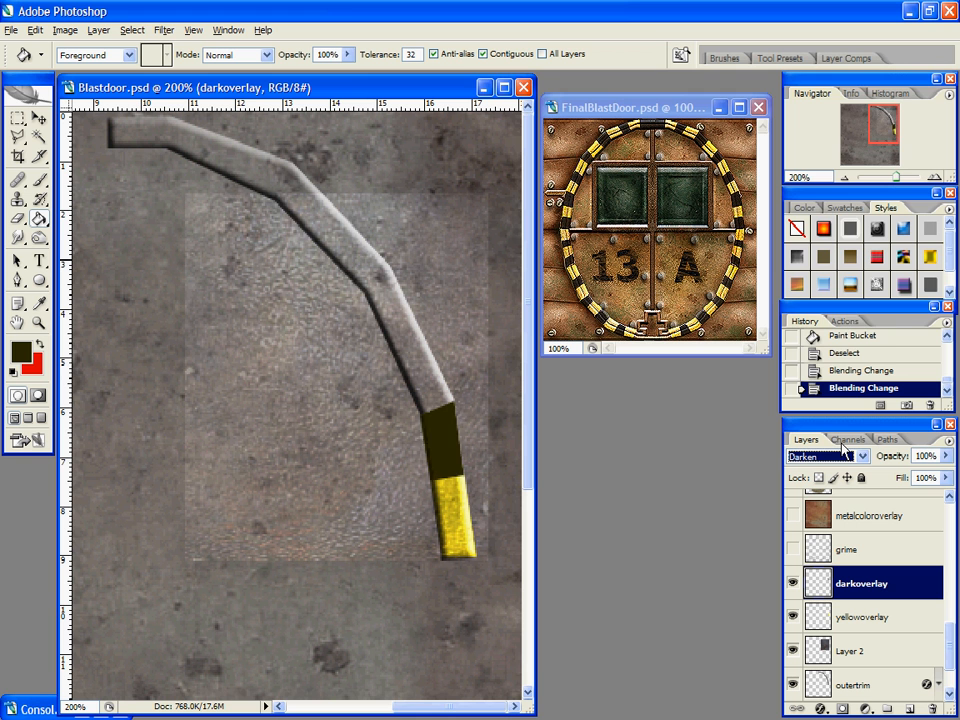
pyautogui.press('Down')
pyautogui.press('Down')
pyautogui.press('Up')
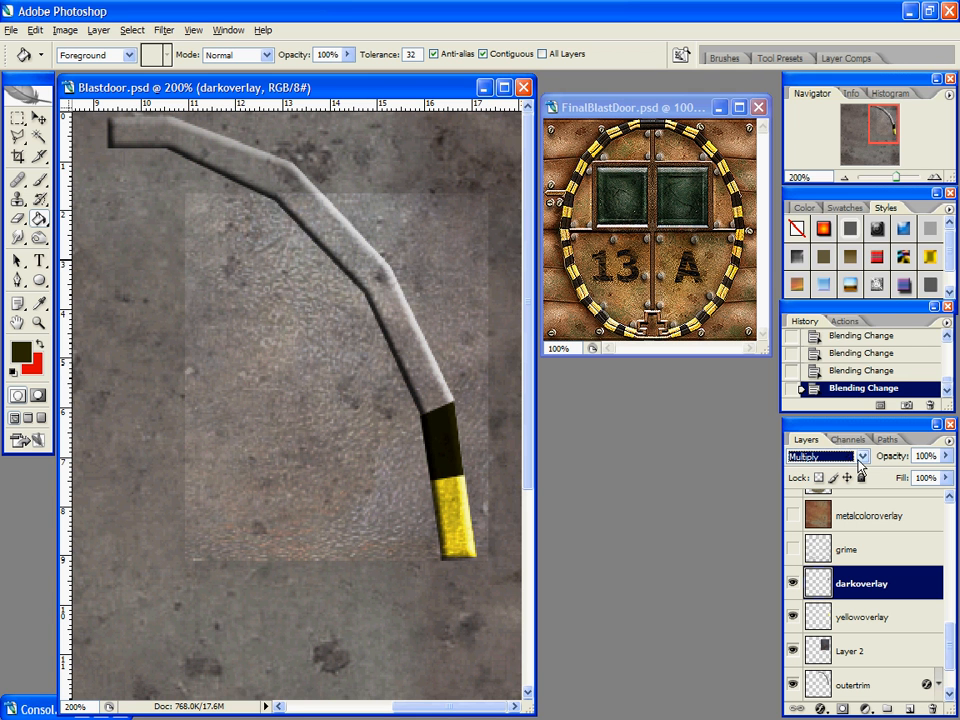
pyautogui.click(860, 462)
pyautogui.click(860, 462)
pyautogui.press('Down')
pyautogui.press('Down')
pyautogui.press('Down')
pyautogui.press('Down')
pyautogui.press('Down')
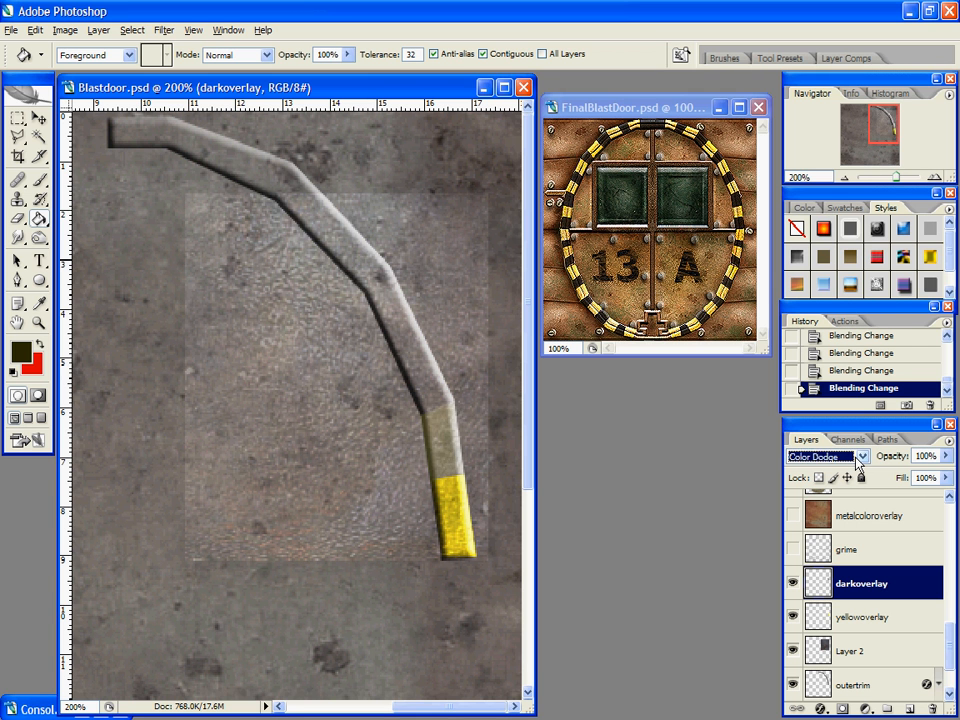
pyautogui.press('Down')
pyautogui.press('Down')
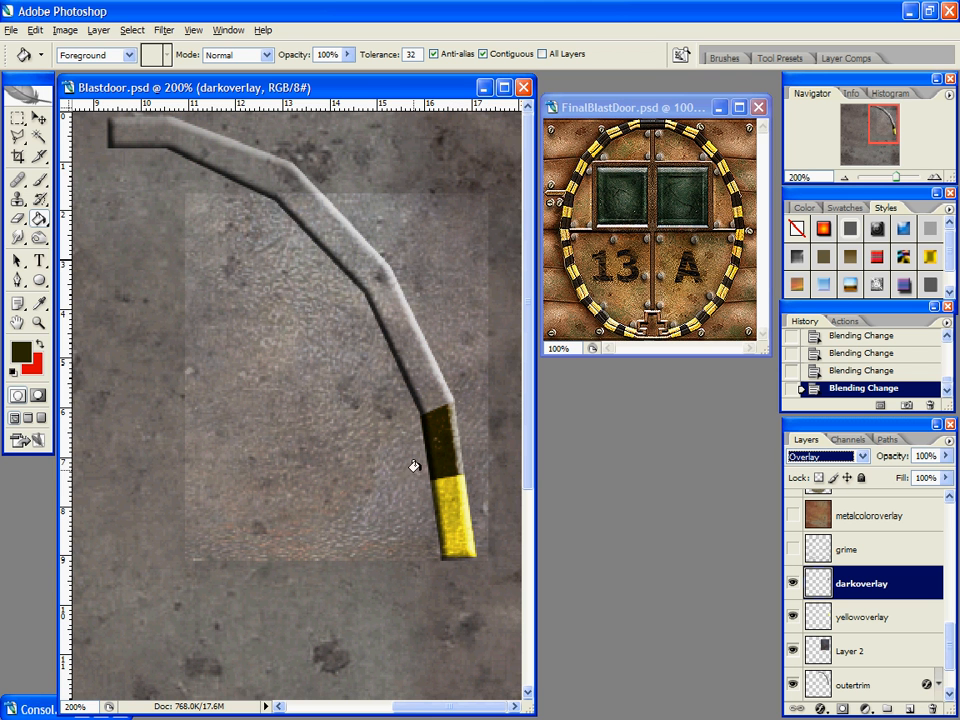
# Step: Delete the darkoverlay, yellowoverlay, Layer 2 and outertrim layers from Blastdoor.psd
pyautogui.keyDown('alt'); pyautogui.click(302, 452); pyautogui.keyUp('alt')
pyautogui.press('z')
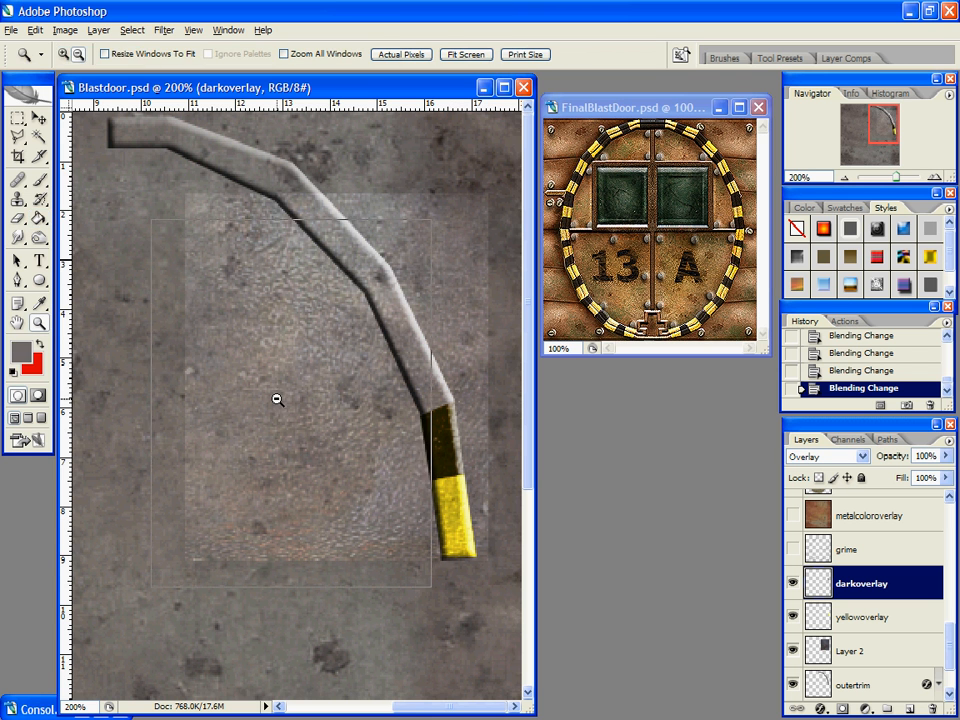
pyautogui.keyDown('alt'); pyautogui.click(276, 398); pyautogui.keyUp('alt')
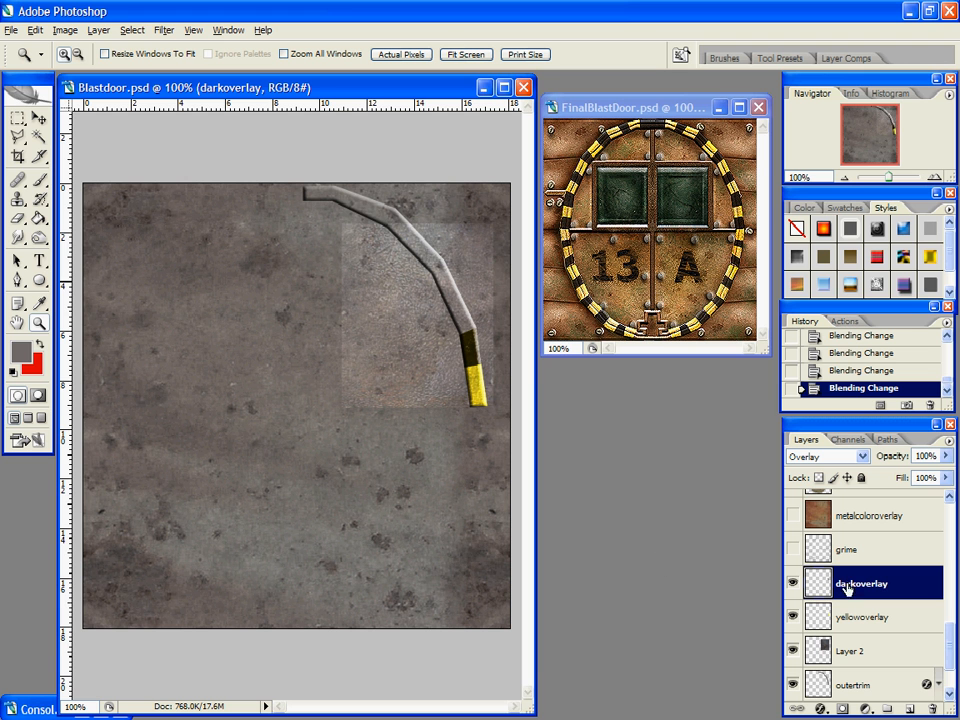
pyautogui.moveTo(846, 589); pyautogui.dragTo(931, 709)
pyautogui.moveTo(838, 618); pyautogui.dragTo(931, 709)
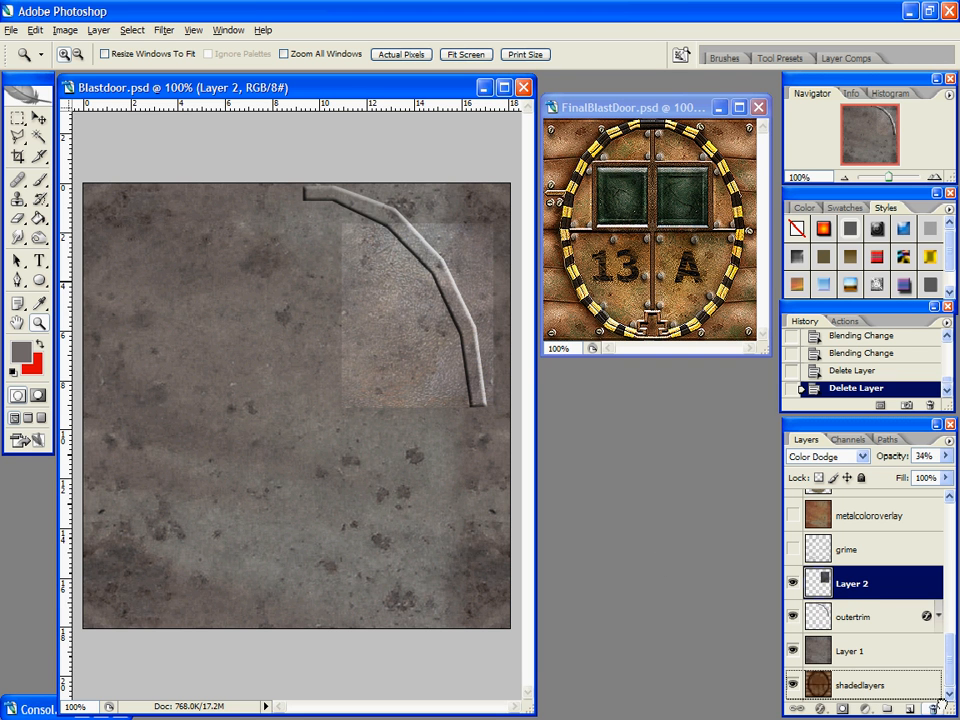
pyautogui.click(940, 704)
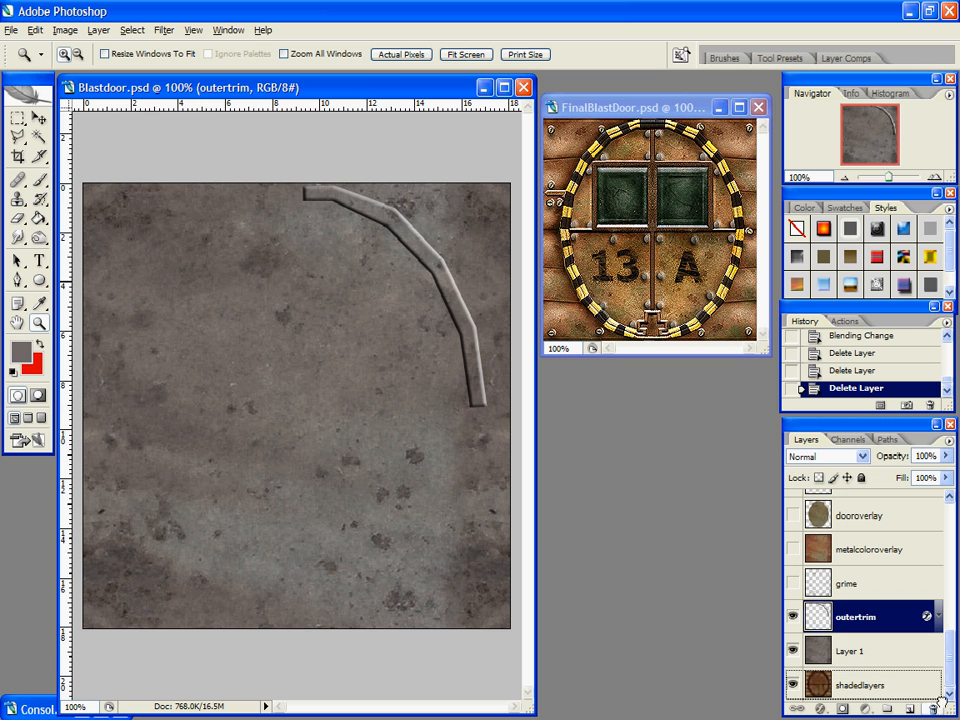
pyautogui.click(940, 704)
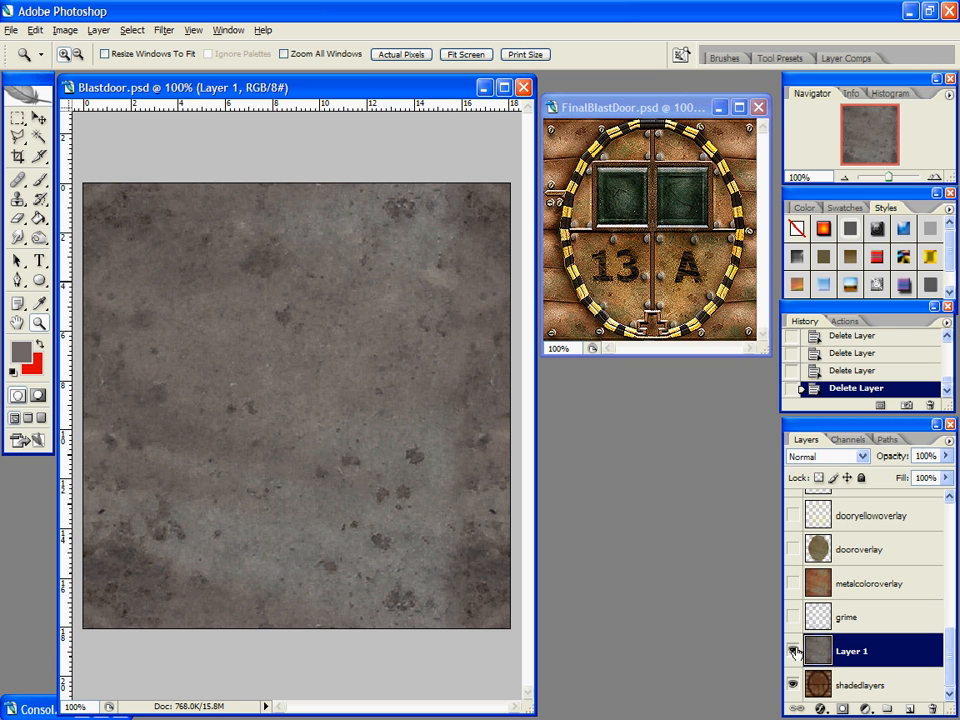
# Step: Hide Layer 1 and show the raisedtrim layer over the shaded base
pyautogui.click(795, 651)
pyautogui.scroll(5, 810, 640)
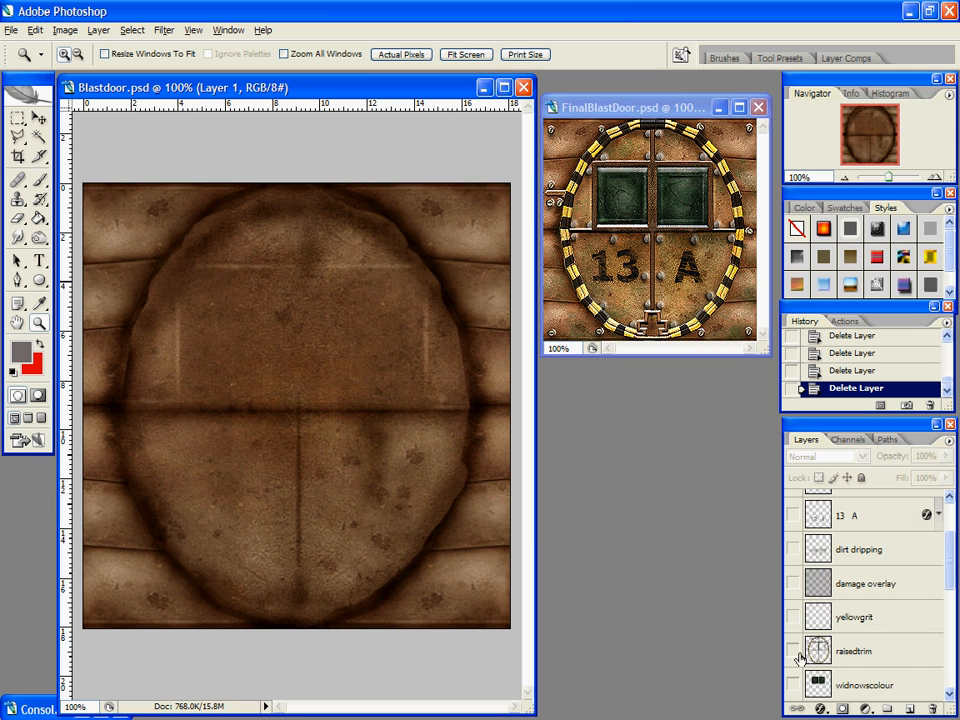
pyautogui.click(797, 653)
pyautogui.scroll(-5, 830, 640)
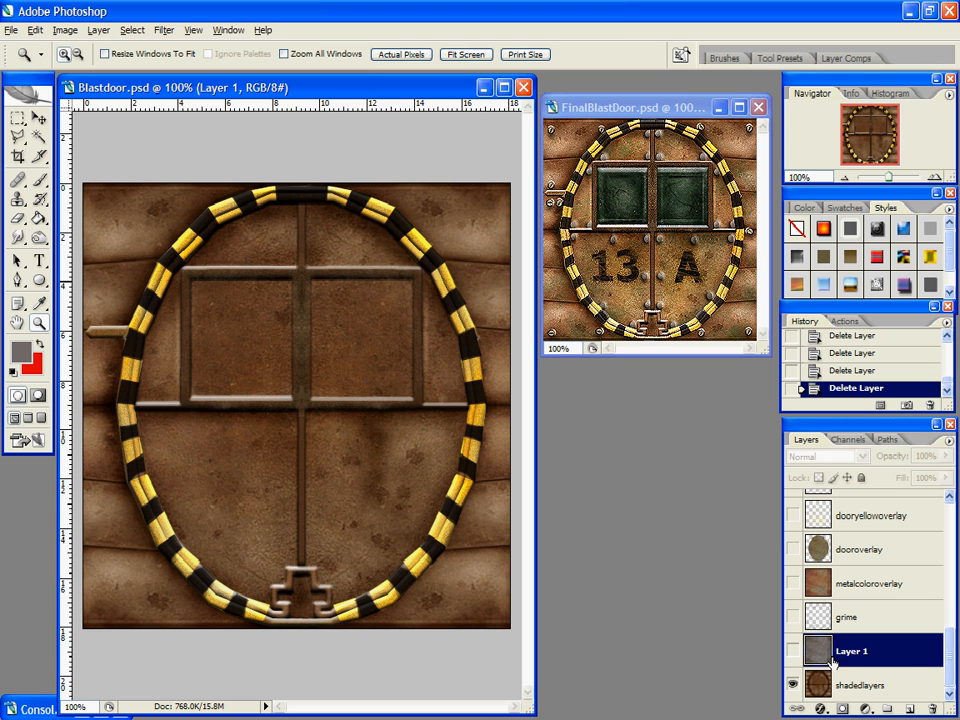
pyautogui.scroll(10, 833, 660)
pyautogui.scroll(-10, 911, 611)
# Step: Darken the shadedlayers layer along the door's horizontal trim using the Burn tool, size 20, Midtones, 30% exposure
pyautogui.press('o')
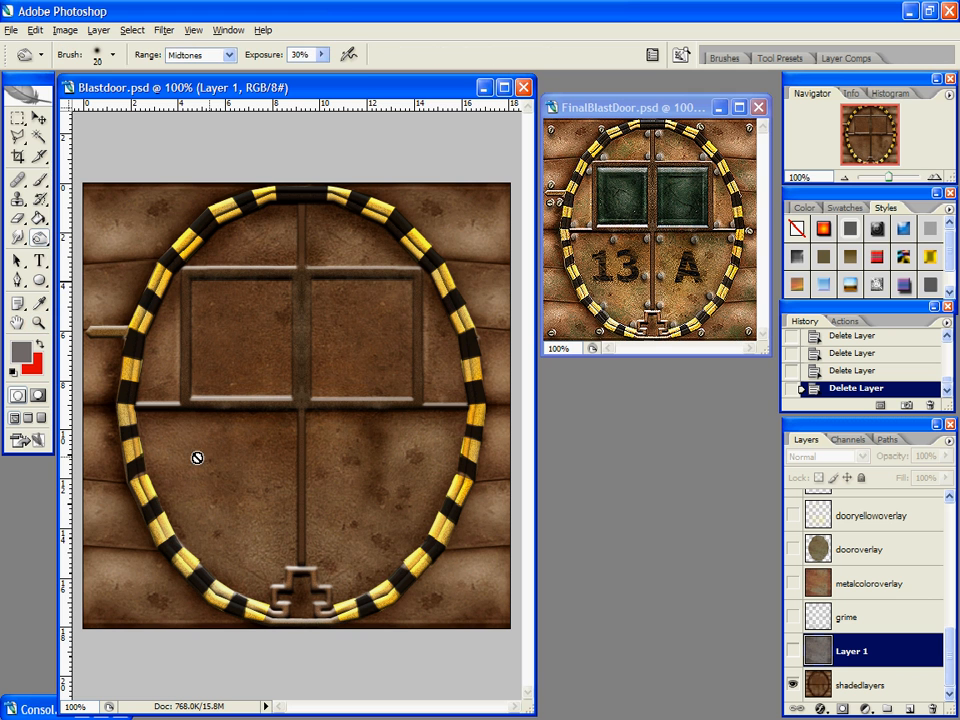
pyautogui.click(38, 117)
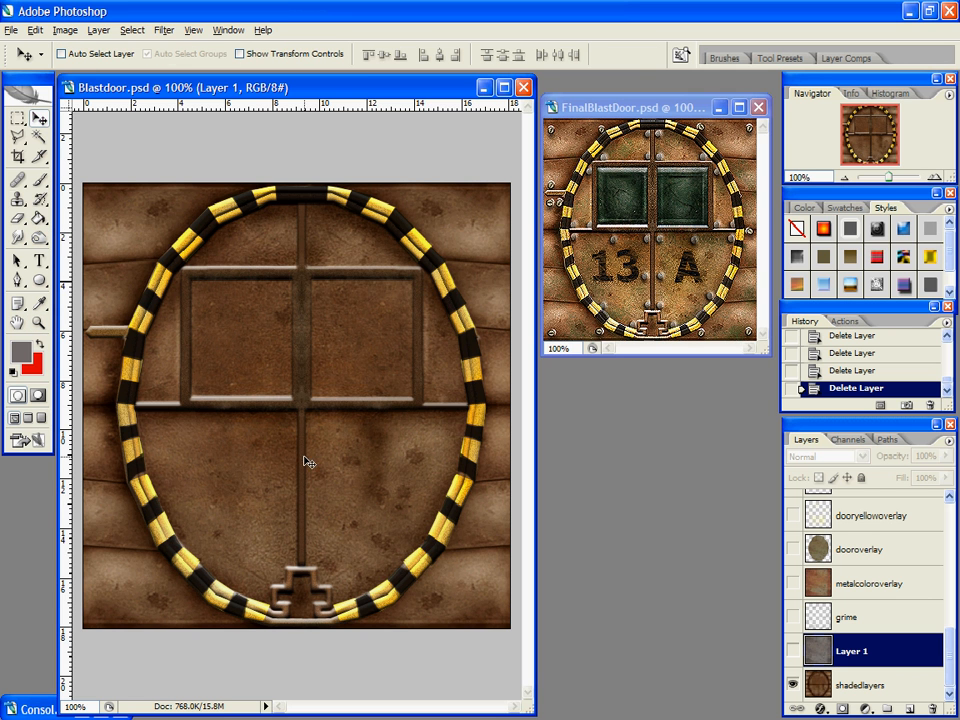
pyautogui.click(879, 684)
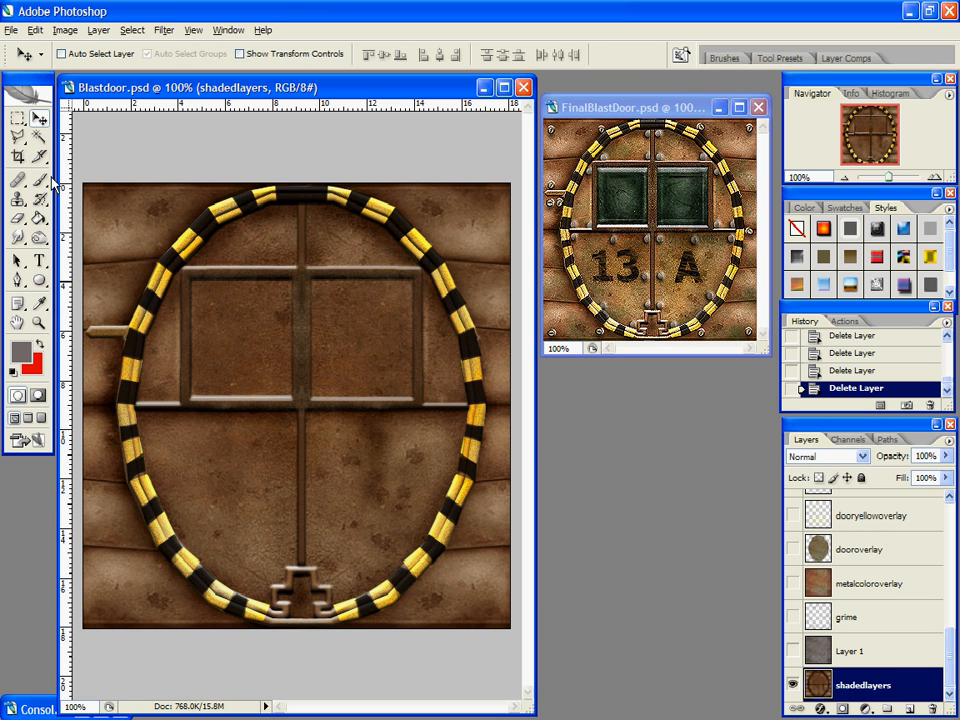
pyautogui.click(40, 238)
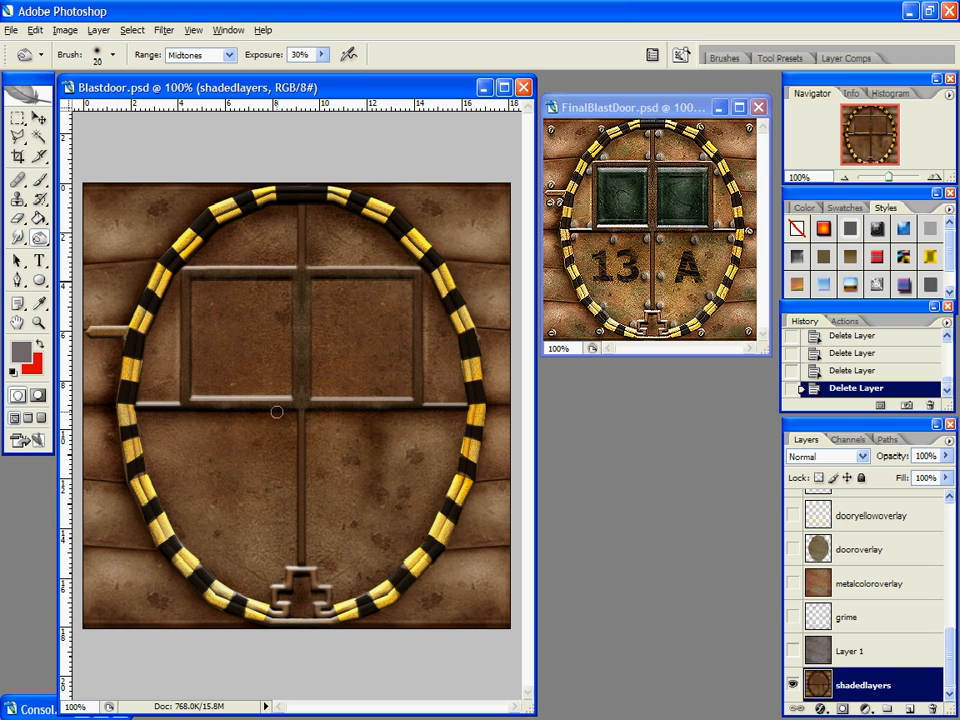
pyautogui.moveTo(127, 415)
pyautogui.mouseDown()
pyautogui.moveTo(259, 421)
pyautogui.moveTo(478, 400)
pyautogui.mouseUp()
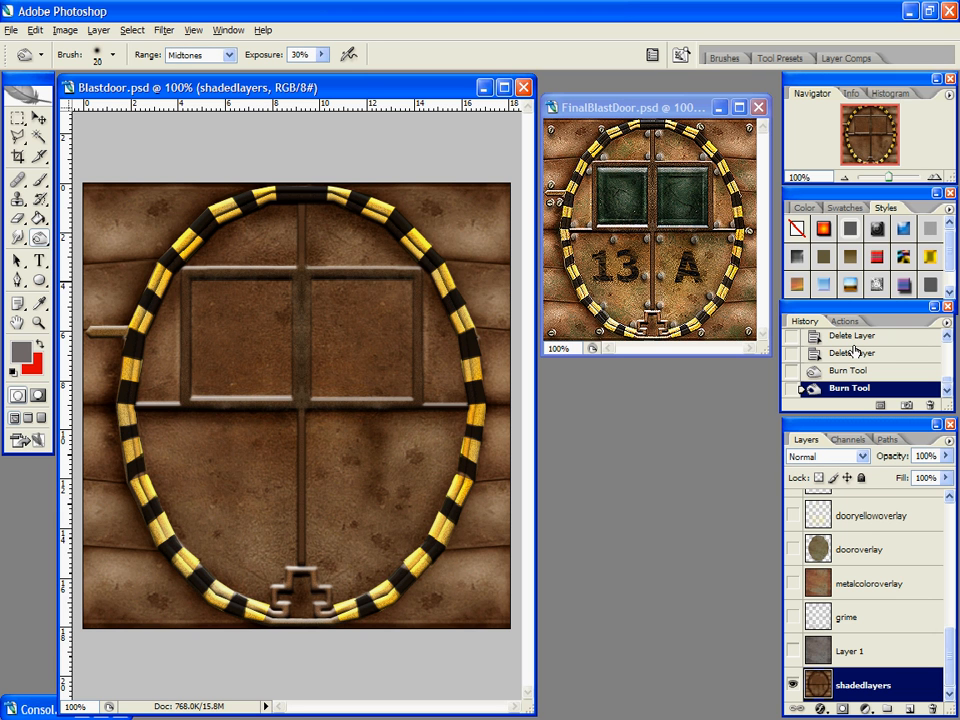
# Step: Show the bolts and screws layers on the door
pyautogui.scroll(3, 846, 622)
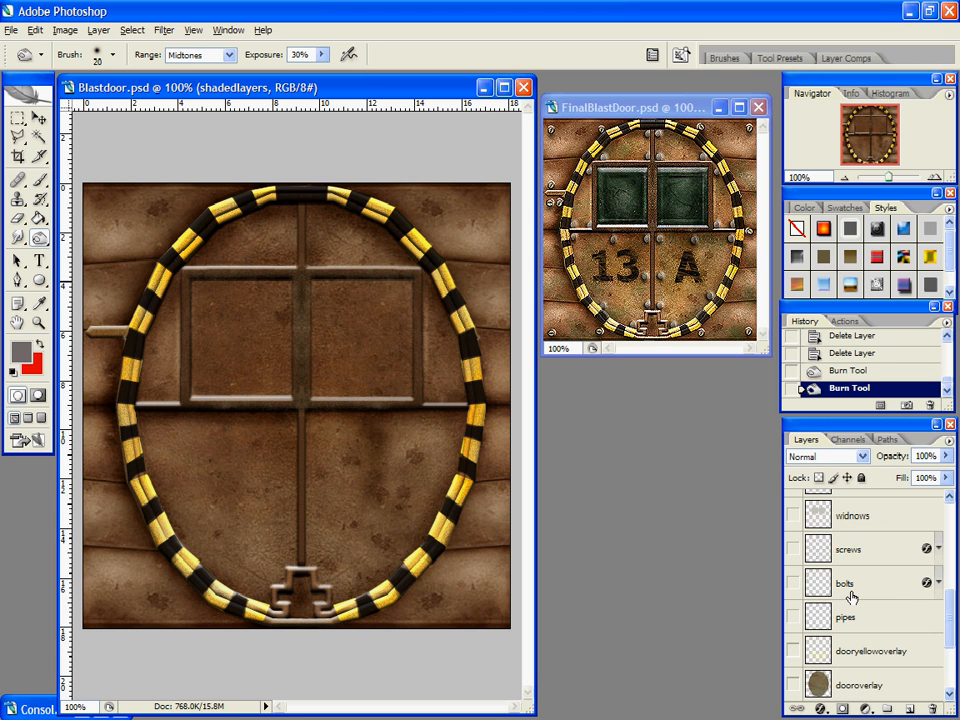
pyautogui.scroll(6, 851, 597)
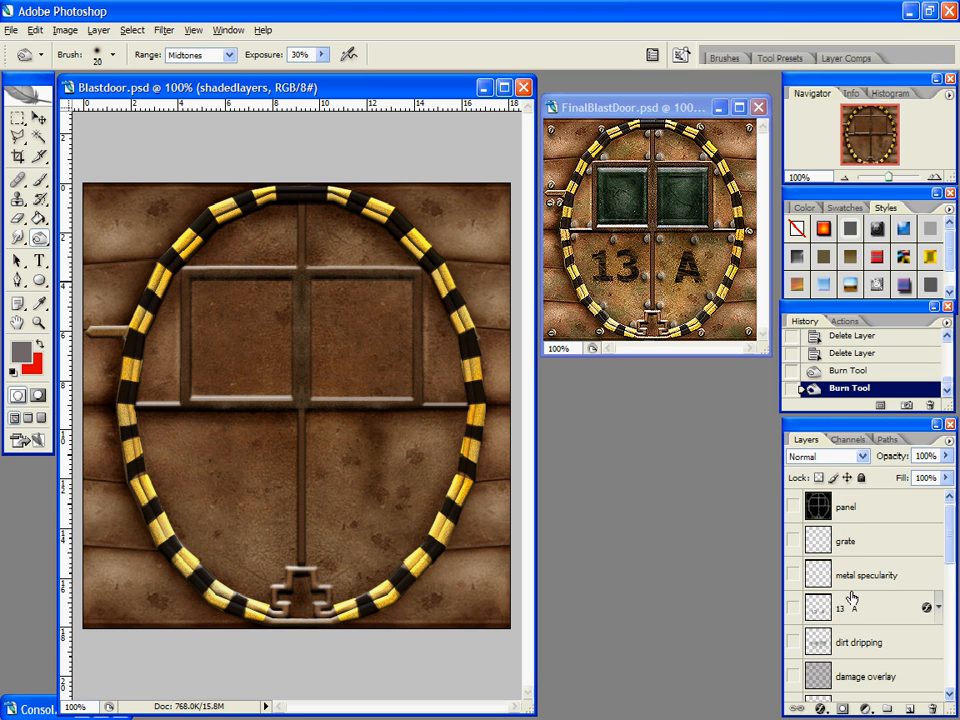
pyautogui.scroll(-4, 886, 595)
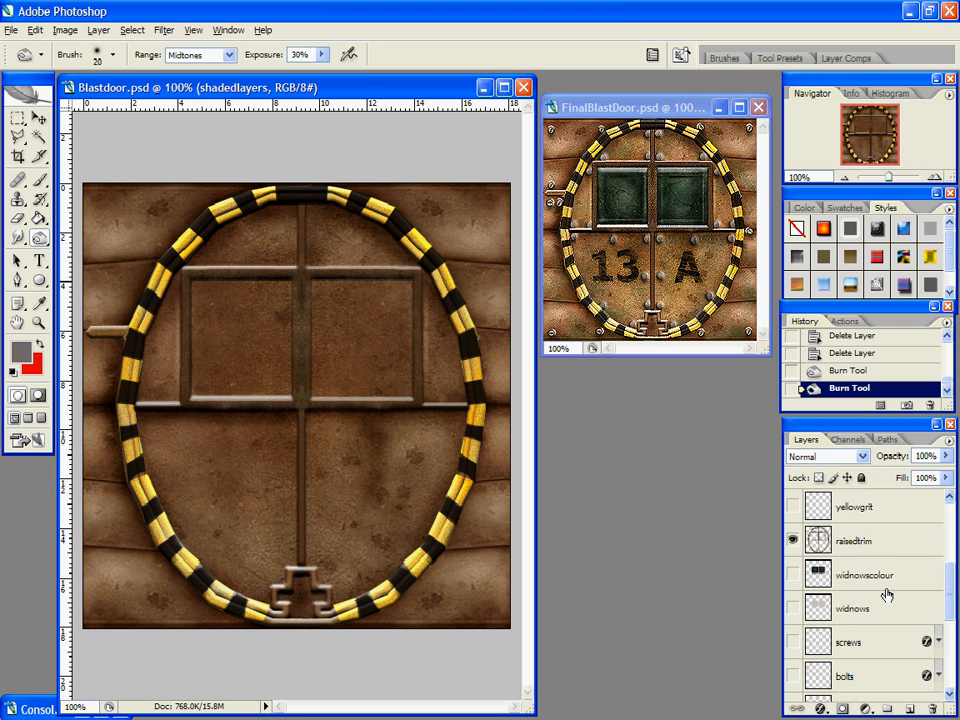
pyautogui.scroll(-1, 886, 595)
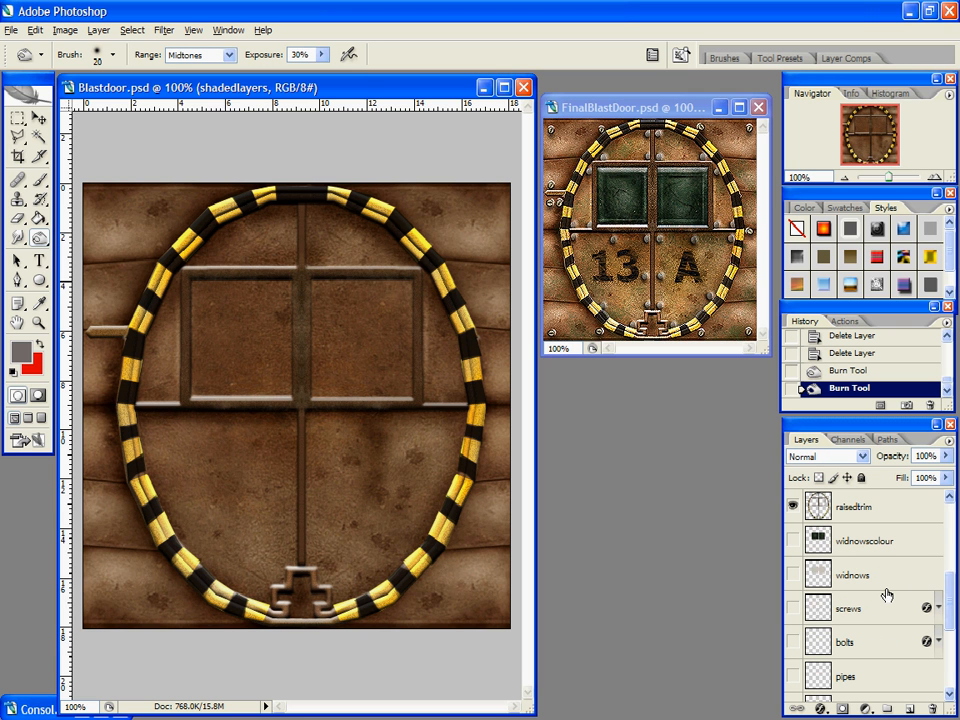
pyautogui.click(793, 642)
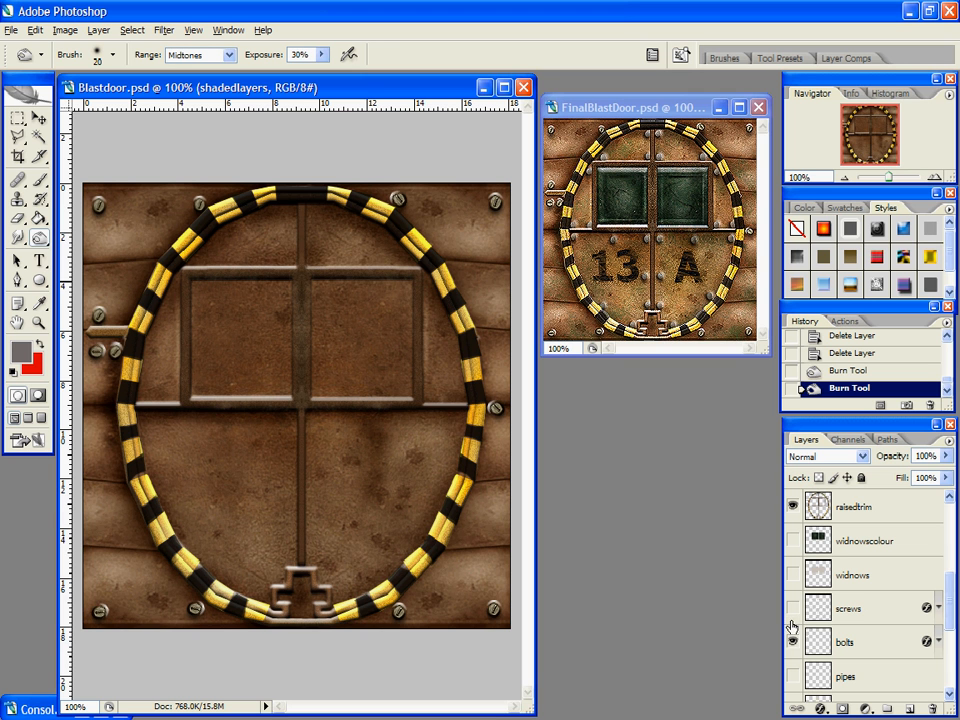
pyautogui.click(793, 609)
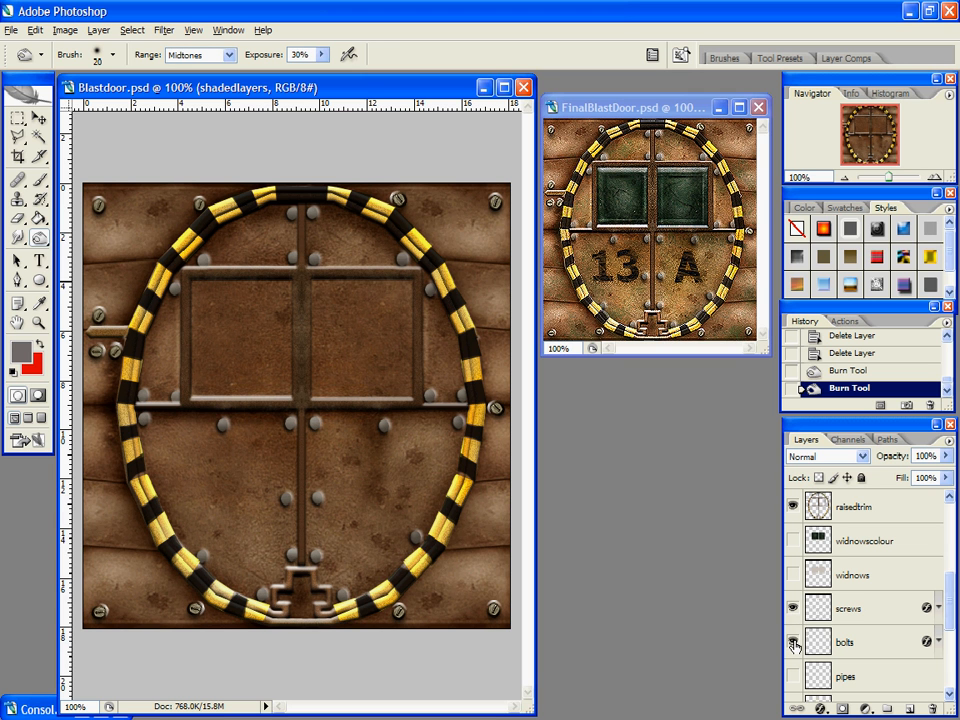
# Step: Show the panel layer with its wireframe highlights and select the bolts layer
pyautogui.scroll(5, 800, 628)
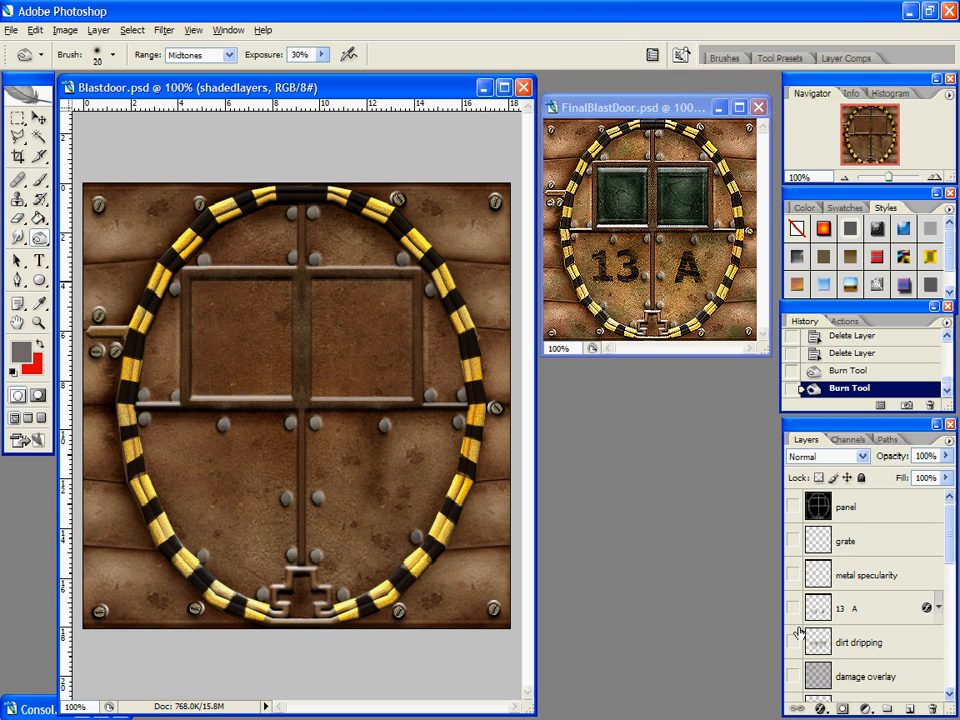
pyautogui.click(793, 508)
pyautogui.scroll(-5, 870, 578)
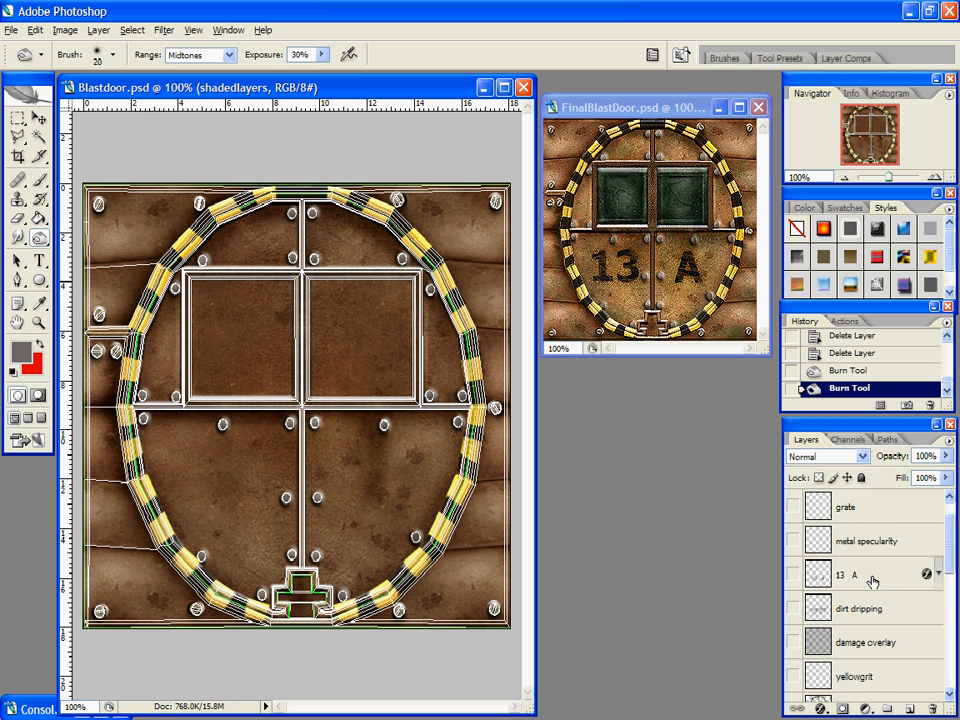
pyautogui.click(849, 607)
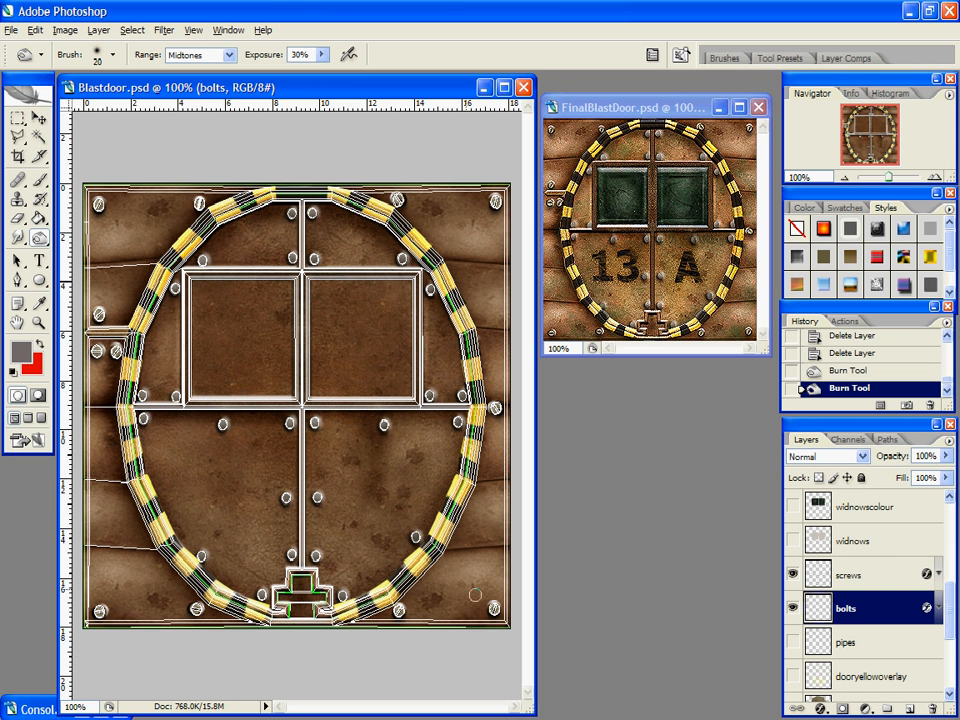
# Step: Examine up close how the panel layer's outlines follow the bolts, screws and striped trim in the lower door half and upper corner
pyautogui.press('z')
pyautogui.click(238, 441)
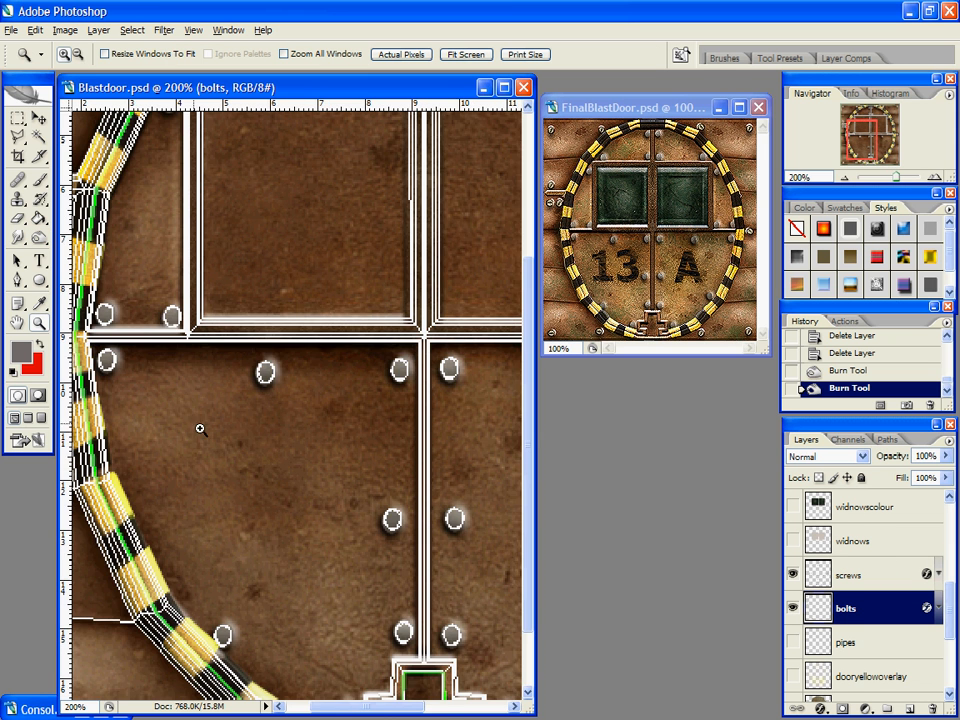
pyautogui.click(190, 404)
pyautogui.click(308, 374)
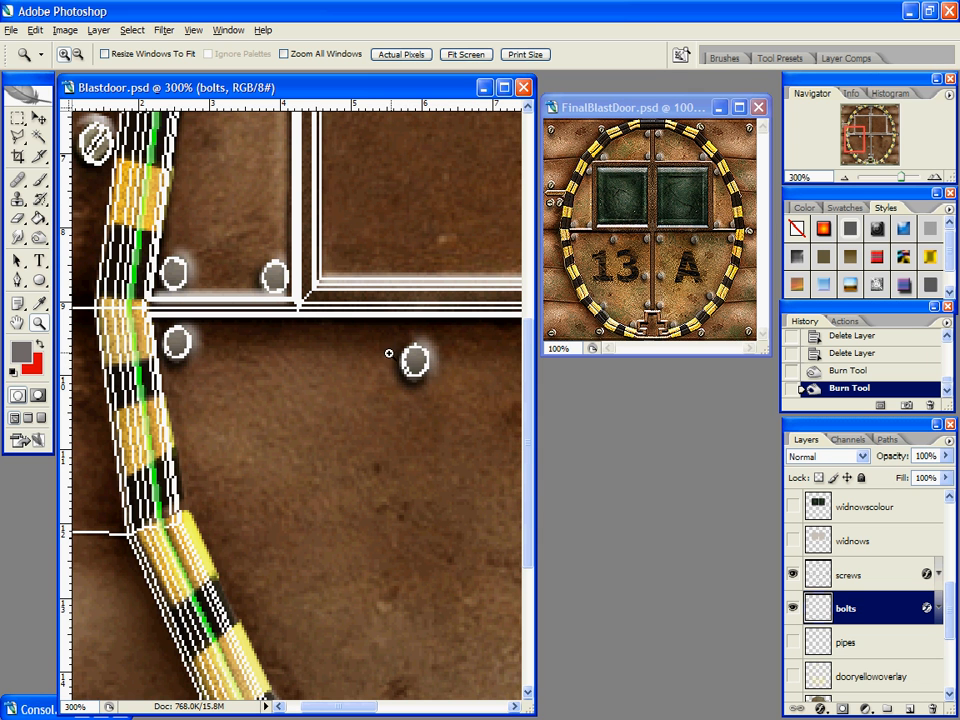
pyautogui.keyDown('alt'); pyautogui.click(334, 401); pyautogui.keyUp('alt')
pyautogui.keyDown('alt'); pyautogui.click(207, 365); pyautogui.keyUp('alt')
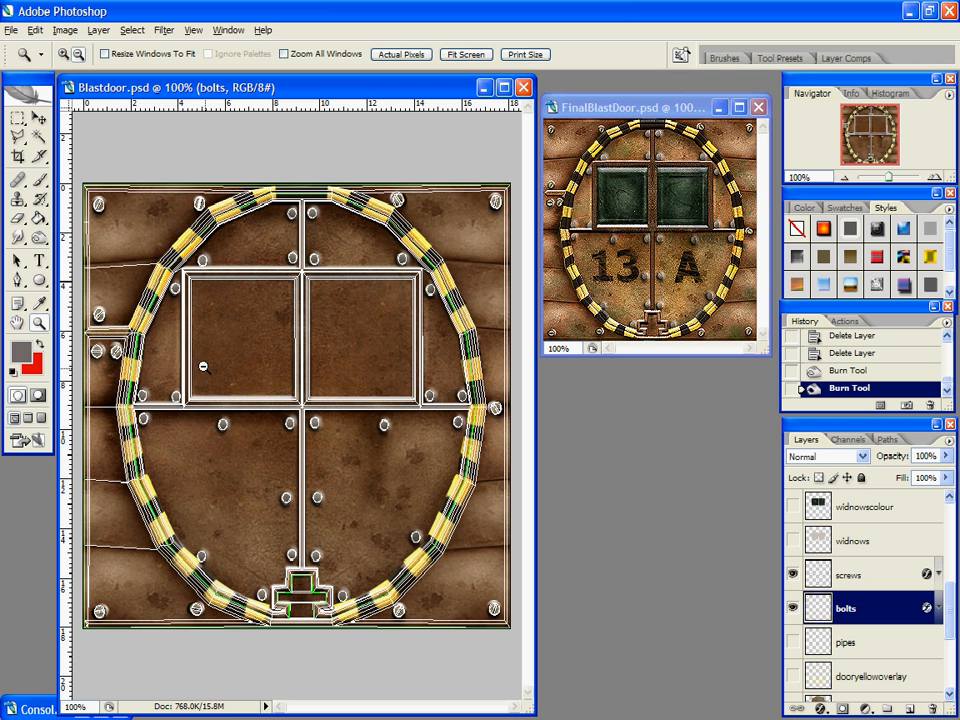
pyautogui.scroll(-1, 801, 568)
pyautogui.scroll(4, 803, 572)
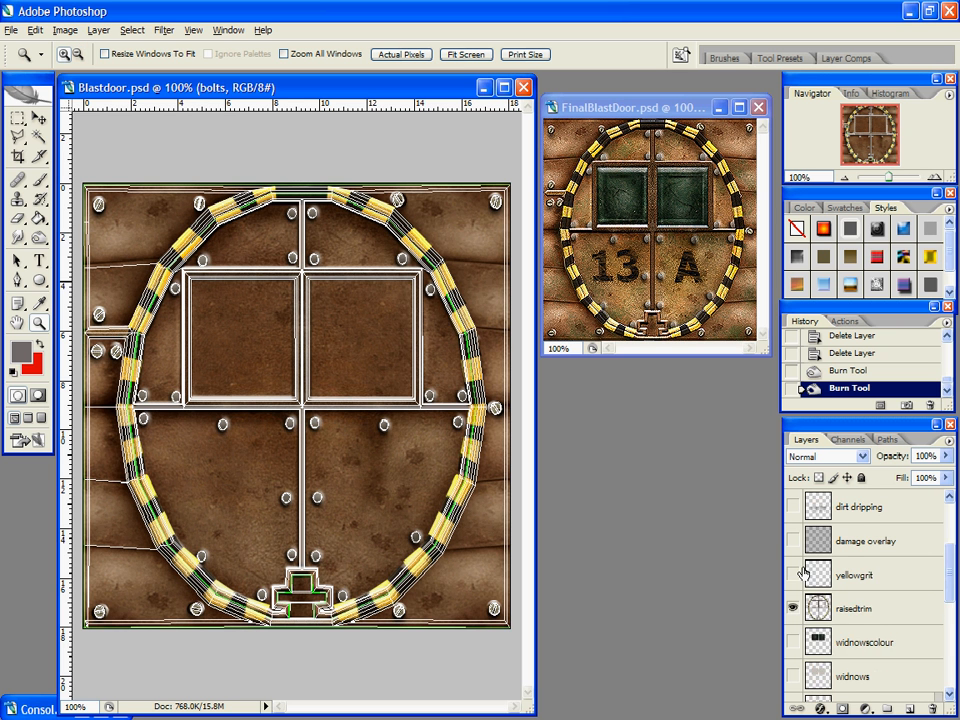
pyautogui.scroll(-2, 802, 575)
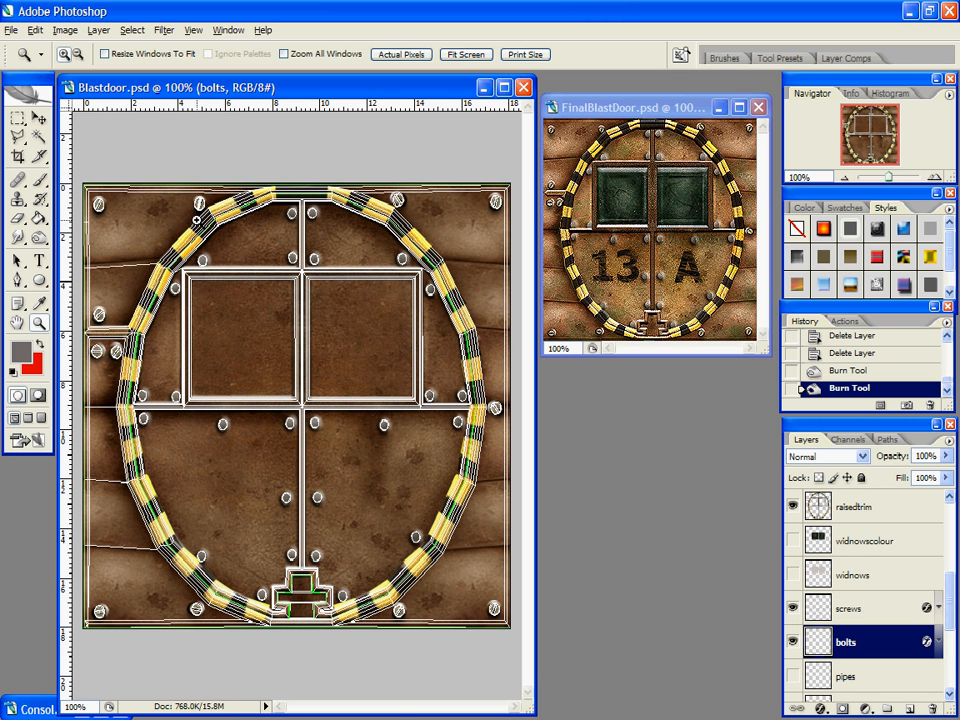
pyautogui.click(129, 233)
pyautogui.moveTo(92, 140); pyautogui.dragTo(484, 653)
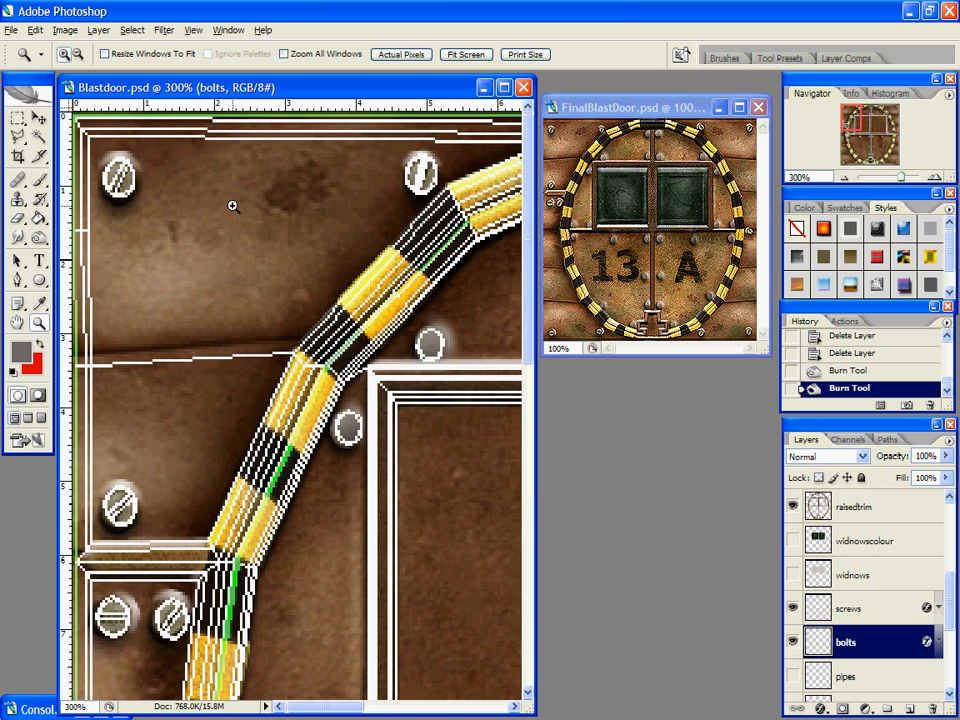
pyautogui.scroll(4, 900, 570)
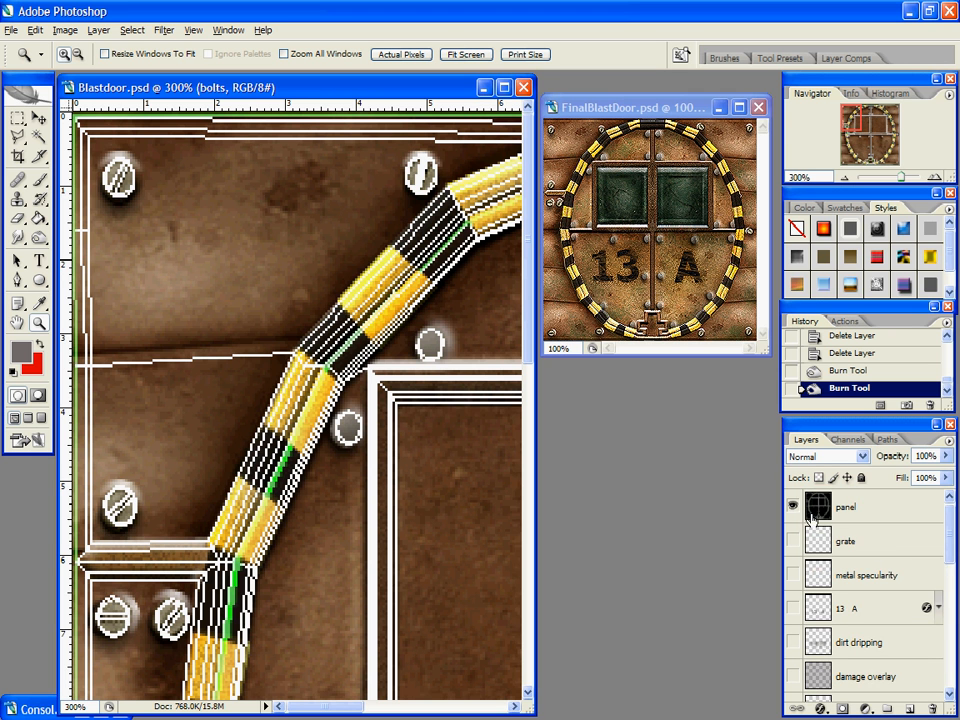
# Step: Hide the bolts and screws layers and add a new empty layer directly above the screws layer
pyautogui.scroll(-5, 832, 572)
pyautogui.click(795, 608)
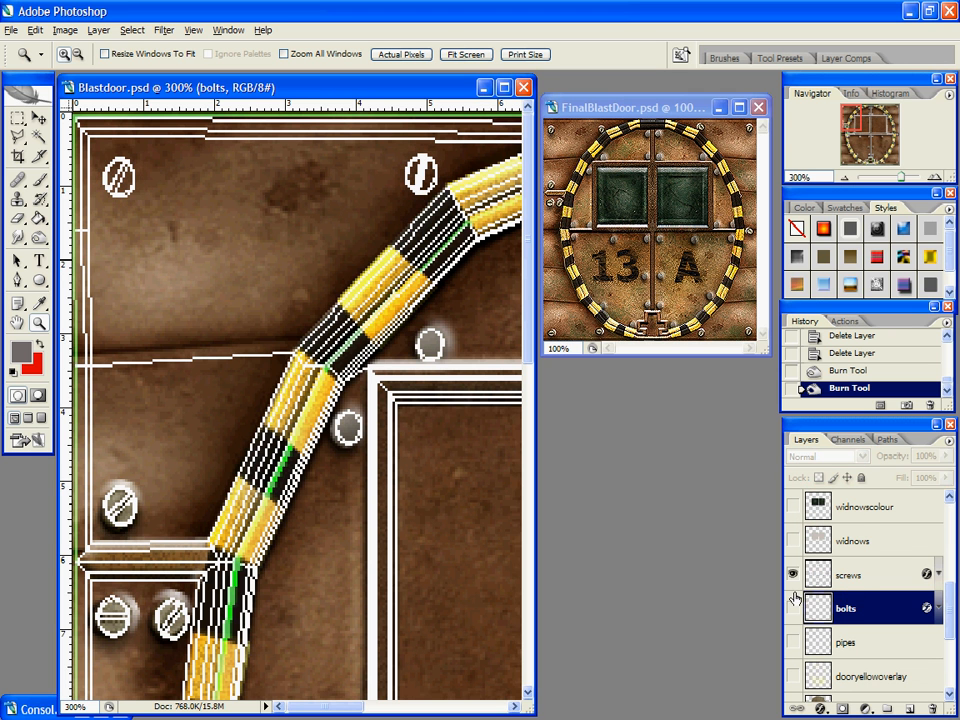
pyautogui.click(795, 576)
pyautogui.click(868, 577)
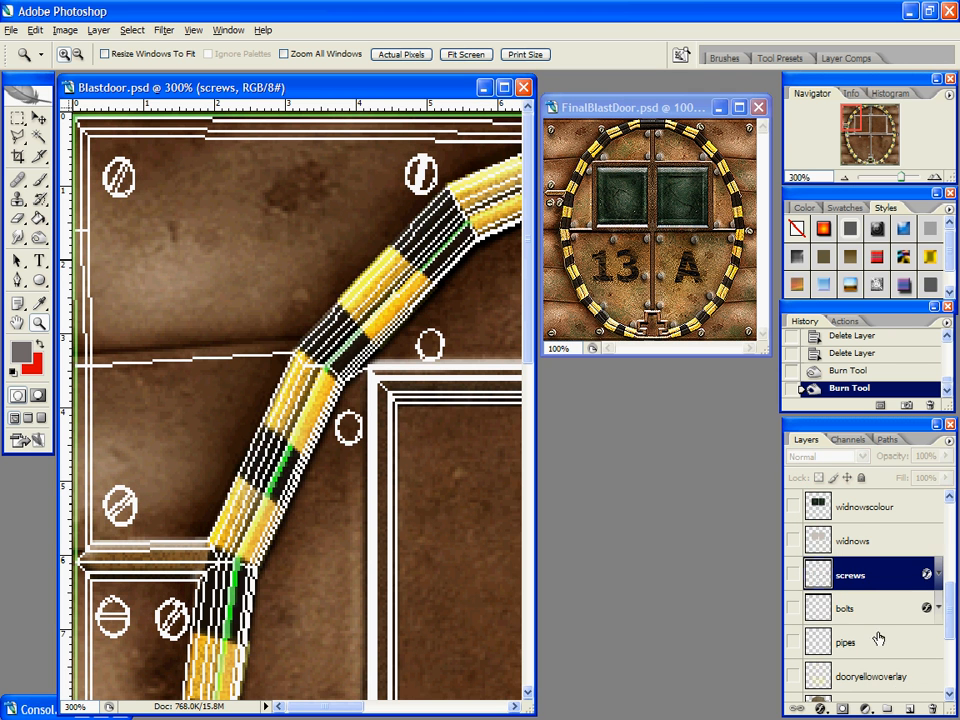
pyautogui.click(912, 708)
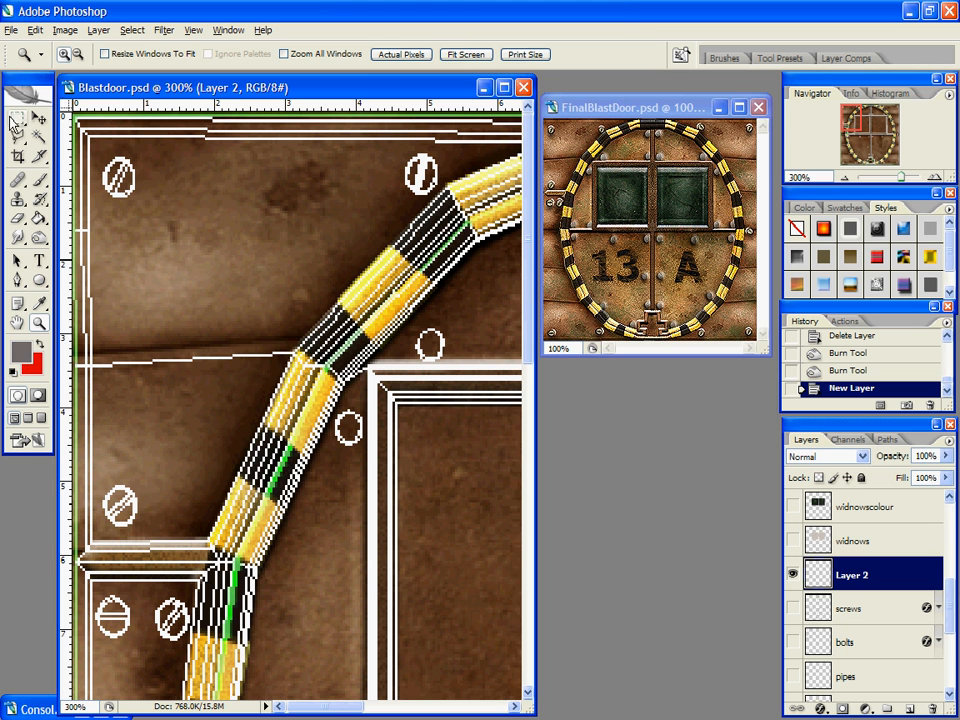
# Step: Fill an elliptical selection around the screw outline in the door's upper-left corner with light grey a39d9b and deselect it
pyautogui.click(18, 355)
pyautogui.click(418, 404)
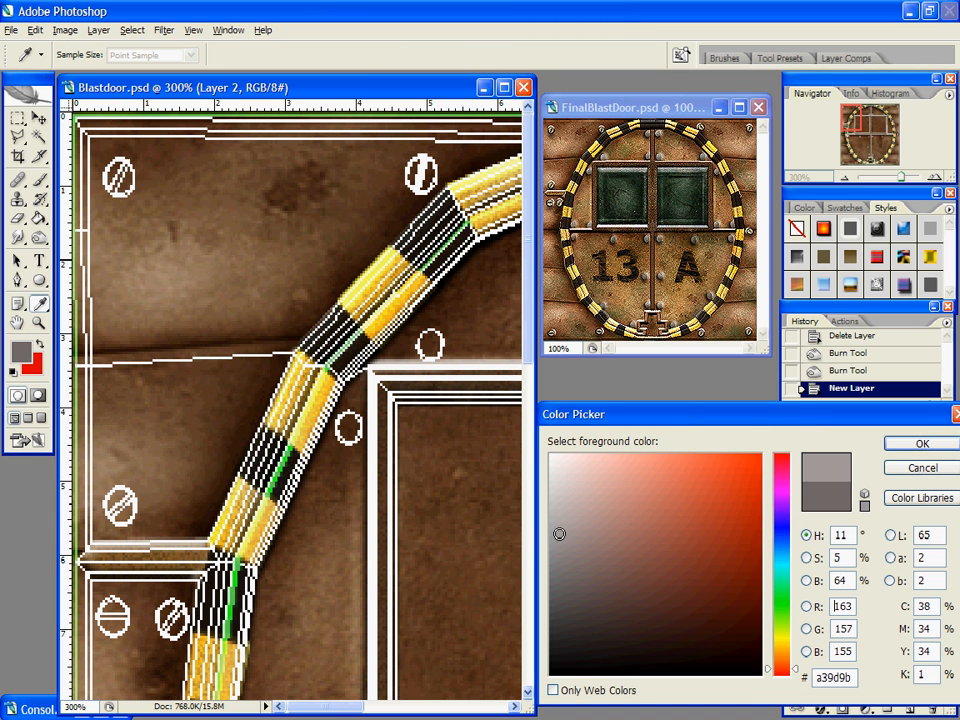
pyautogui.click(922, 443)
pyautogui.moveTo(18, 118); pyautogui.dragTo(66, 138)
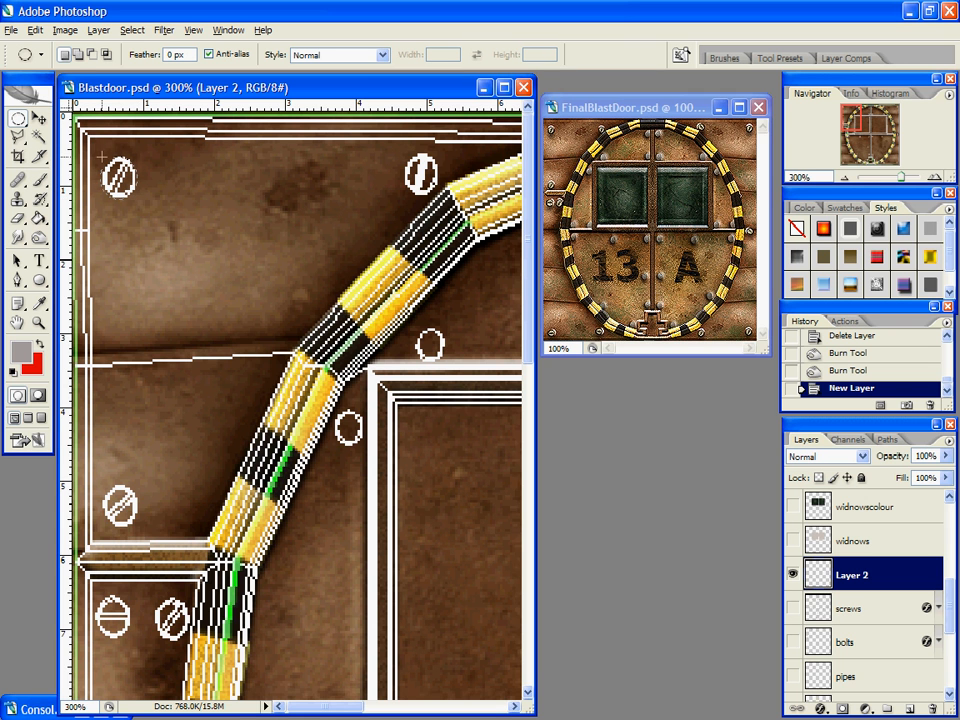
pyautogui.moveTo(101, 155); pyautogui.dragTo(103, 152)
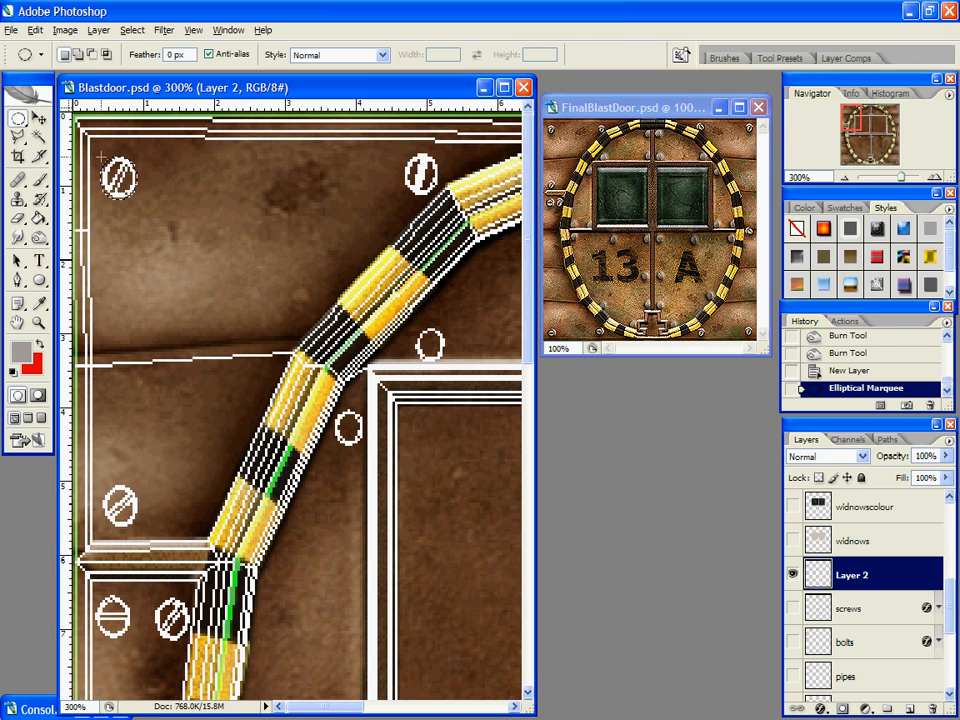
pyautogui.press('g')
pyautogui.click(118, 180)
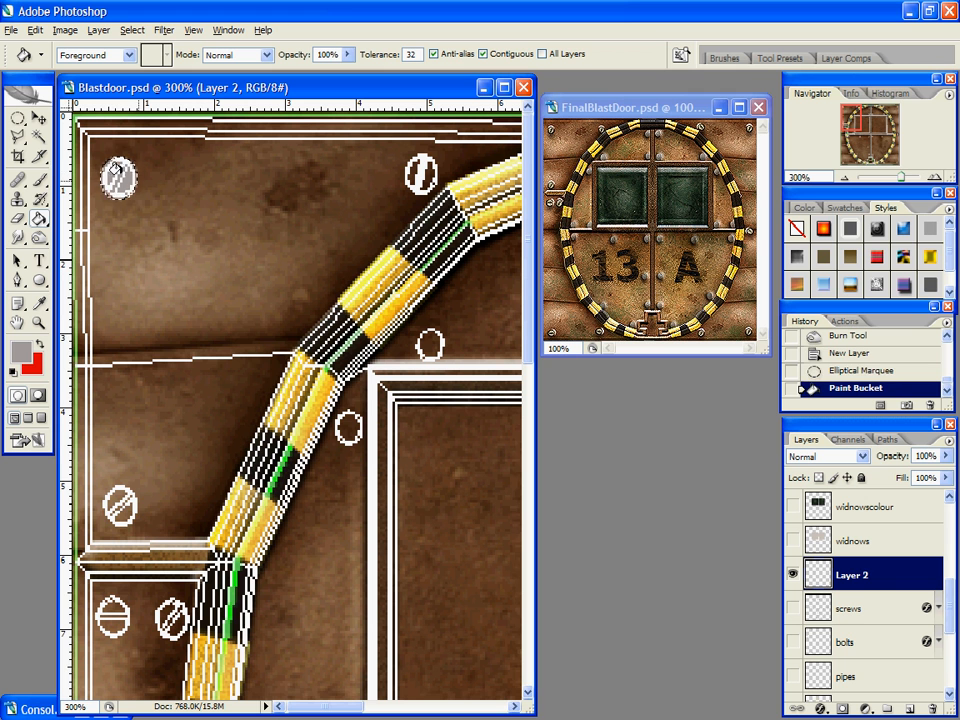
pyautogui.hotkey('ctrl', 'd')
# Step: Rename the new grey screw layer as screwa
pyautogui.doubleClick(848, 575)
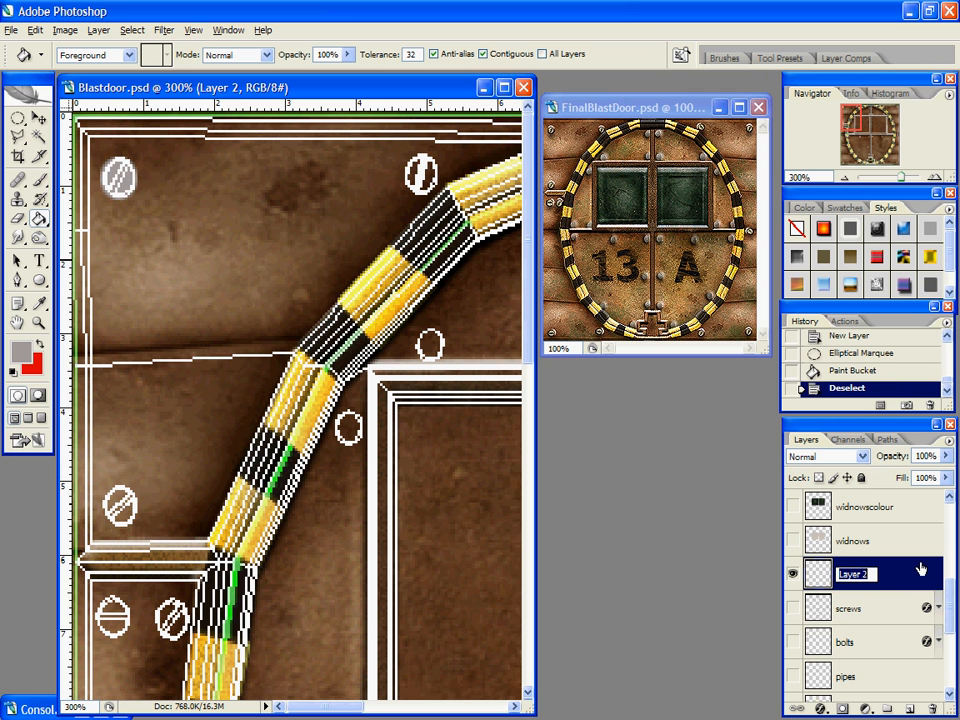
pyautogui.write('screwa')
pyautogui.press('Return')
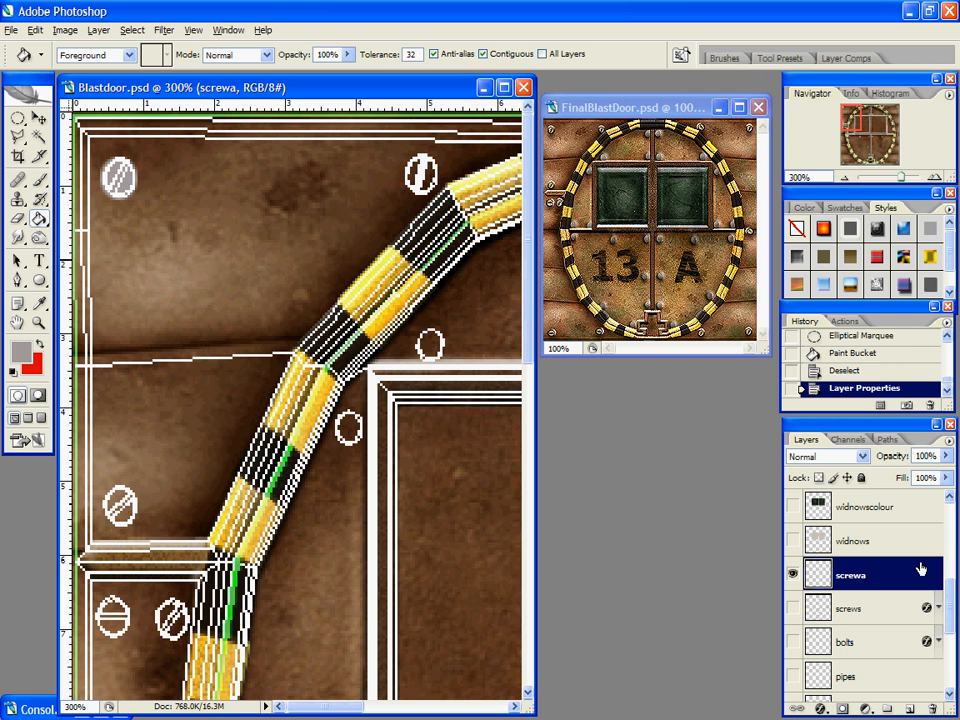
# Step: Add Bevel and Emboss to the screwa layer with global light off, an angle of 81° and an altitude of 26°
pyautogui.rightClick(893, 594)
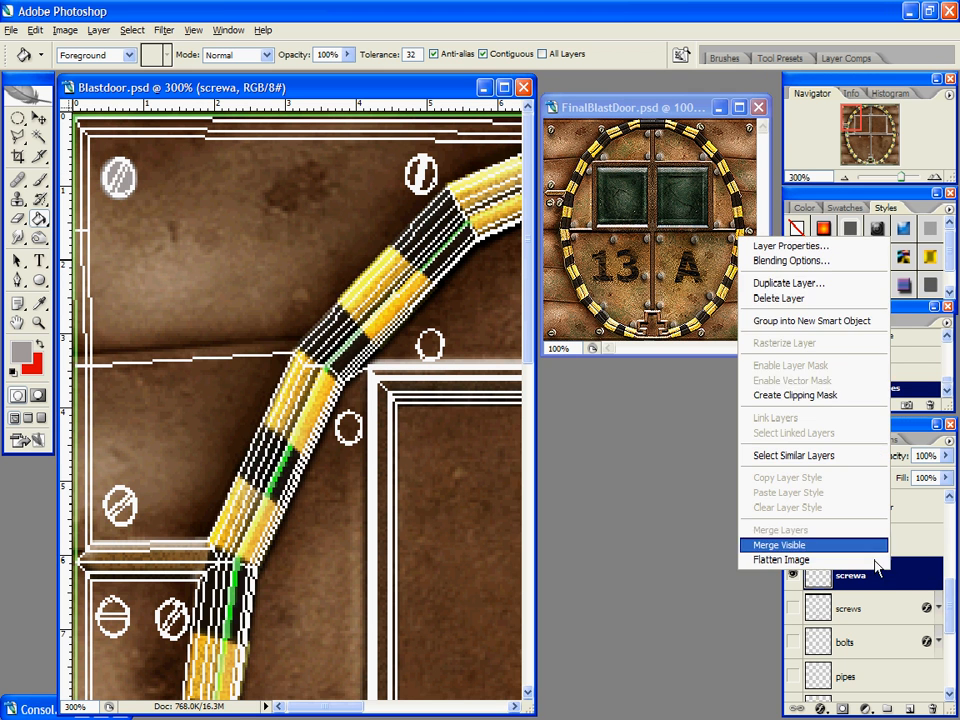
pyautogui.click(822, 262)
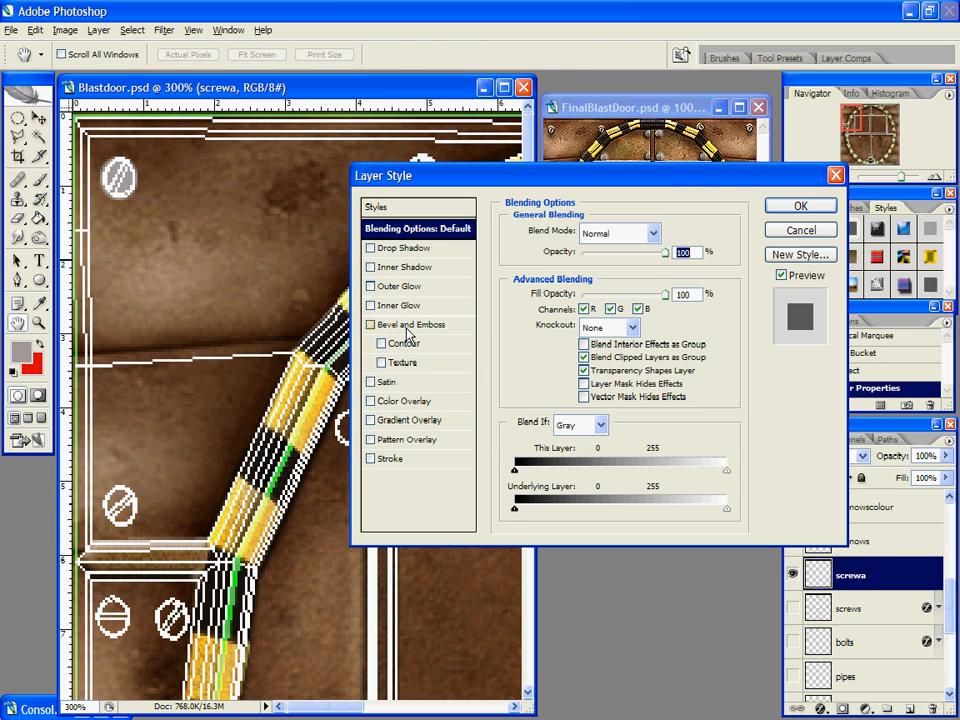
pyautogui.click(407, 327)
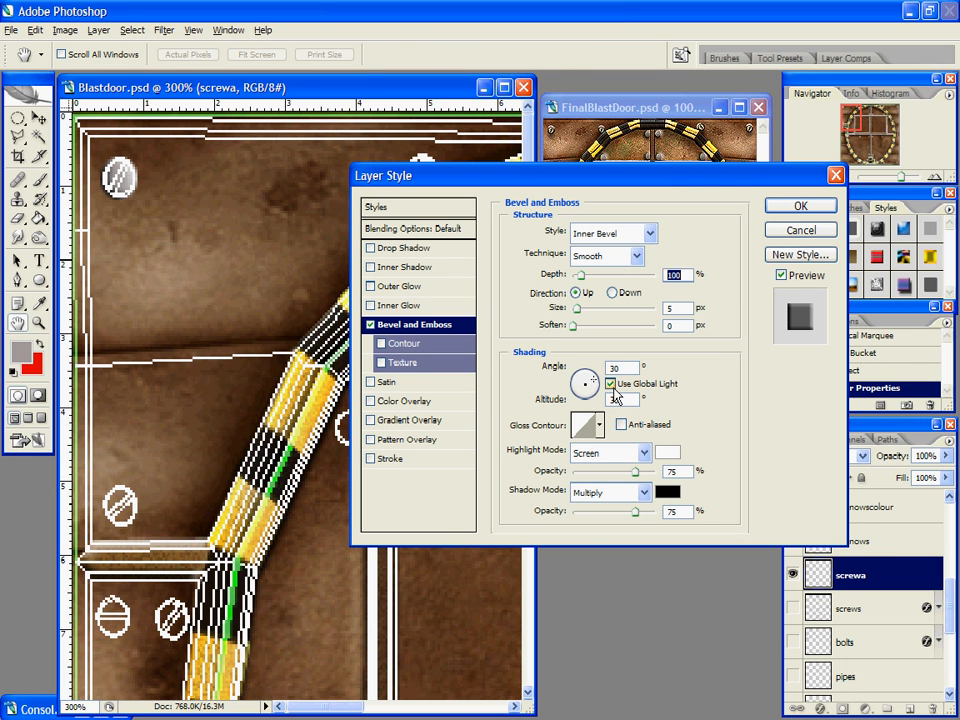
pyautogui.click(610, 383)
pyautogui.moveTo(583, 376); pyautogui.dragTo(587, 374)
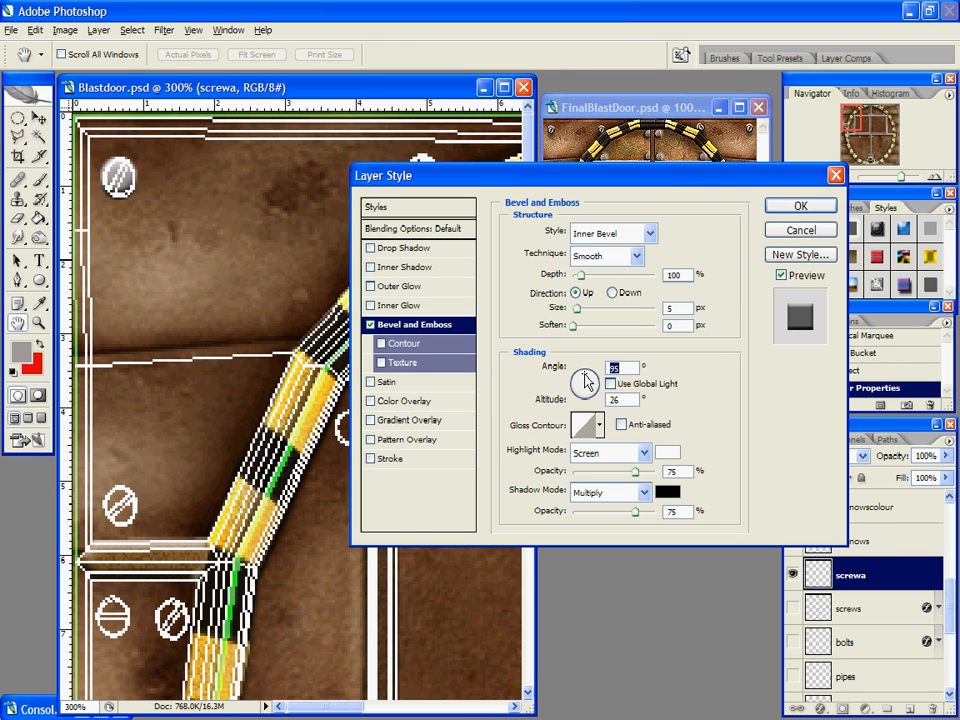
pyautogui.click(587, 374)
# Step: Compare the bevel styles on the screw and apply Pillow Emboss to the screwa layer
pyautogui.click(632, 238)
pyautogui.click(631, 238)
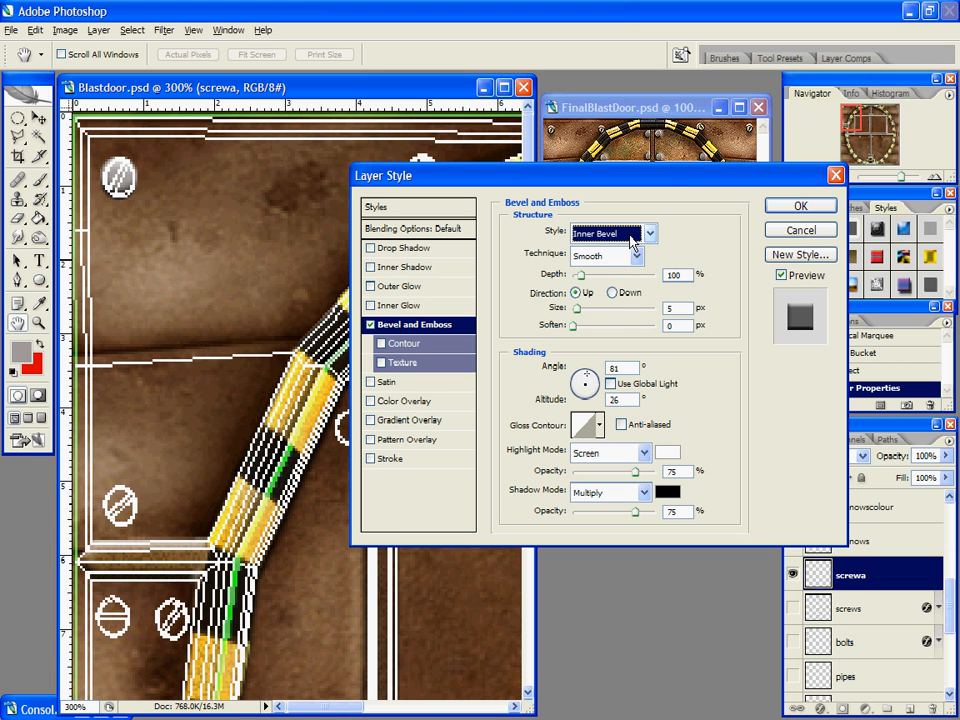
pyautogui.press('Down')
pyautogui.press('Up')
pyautogui.press('Up')
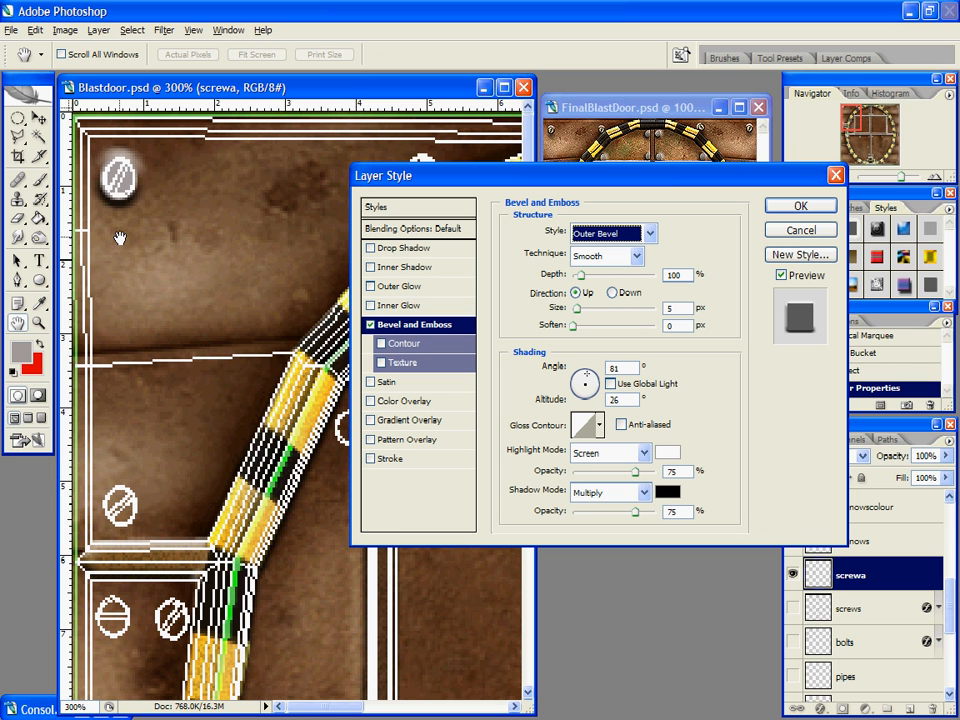
pyautogui.press('Down')
pyautogui.press('Down')
pyautogui.press('Down')
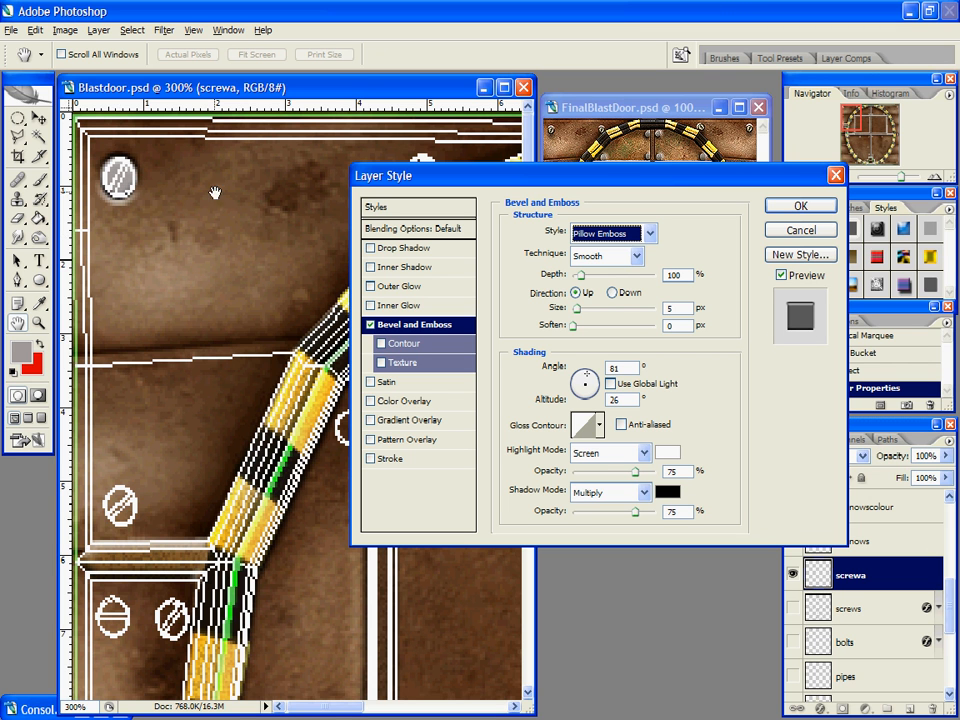
pyautogui.click(801, 206)
# Step: Check the embossed screw with the panel outlines hidden, add a new layer above screwa and show the panel layer again
pyautogui.scroll(5, 882, 622)
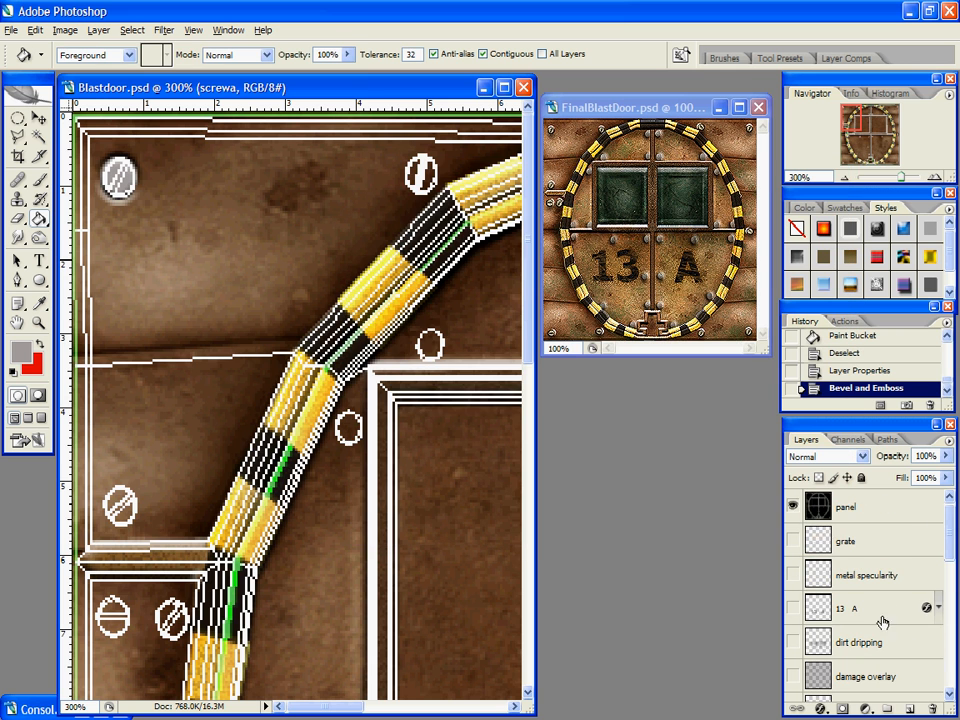
pyautogui.click(795, 508)
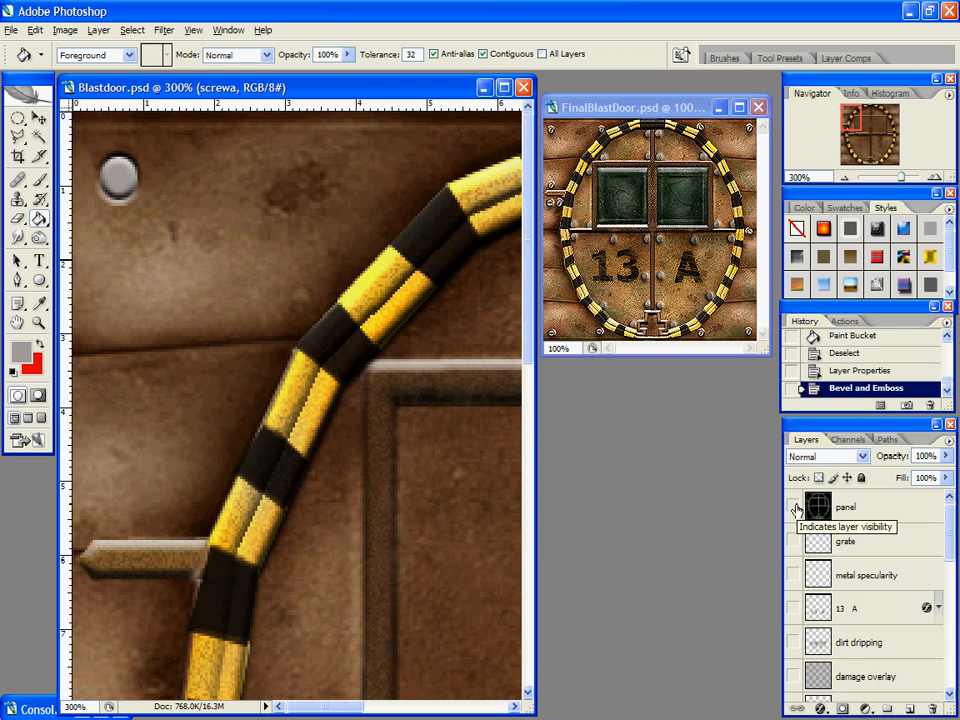
pyautogui.scroll(-5, 892, 682)
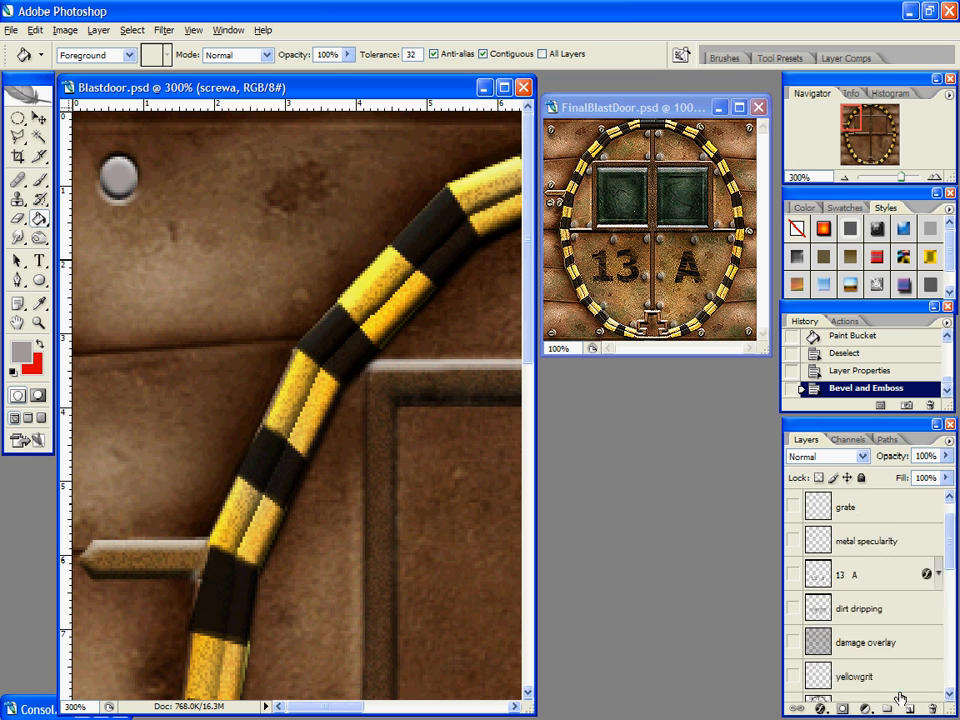
pyautogui.hotkey('ctrl', 'shift', 'alt', 'n')
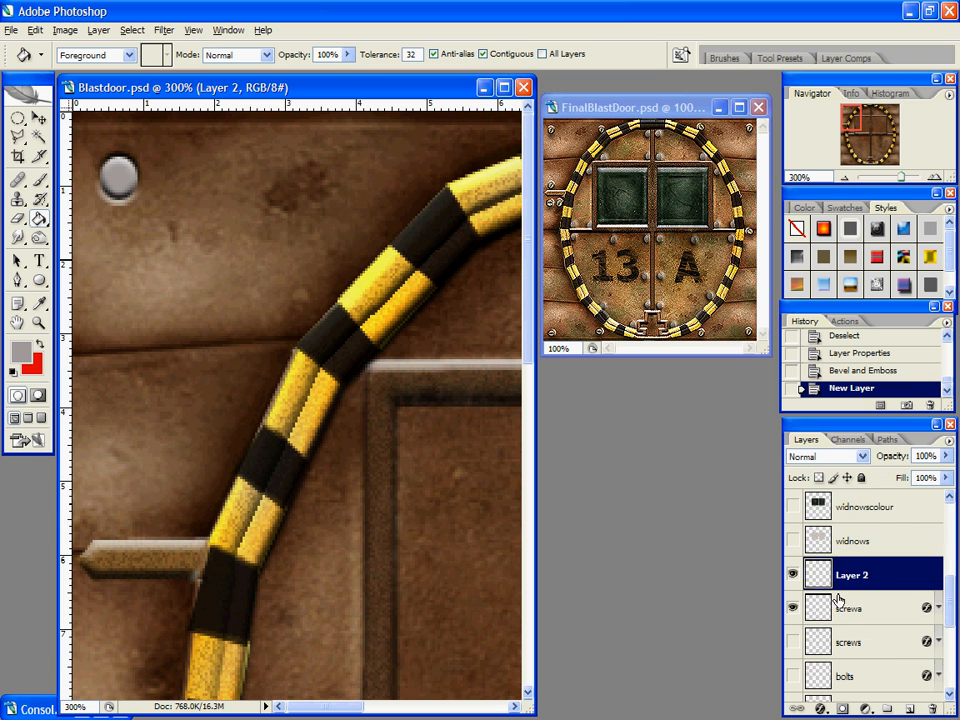
pyautogui.scroll(5, 825, 610)
pyautogui.click(793, 507)
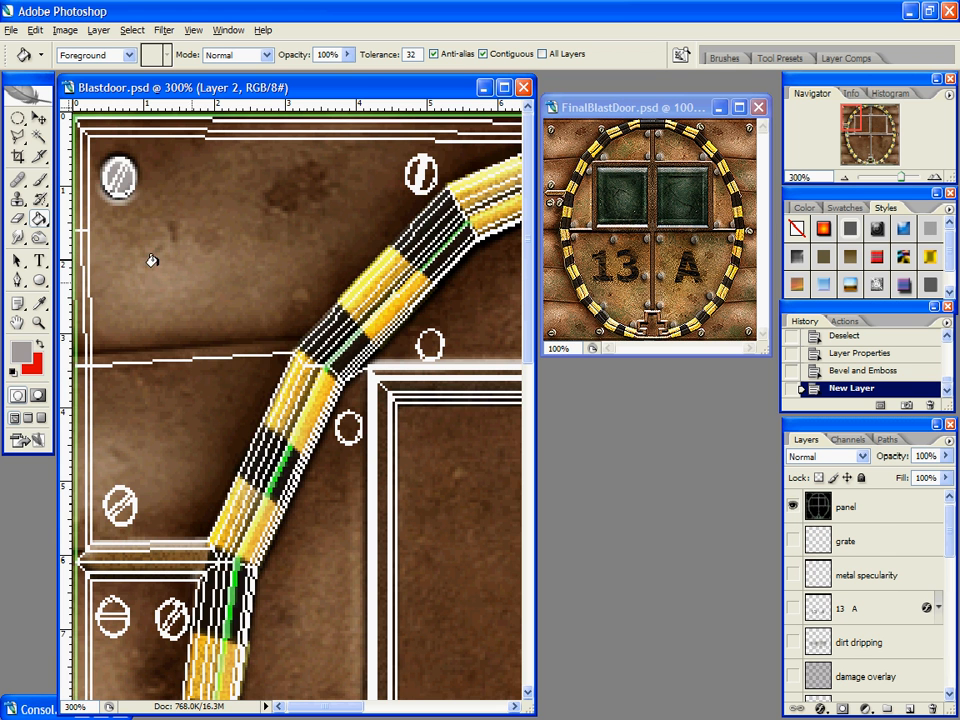
# Step: Set the foreground colour to dark grey 54504f and rename the new layer as ridge
pyautogui.click(30, 358)
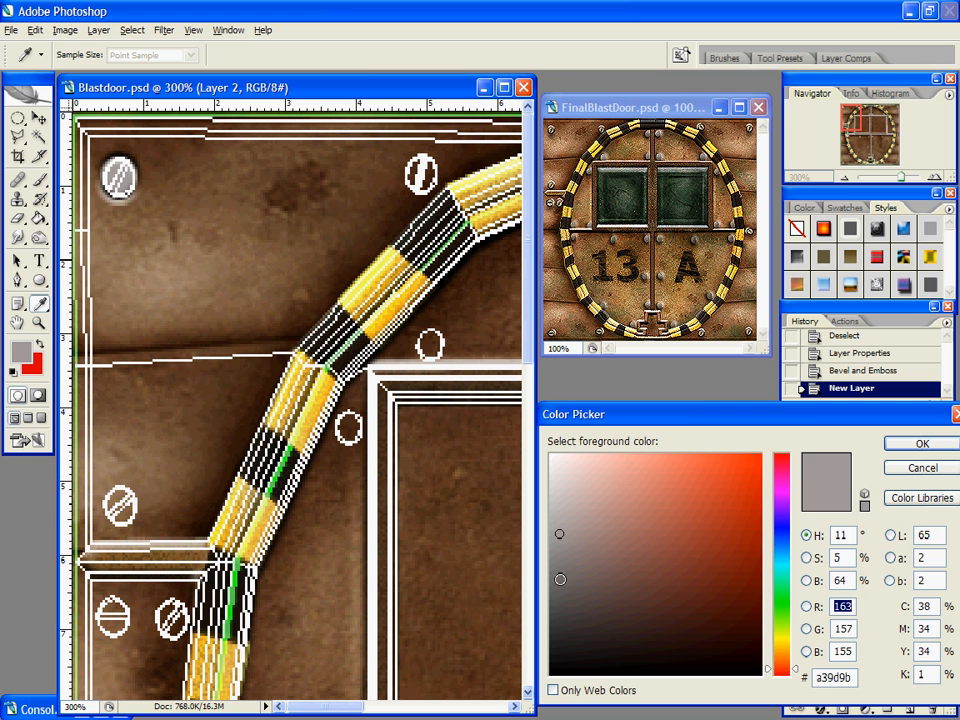
pyautogui.moveTo(561, 598); pyautogui.dragTo(561, 603)
pyautogui.click(920, 444)
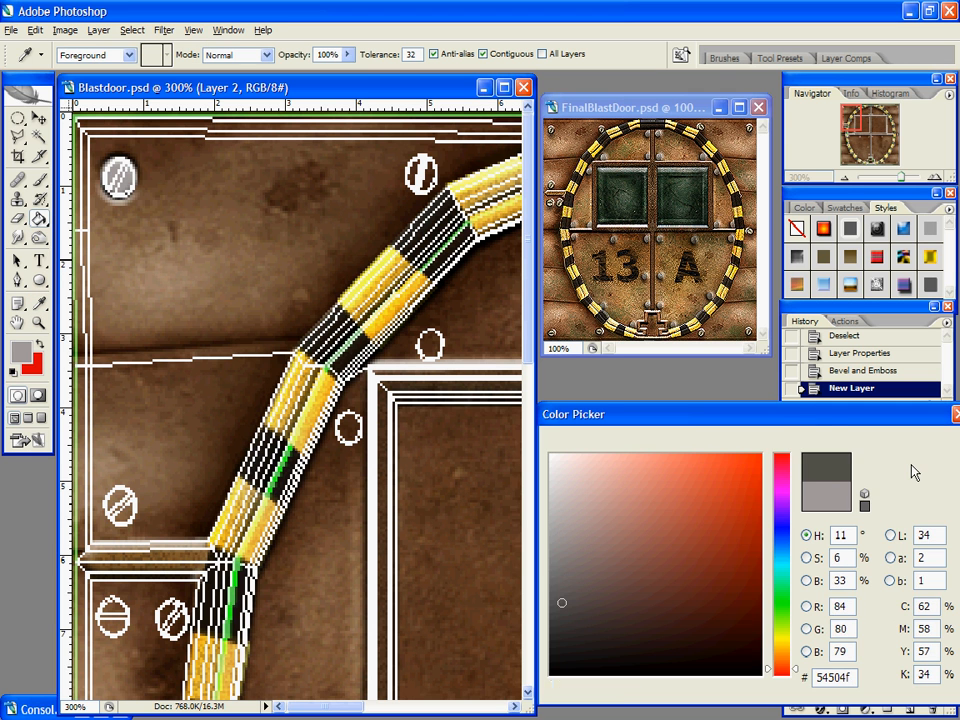
pyautogui.doubleClick(843, 577)
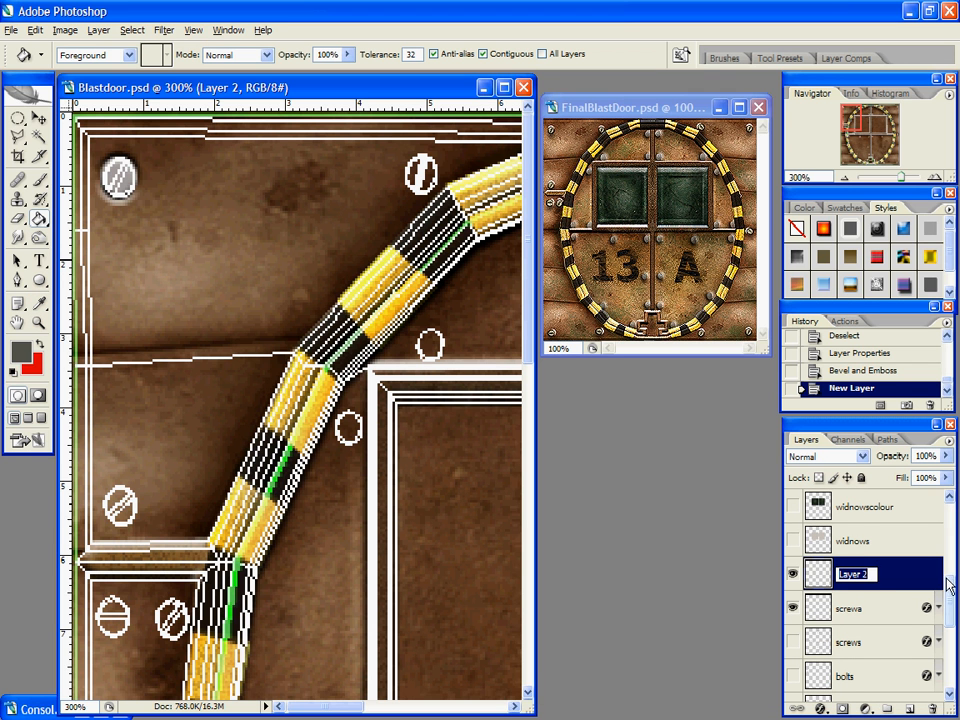
pyautogui.write('ridge')
pyautogui.press('Return')
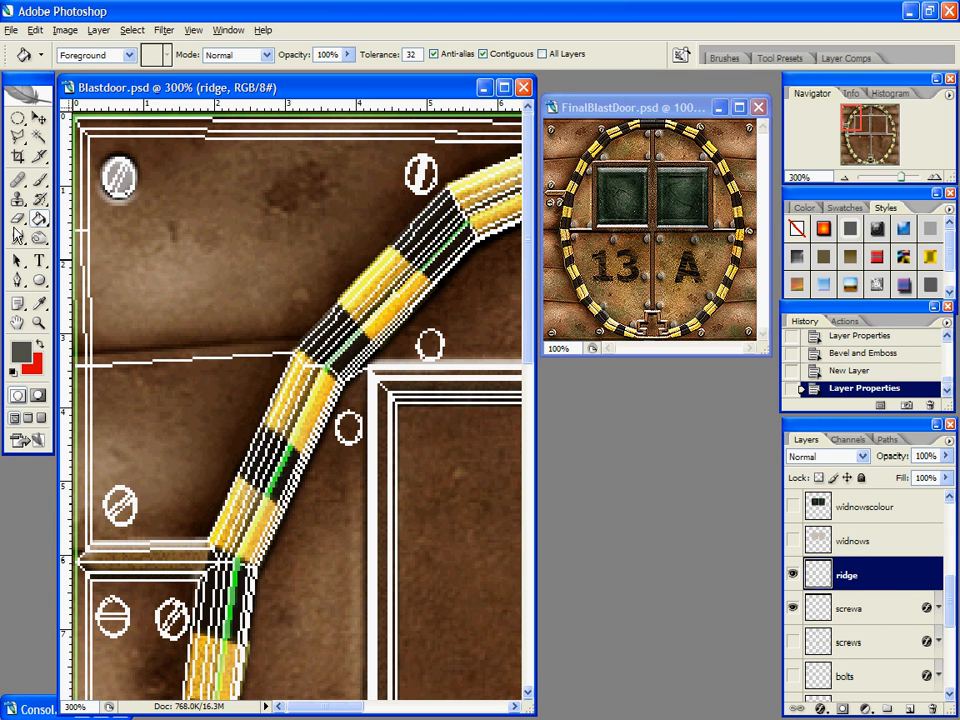
# Step: Paint a straight diagonal slot across the screw on the ridge layer with a size 2 brush and hide the panel layer
pyautogui.click(19, 119)
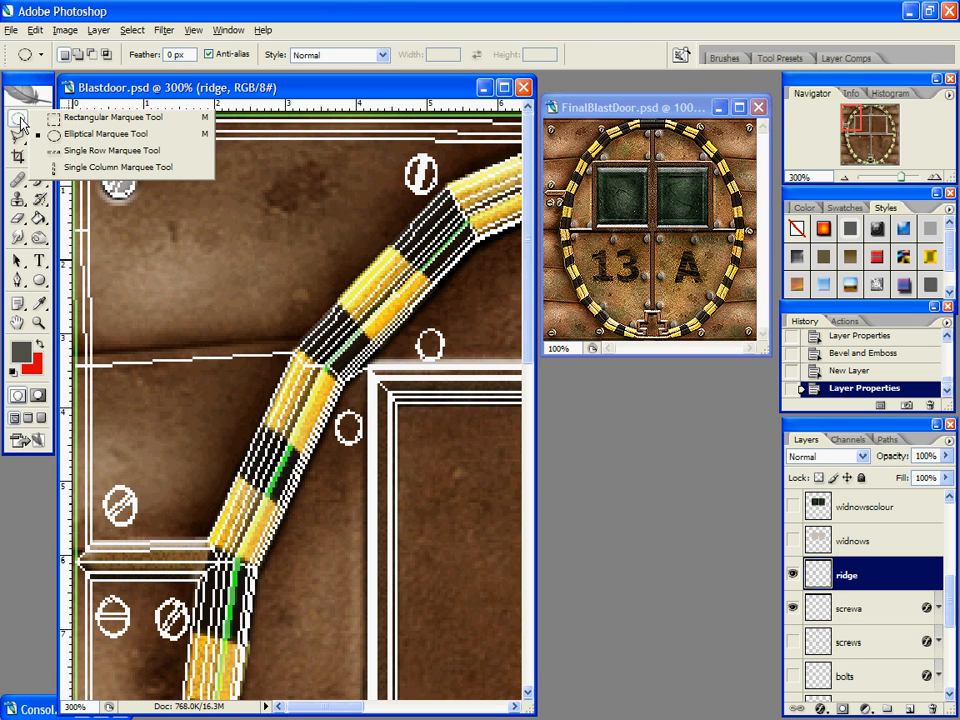
pyautogui.click(39, 180)
pyautogui.press('[')
pyautogui.press('[')
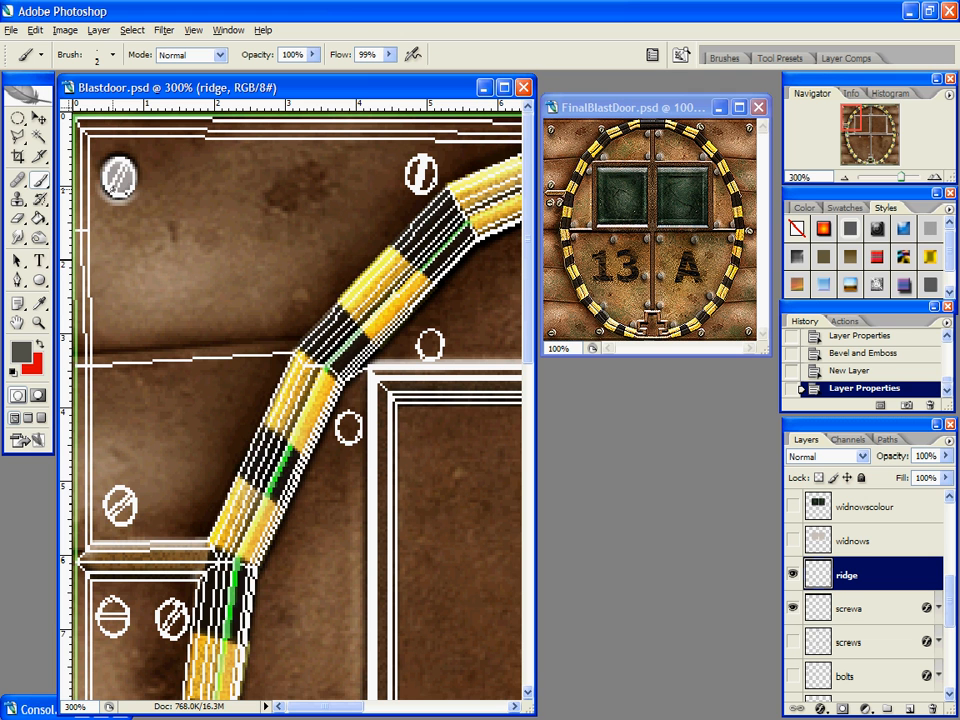
pyautogui.click(113, 191)
pyautogui.keyDown('shift'); pyautogui.click(125, 166); pyautogui.keyUp('shift')
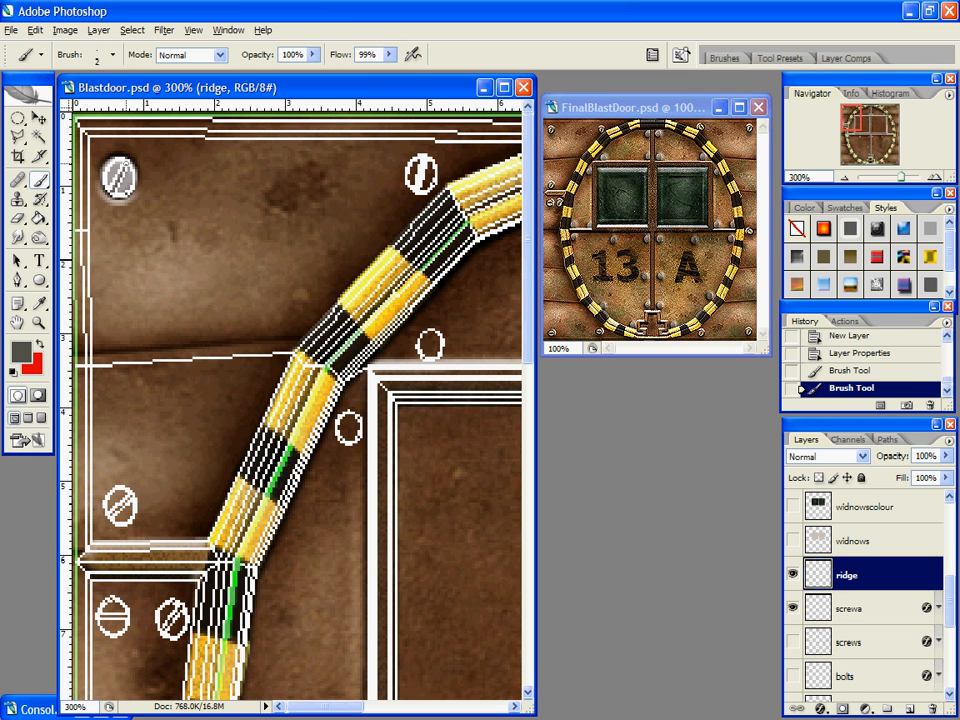
pyautogui.scroll(5, 812, 505)
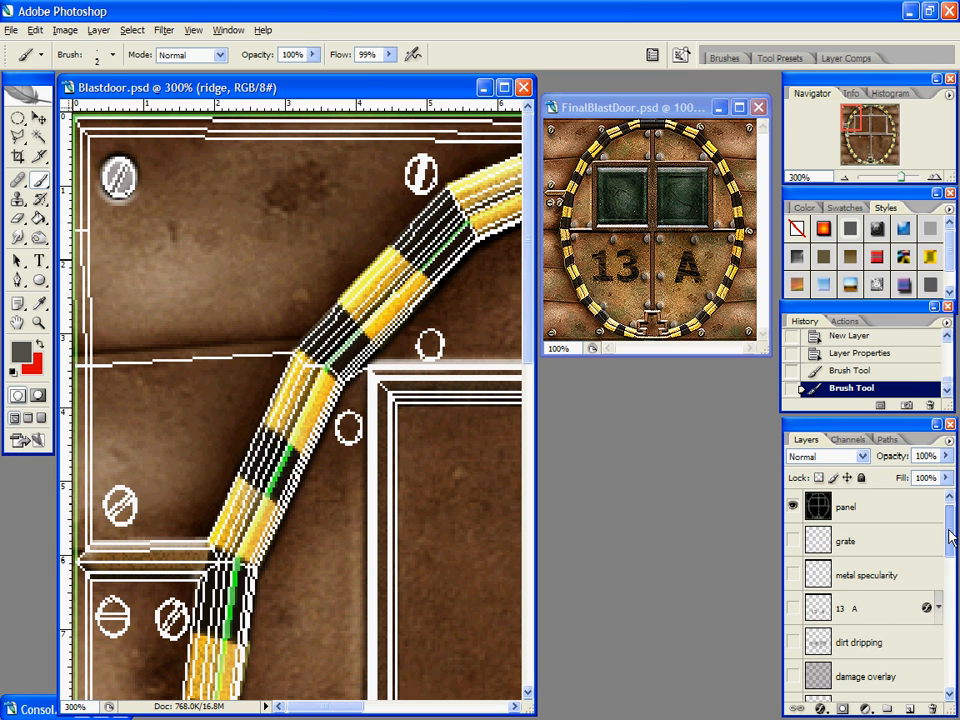
pyautogui.click(797, 508)
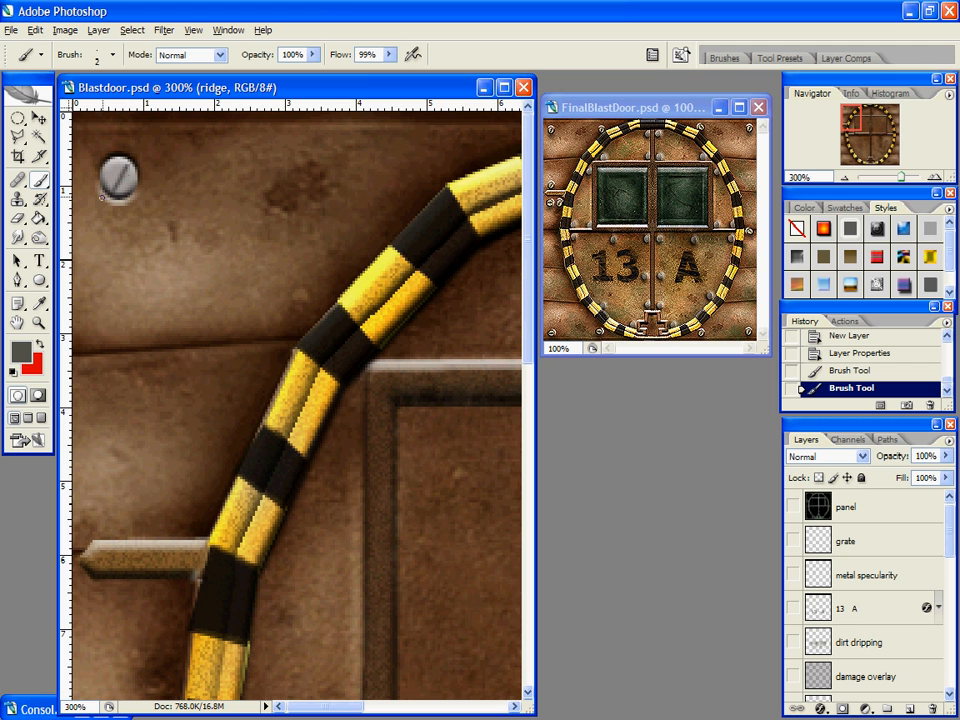
# Step: Paint a diagonal slot across the screw head on the ridge layer with the 2 px grey brush
pyautogui.click(113, 185)
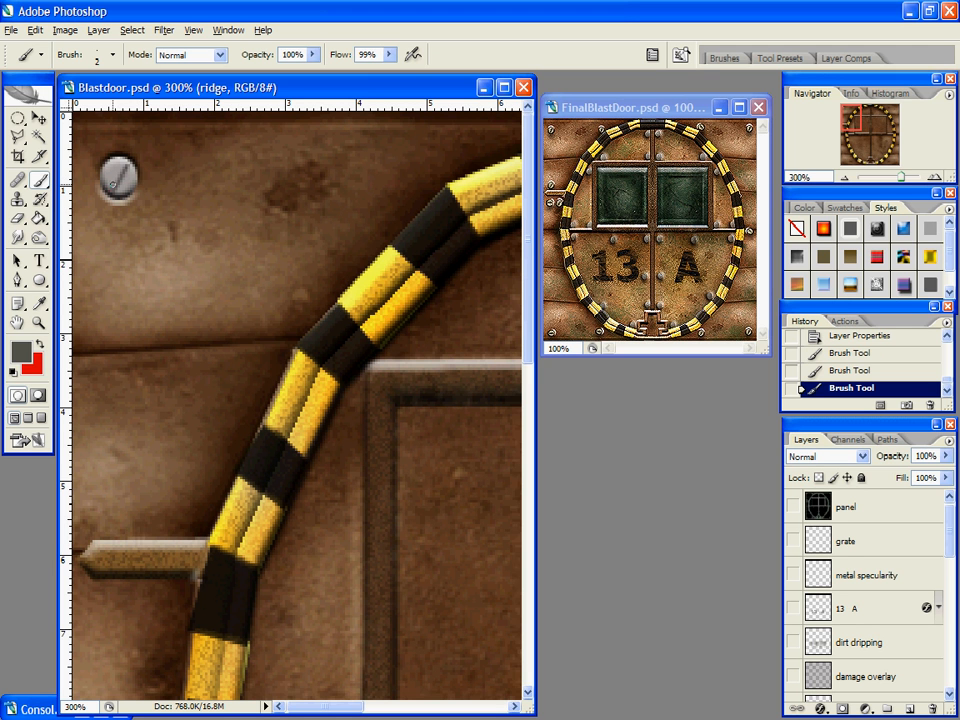
pyautogui.click(94, 125)
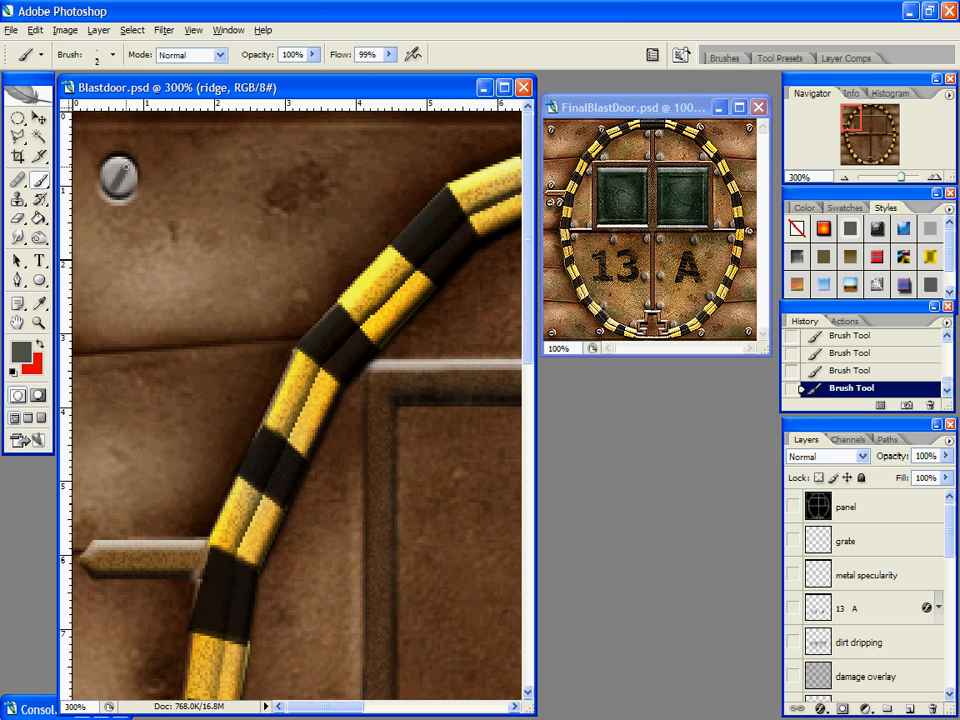
pyautogui.scroll(-6, 905, 620)
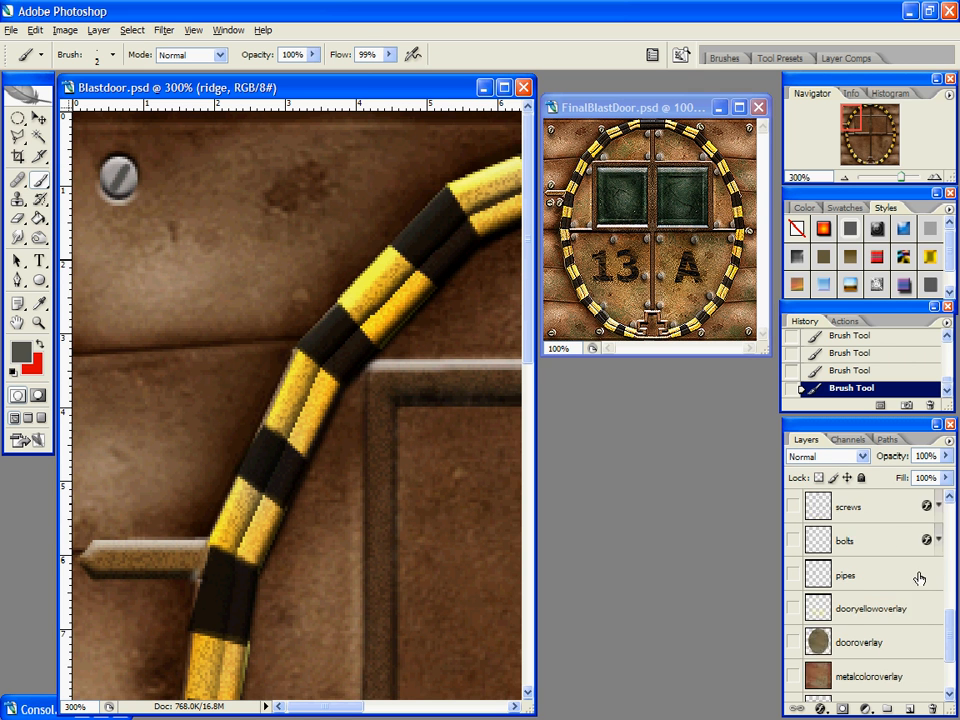
pyautogui.scroll(2, 905, 600)
pyautogui.rightClick(876, 580)
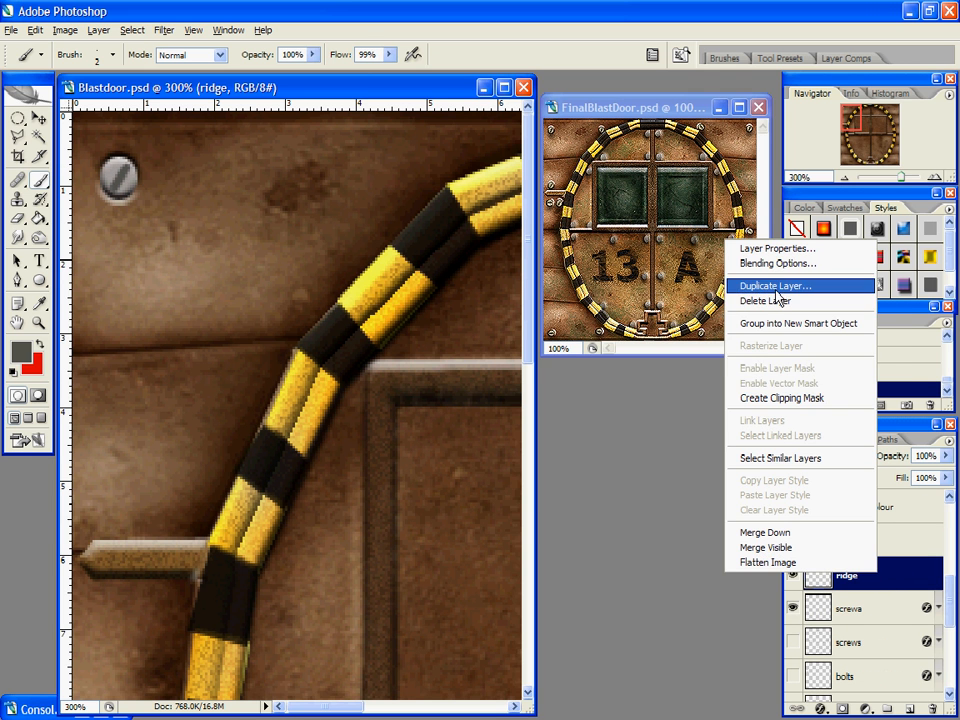
pyautogui.click(745, 264)
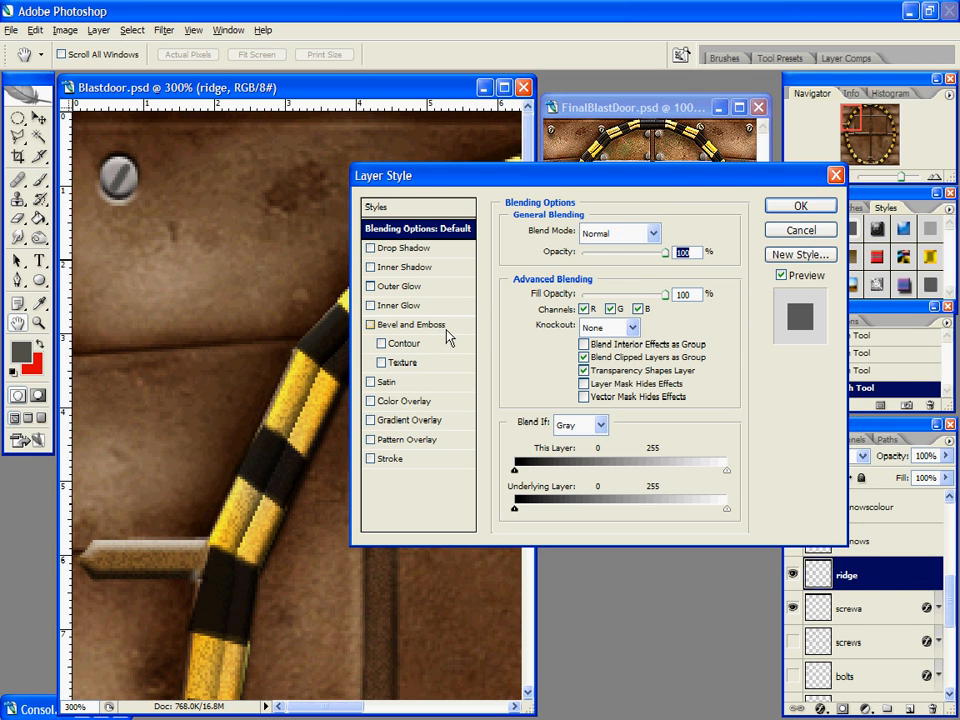
pyautogui.click(418, 324)
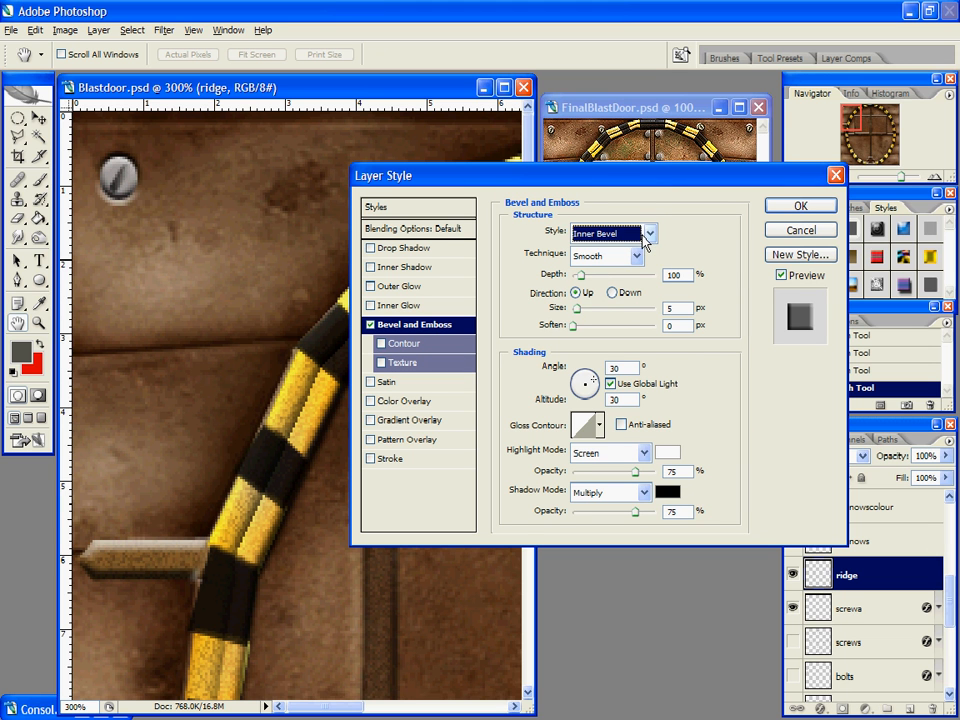
pyautogui.click(610, 383)
pyautogui.moveTo(586, 376); pyautogui.dragTo(582, 372)
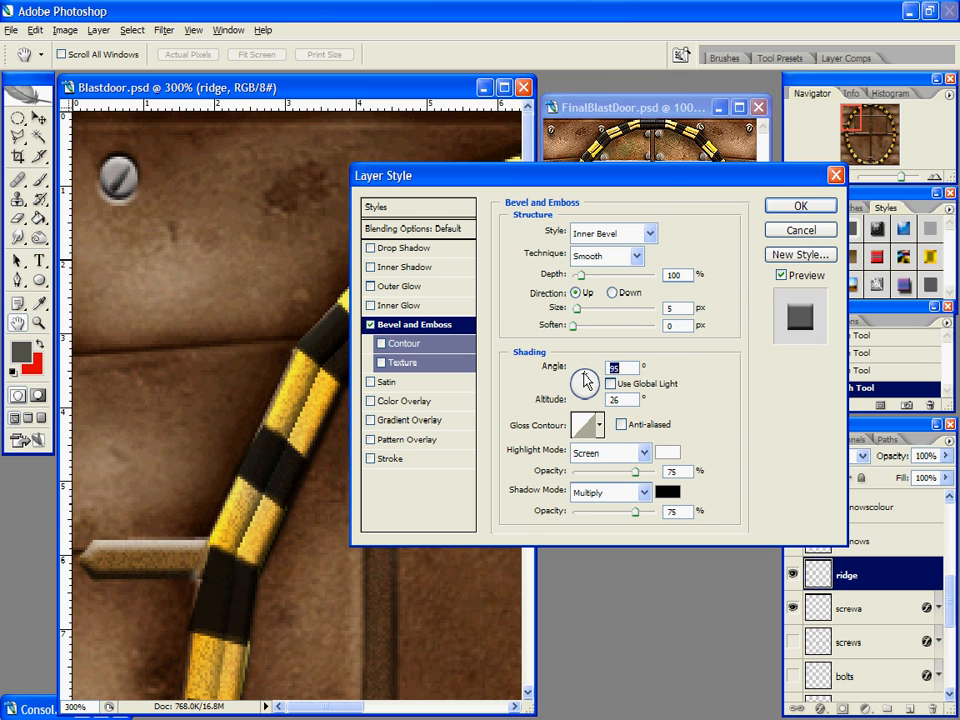
pyautogui.click(650, 233)
pyautogui.click(600, 276)
pyautogui.press('Down')
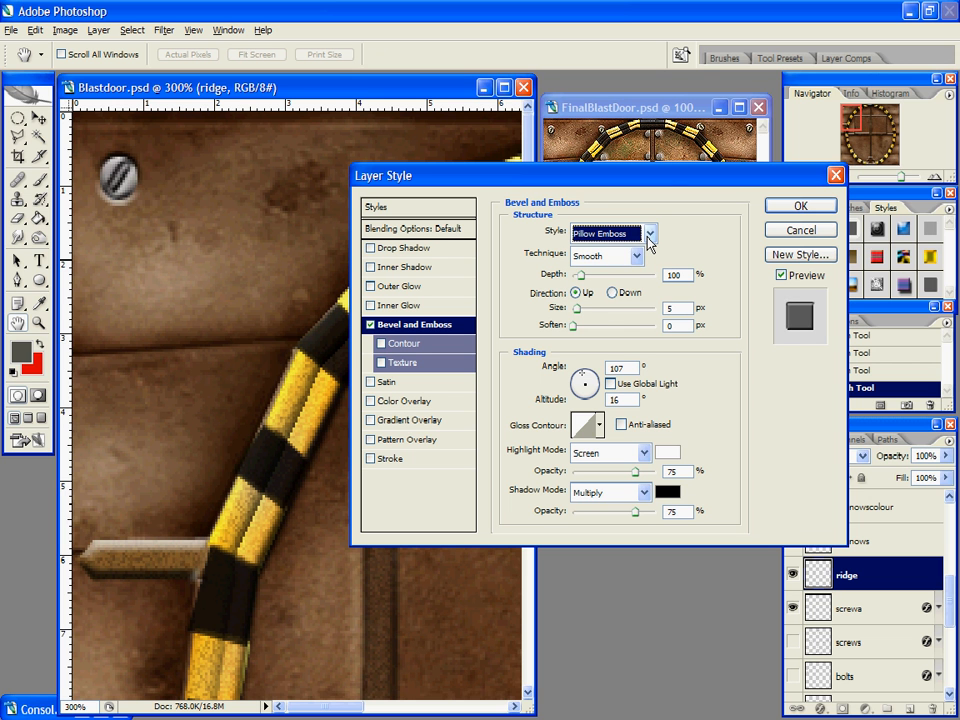
pyautogui.press('Down')
pyautogui.press('Up')
pyautogui.press('Down')
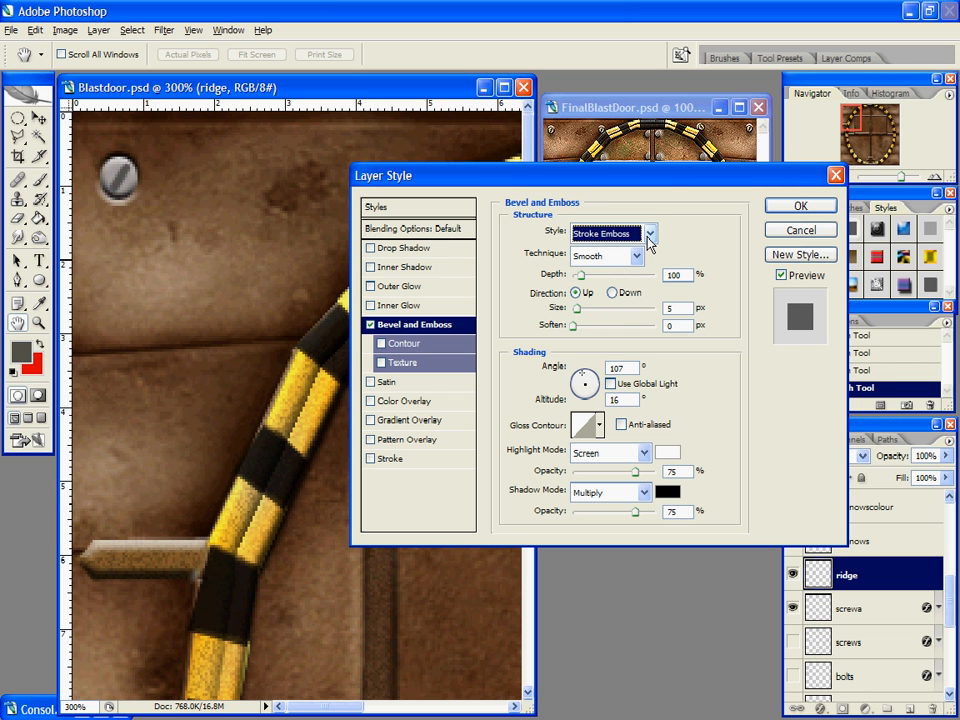
pyautogui.click(800, 231)
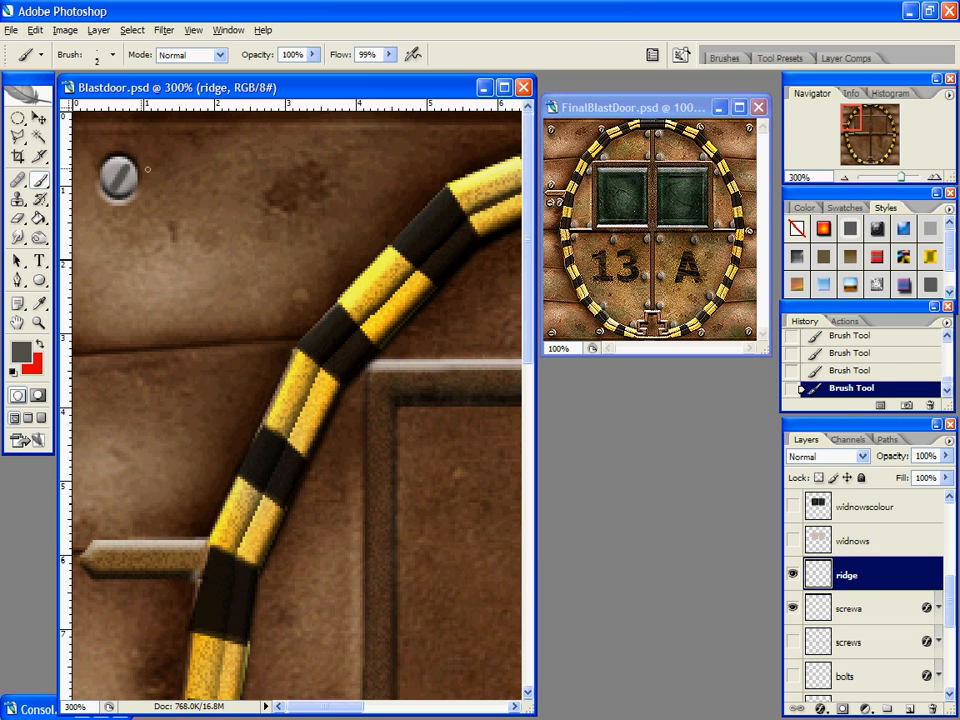
# Step: Rotate the screw slot on the ridge layer by 45° with Free Transform and nudge it into place on the head
pyautogui.click(40, 116)
pyautogui.hotkey('ctrl', 't')
pyautogui.moveTo(171, 176); pyautogui.dragTo(195, 256)
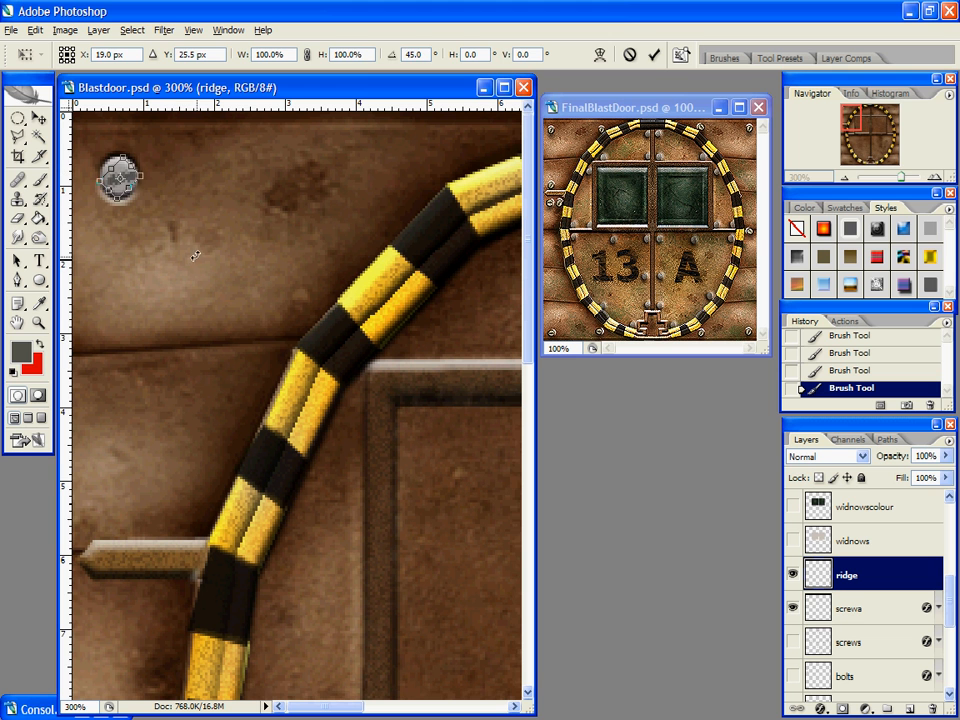
pyautogui.press('Return')
pyautogui.press('Left')
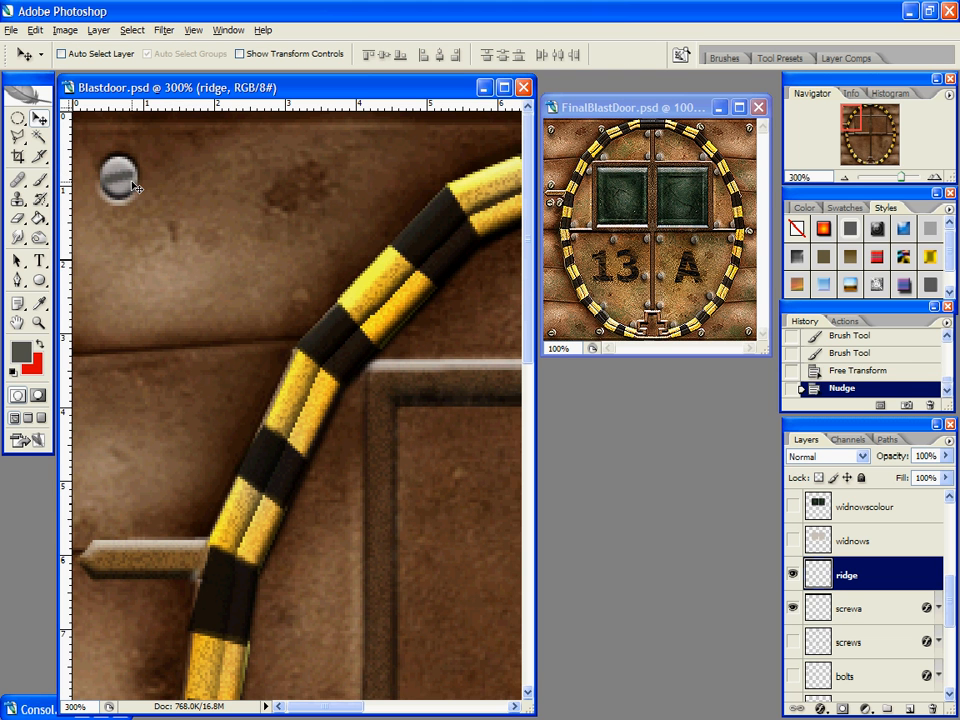
# Step: Duplicate the ridge layer, rotate the copy by -75° and nudge it up to form a cross on the screw head
pyautogui.rightClick(846, 566)
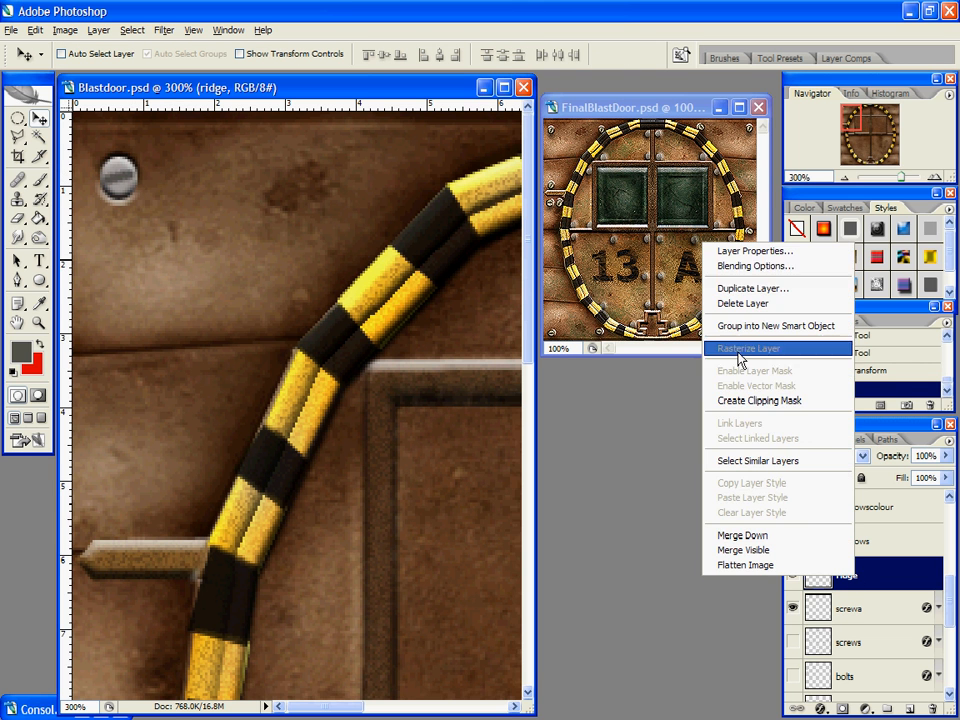
pyautogui.click(740, 285)
pyautogui.click(597, 215)
pyautogui.hotkey('ctrl', 't')
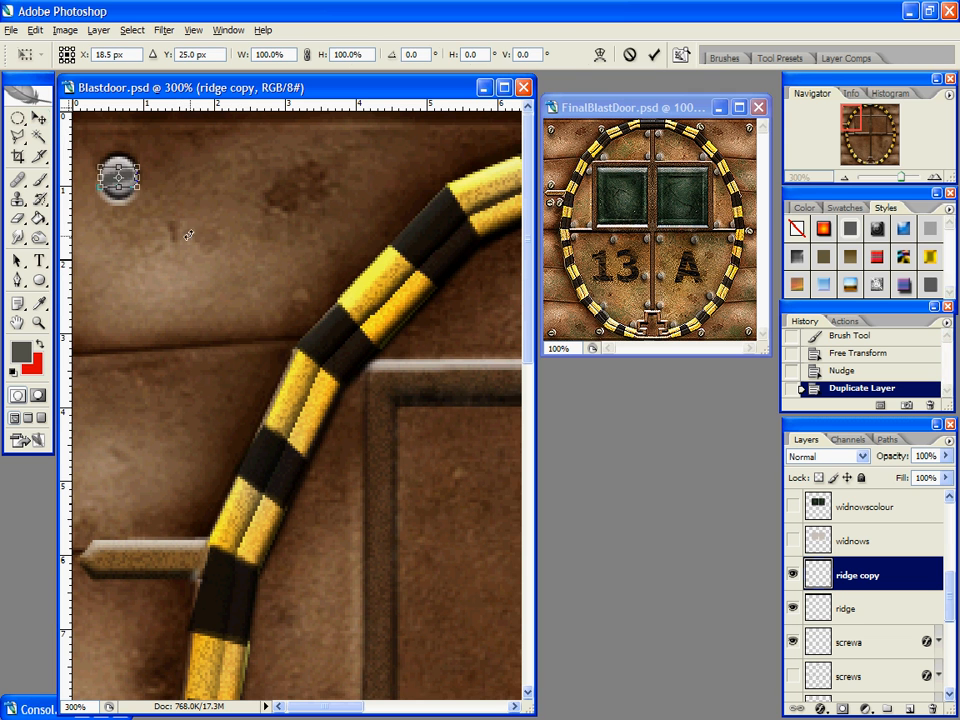
pyautogui.moveTo(186, 238); pyautogui.dragTo(252, 90)
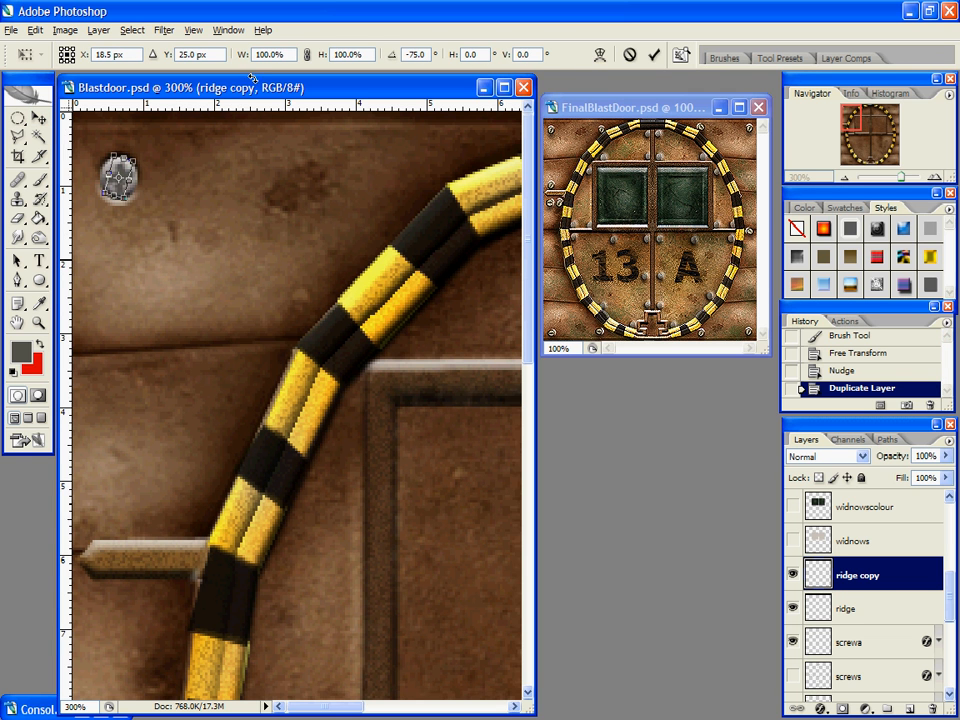
pyautogui.press('Return')
pyautogui.press('Up')
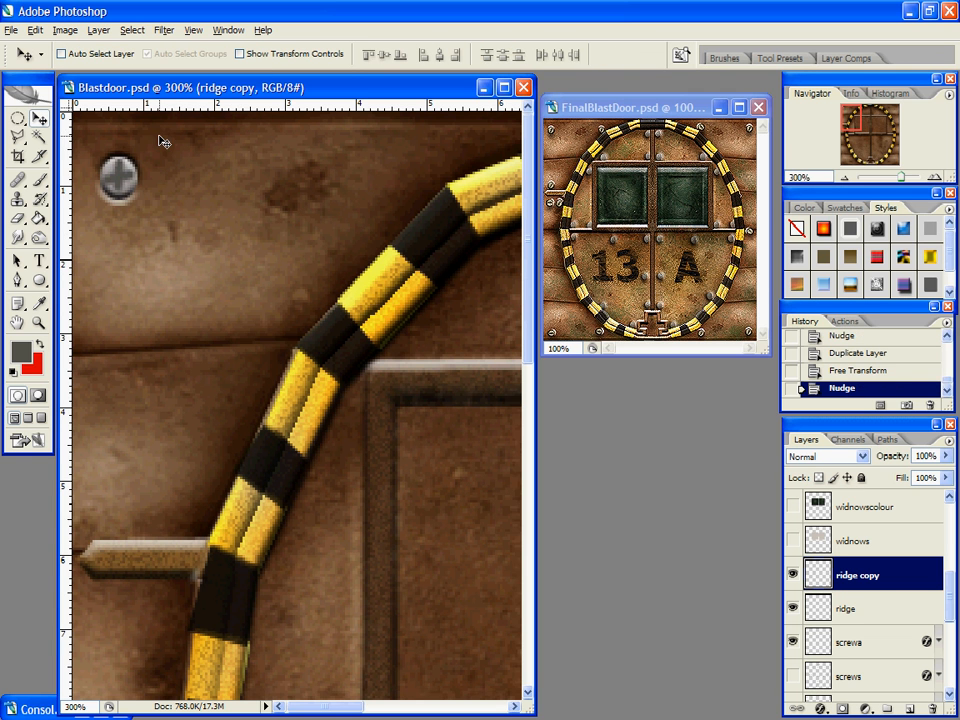
# Step: Rotate the ridge copy slightly to straighten the cross, then merge it down into the ridge layer
pyautogui.hotkey('ctrl', 't')
pyautogui.moveTo(178, 225); pyautogui.dragTo(186, 220)
pyautogui.press('Return')
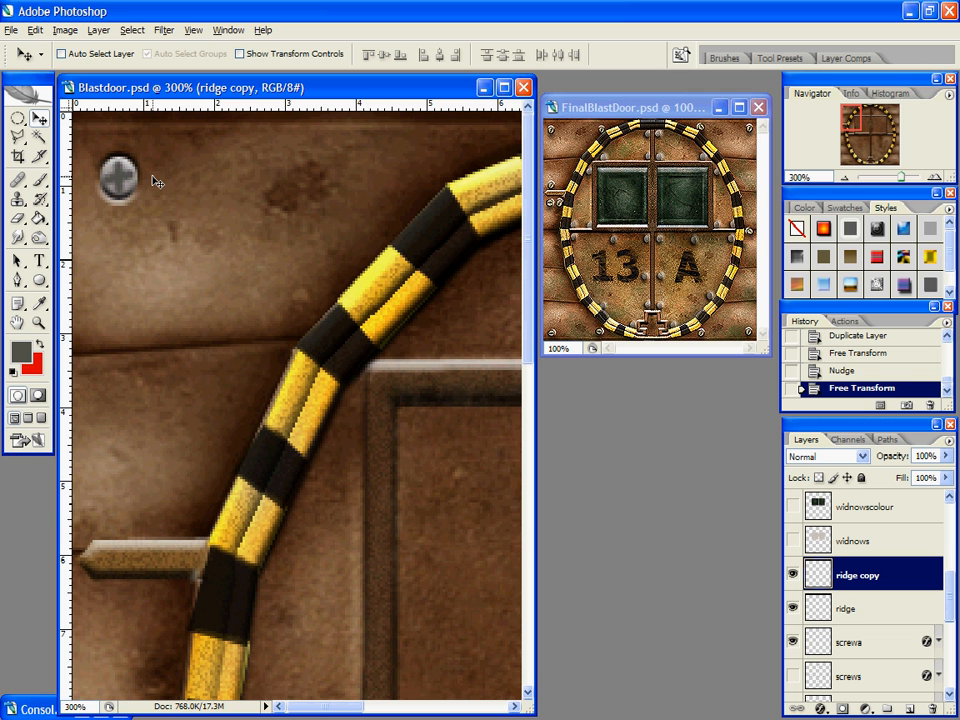
pyautogui.hotkey('ctrl', 'e')
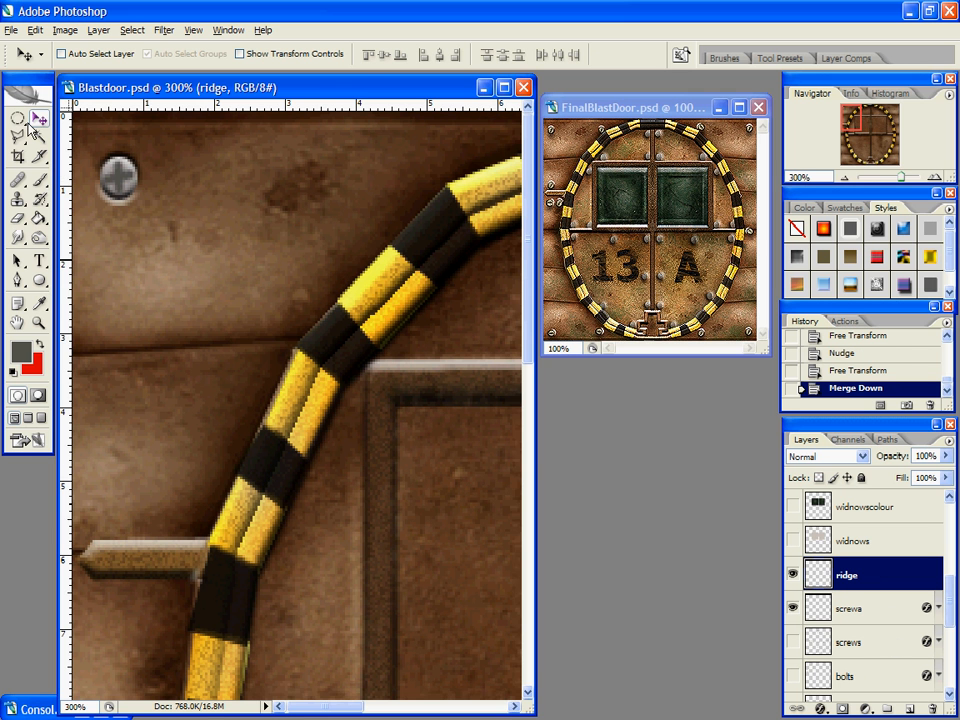
# Step: Darken the cross slot on the screw head using the Burn tool with a 2 px brush, Midtones range and 30% exposure
pyautogui.press('z')
pyautogui.click(116, 168)
pyautogui.click(133, 205)
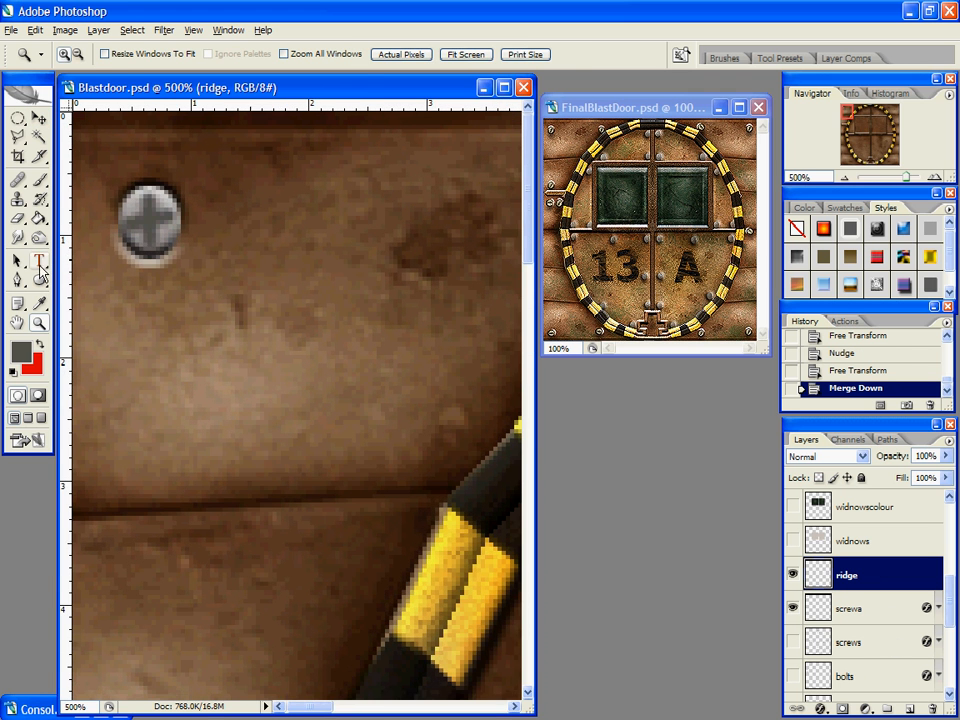
pyautogui.press('o')
pyautogui.press('[')
pyautogui.press('[')
pyautogui.press('[')
pyautogui.press('[')
pyautogui.press('[')
pyautogui.press('[')
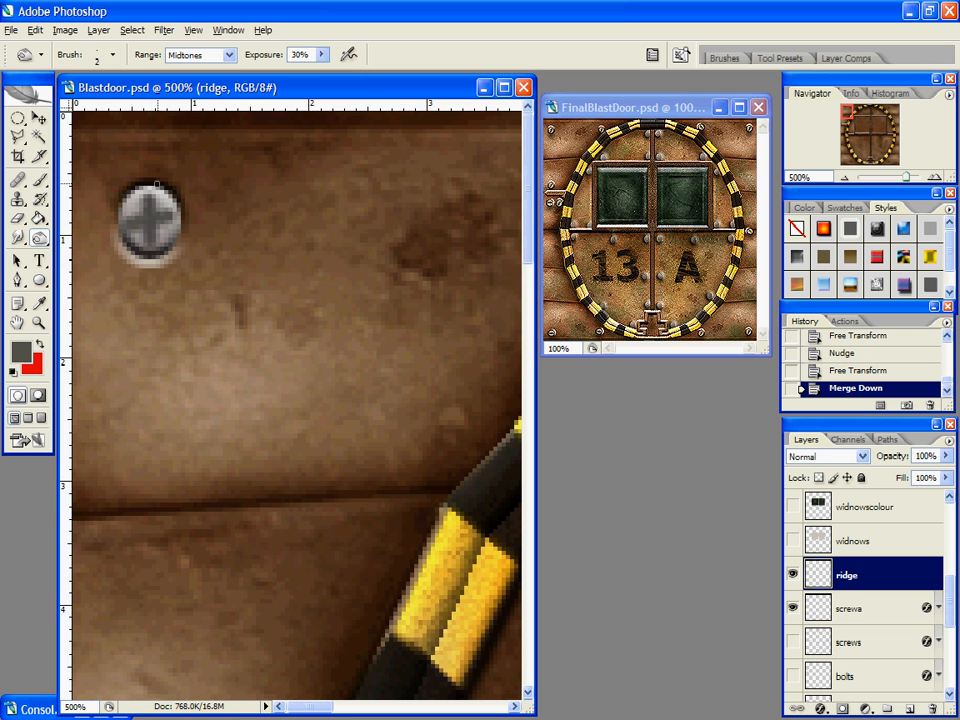
pyautogui.moveTo(136, 212)
pyautogui.mouseDown()
pyautogui.moveTo(180, 211)
pyautogui.moveTo(131, 215)
pyautogui.moveTo(171, 211)
pyautogui.moveTo(141, 218)
pyautogui.moveTo(150, 217)
pyautogui.moveTo(146, 237)
pyautogui.moveTo(151, 187)
pyautogui.moveTo(152, 253)
pyautogui.moveTo(149, 195)
pyautogui.moveTo(133, 228)
pyautogui.mouseUp()
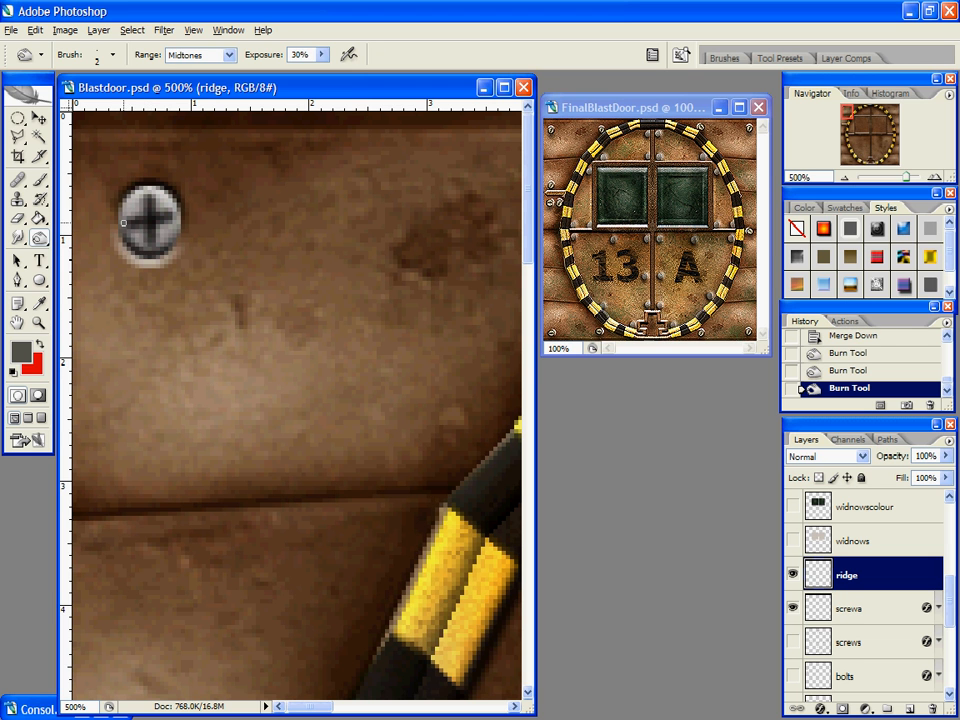
pyautogui.click(123, 222)
# Step: Brighten parts of the screw head on the screwa layer using the Dodge tool with a small brush, Midtones range and 21% exposure
pyautogui.click(843, 607)
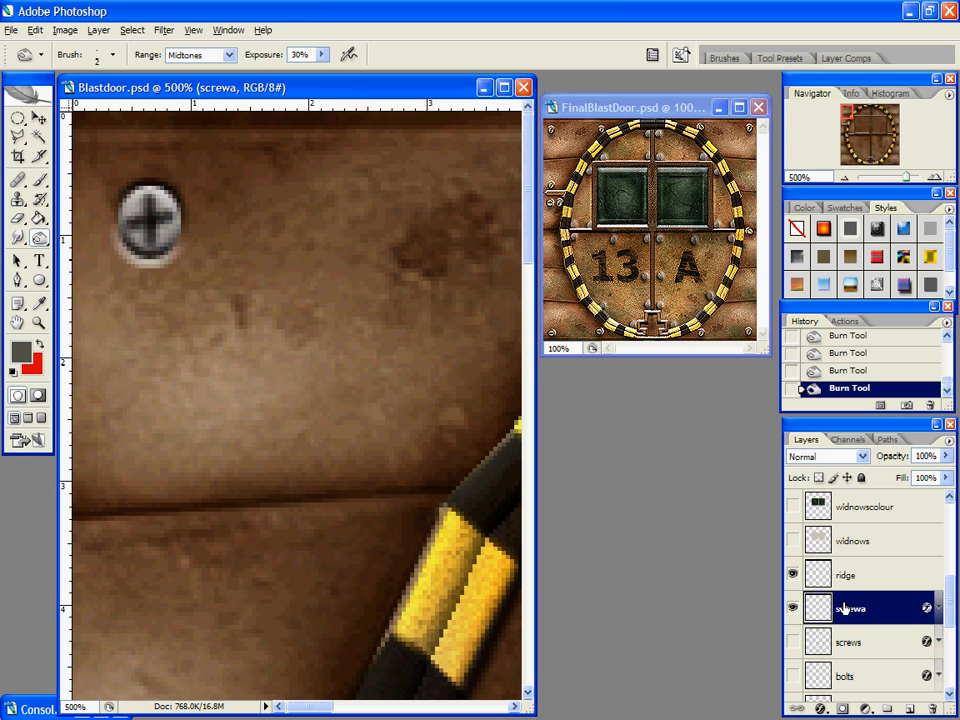
pyautogui.click(38, 184)
pyautogui.click(37, 238)
pyautogui.click(72, 241)
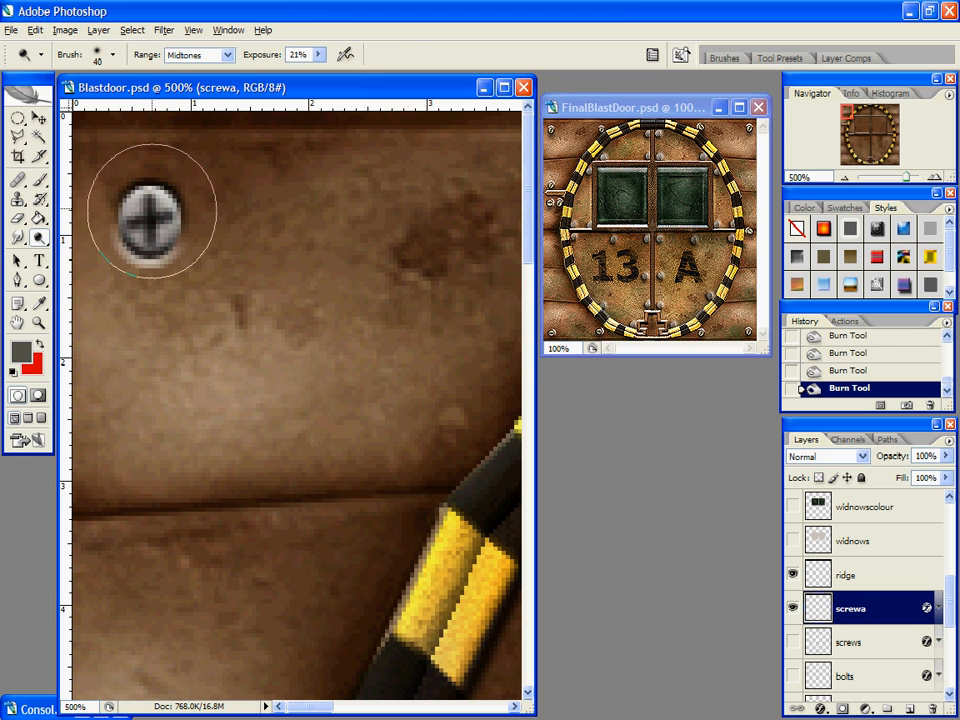
pyautogui.press('[')
pyautogui.press('[')
pyautogui.press('[')
pyautogui.press('[')
pyautogui.press('[')
pyautogui.press('[')
pyautogui.press('[')
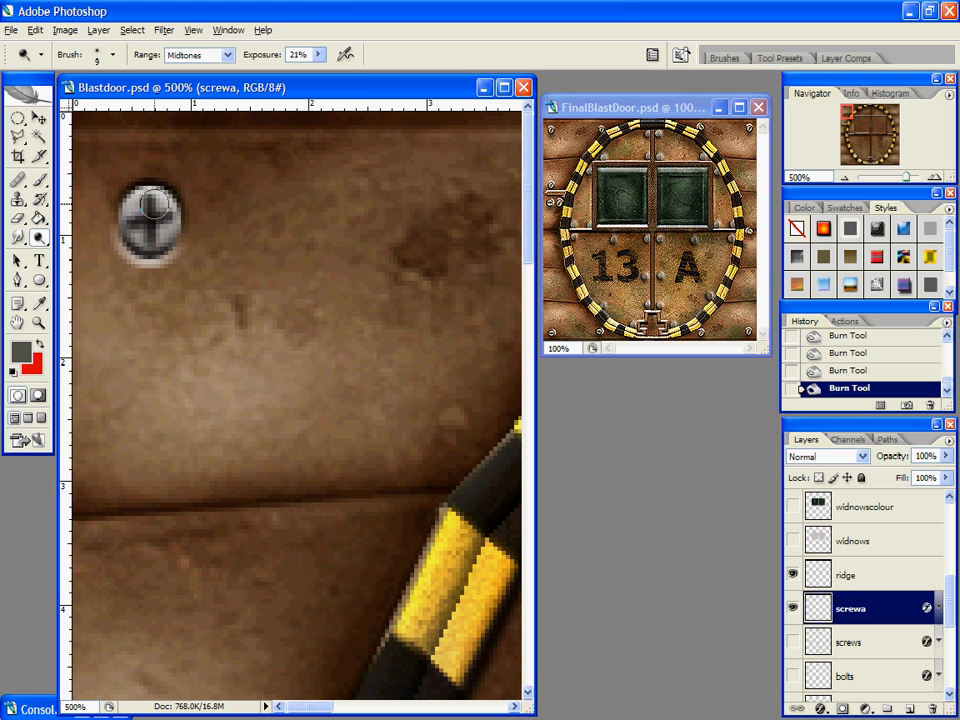
pyautogui.moveTo(117, 203)
pyautogui.mouseDown()
pyautogui.moveTo(149, 241)
pyautogui.moveTo(175, 217)
pyautogui.moveTo(138, 250)
pyautogui.mouseUp()
pyautogui.moveTo(106, 180); pyautogui.dragTo(132, 201)
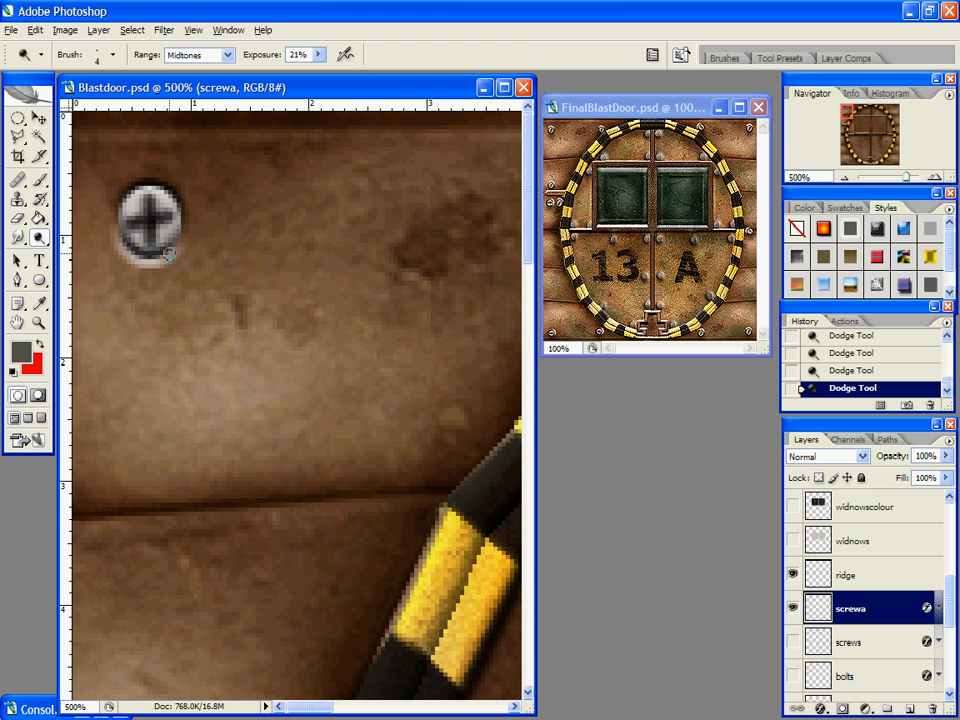
# Step: Open the recent file metal_rusty1.jpg, copy a small rectangular patch from its lower area and close the file
pyautogui.press('z')
pyautogui.click(264, 281)
pyautogui.keyDown('alt'); pyautogui.click(266, 284); pyautogui.keyUp('alt')
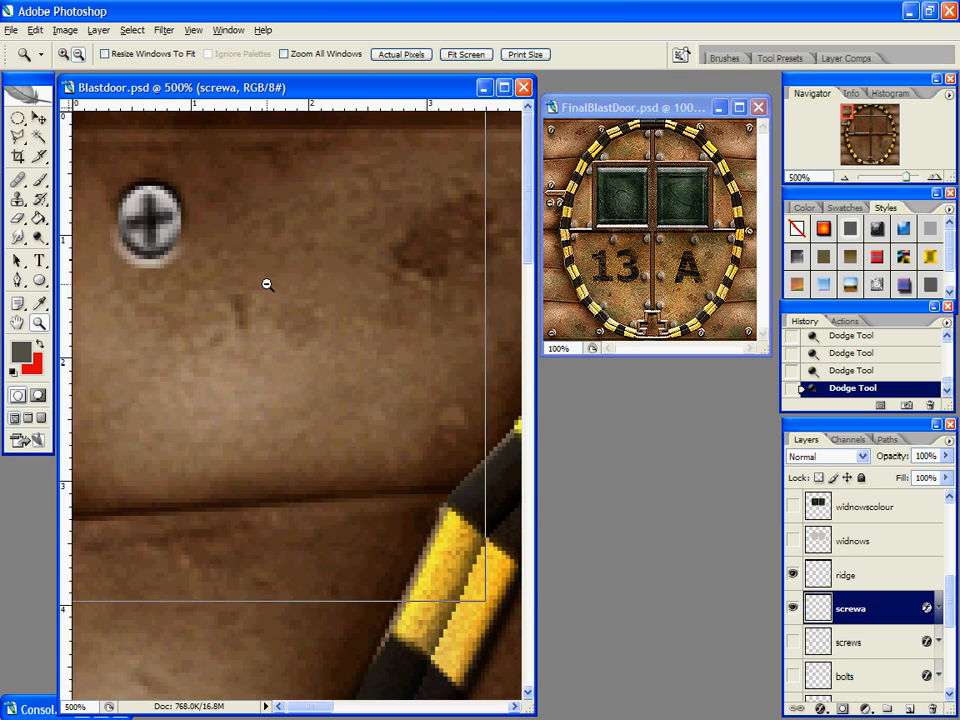
pyautogui.keyDown('alt'); pyautogui.click(266, 284); pyautogui.keyUp('alt')
pyautogui.keyDown('alt'); pyautogui.click(266, 284); pyautogui.keyUp('alt')
pyautogui.keyDown('alt'); pyautogui.click(266, 284); pyautogui.keyUp('alt')
pyautogui.keyDown('alt'); pyautogui.click(266, 284); pyautogui.keyUp('alt')
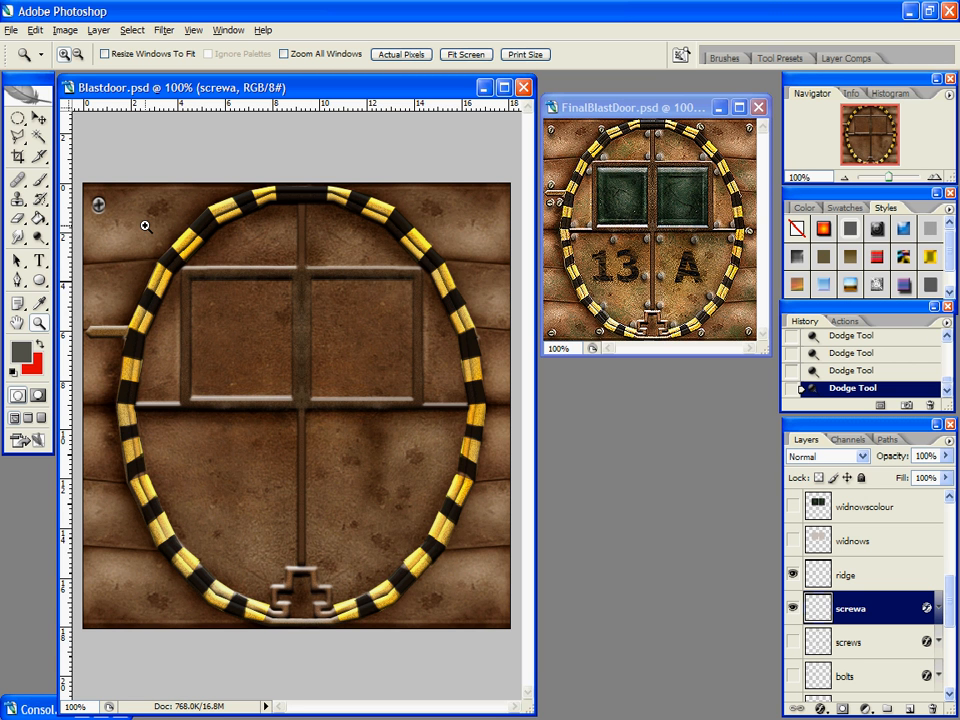
pyautogui.click(12, 31)
pyautogui.moveTo(70, 108)
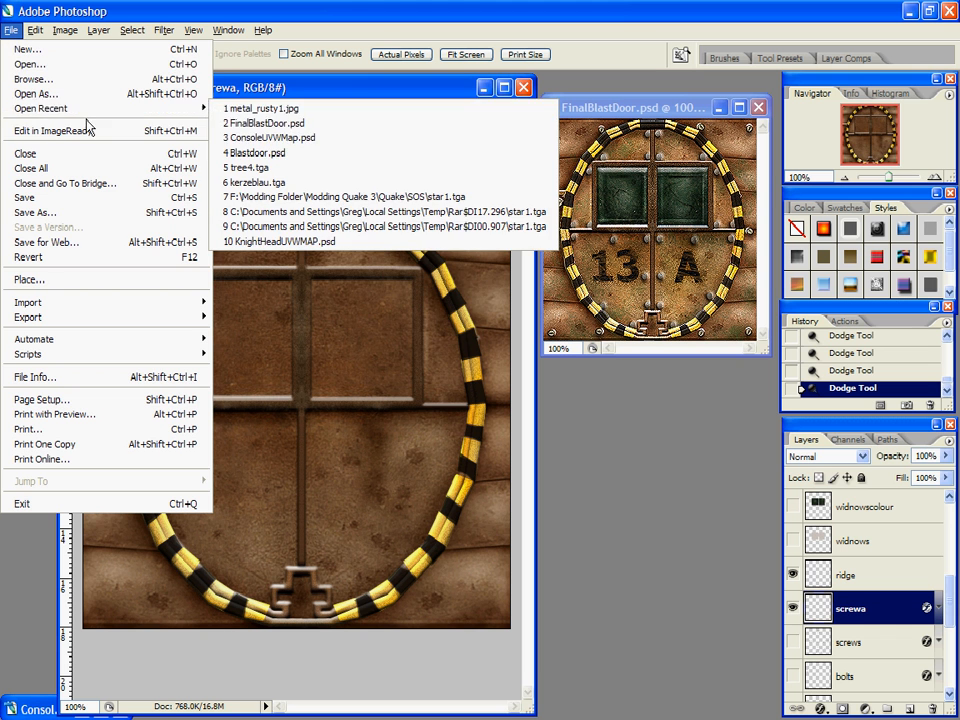
pyautogui.click(400, 118)
pyautogui.click(17, 118)
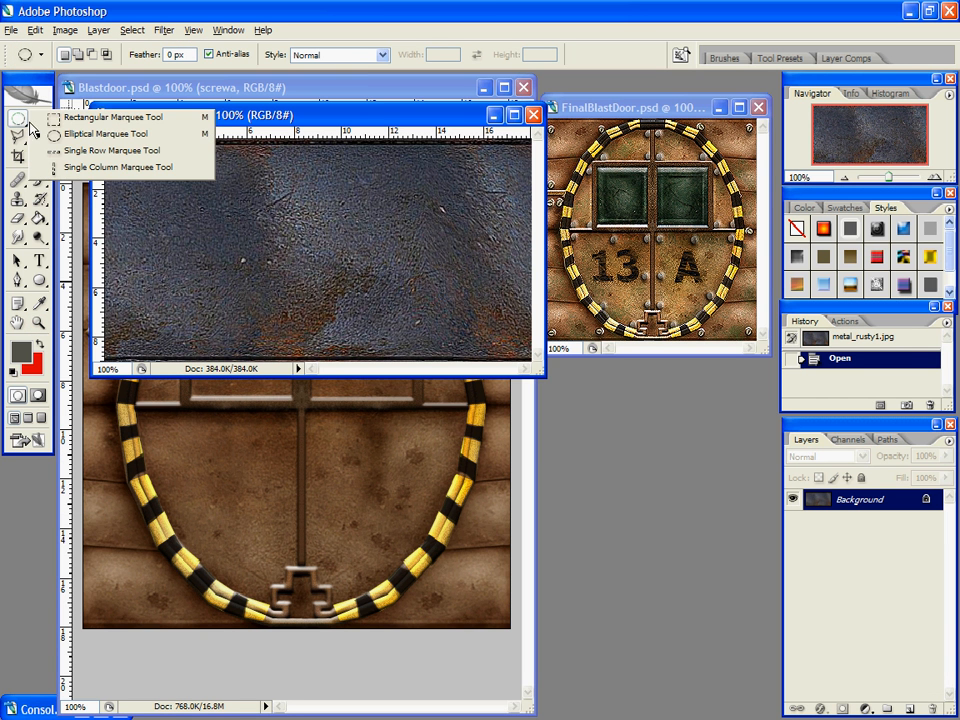
pyautogui.click(105, 117)
pyautogui.moveTo(163, 334); pyautogui.dragTo(131, 288)
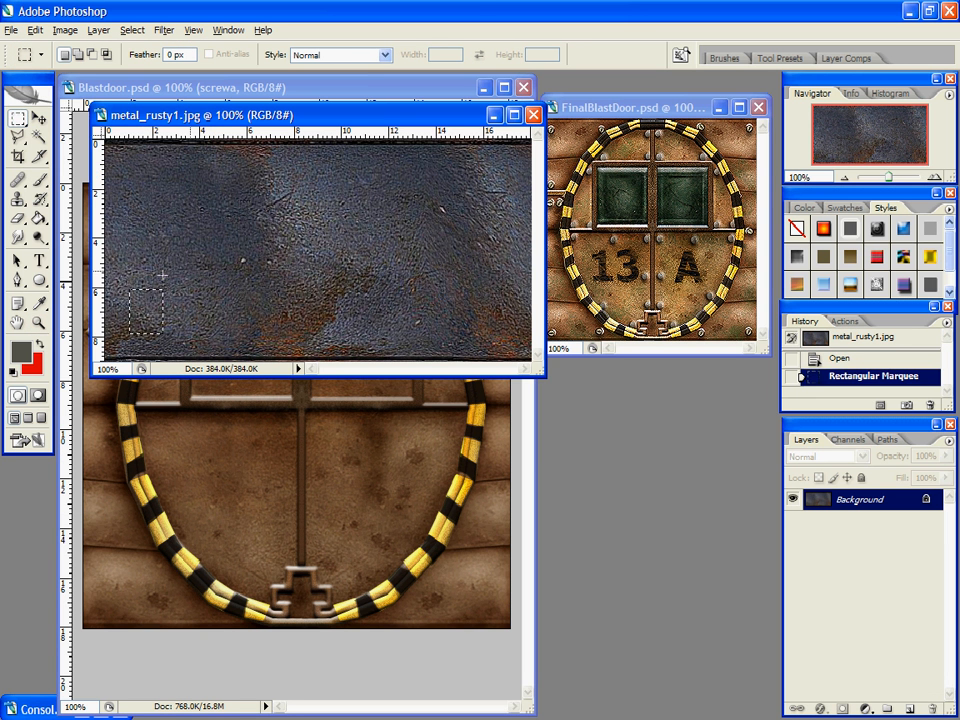
pyautogui.click(534, 115)
# Step: Paste the rusty metal patch into Blastdoor.psd and move it over the screw in the door's upper-left corner
pyautogui.press('z')
pyautogui.click(90, 199)
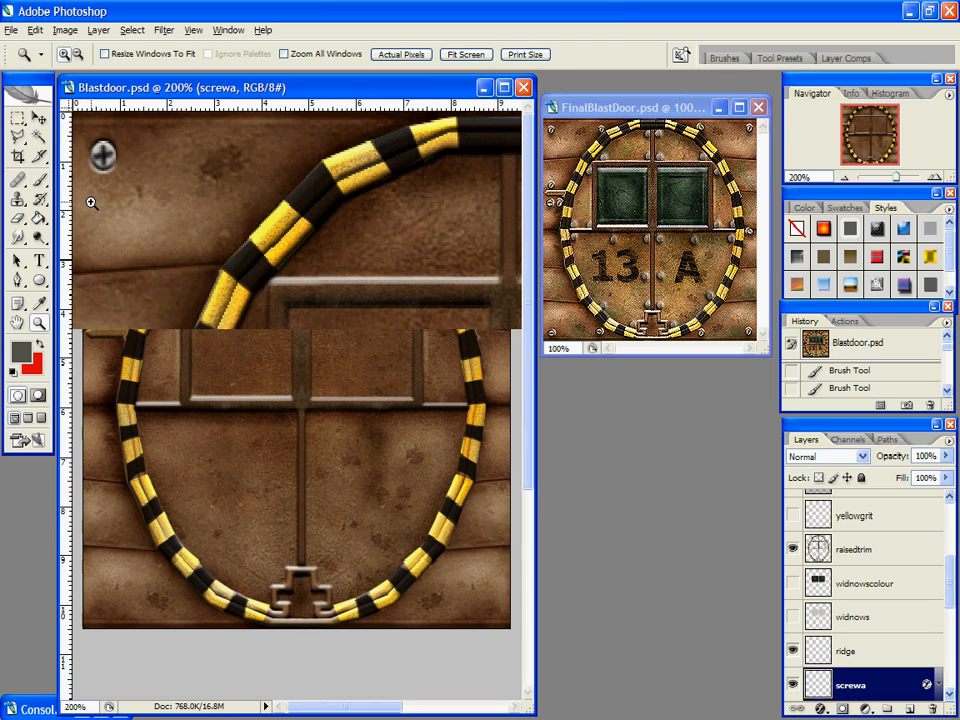
pyautogui.click(124, 124)
pyautogui.click(124, 160)
pyautogui.hotkey('ctrl', 'v')
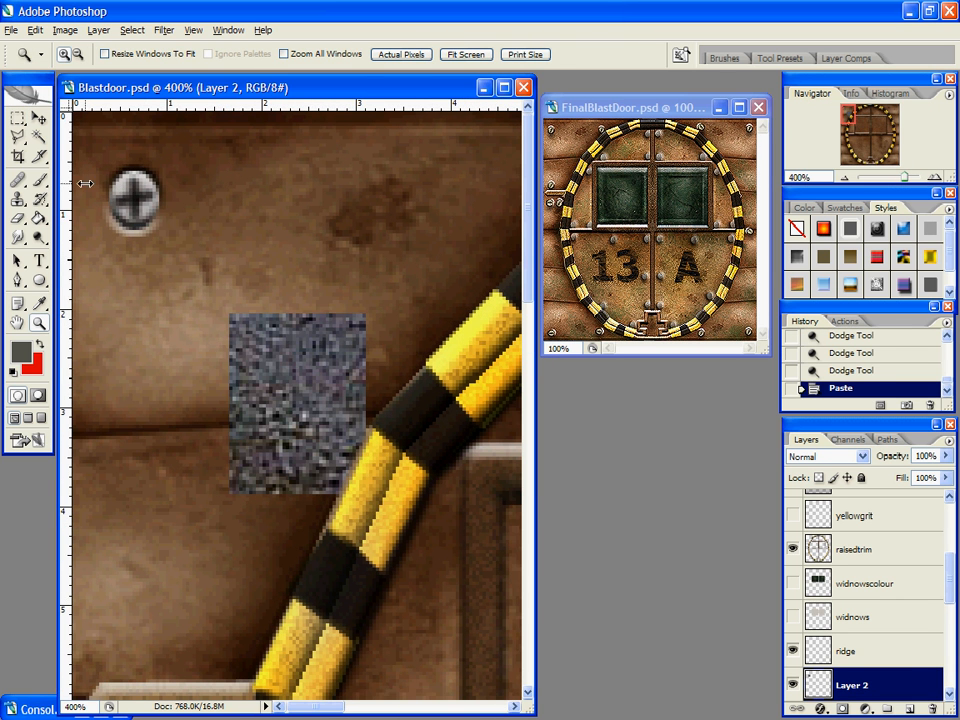
pyautogui.press('v')
pyautogui.moveTo(362, 450); pyautogui.dragTo(182, 237)
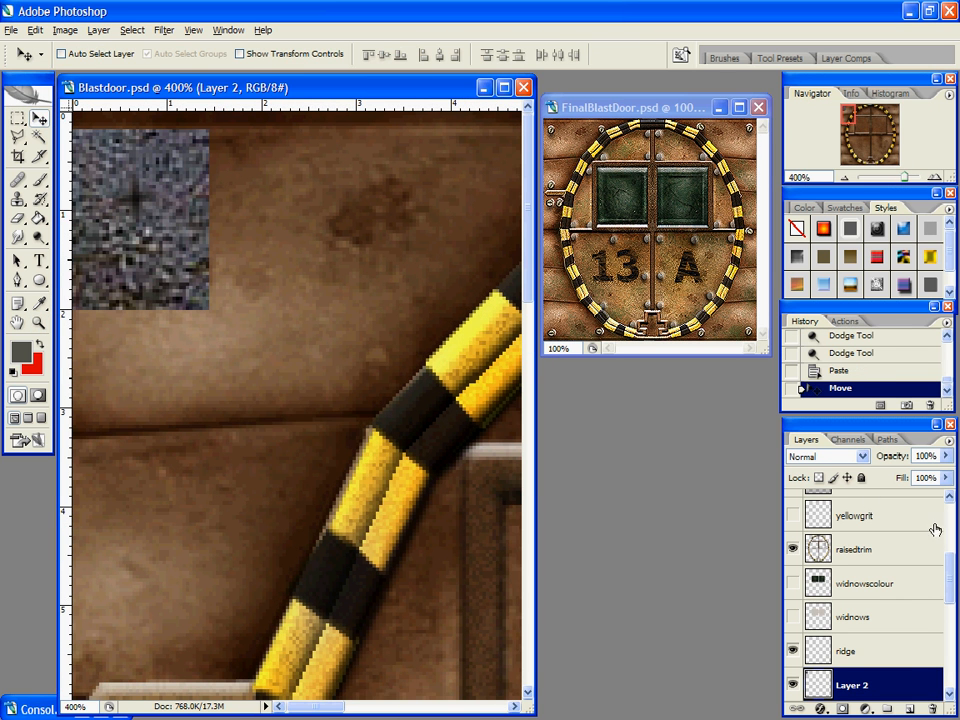
# Step: Move the rusty patch's Layer 2 above the ridge layer and try the darkening blending modes through to Lighten
pyautogui.moveTo(852, 685); pyautogui.dragTo(850, 602)
pyautogui.click(828, 456)
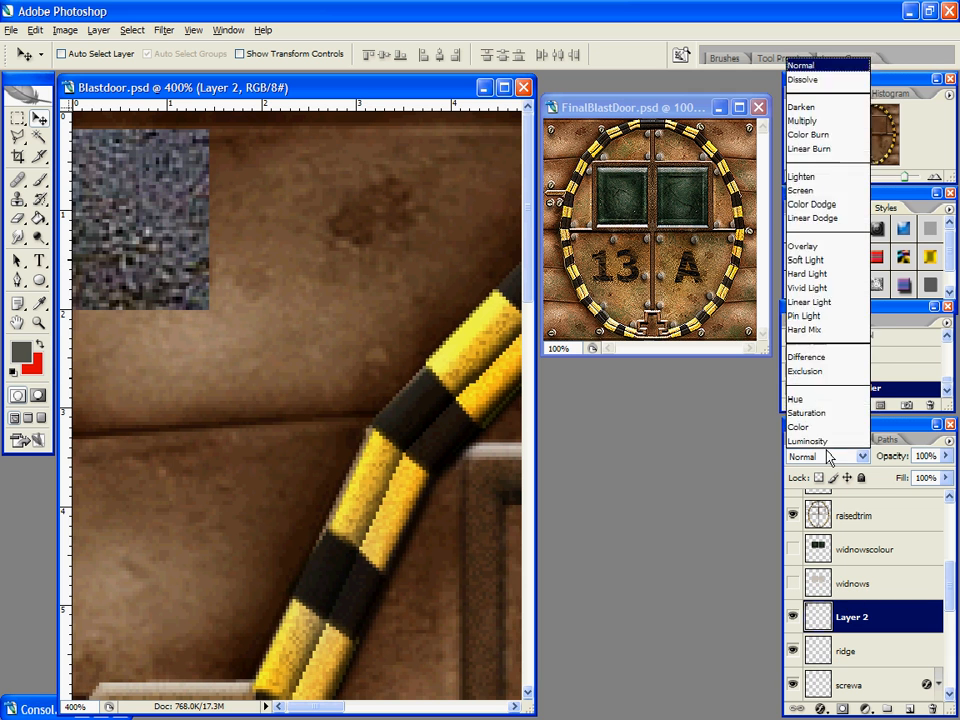
pyautogui.click(828, 456)
pyautogui.press('Down')
pyautogui.press('Down')
pyautogui.press('Down')
pyautogui.press('Down')
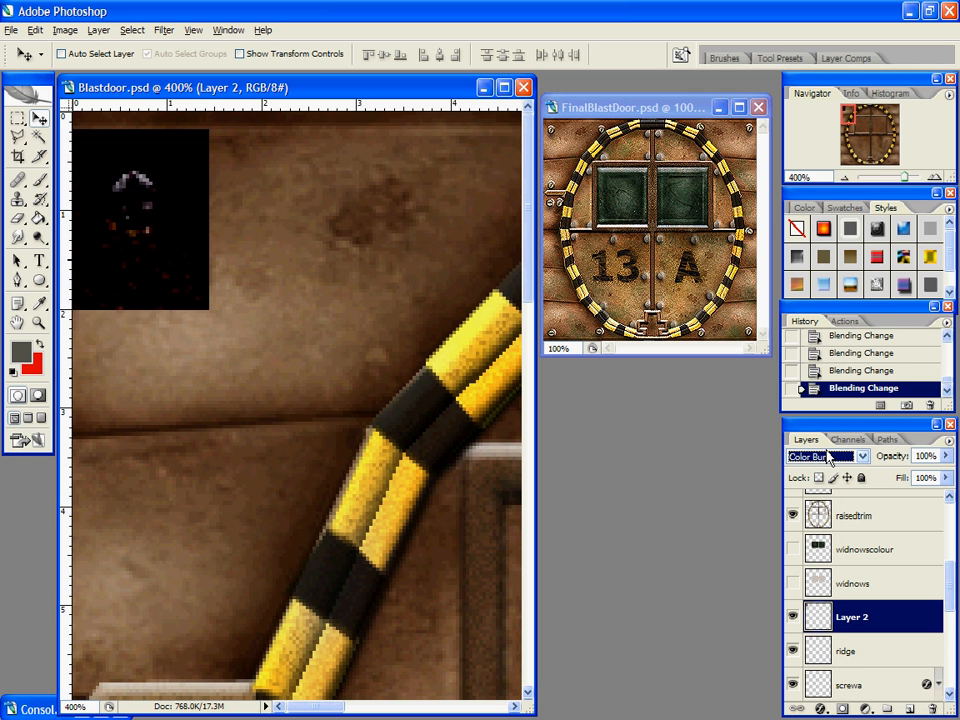
pyautogui.press('Down')
pyautogui.press('Down')
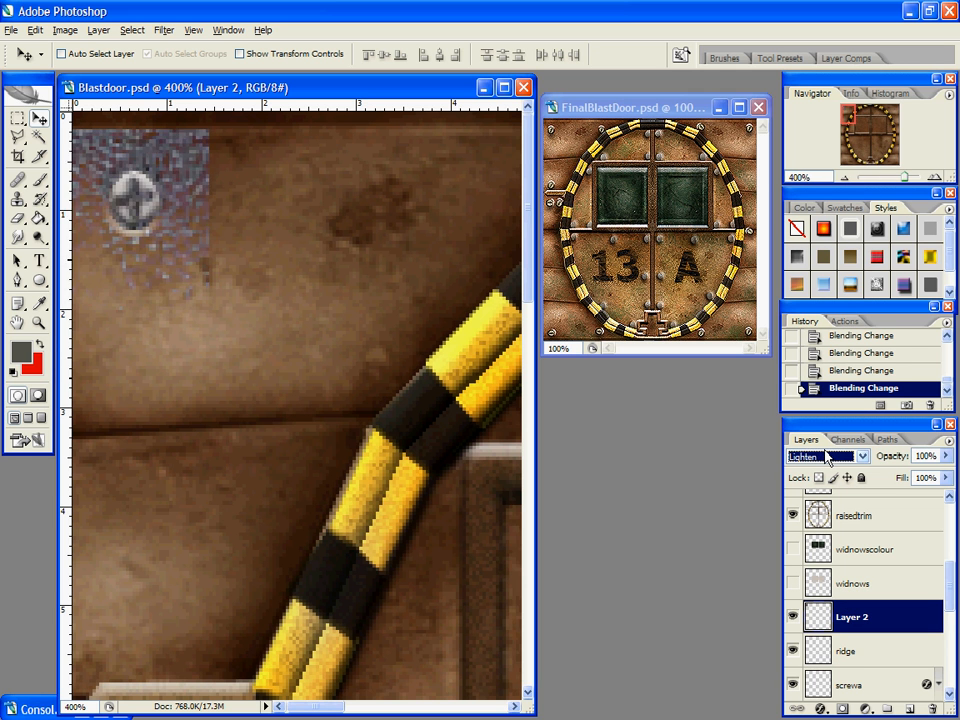
pyautogui.press('Up')
# Step: Try the blending modes from Color Dodge through Saturation on Layer 2
pyautogui.click(828, 456)
pyautogui.click(804, 206)
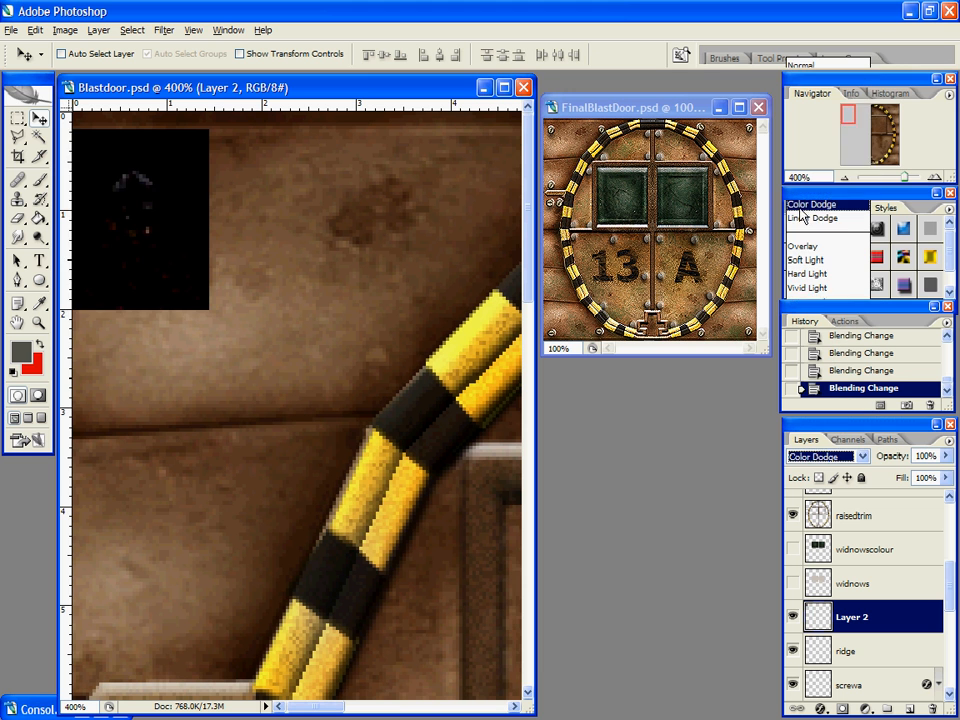
pyautogui.press('Down')
pyautogui.press('Down')
pyautogui.press('Down')
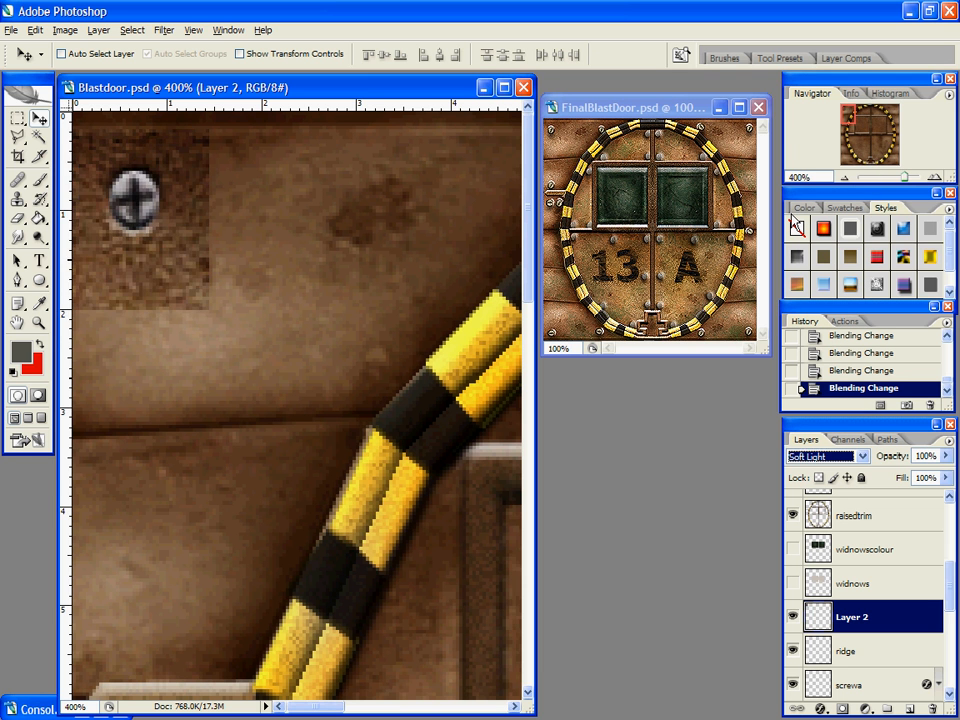
pyautogui.press('Down')
pyautogui.press('Down')
pyautogui.press('Down')
pyautogui.press('Down')
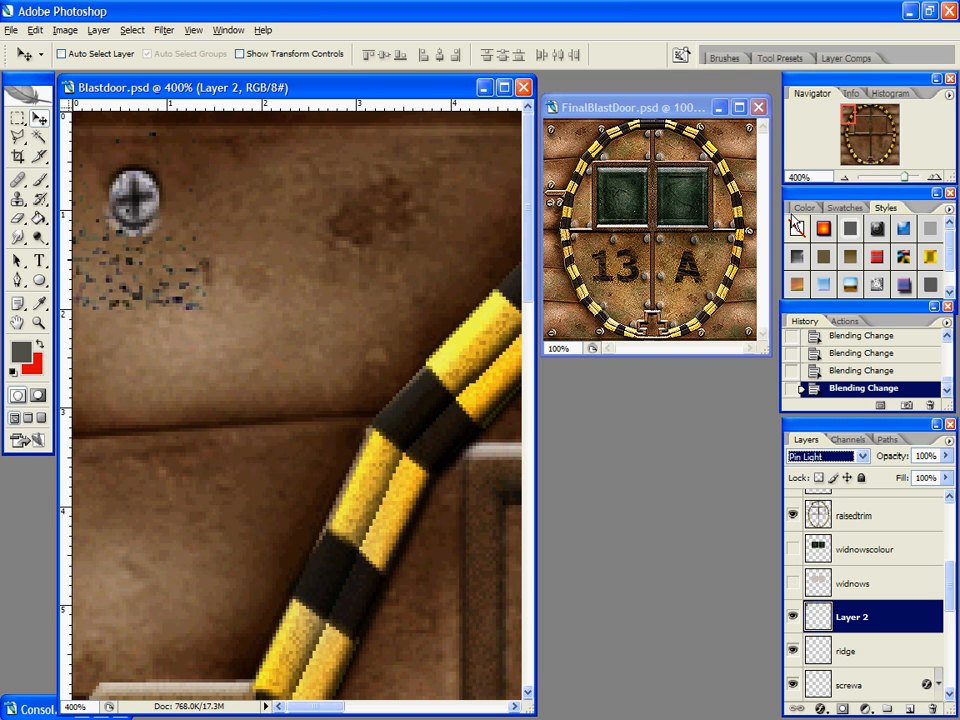
pyautogui.press('Down')
pyautogui.press('Down')
pyautogui.press('Down')
pyautogui.press('Down')
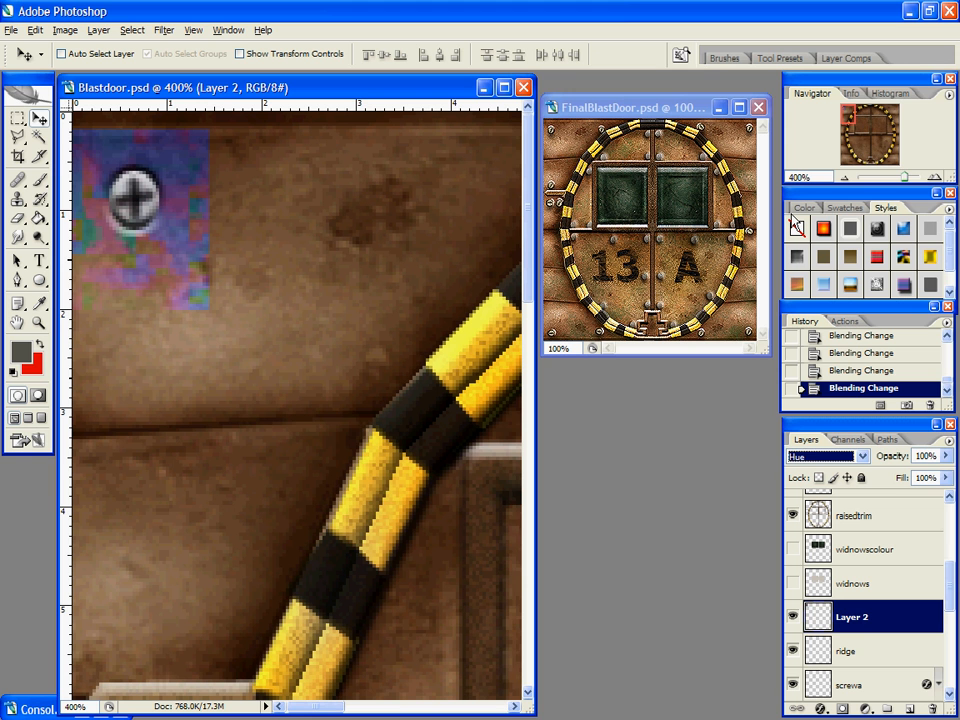
# Step: Delete Layer 2, the ridge layer and the screwa layer
pyautogui.moveTo(850, 617); pyautogui.dragTo(929, 708)
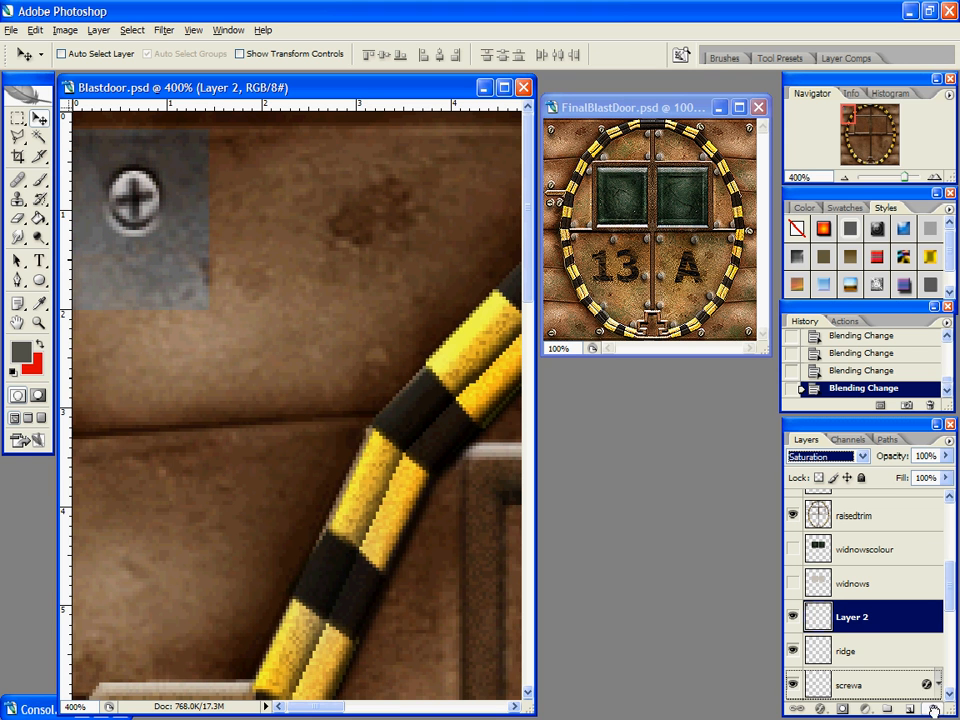
pyautogui.press('Delete')
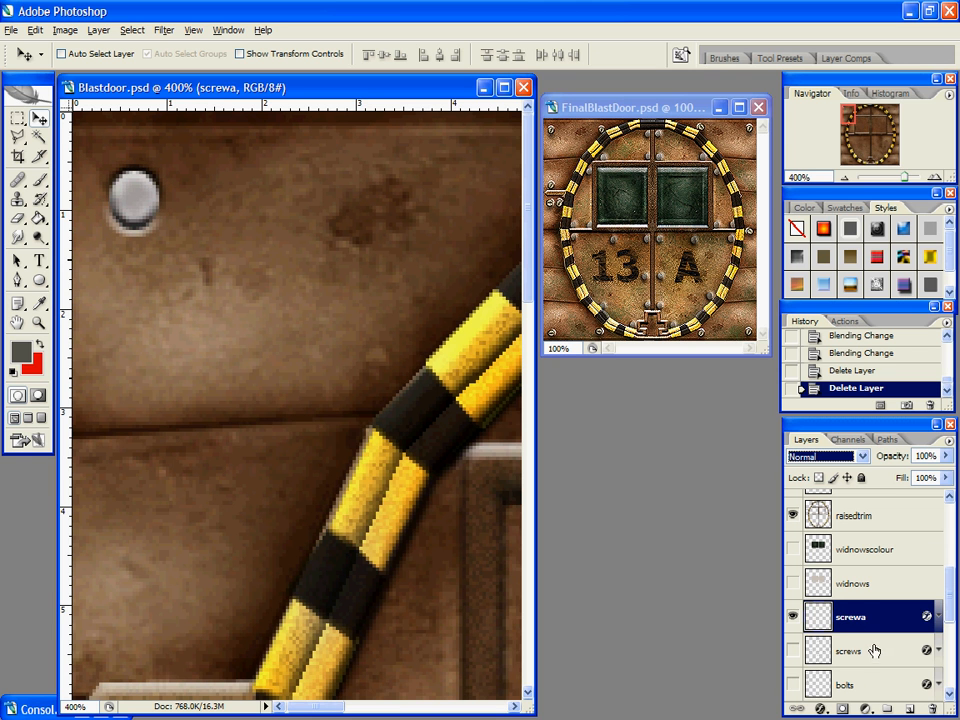
pyautogui.press('Delete')
# Step: Show the screws and bolts layers with the whole door in view at 100%
pyautogui.press('z')
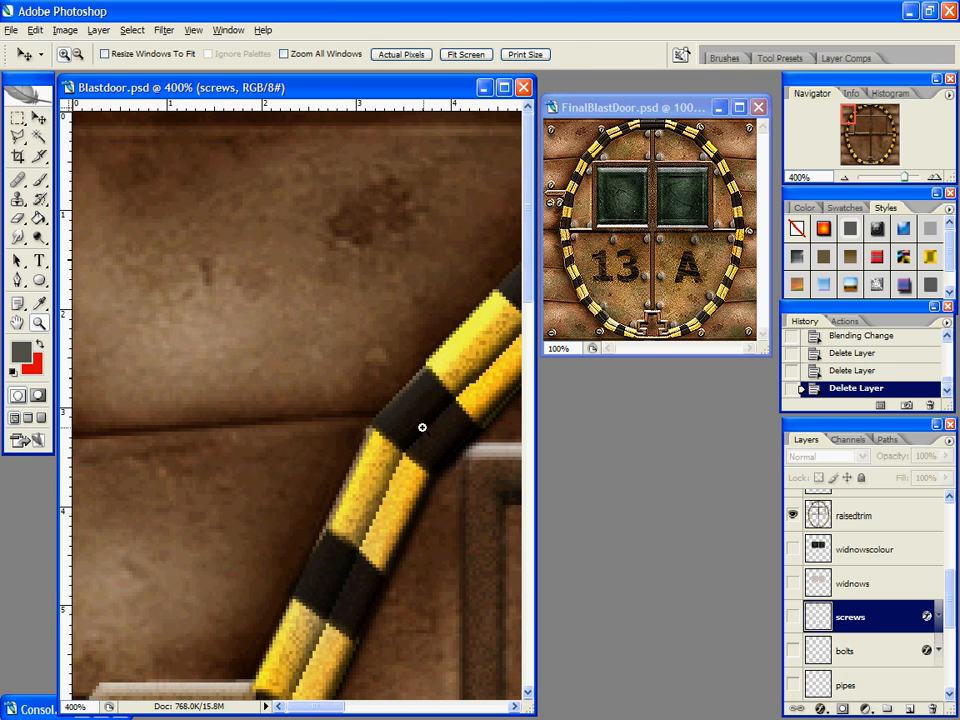
pyautogui.keyDown('alt'); pyautogui.click(405, 420); pyautogui.keyUp('alt')
pyautogui.keyDown('alt'); pyautogui.click(405, 420); pyautogui.keyUp('alt')
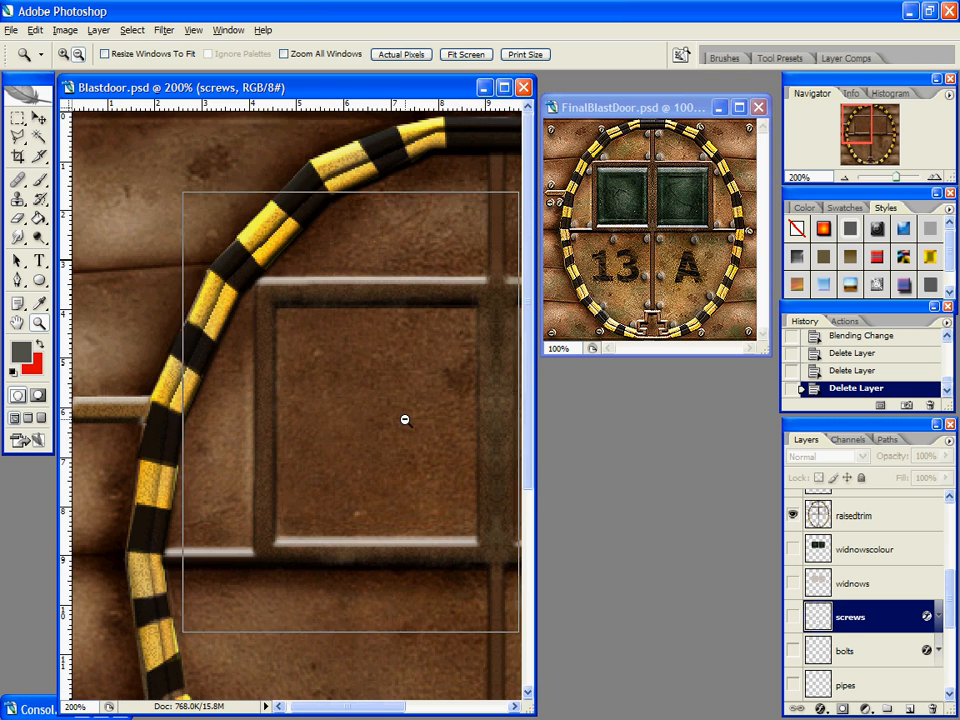
pyautogui.keyDown('alt'); pyautogui.click(405, 420); pyautogui.keyUp('alt')
pyautogui.click(793, 617)
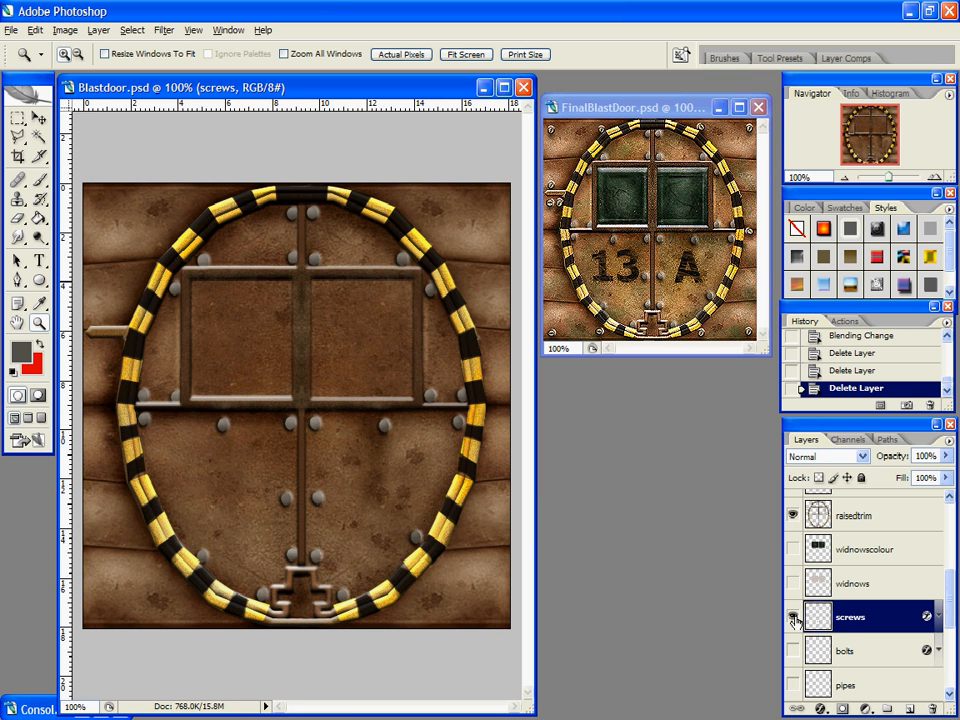
pyautogui.click(793, 650)
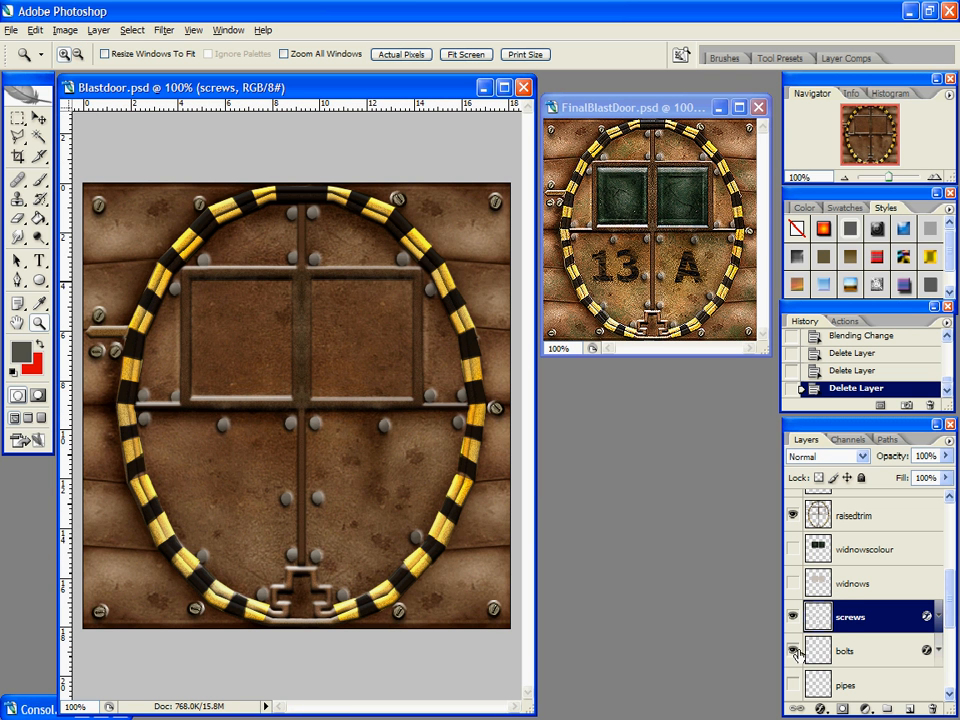
# Step: Expand the effects of the bolts layer and disable its layer effects
pyautogui.click(856, 651)
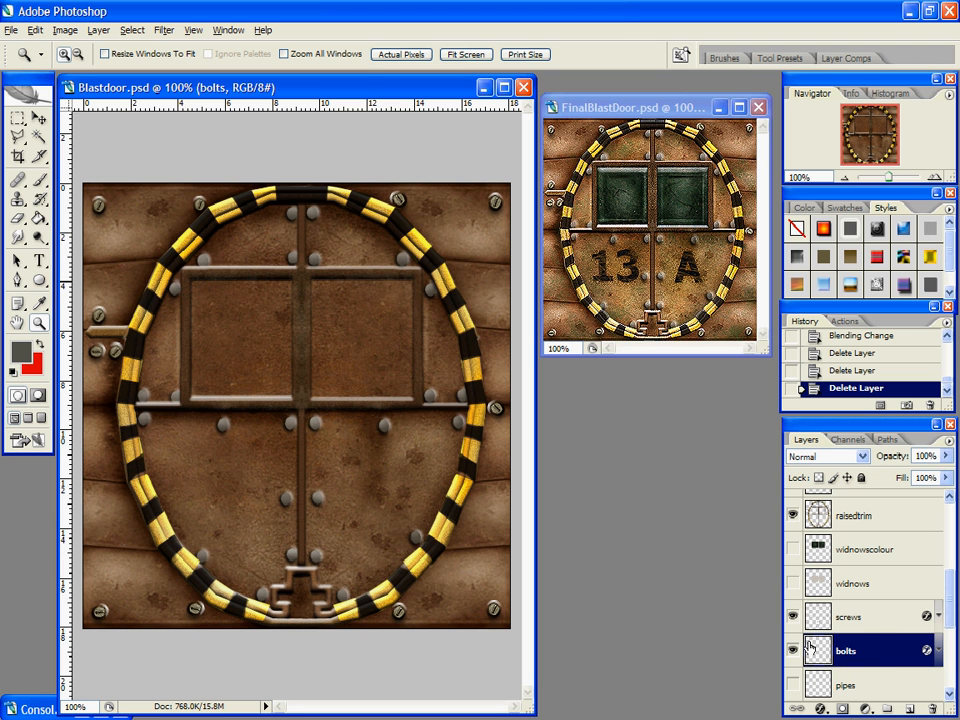
pyautogui.click(939, 653)
pyautogui.click(826, 676)
pyautogui.scroll(-2, 857, 625)
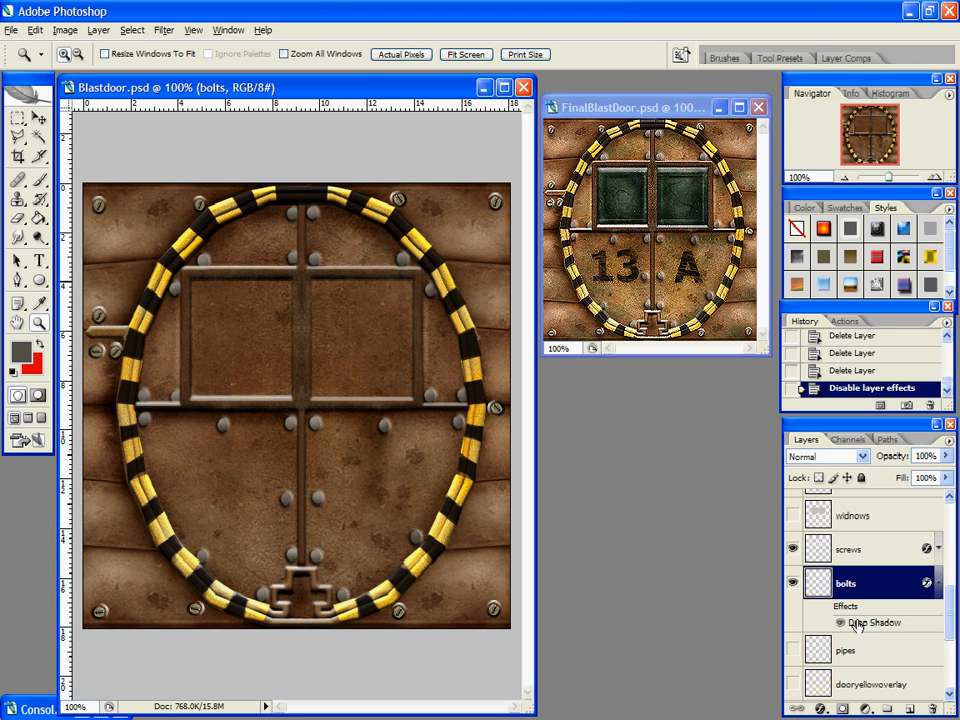
pyautogui.rightClick(866, 588)
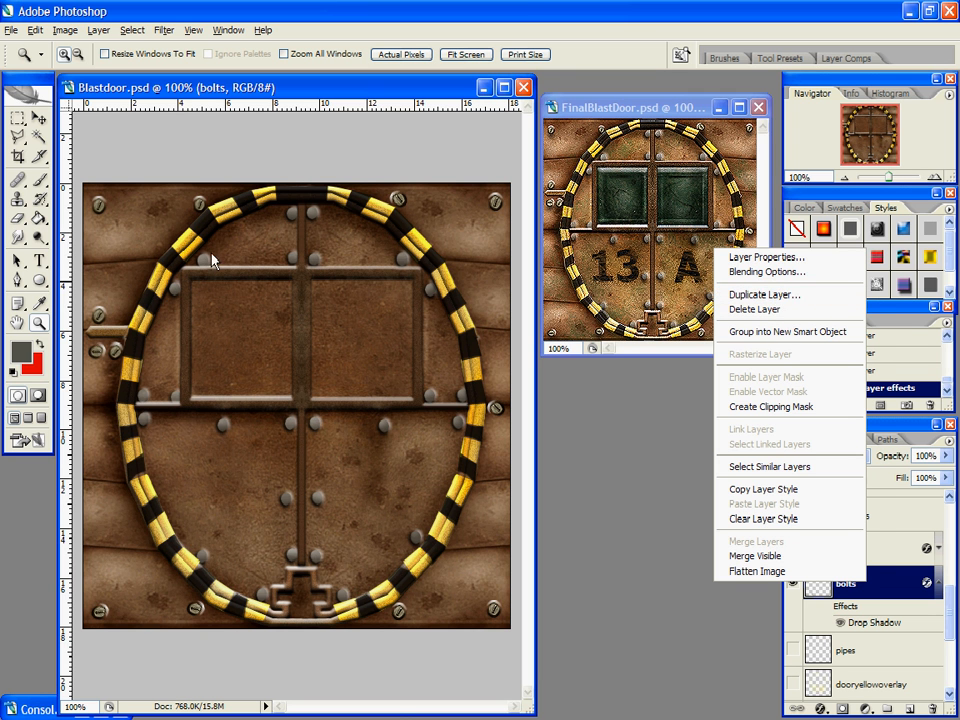
pyautogui.click(5, 115)
# Step: Select the slotted screw in the door's upper-left corner with the Rectangular Marquee and clear the selection
pyautogui.click(110, 214)
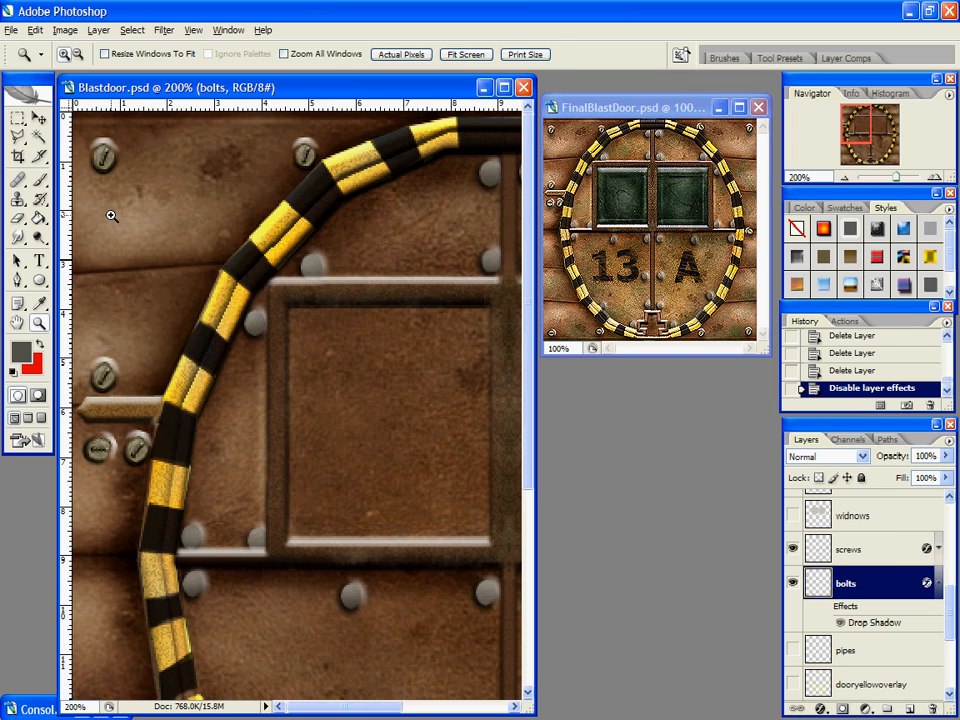
pyautogui.click(20, 118)
pyautogui.moveTo(79, 128); pyautogui.dragTo(135, 190)
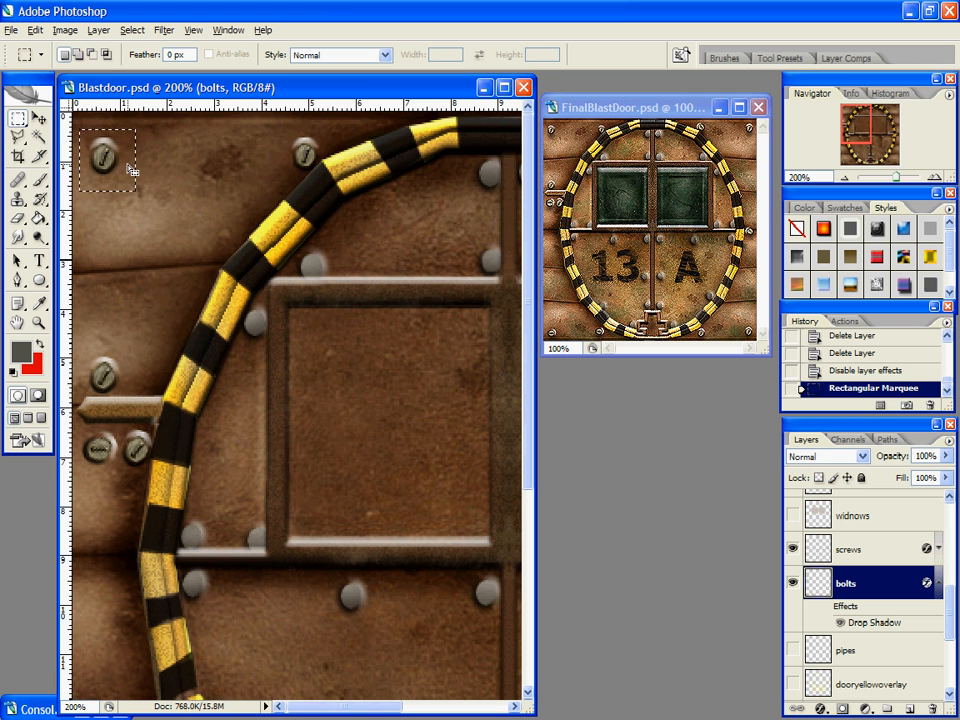
pyautogui.click(237, 348)
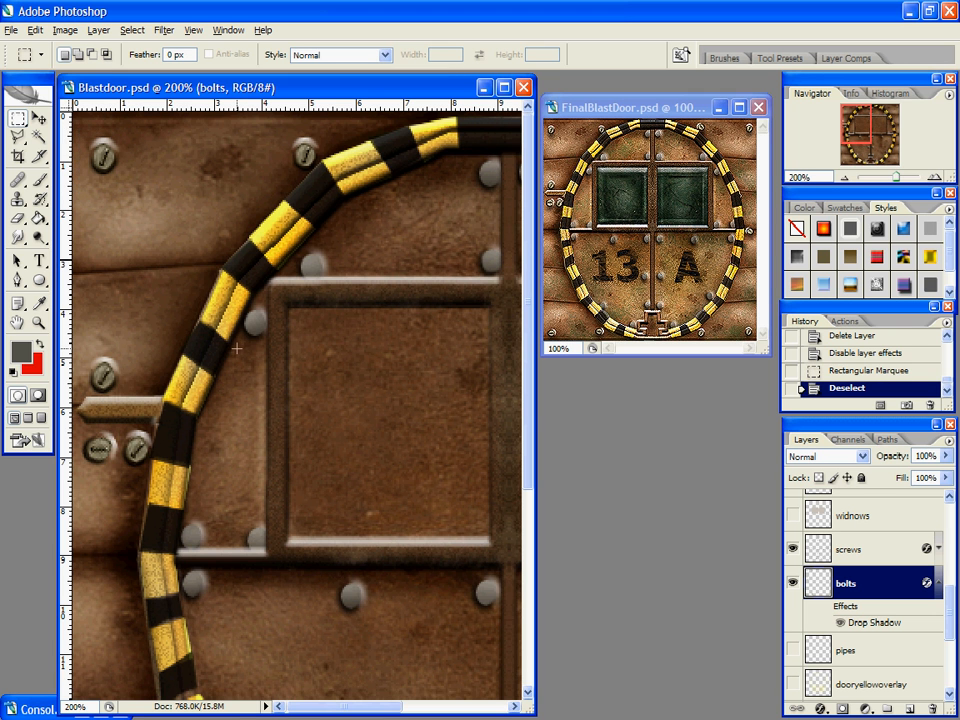
# Step: Show the panel layer and examine how the slotted screws match its line drawing on the door's left side
pyautogui.scroll(10, 798, 612)
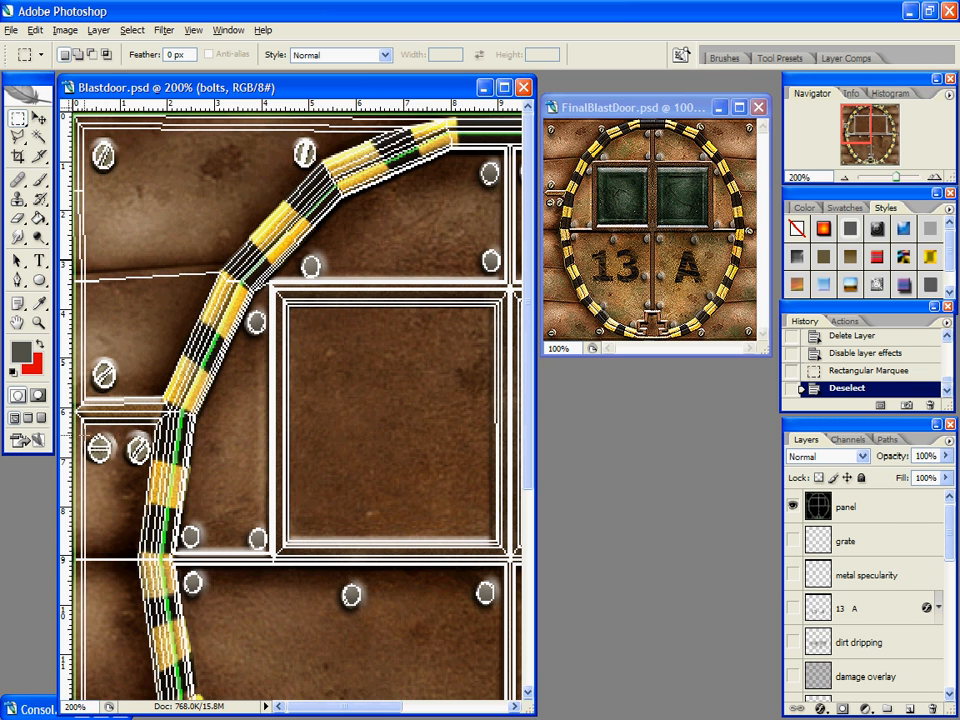
pyautogui.click(38, 322)
pyautogui.click(153, 412)
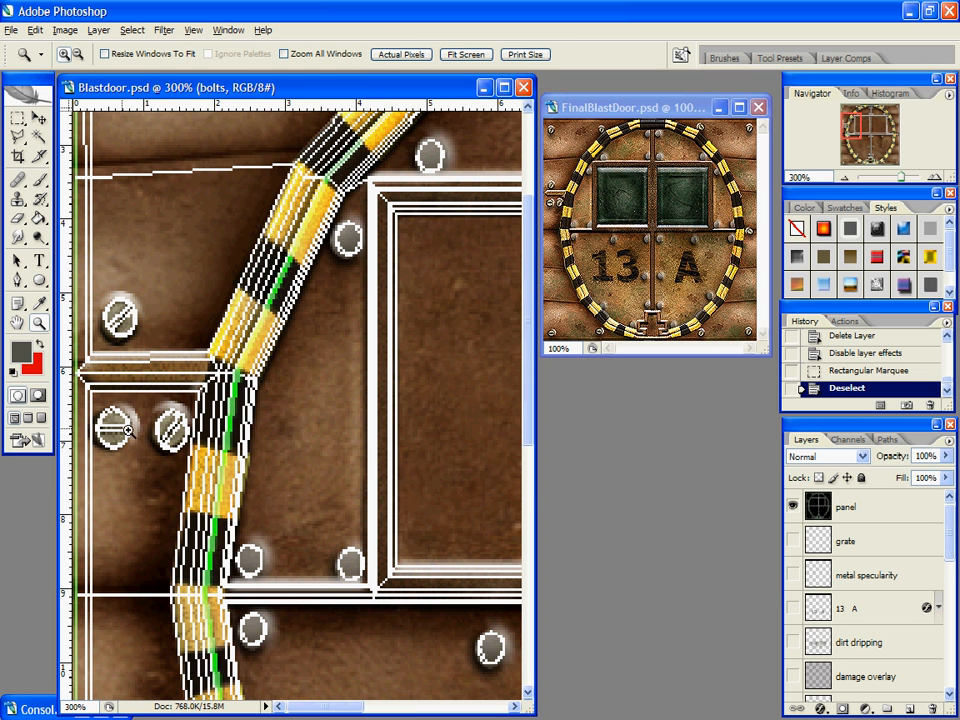
pyautogui.scroll(5, 144, 432)
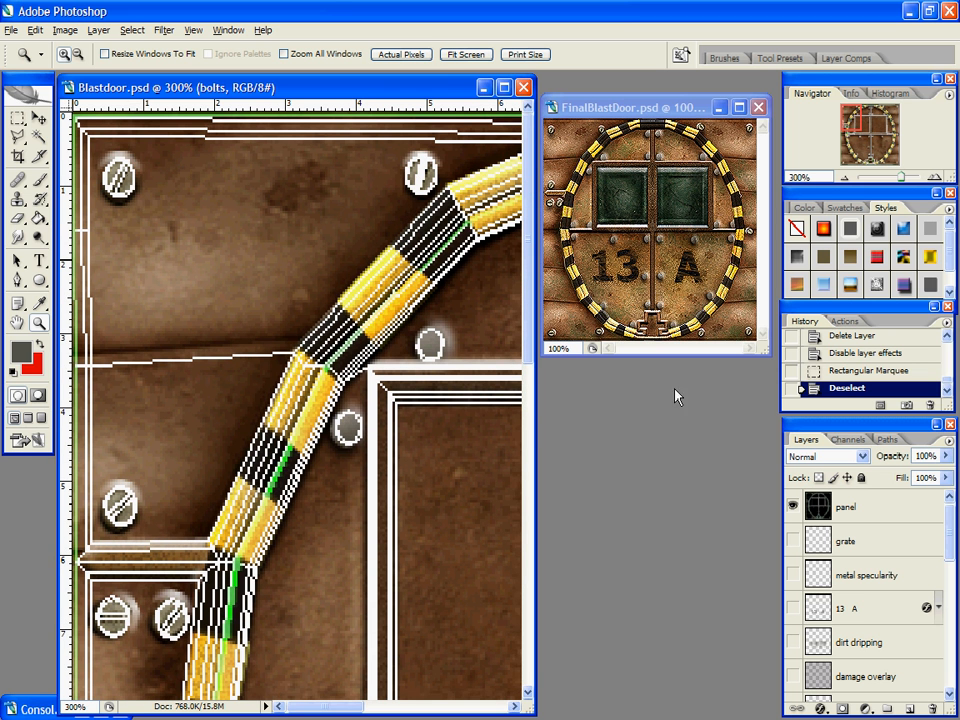
# Step: On the bolts layer, marquee-select the door's upper-left screw and move it beside the screw above the left-hand bar
pyautogui.scroll(-5, 860, 620)
pyautogui.click(870, 610)
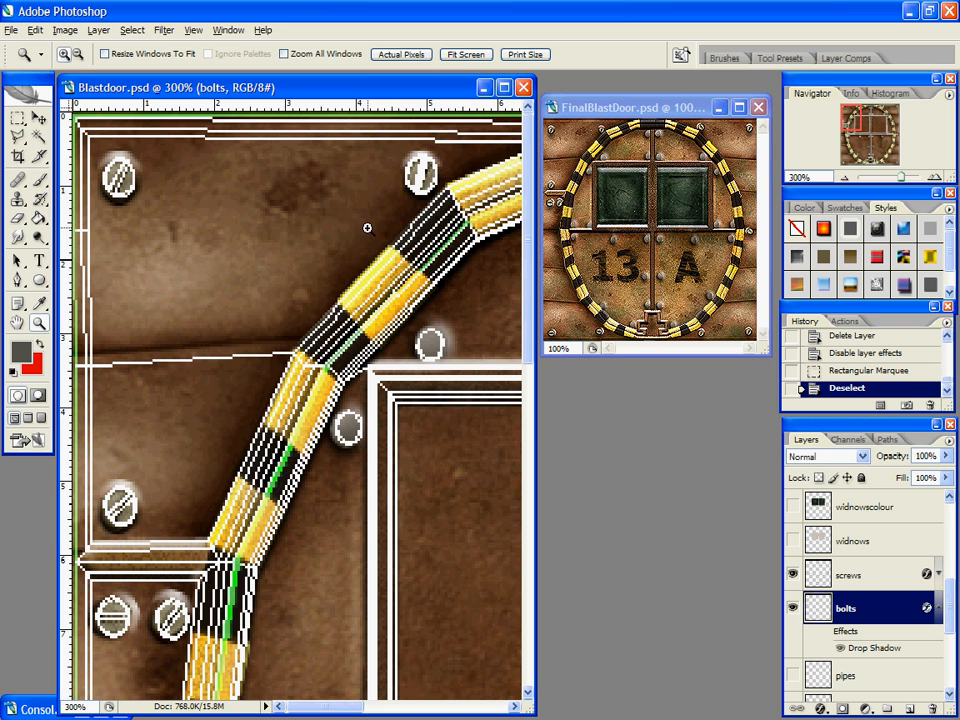
pyautogui.click(19, 120)
pyautogui.moveTo(93, 138); pyautogui.dragTo(88, 135)
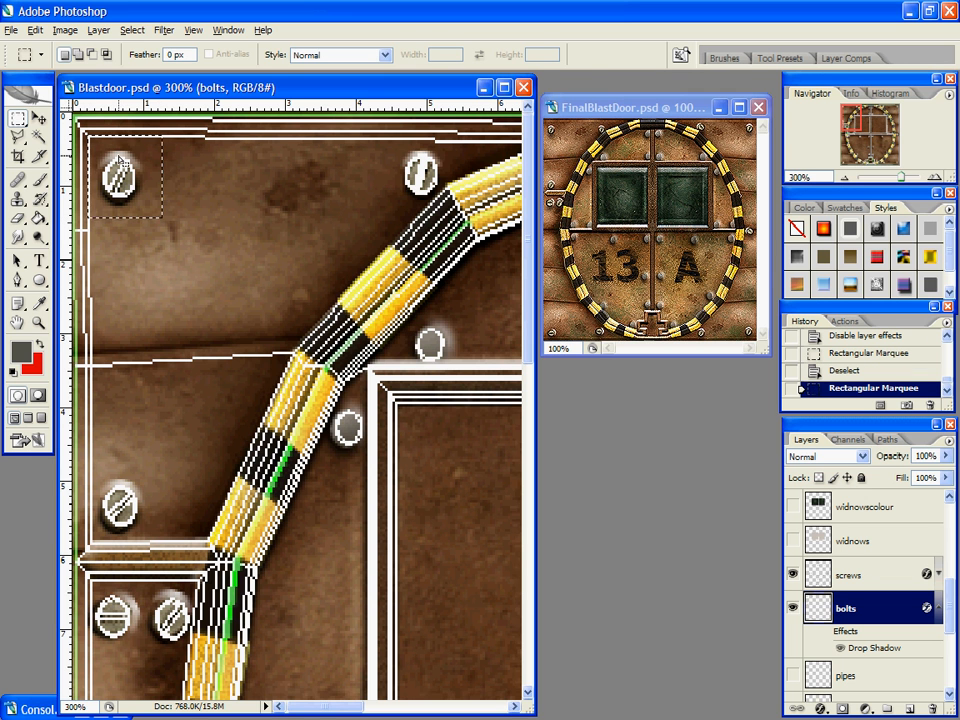
pyautogui.press('v')
pyautogui.moveTo(119, 160); pyautogui.dragTo(183, 510)
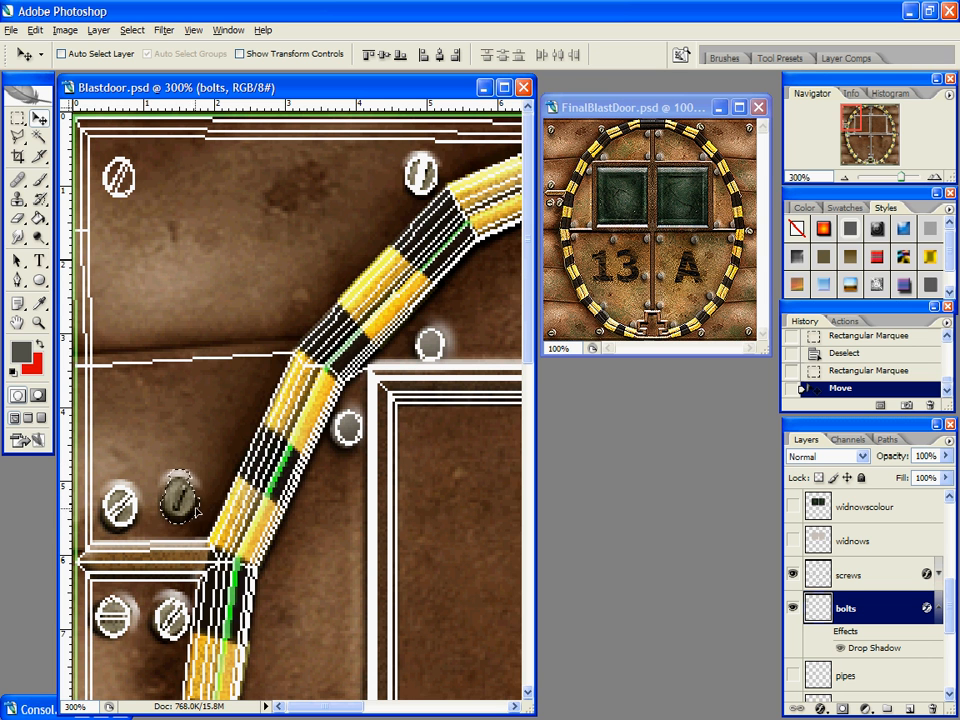
# Step: Try rotating the moved screw with Free Transform and undo the rotation
pyautogui.hotkey('ctrl', 't')
pyautogui.moveTo(143, 460); pyautogui.dragTo(150, 454)
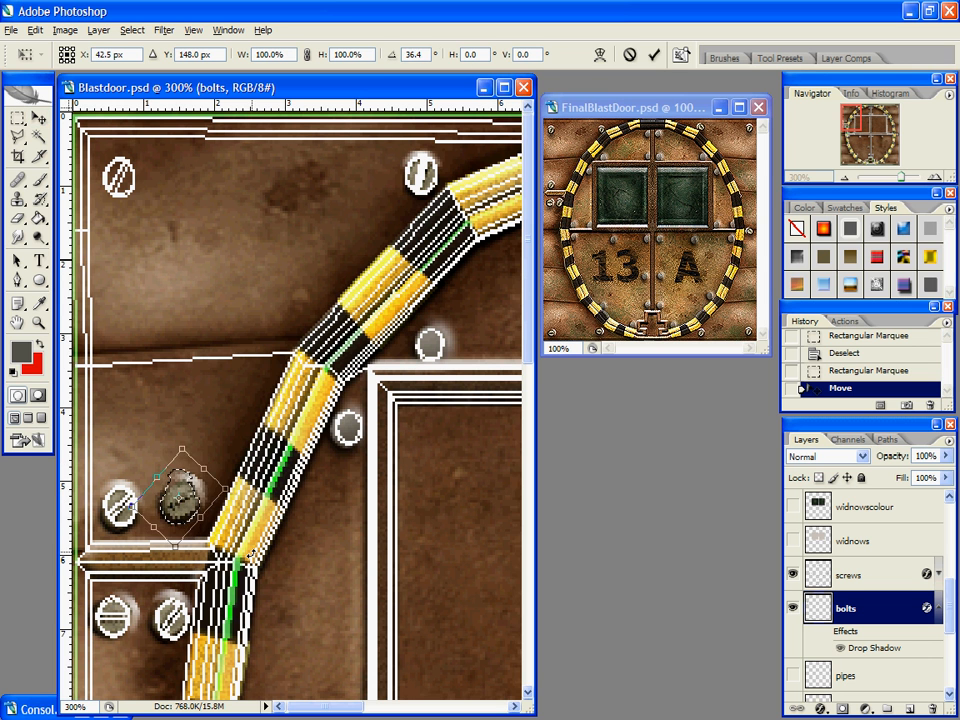
pyautogui.press('Return')
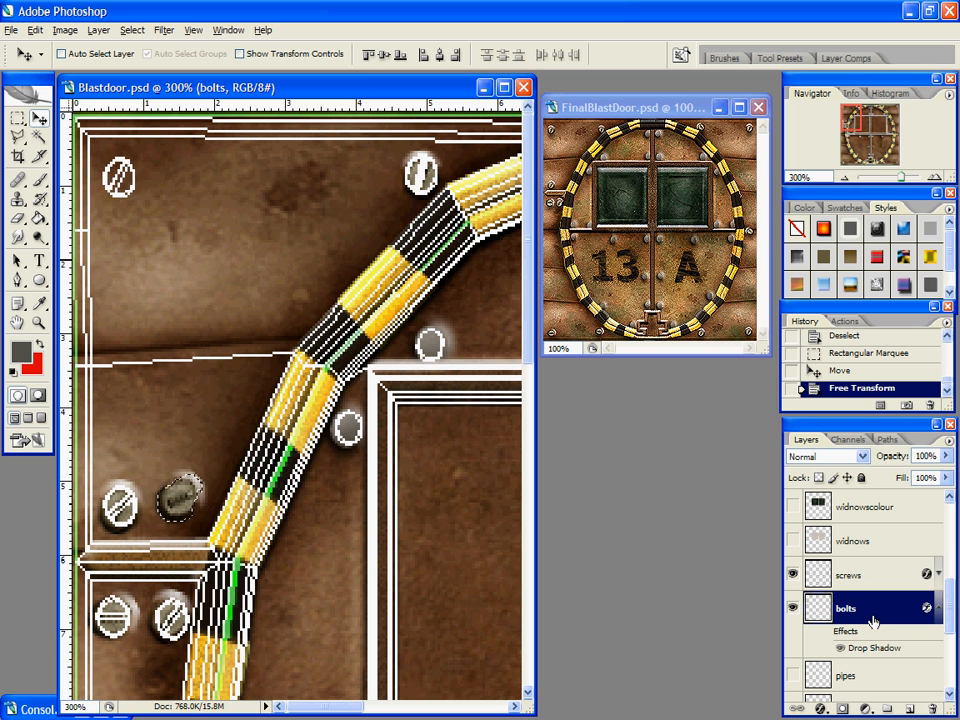
pyautogui.click(845, 371)
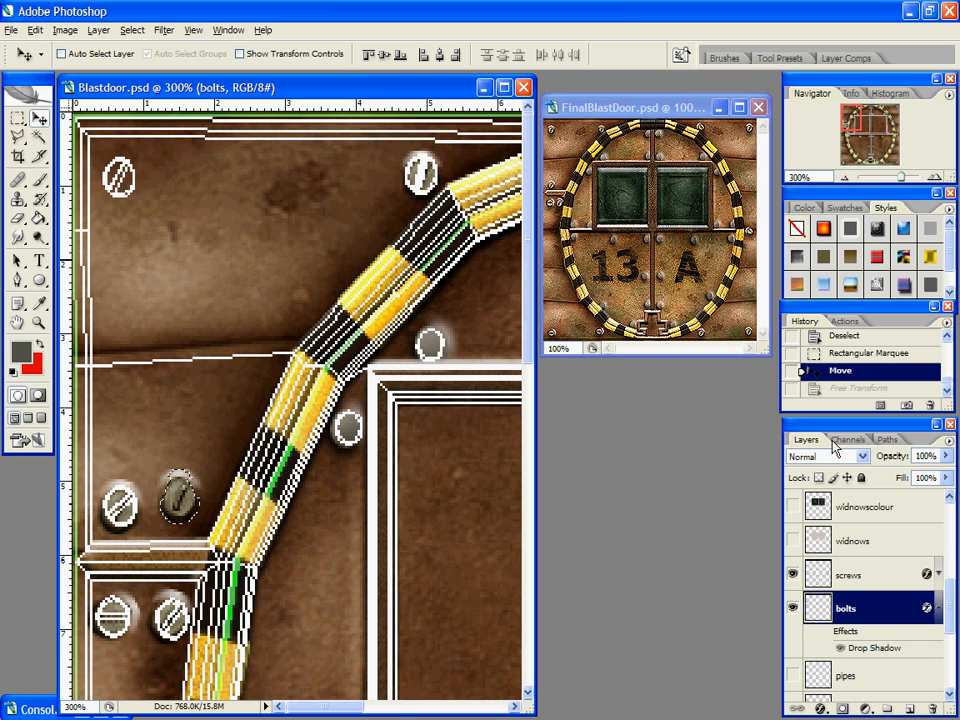
# Step: Clear the selection around the moved screw and hide the panel layer with the whole door in view
pyautogui.hotkey('ctrl', 'd')
pyautogui.press('z')
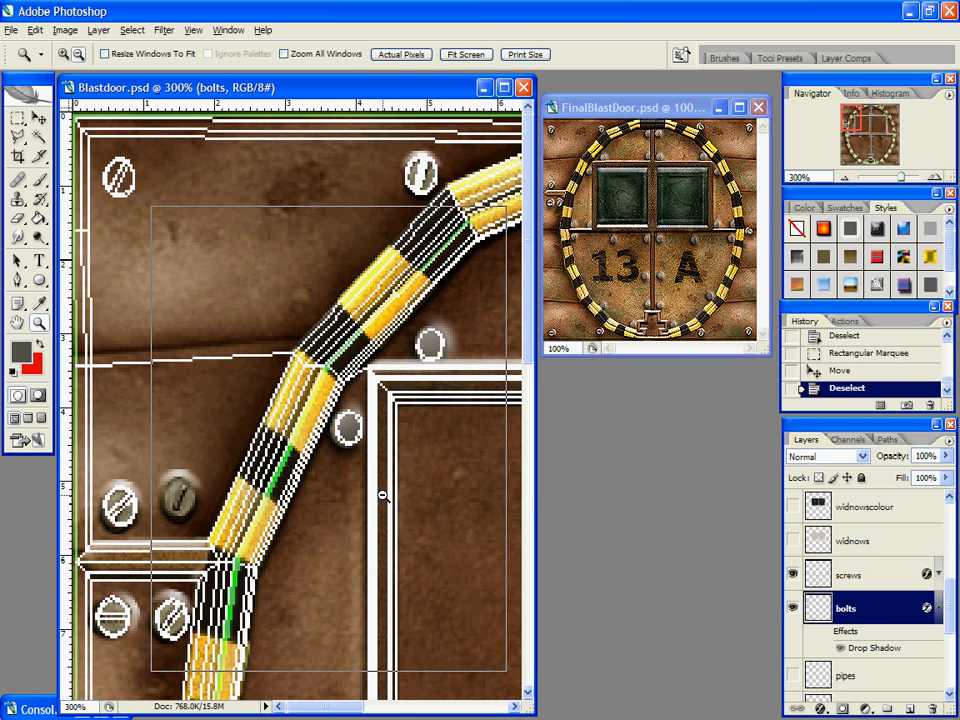
pyautogui.keyDown('alt'); pyautogui.click(381, 497); pyautogui.keyUp('alt')
pyautogui.keyDown('alt'); pyautogui.click(381, 512); pyautogui.keyUp('alt')
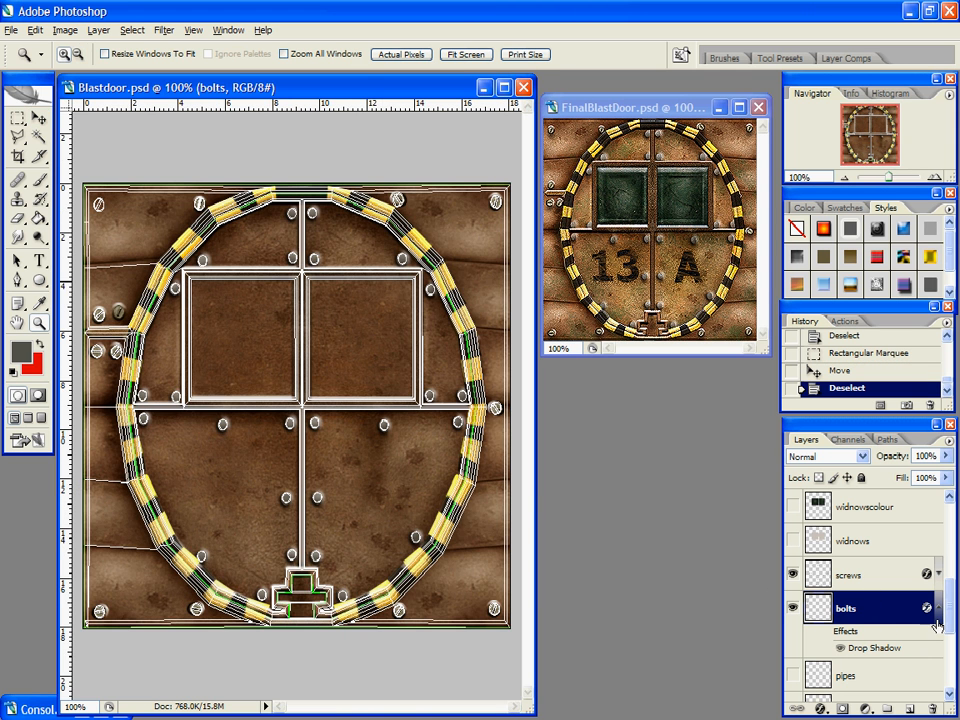
pyautogui.scroll(5, 940, 617)
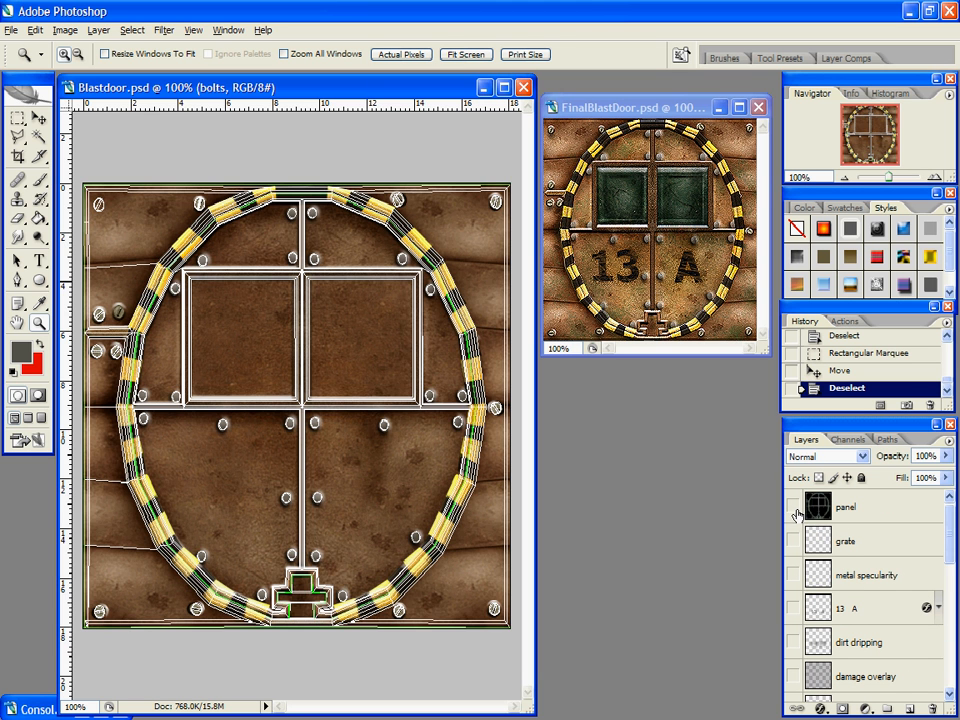
pyautogui.click(795, 508)
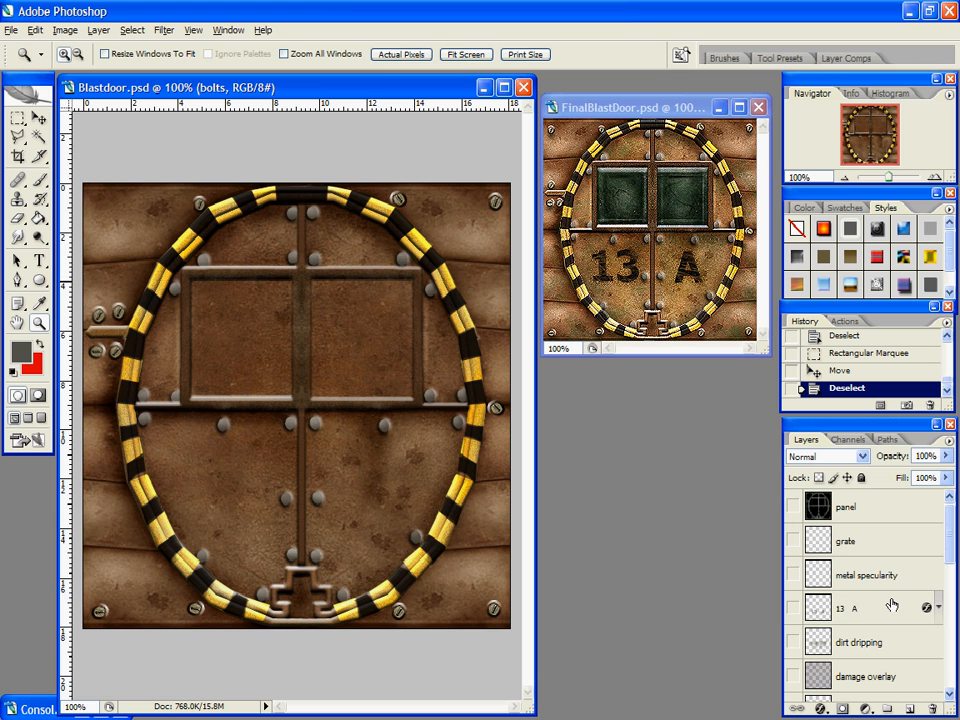
# Step: Show the widnowscolour layer and activate the Rectangular Marquee tool
pyautogui.scroll(-5, 892, 604)
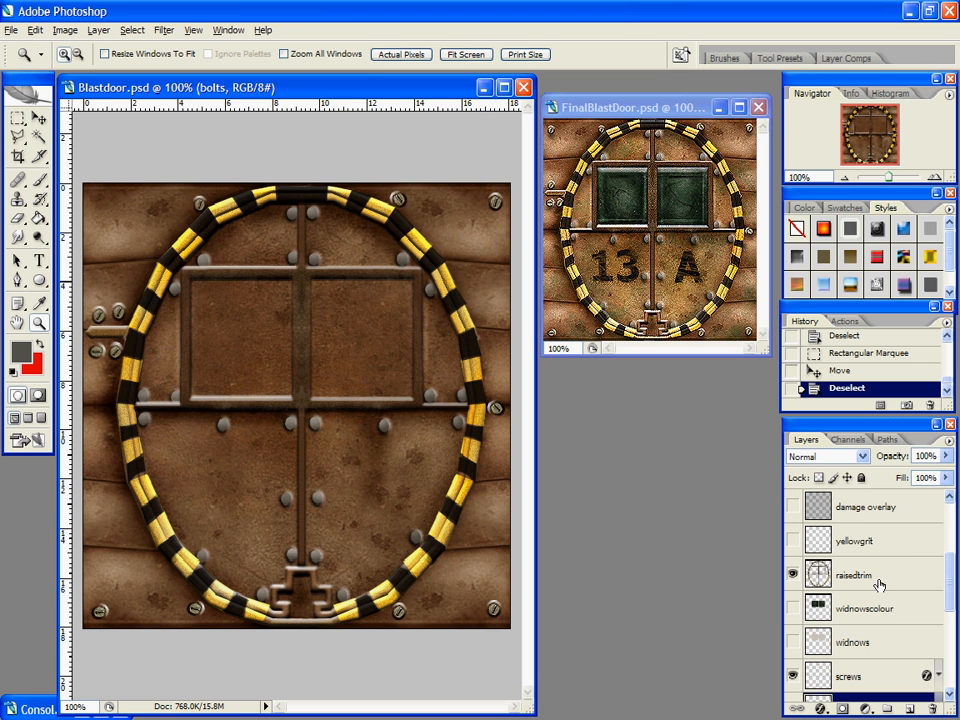
pyautogui.click(792, 607)
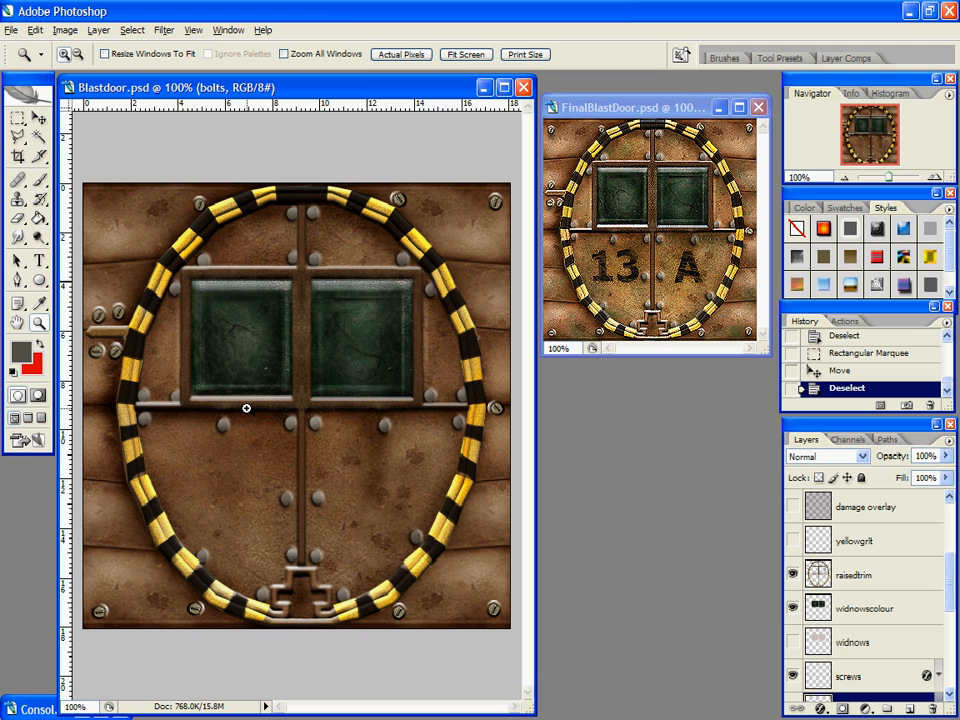
pyautogui.press('m')
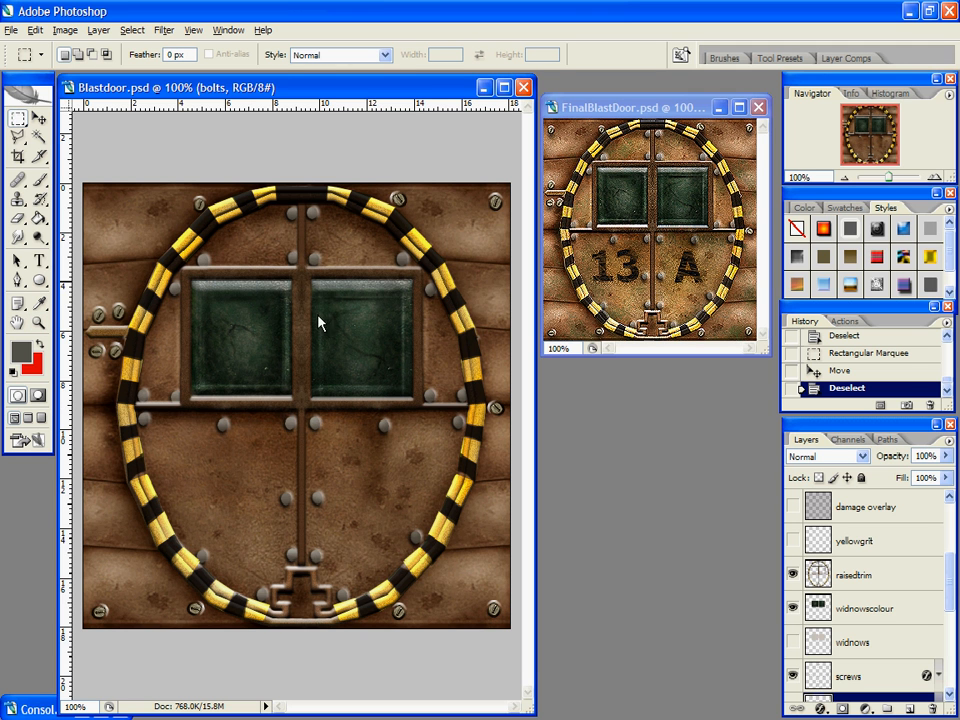
# Step: Add a new layer above the widnowscolour layer and name it windows
pyautogui.scroll(-2, 897, 657)
pyautogui.scroll(2, 893, 665)
pyautogui.click(853, 608)
pyautogui.click(908, 708)
pyautogui.doubleClick(857, 609)
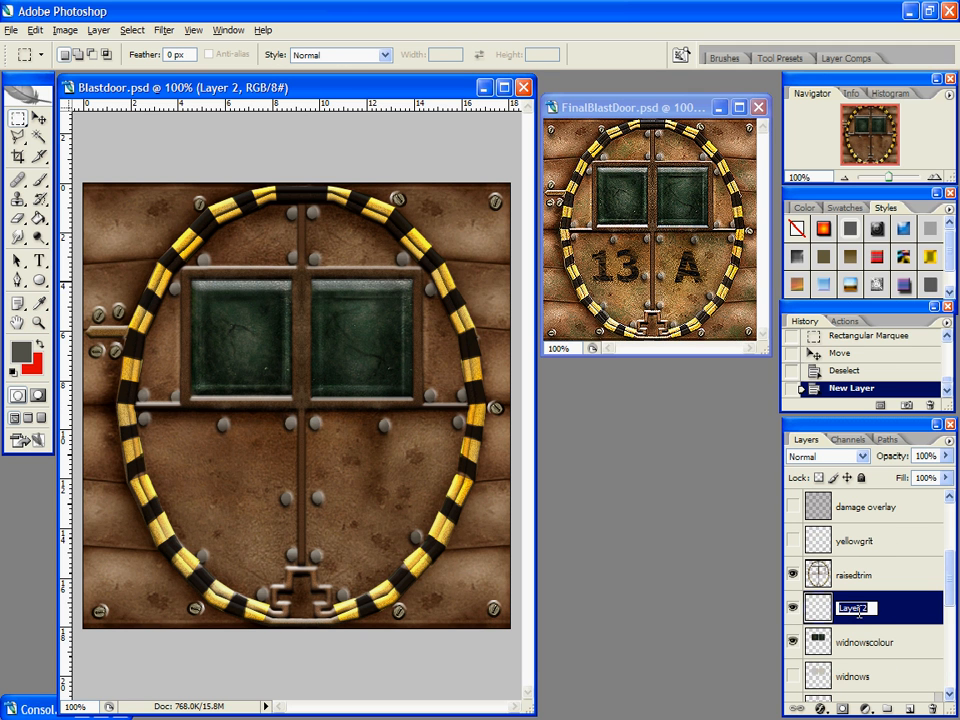
pyautogui.write('windows')
pyautogui.press('Return')
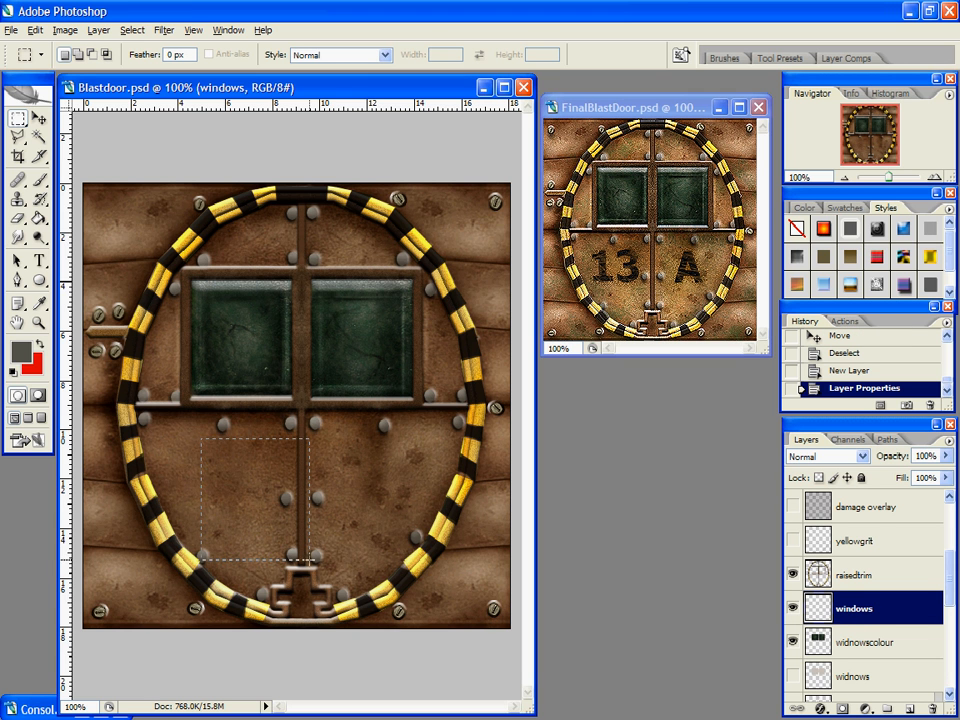
# Step: Marquee-select a window-sized rectangle below the left-hand green window and set the foreground colour to dark green 094407
pyautogui.moveTo(309, 559); pyautogui.dragTo(301, 555)
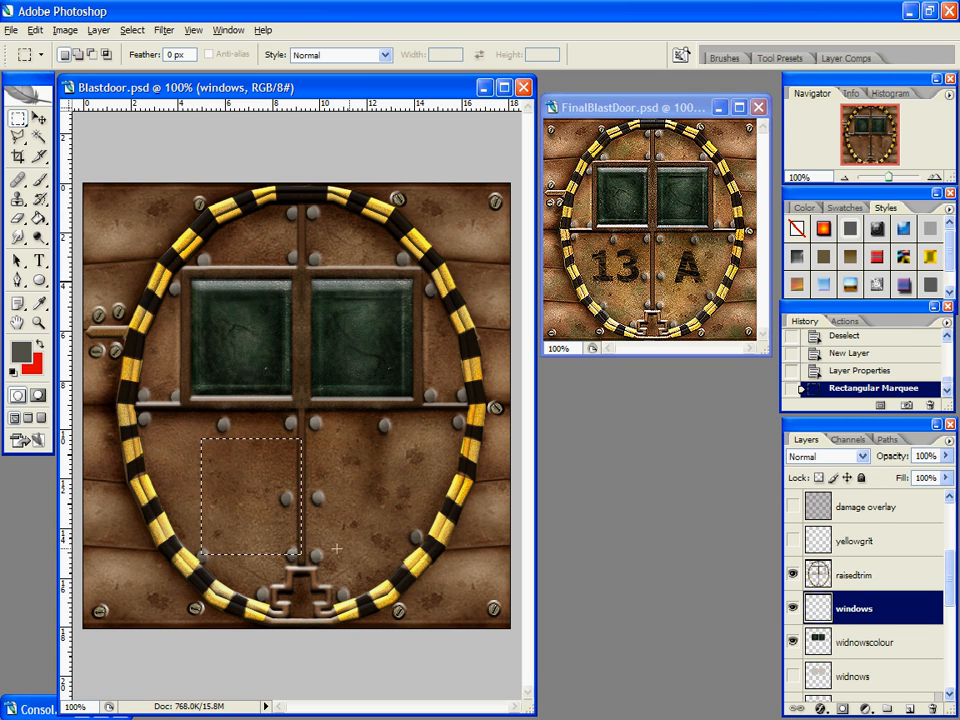
pyautogui.click(20, 352)
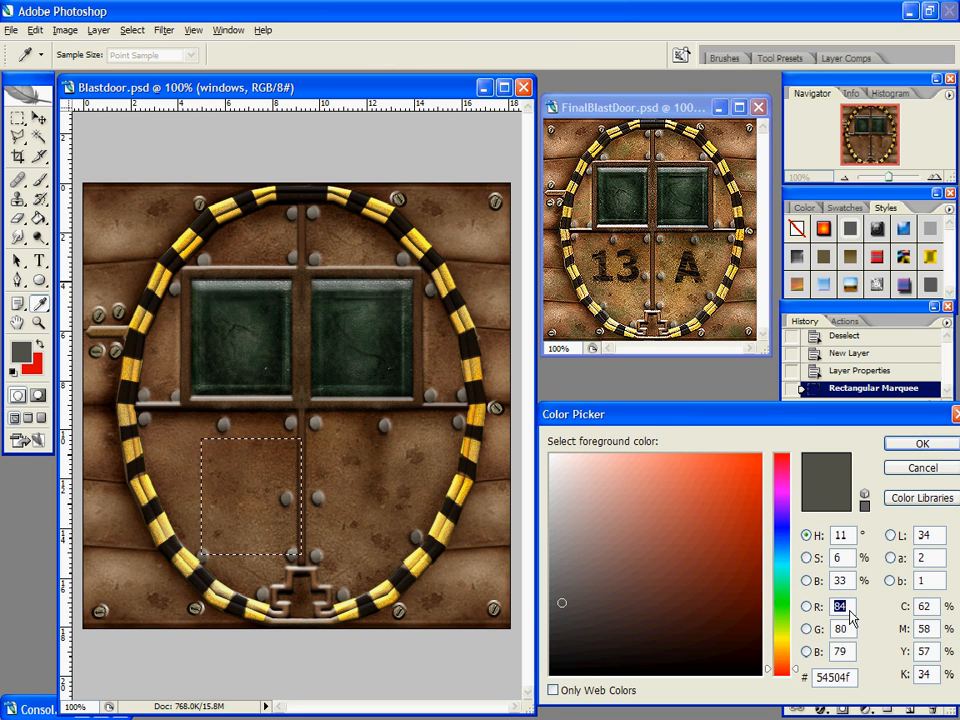
pyautogui.click(782, 606)
pyautogui.click(752, 624)
pyautogui.moveTo(752, 624)
pyautogui.mouseDown()
pyautogui.moveTo(703, 651)
pyautogui.moveTo(748, 639)
pyautogui.moveTo(739, 615)
pyautogui.mouseUp()
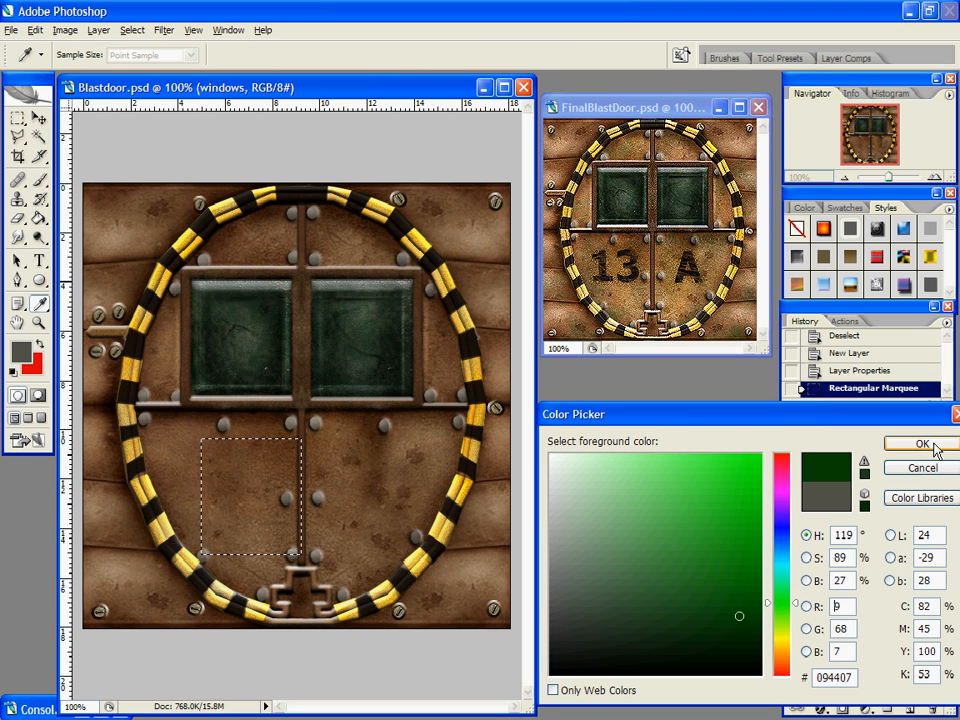
pyautogui.click(922, 443)
# Step: Fill the selected rectangle with the dark green, deselect it and move it slightly left on the door's lower panel
pyautogui.press('g')
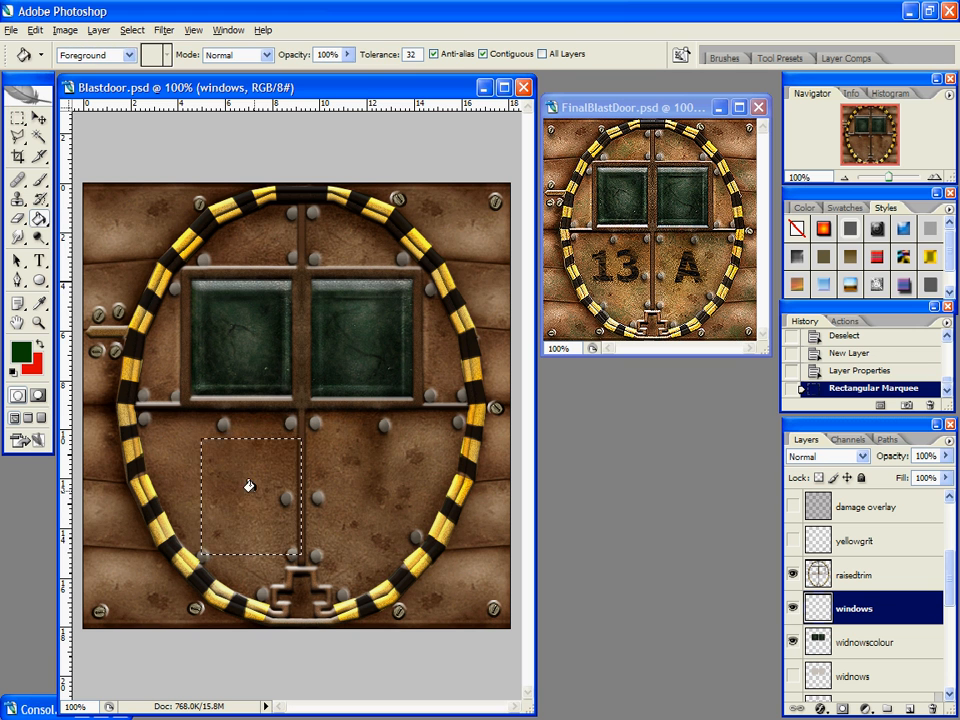
pyautogui.click(250, 486)
pyautogui.hotkey('ctrl', 'd')
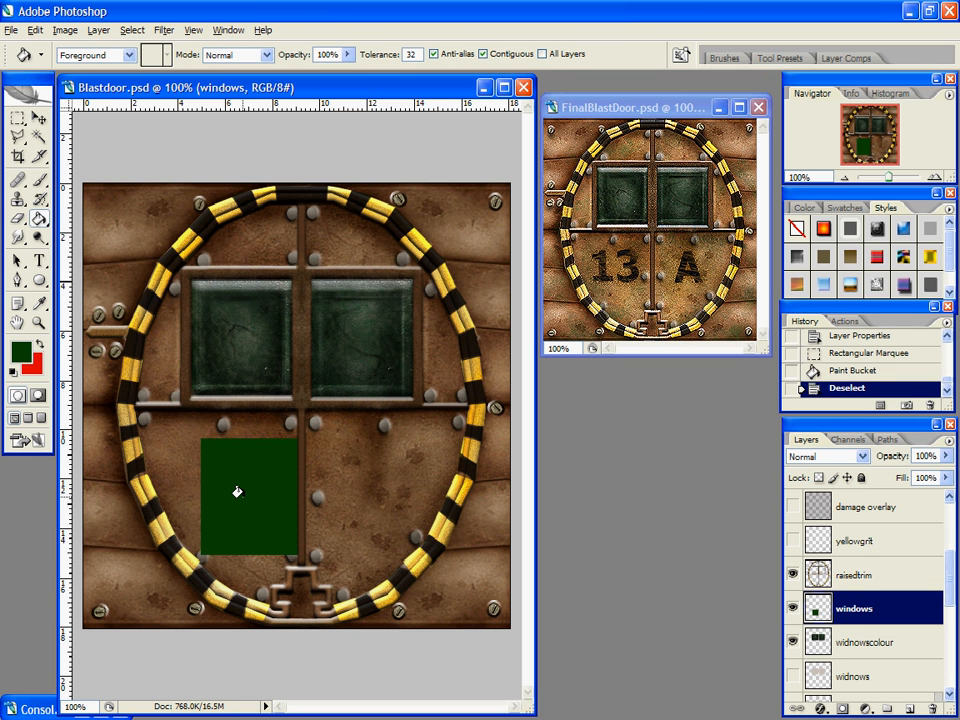
pyautogui.press('v')
pyautogui.moveTo(244, 501)
pyautogui.mouseDown()
pyautogui.moveTo(223, 493)
pyautogui.moveTo(228, 483)
pyautogui.moveTo(233, 491)
pyautogui.mouseUp()
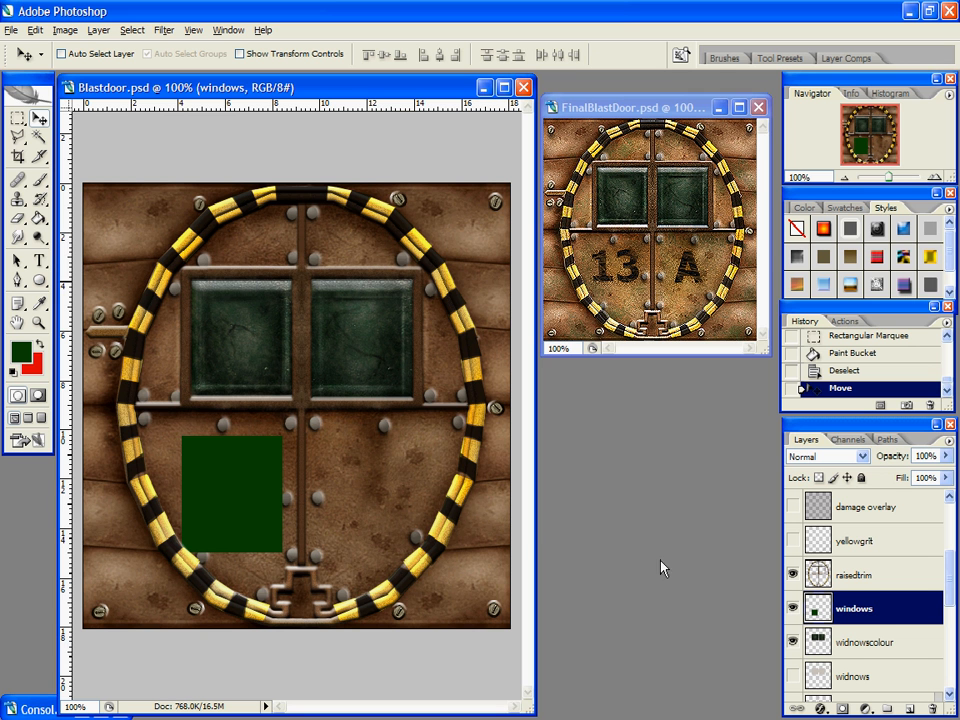
# Step: Apply a Bevel and Emboss layer style to the windows layer with an Inner Bevel of 16 px size
pyautogui.rightClick(893, 617)
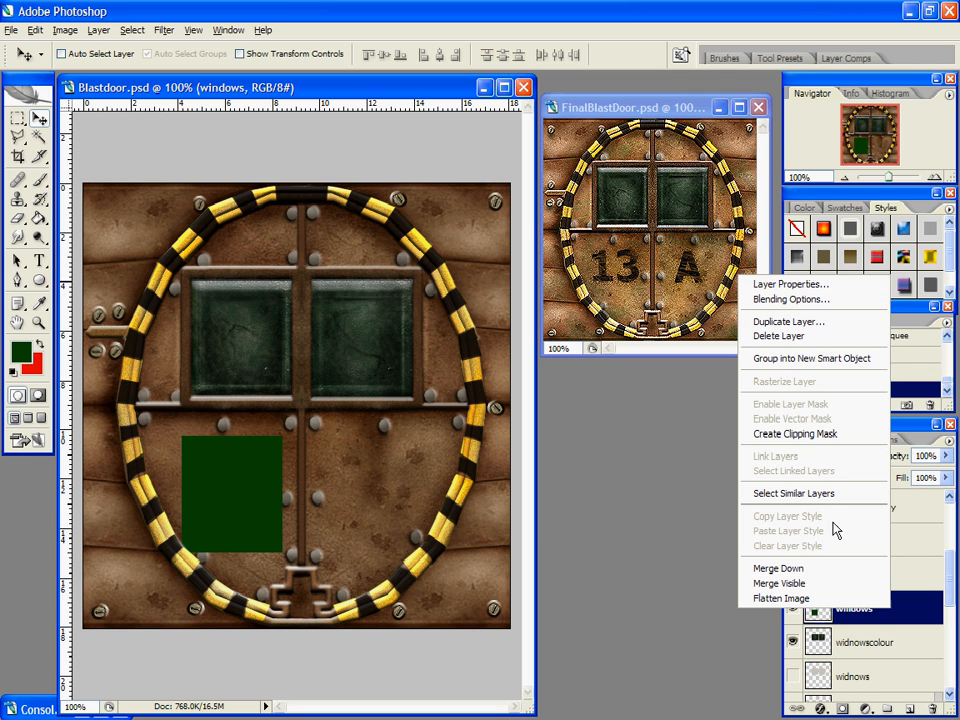
pyautogui.click(771, 298)
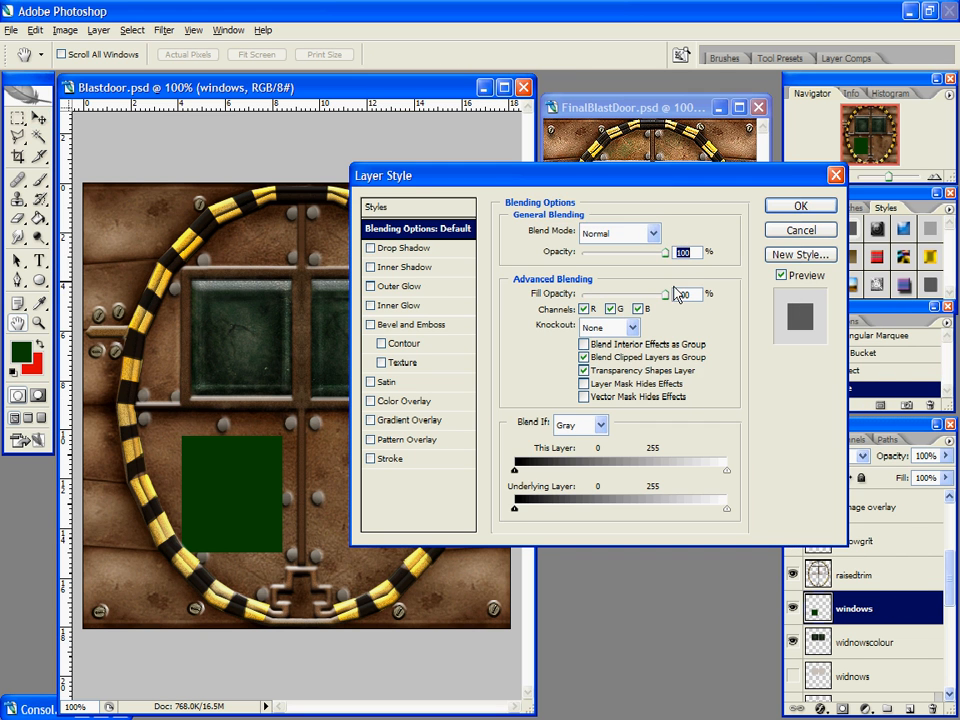
pyautogui.click(395, 324)
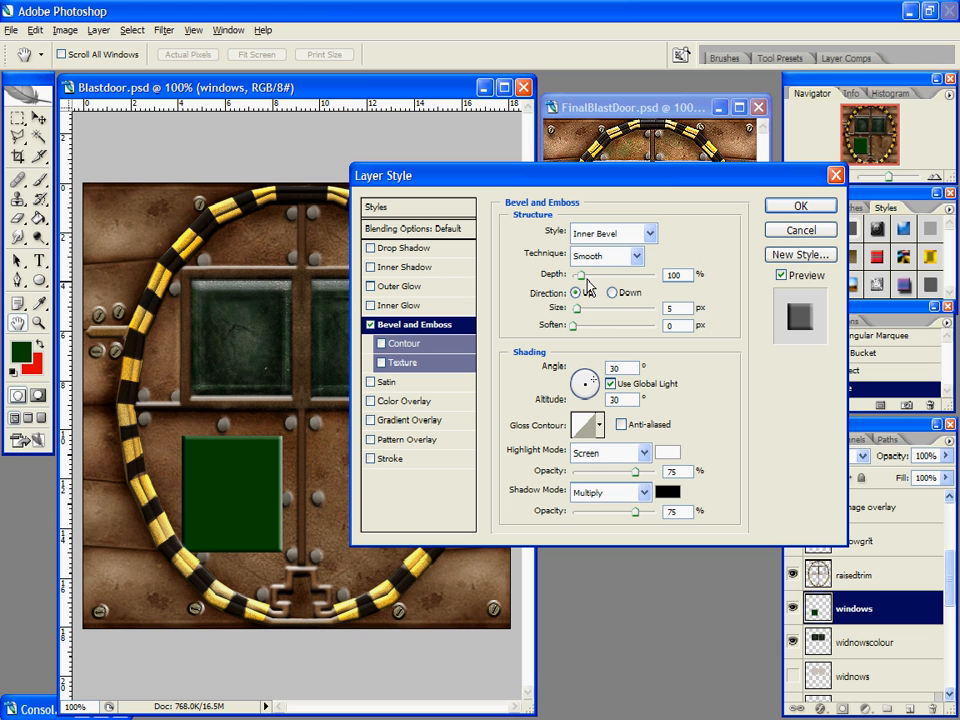
pyautogui.click(577, 312)
pyautogui.moveTo(580, 309); pyautogui.dragTo(589, 313)
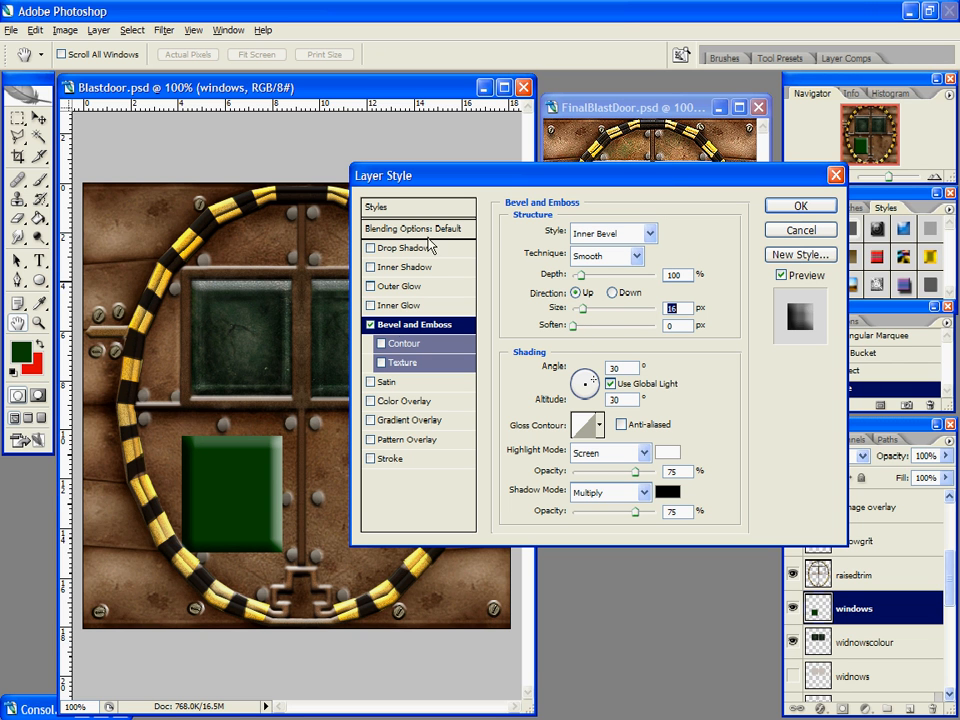
pyautogui.click(800, 205)
# Step: Use the Burn tool on Midtones at 30% exposure to paint thin cracks and a dark smudge on the green rectangle
pyautogui.press('z')
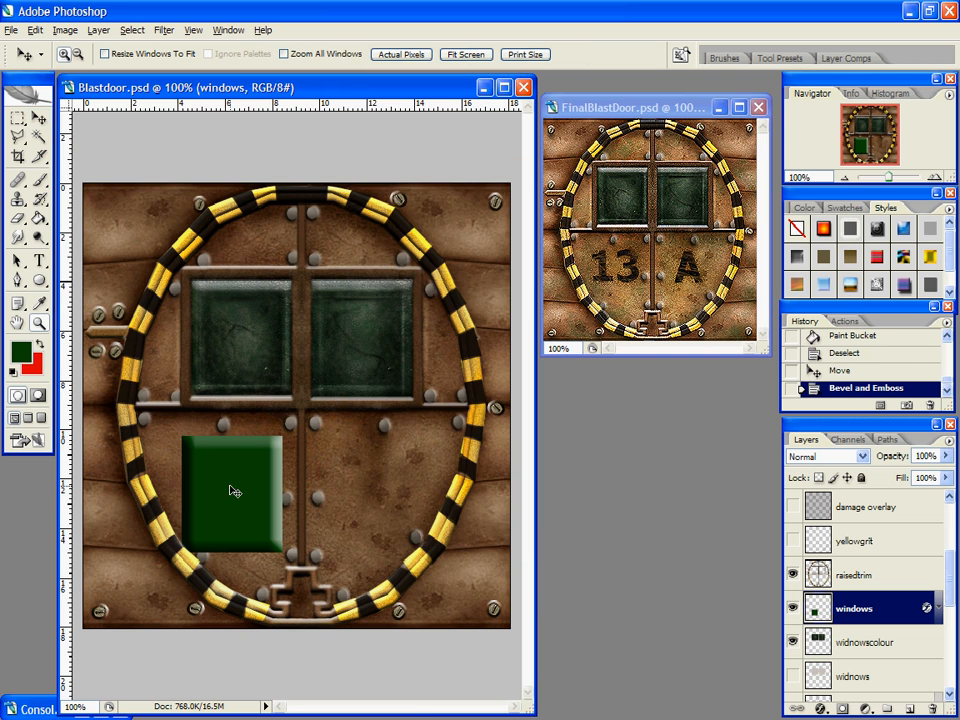
pyautogui.click(225, 484)
pyautogui.scroll(1, 345, 522)
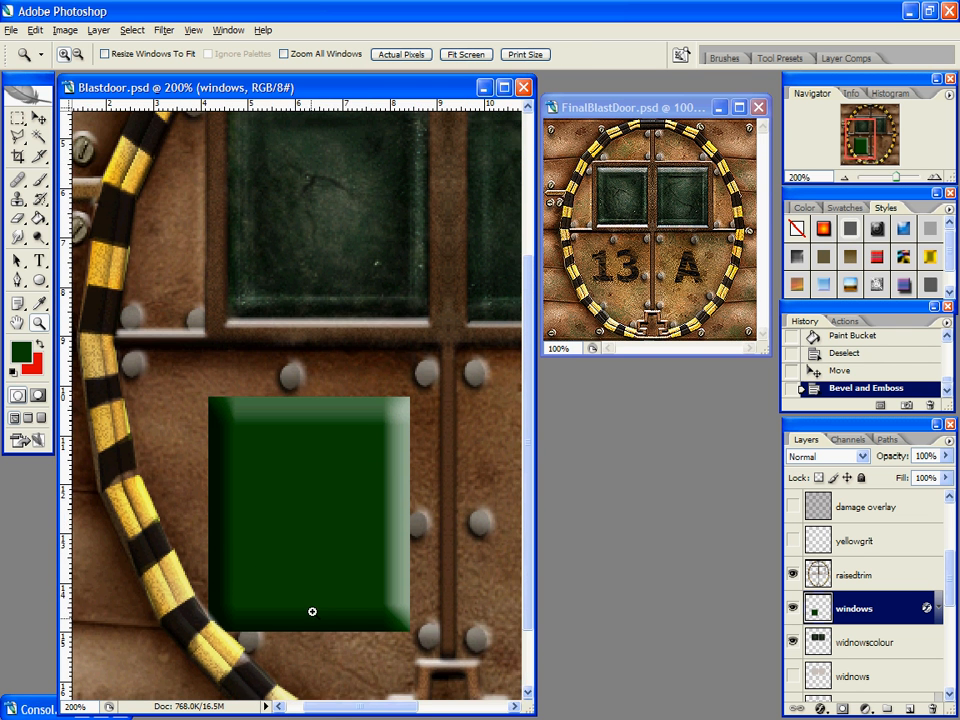
pyautogui.moveTo(314, 706); pyautogui.dragTo(338, 707)
pyautogui.scroll(2, 400, 612)
pyautogui.click(41, 219)
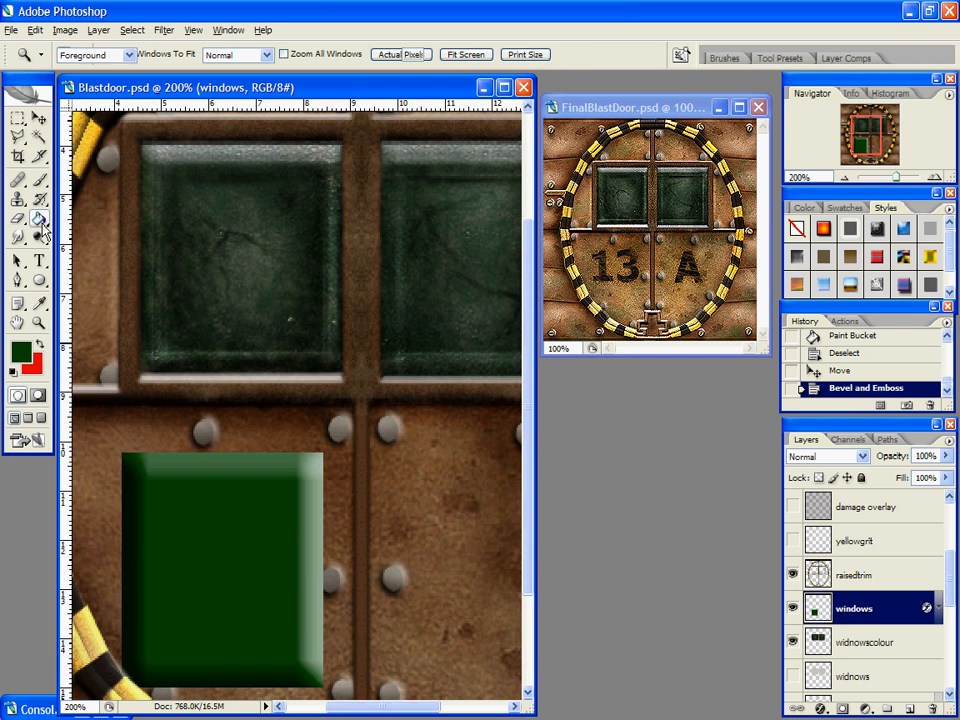
pyautogui.click(43, 238)
pyautogui.click(81, 241)
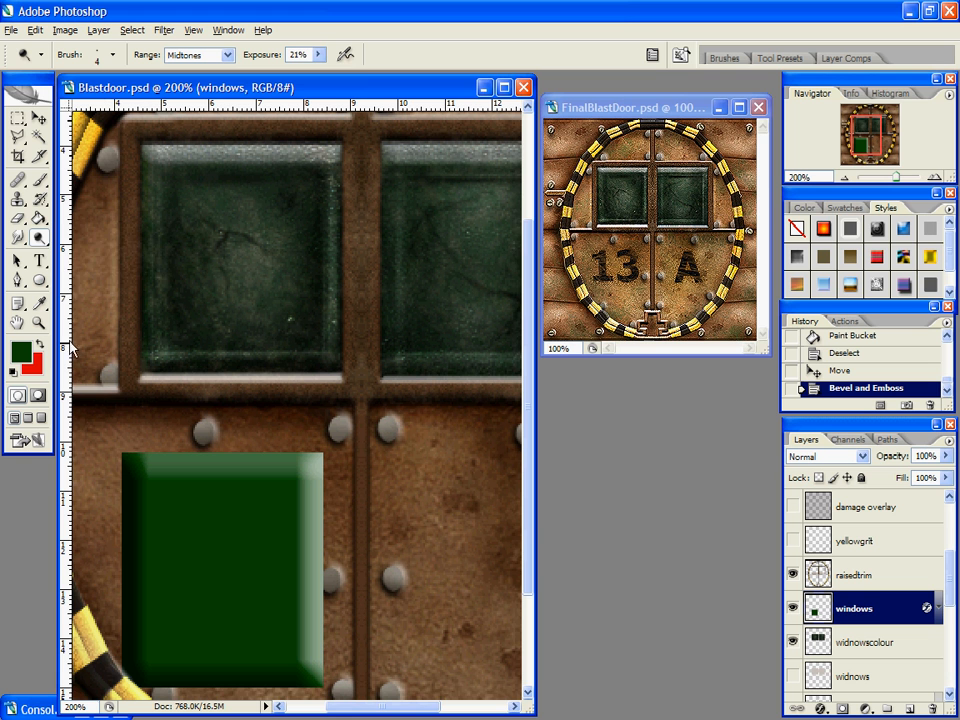
pyautogui.click(44, 242)
pyautogui.click(91, 258)
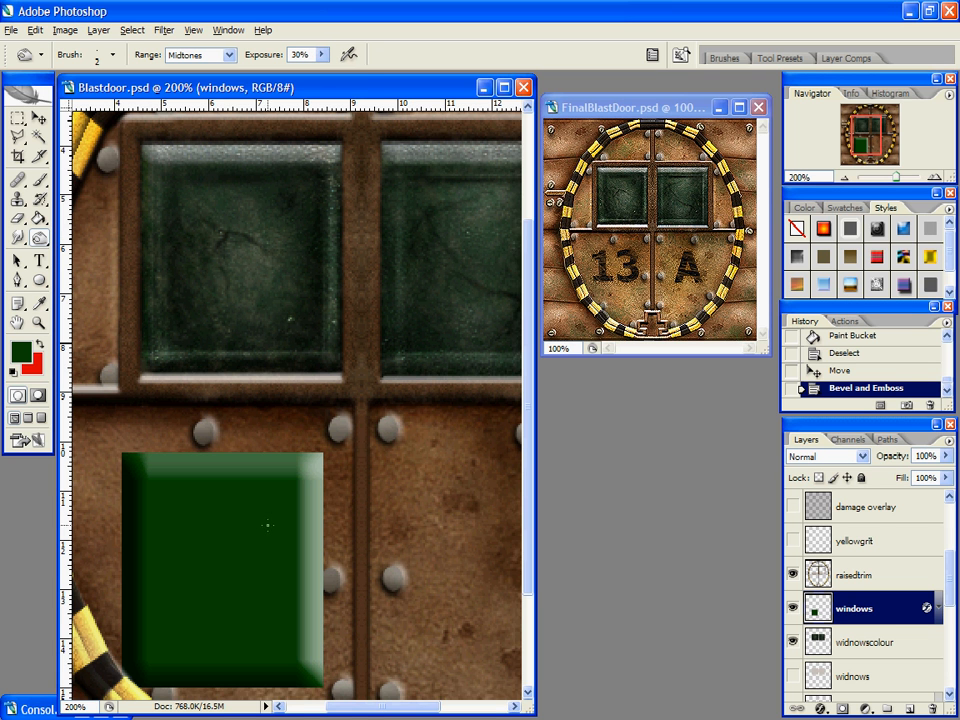
pyautogui.moveTo(250, 613)
pyautogui.mouseDown()
pyautogui.moveTo(239, 560)
pyautogui.moveTo(195, 588)
pyautogui.moveTo(246, 547)
pyautogui.moveTo(212, 535)
pyautogui.moveTo(174, 576)
pyautogui.moveTo(184, 536)
pyautogui.mouseUp()
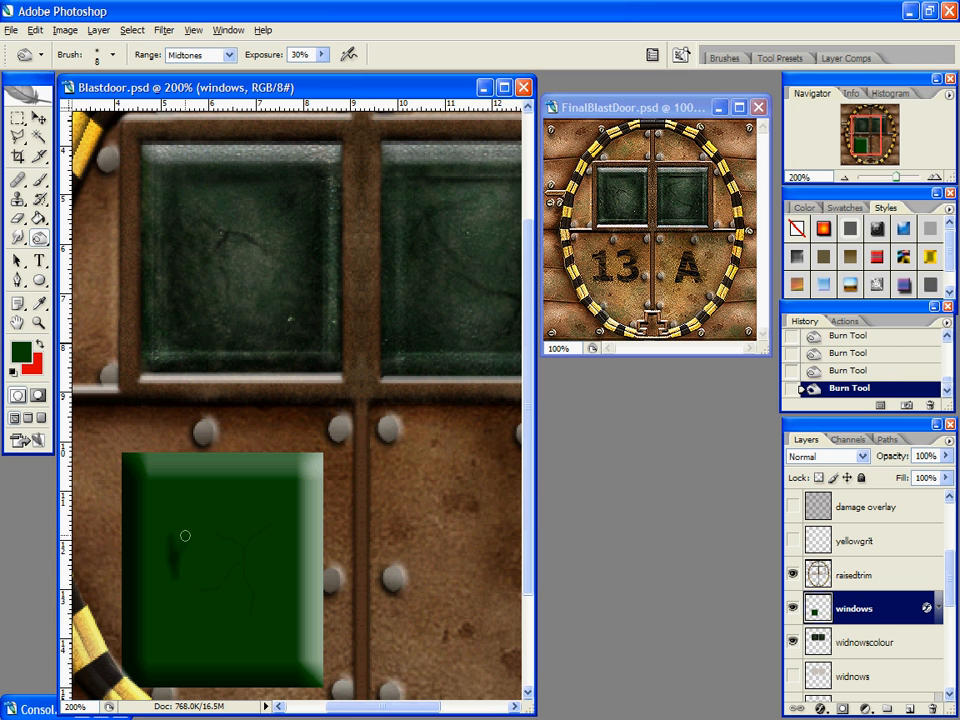
pyautogui.press('z')
pyautogui.keyDown('alt'); pyautogui.click(287, 495); pyautogui.keyUp('alt')
# Step: Paste the copied grey texture patch and move it onto the upper-right part of the green rectangle
pyautogui.hotkey('ctrl', 'v')
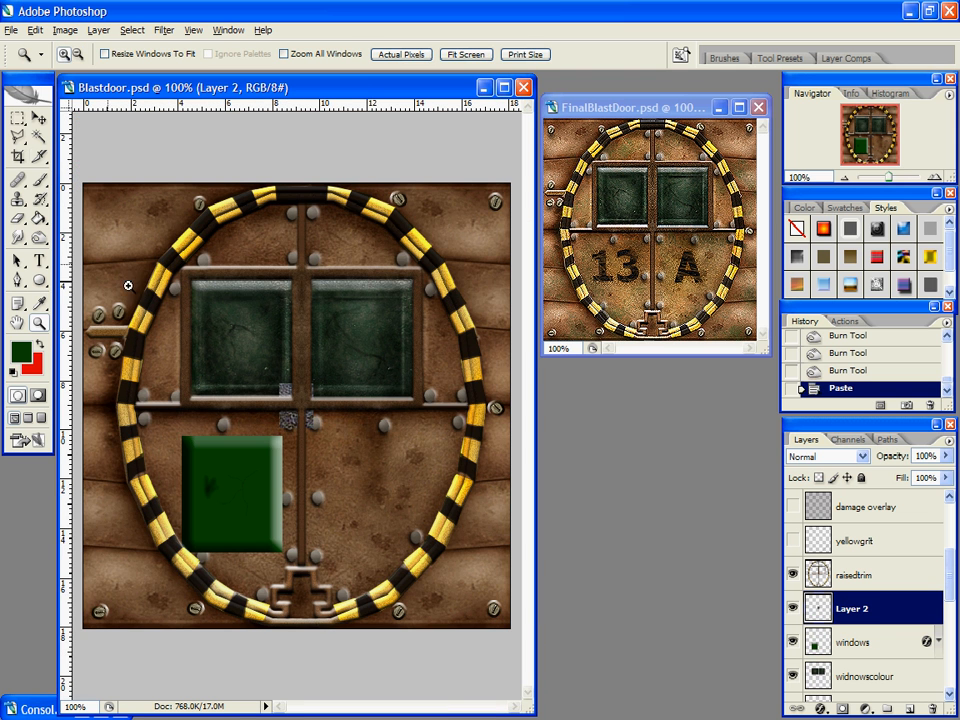
pyautogui.click(38, 117)
pyautogui.moveTo(289, 418); pyautogui.dragTo(243, 484)
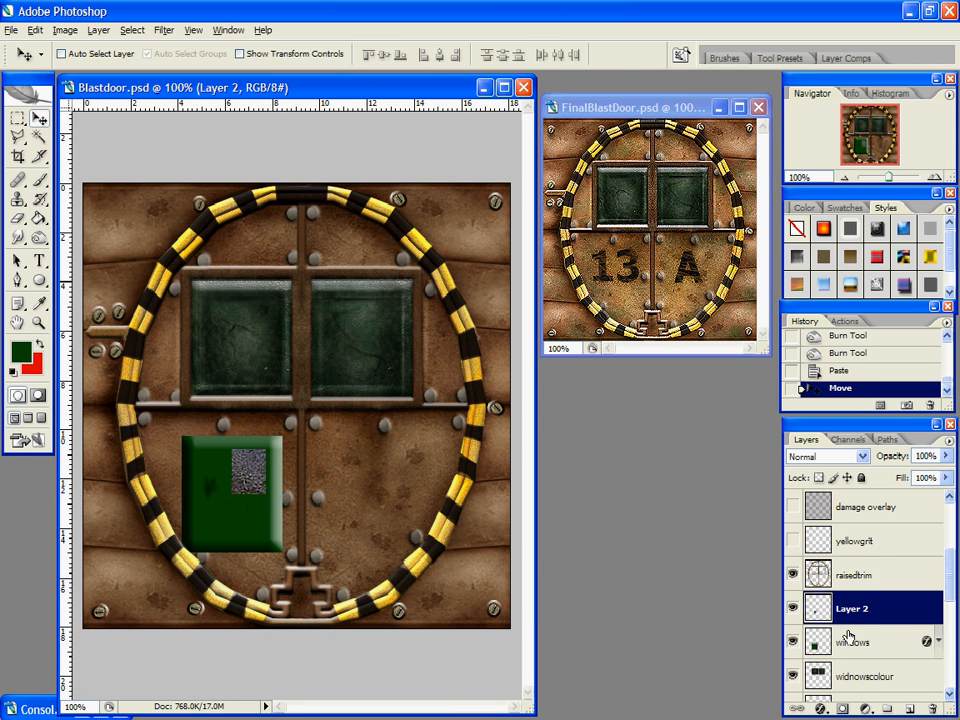
# Step: Delete the pasted texture layer and the windows layer
pyautogui.press('Delete')
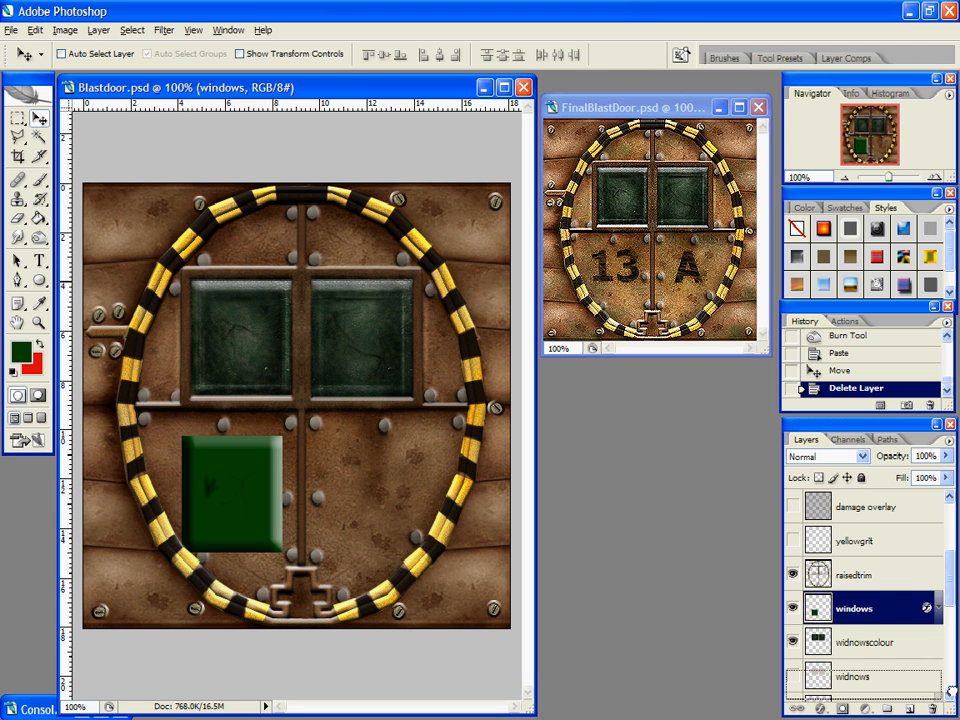
pyautogui.moveTo(816, 608); pyautogui.dragTo(931, 710)
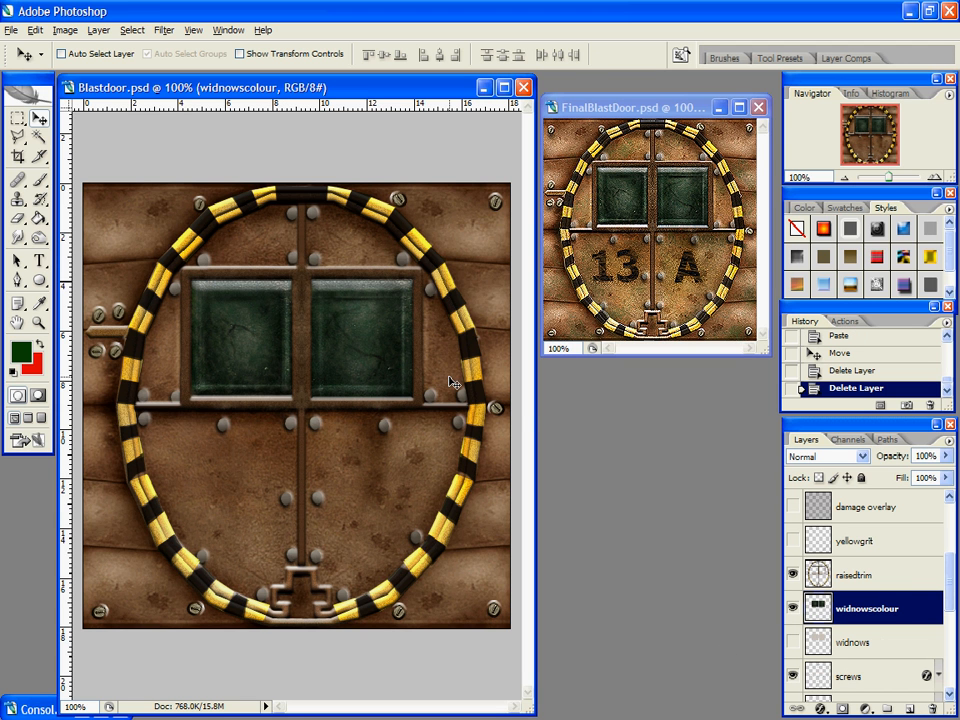
# Step: Move the FinalBlastDoor.psd window slightly up and show the 13 A layer in Blastdoor.psd
pyautogui.scroll(5, 828, 585)
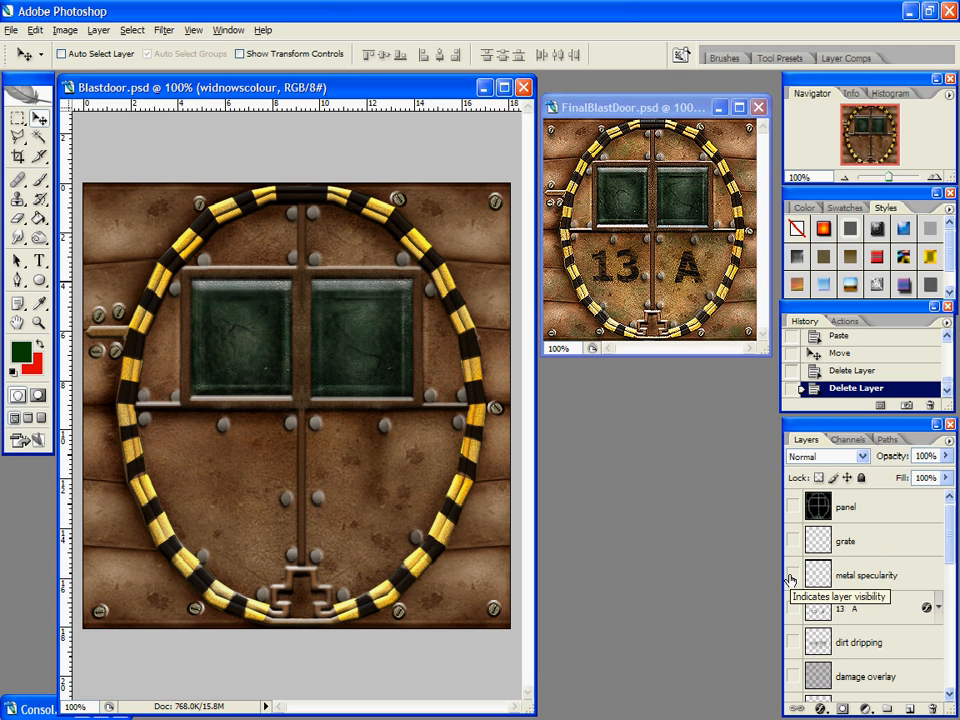
pyautogui.click(645, 110)
pyautogui.moveTo(645, 118); pyautogui.dragTo(645, 103)
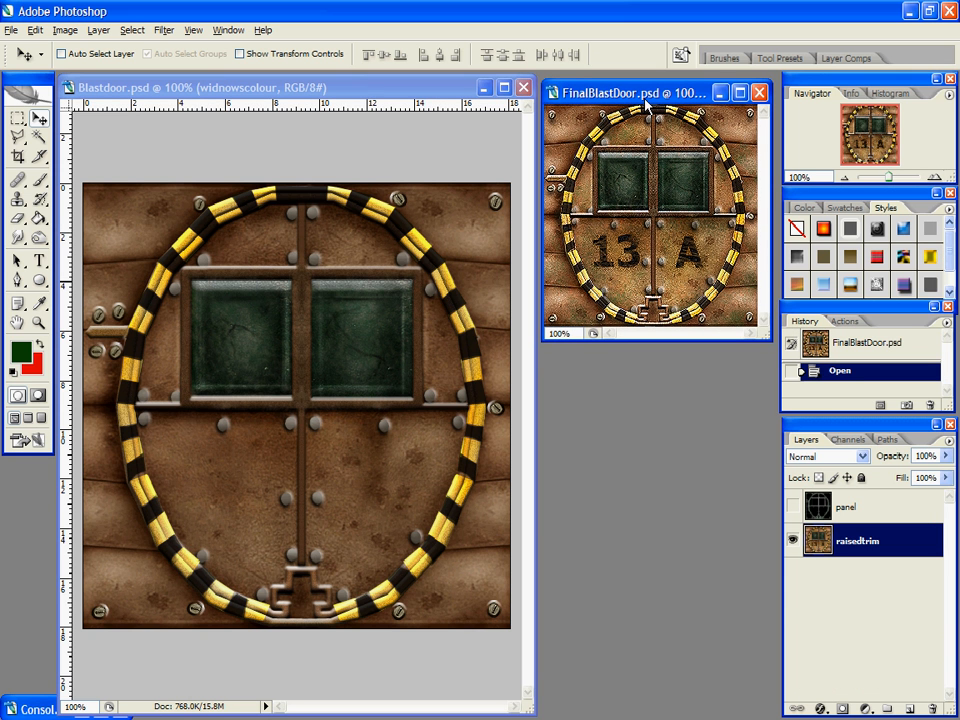
pyautogui.click(257, 275)
pyautogui.click(829, 520)
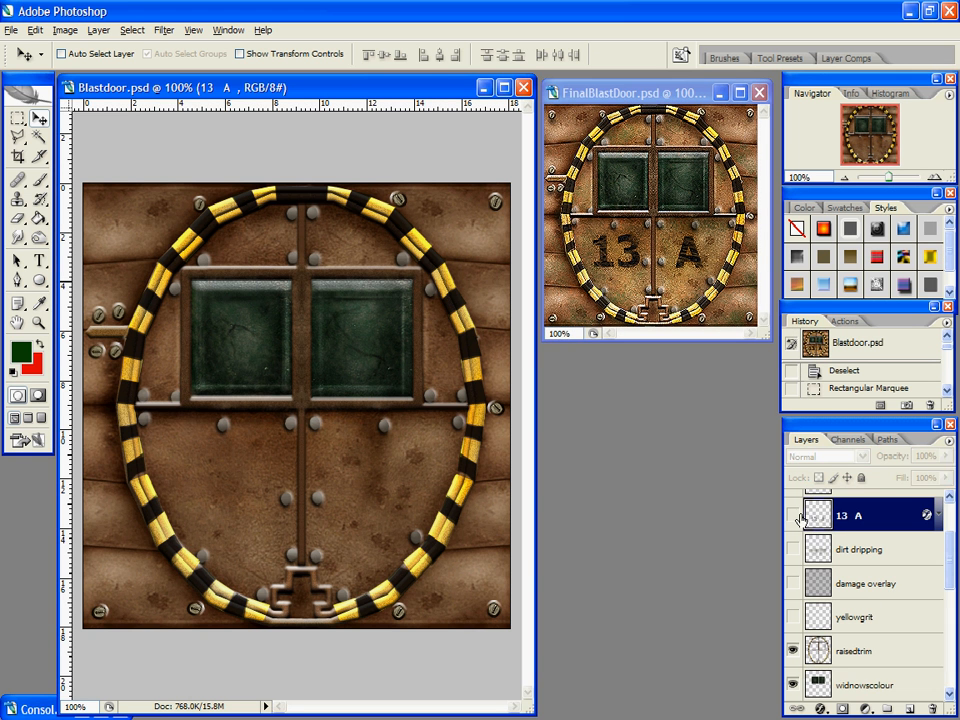
pyautogui.click(793, 515)
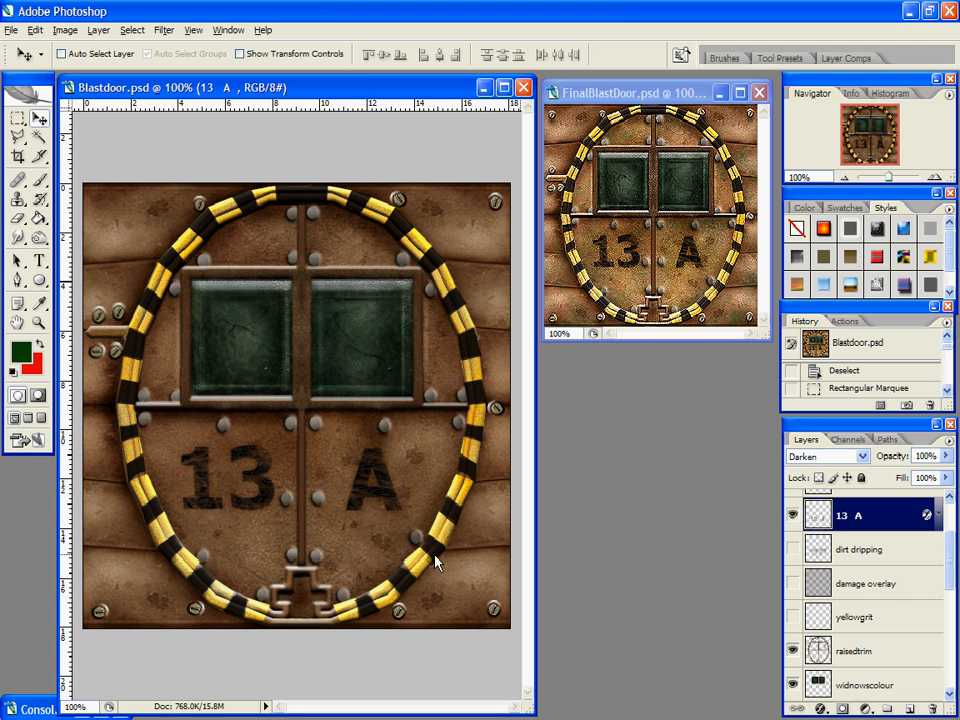
# Step: Check which effects are applied to the 13 A layer
pyautogui.scroll(3, 955, 567)
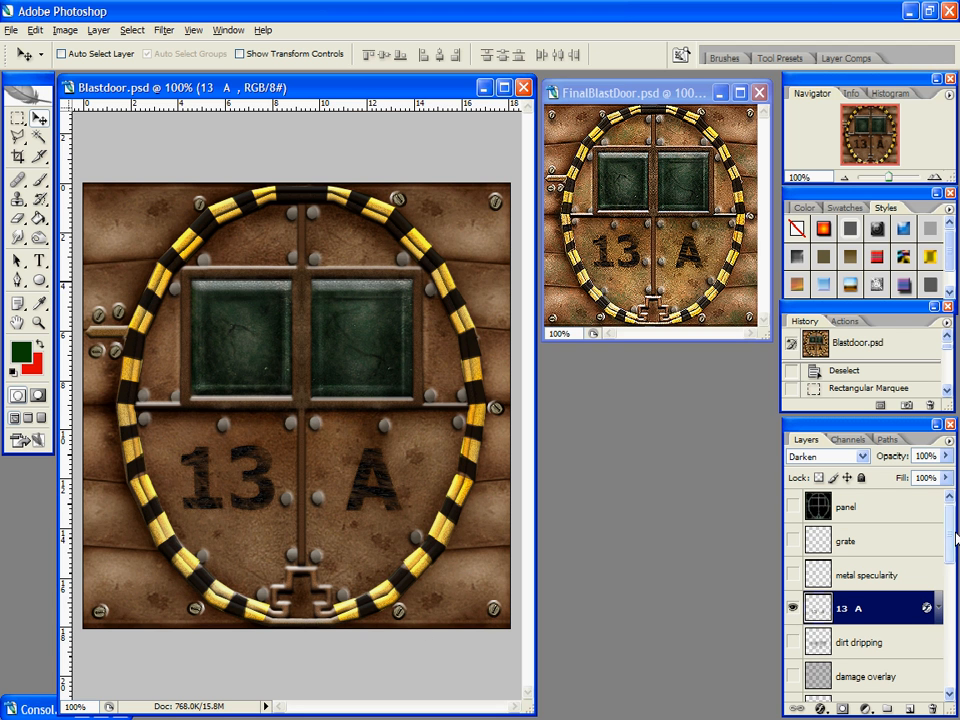
pyautogui.click(937, 607)
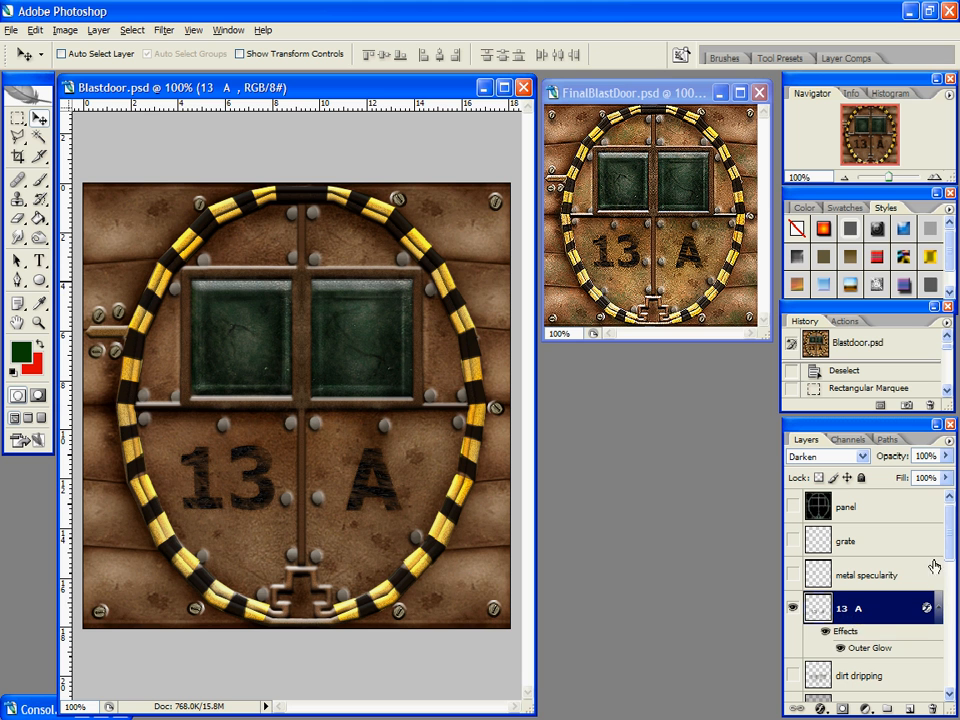
pyautogui.click(937, 607)
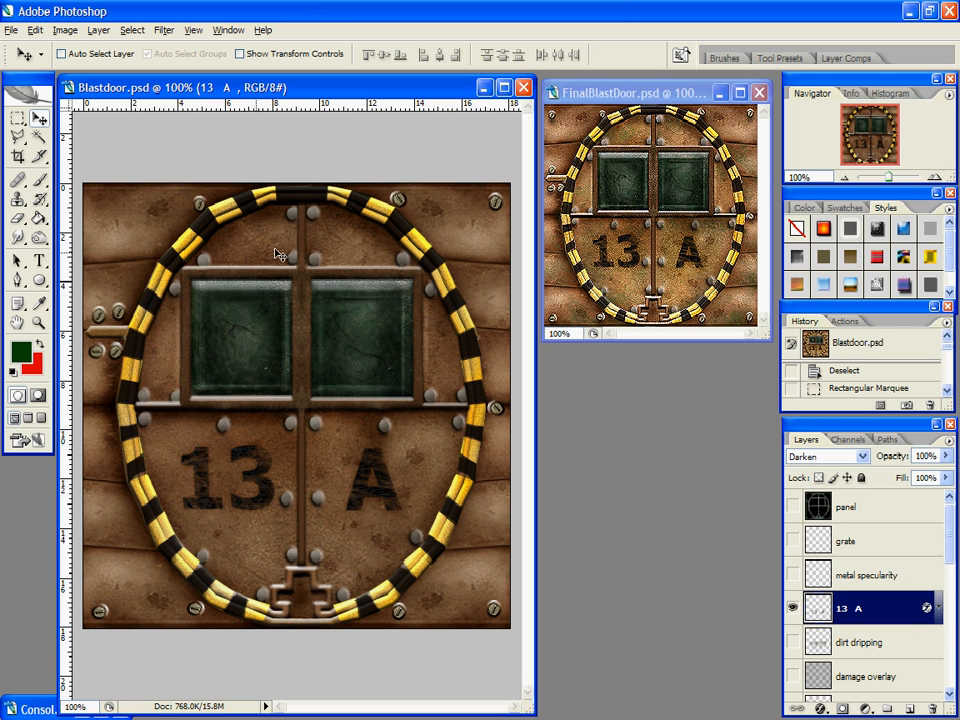
# Step: Add the text 3D-Palace.com in black Tahoma Bold, 20 pt, below the number 13 on the door's lower-left panel
pyautogui.click(20, 351)
pyautogui.moveTo(620, 641); pyautogui.dragTo(550, 676)
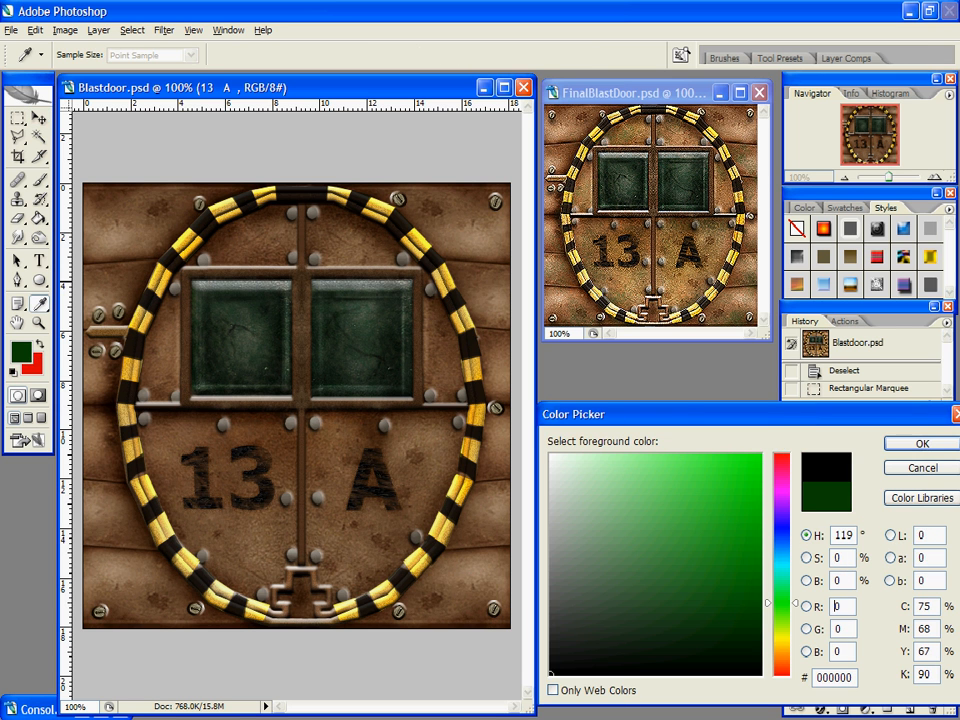
pyautogui.click(936, 447)
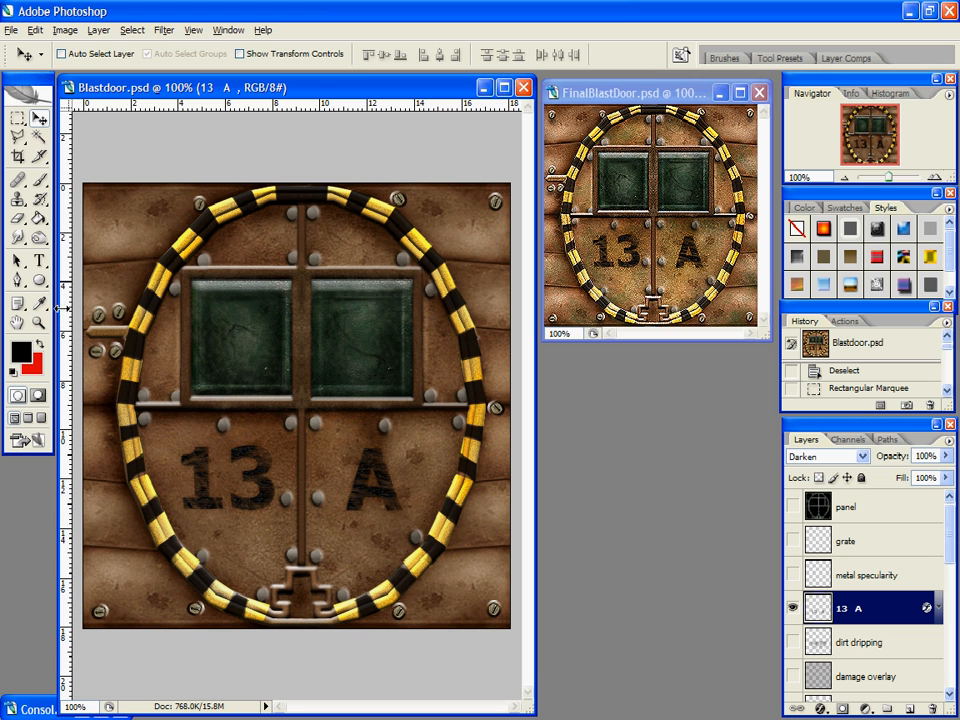
pyautogui.click(39, 261)
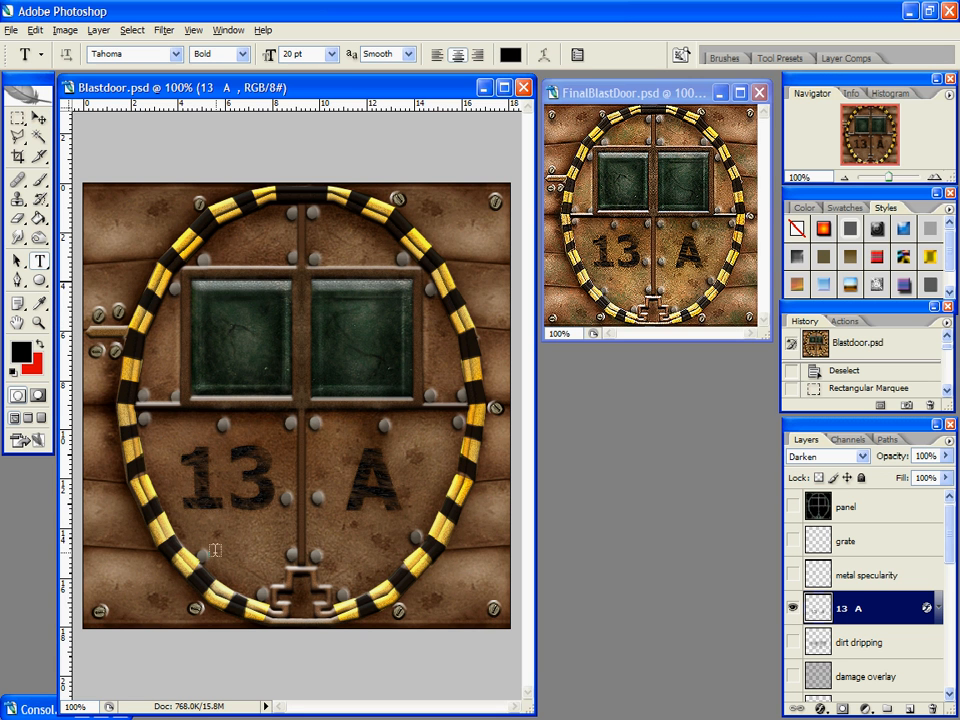
pyautogui.click(215, 550)
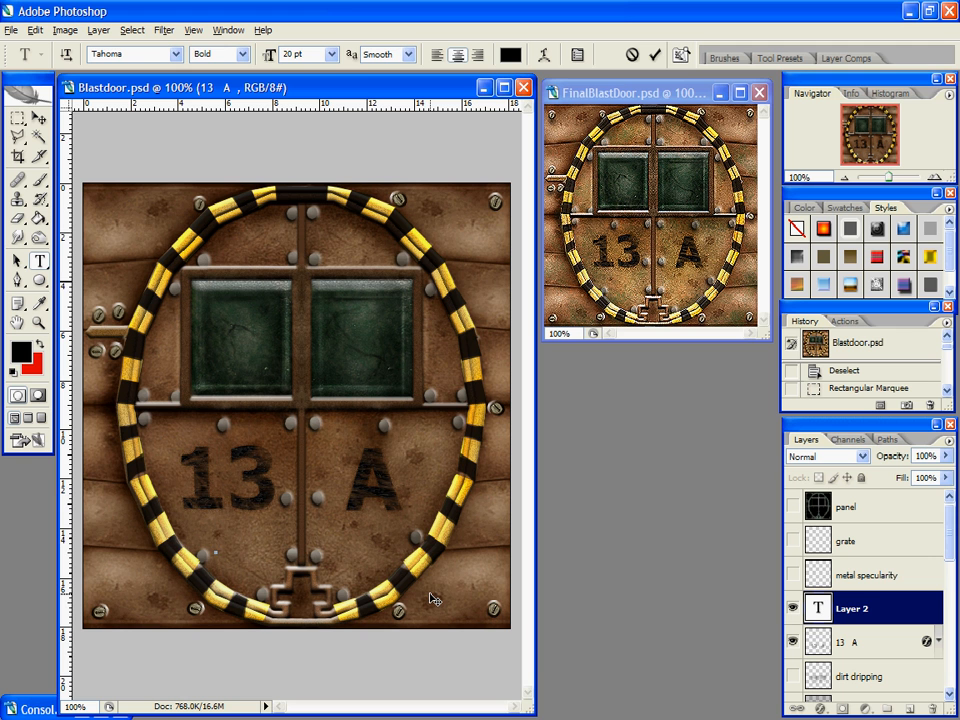
pyautogui.write('3D-Palace.co')
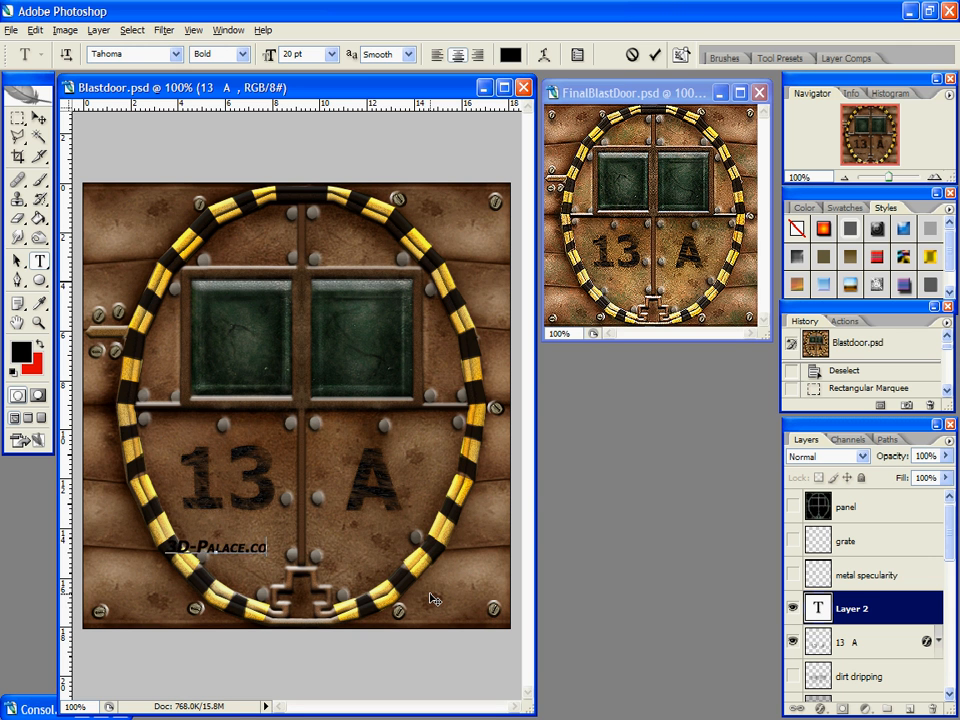
pyautogui.write('m')
pyautogui.click(39, 118)
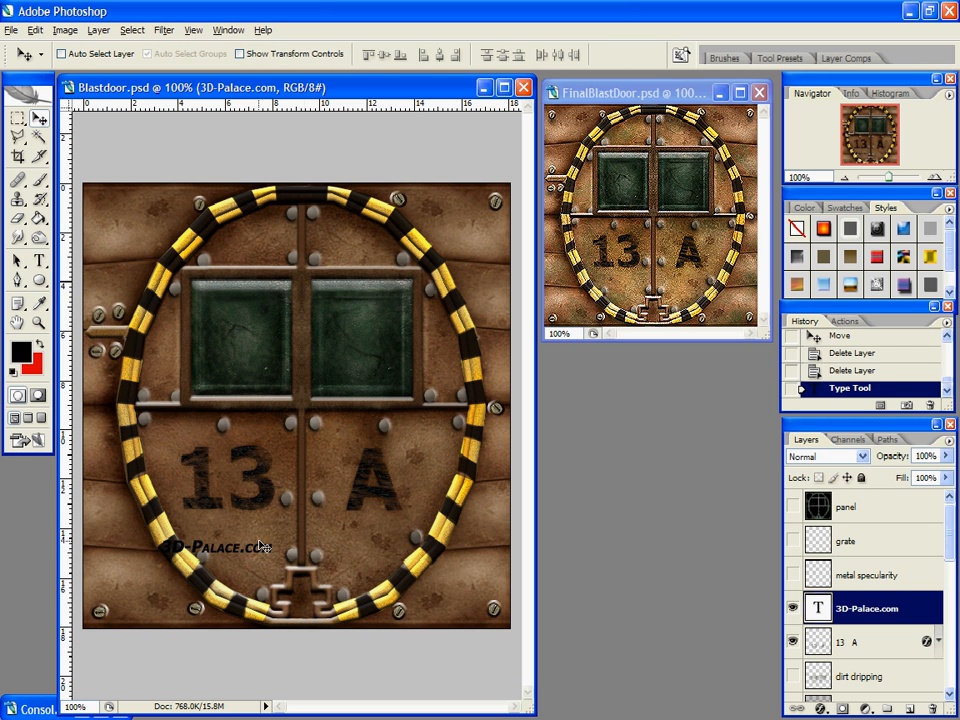
# Step: Enlarge the 3D-Palace.com text to about 65 pt with Free Transform and position it across the door's lower half, beneath 13 A
pyautogui.moveTo(262, 546); pyautogui.dragTo(342, 560)
pyautogui.hotkey('ctrl', 't')
pyautogui.moveTo(375, 542); pyautogui.dragTo(326, 553)
pyautogui.press('Return')
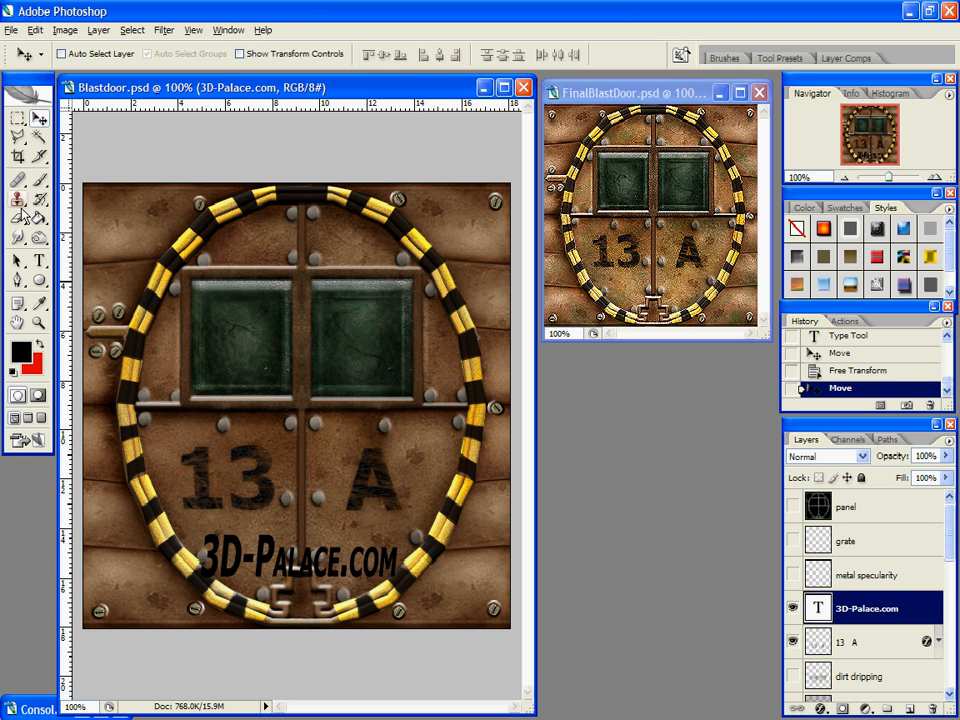
pyautogui.press('t')
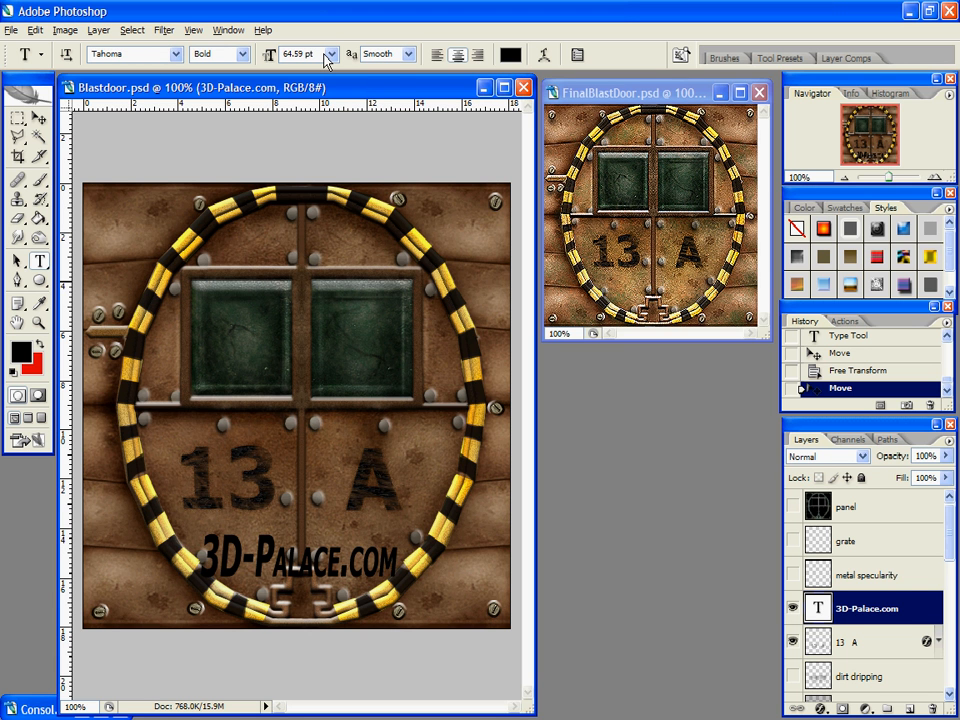
pyautogui.click(38, 120)
pyautogui.moveTo(352, 590); pyautogui.dragTo(342, 596)
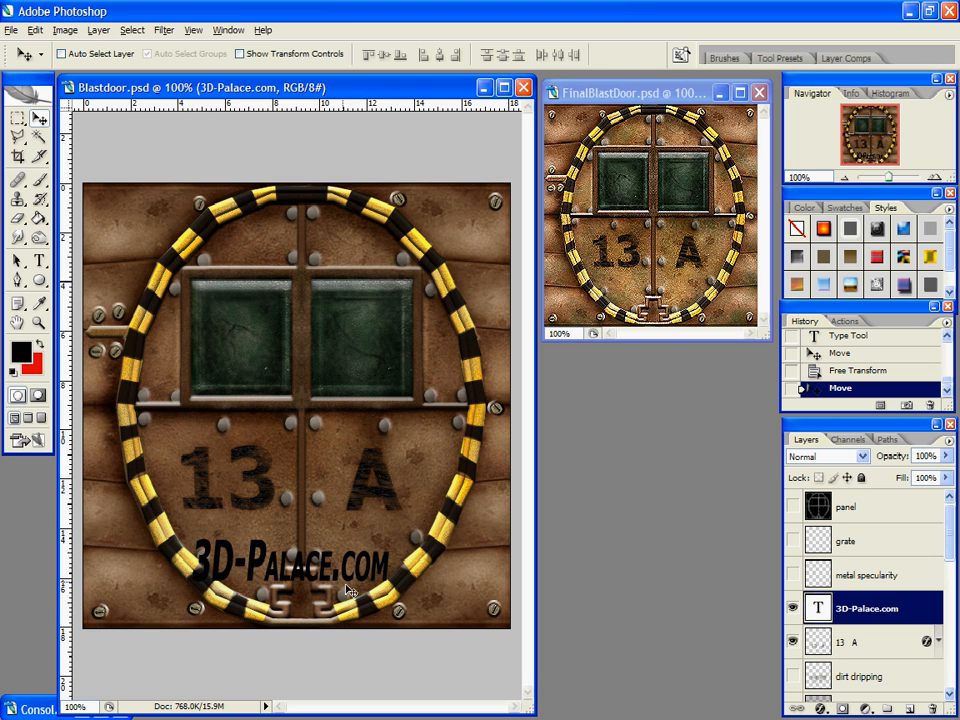
# Step: Rasterize the 3D-Palace.com text layer and move the lettering slightly up, closer to 13 A
pyautogui.click(104, 28)
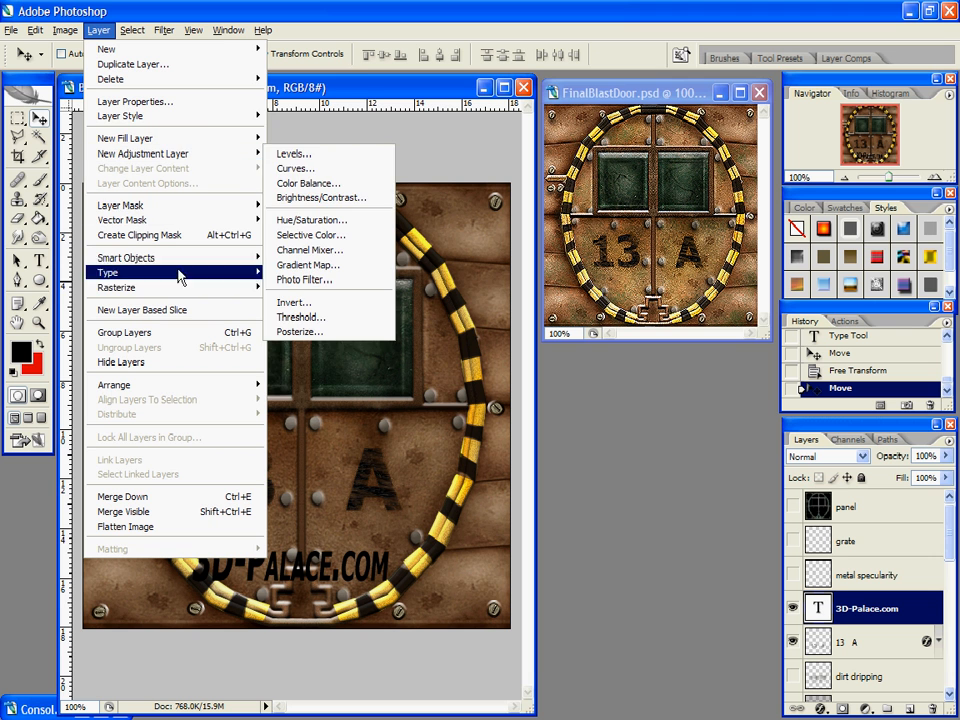
pyautogui.moveTo(240, 288)
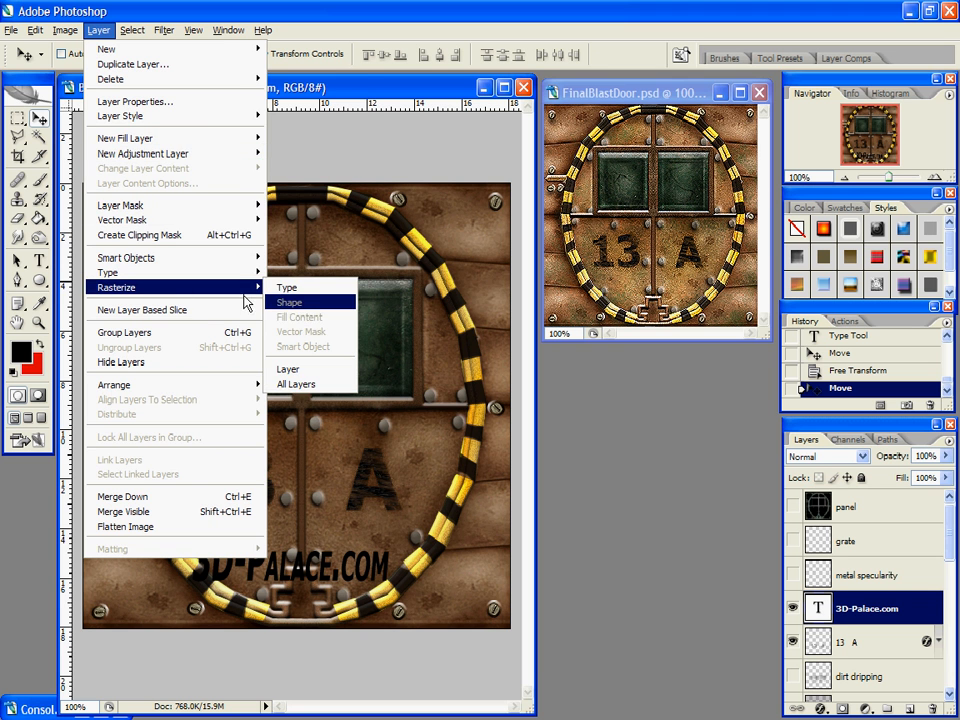
pyautogui.click(314, 376)
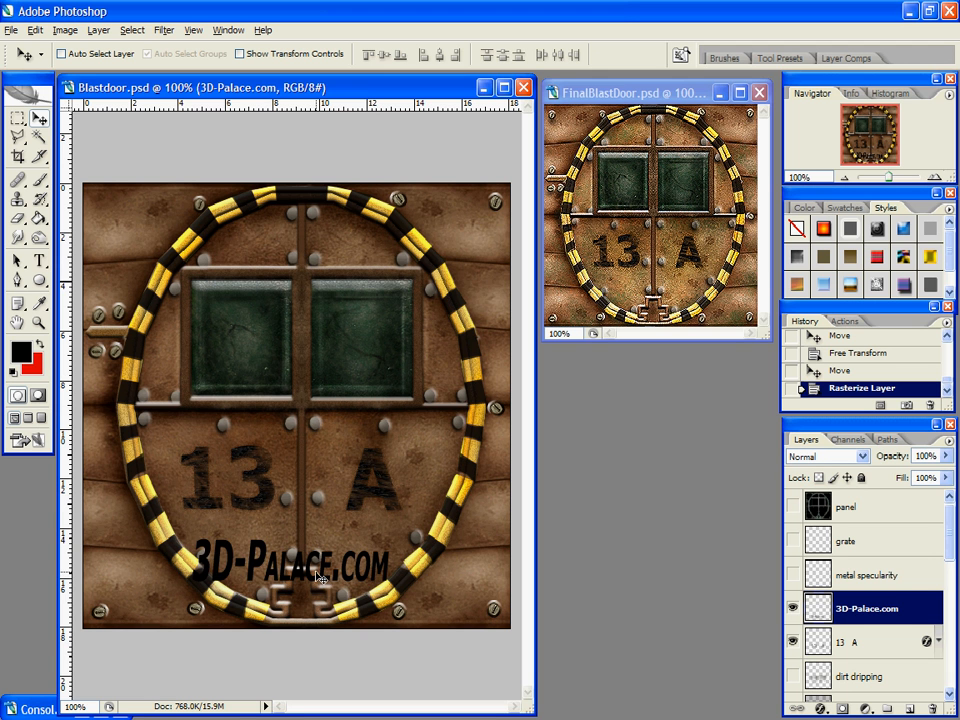
pyautogui.moveTo(317, 570)
pyautogui.mouseDown()
pyautogui.moveTo(340, 558)
pyautogui.moveTo(318, 563)
pyautogui.mouseUp()
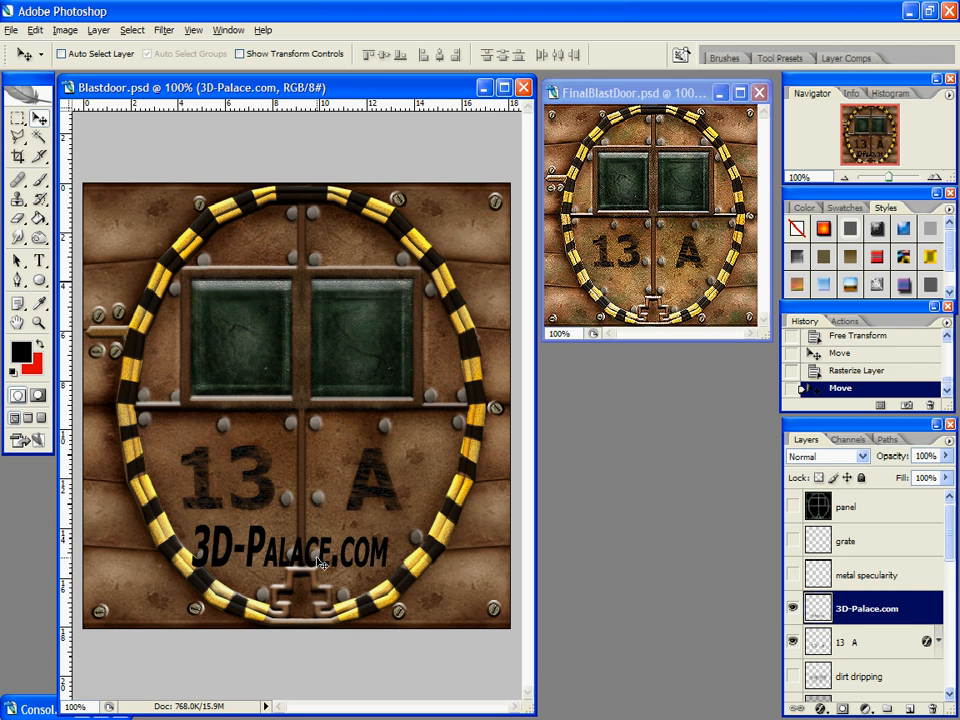
# Step: Add a small amount of monochromatic Gaussian noise to the 3D-Palace.com layer
pyautogui.click(163, 31)
pyautogui.click(201, 493)
pyautogui.click(163, 30)
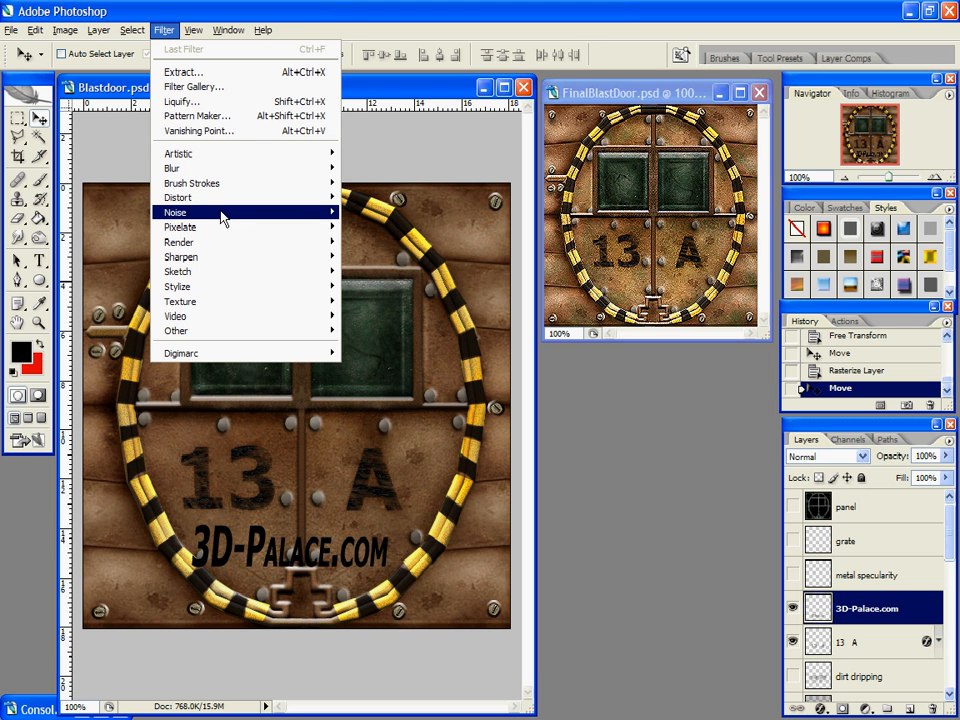
pyautogui.moveTo(222, 215)
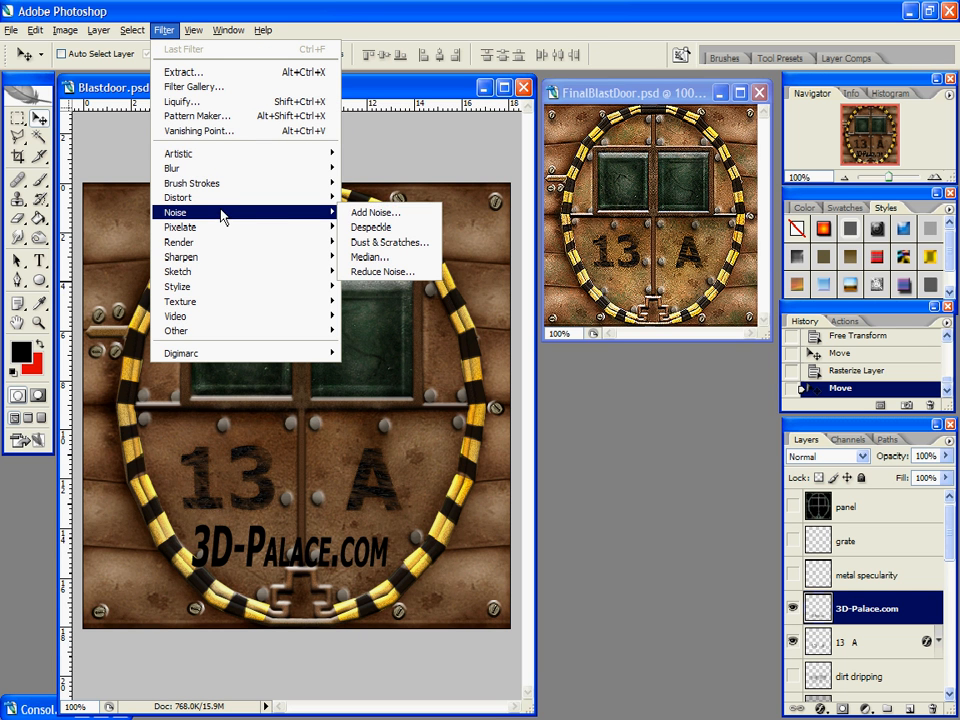
pyautogui.click(345, 217)
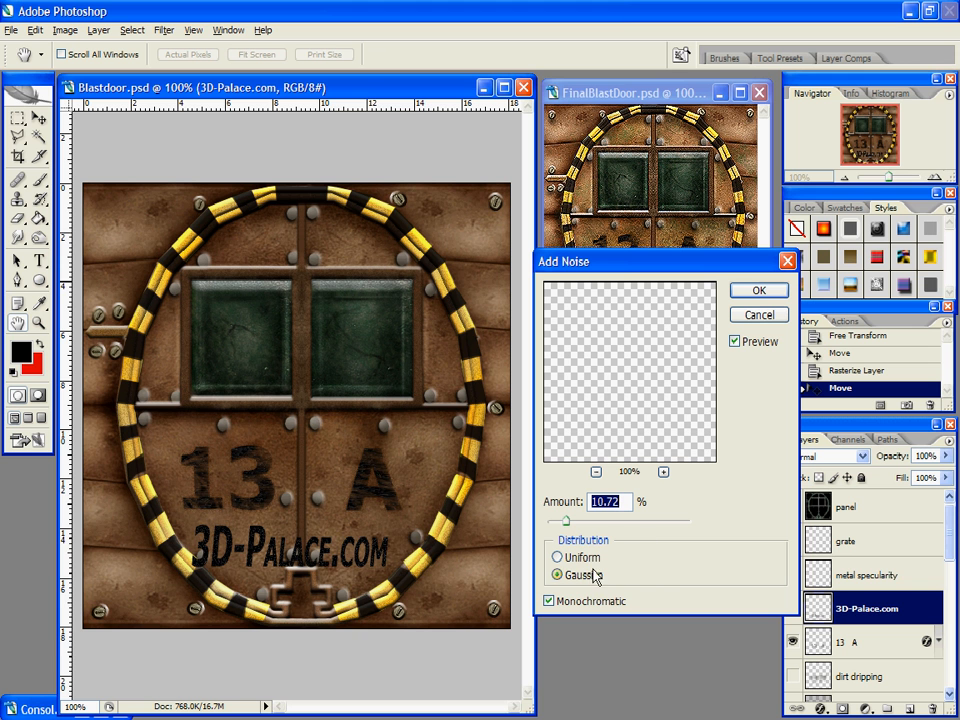
pyautogui.moveTo(563, 521); pyautogui.dragTo(556, 523)
pyautogui.click(759, 290)
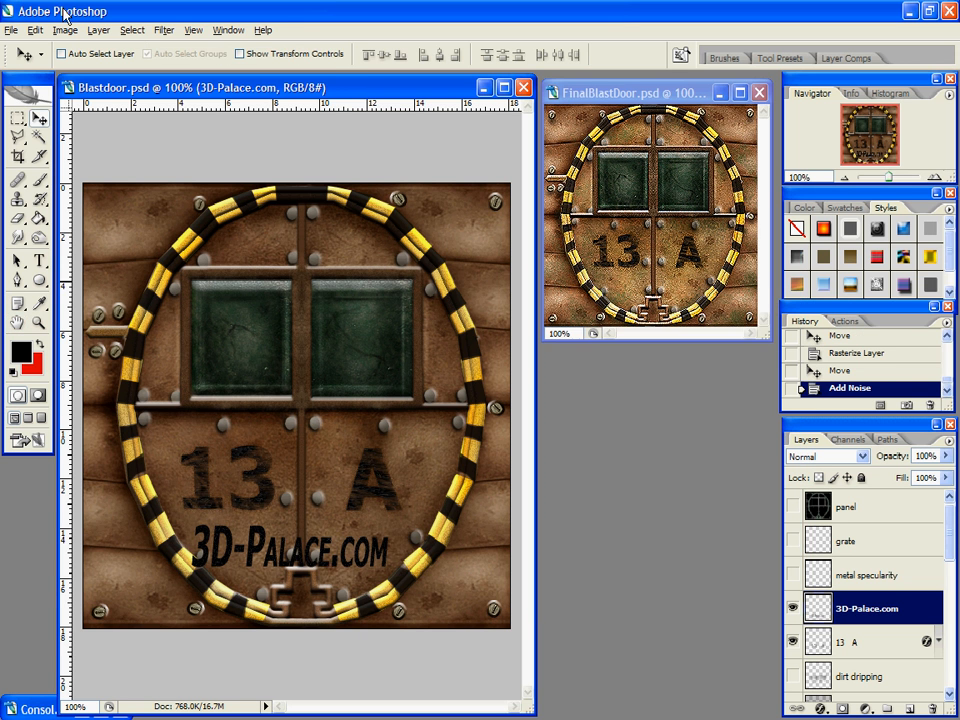
# Step: Streak the 3D-Palace.com lettering with the Wind filter, using the Wind method from the right, and enlarge the document window
pyautogui.click(163, 30)
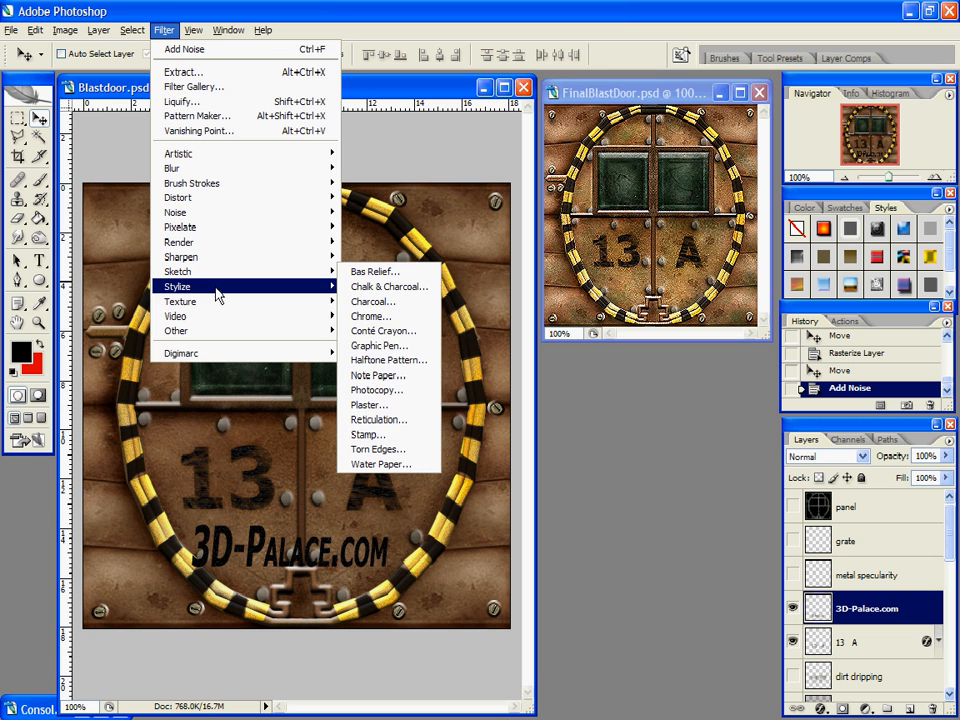
pyautogui.moveTo(217, 295)
pyautogui.click(390, 405)
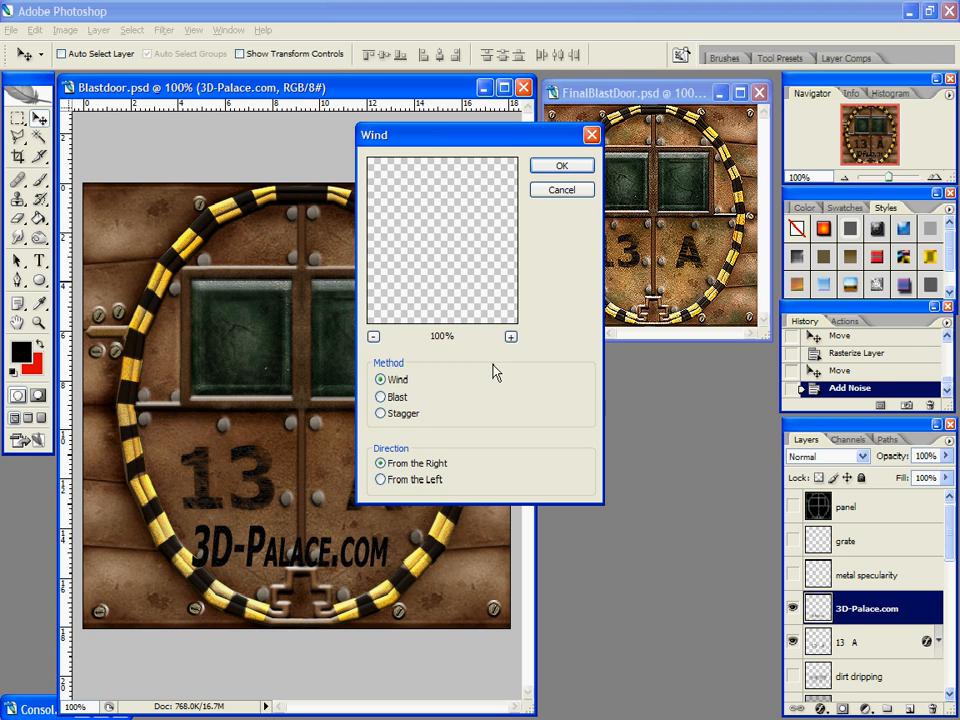
pyautogui.click(562, 166)
pyautogui.press('z')
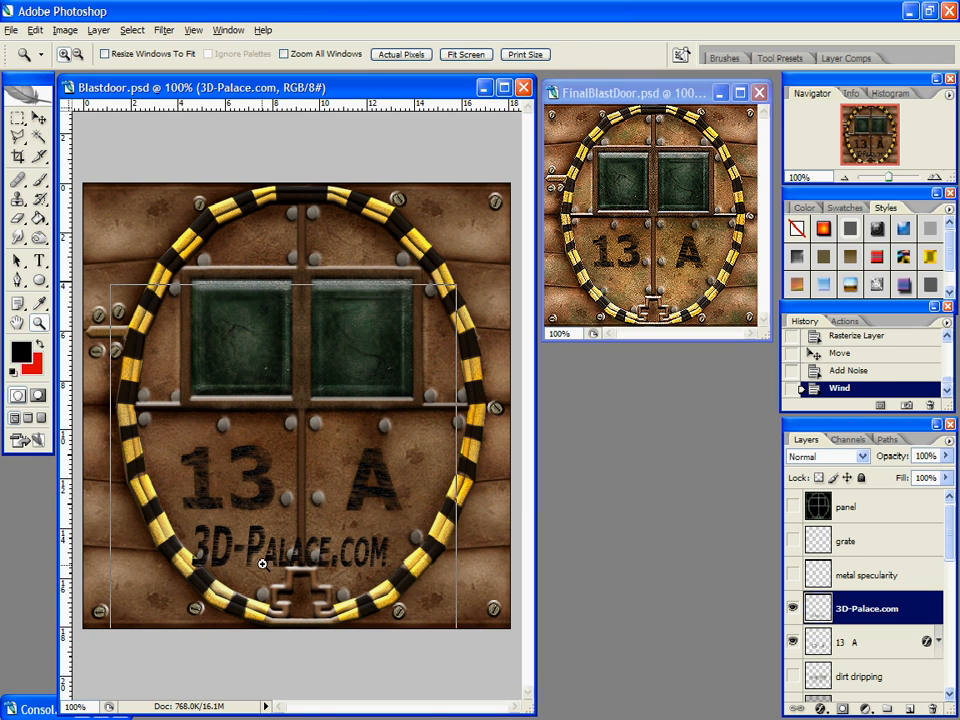
pyautogui.click(261, 558)
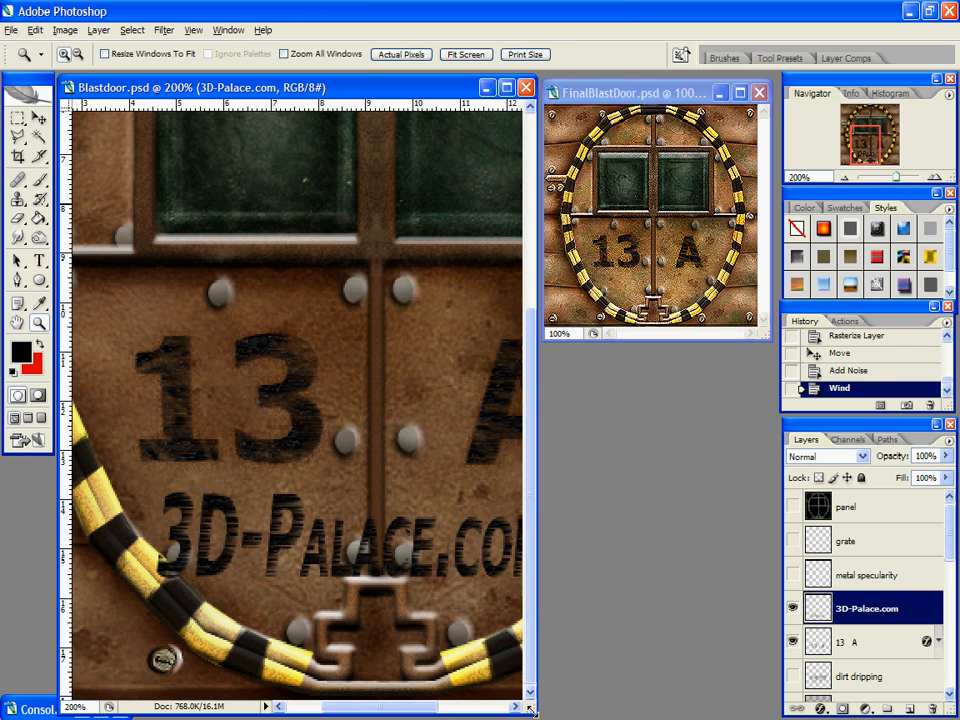
pyautogui.moveTo(530, 712); pyautogui.dragTo(641, 712)
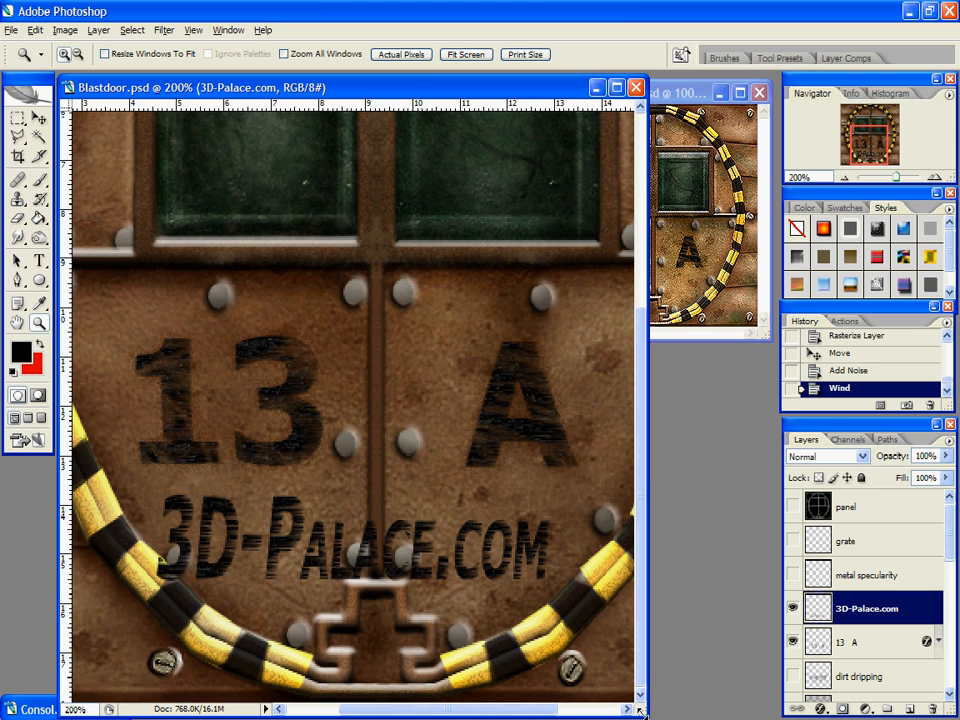
# Step: Duplicate the 3D-Palace.com layer and apply the Wind filter from the left to the copy
pyautogui.rightClick(873, 619)
pyautogui.click(760, 343)
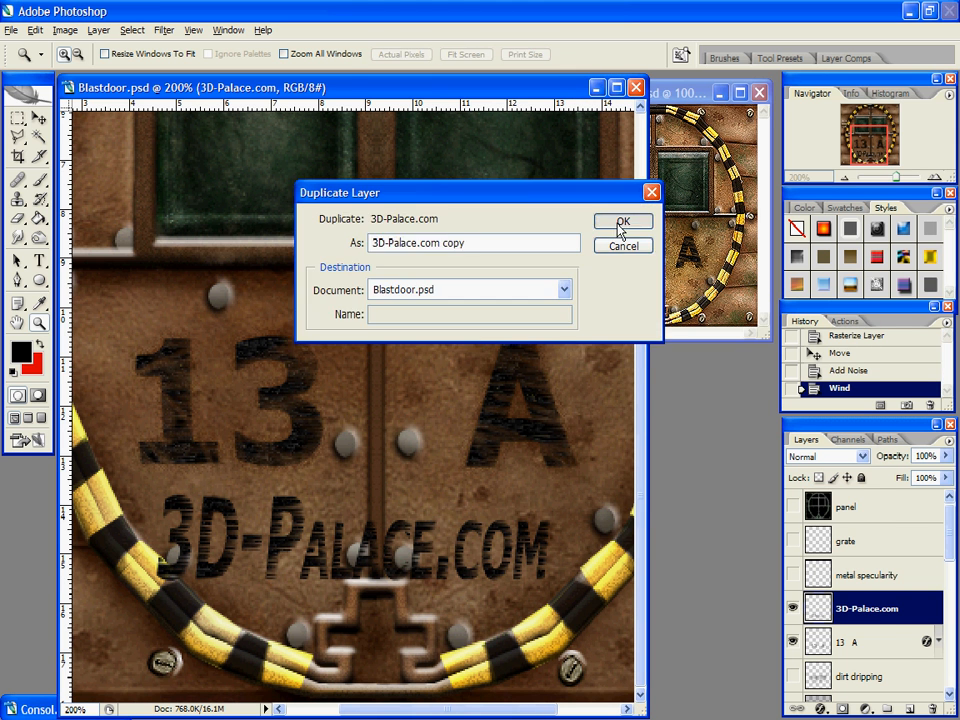
pyautogui.click(618, 220)
pyautogui.click(160, 30)
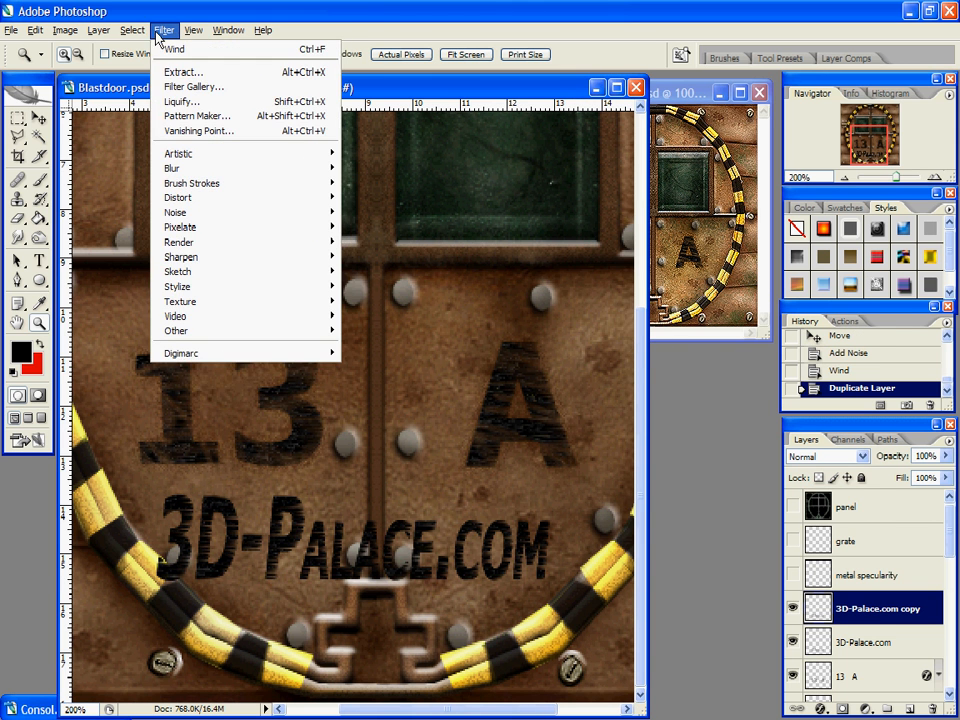
pyautogui.moveTo(178, 286)
pyautogui.click(407, 405)
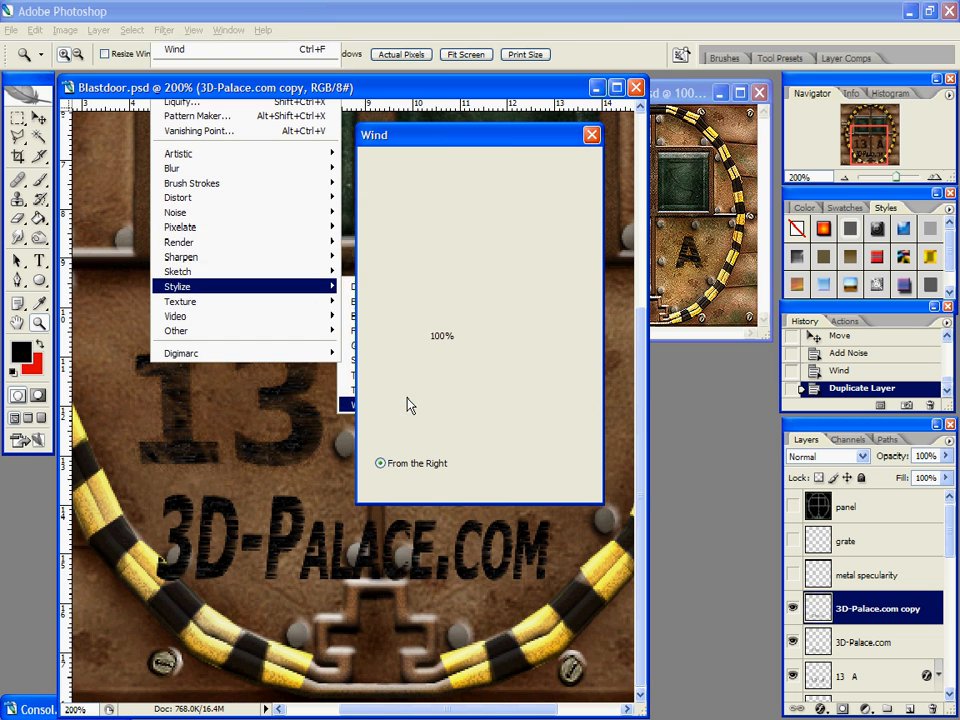
pyautogui.click(392, 479)
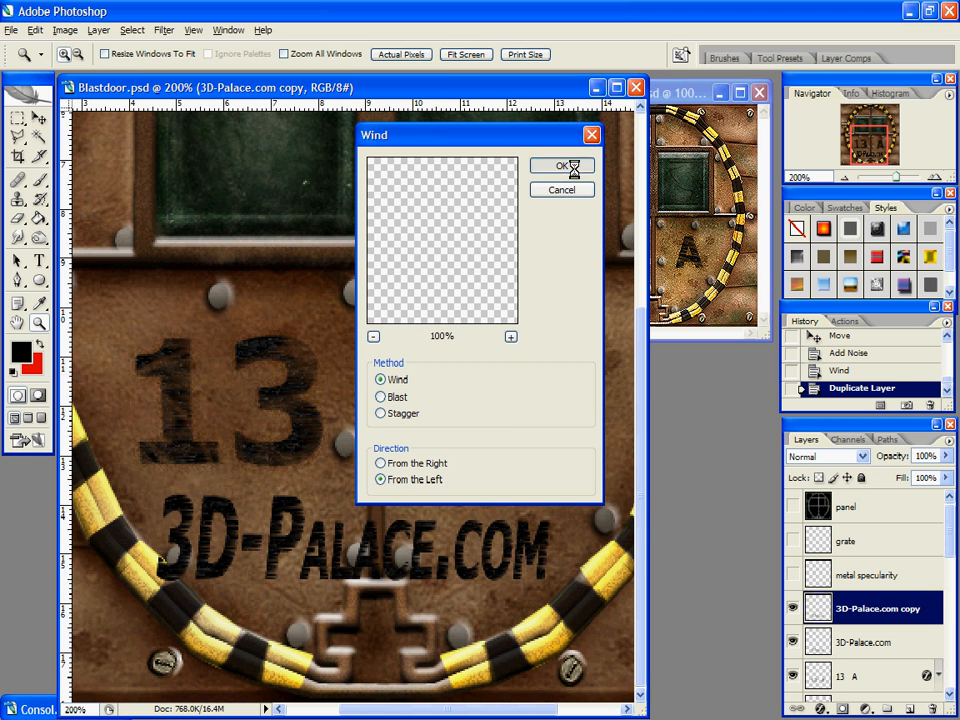
pyautogui.click(563, 165)
# Step: Set the 3D-Palace.com copy to Hard Light blending and merge it down into the original lettering layer
pyautogui.click(845, 457)
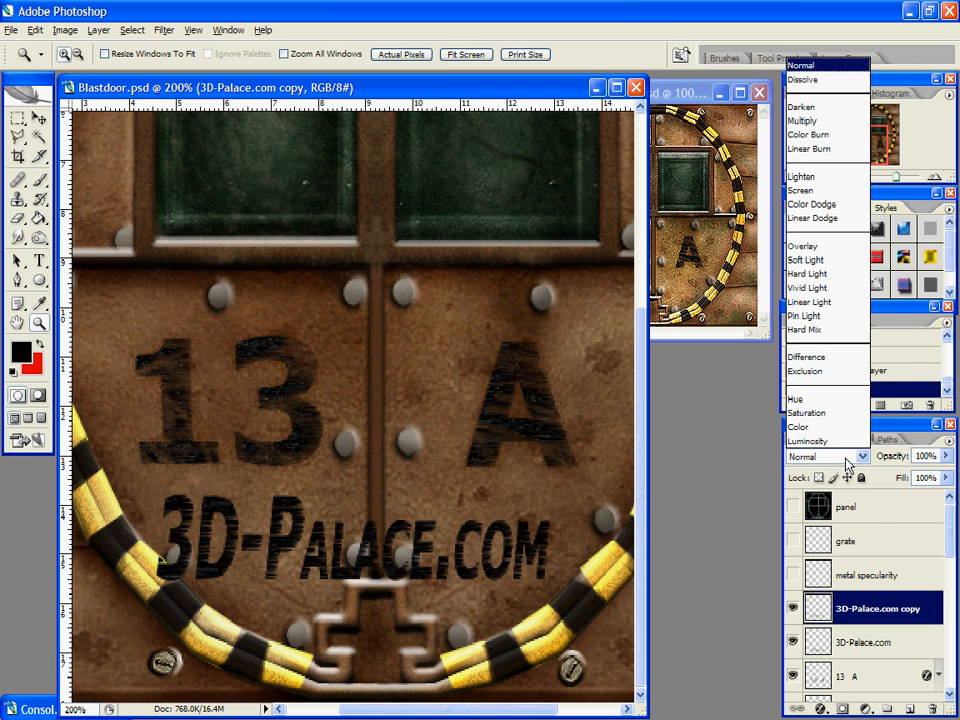
pyautogui.click(820, 277)
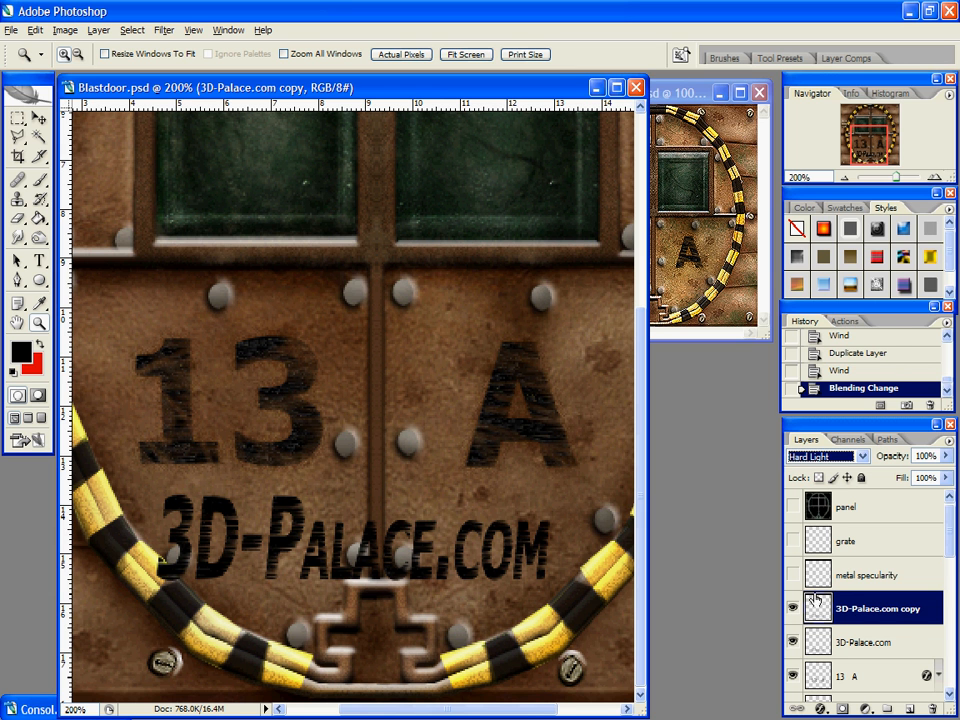
pyautogui.hotkey('ctrl', 'e')
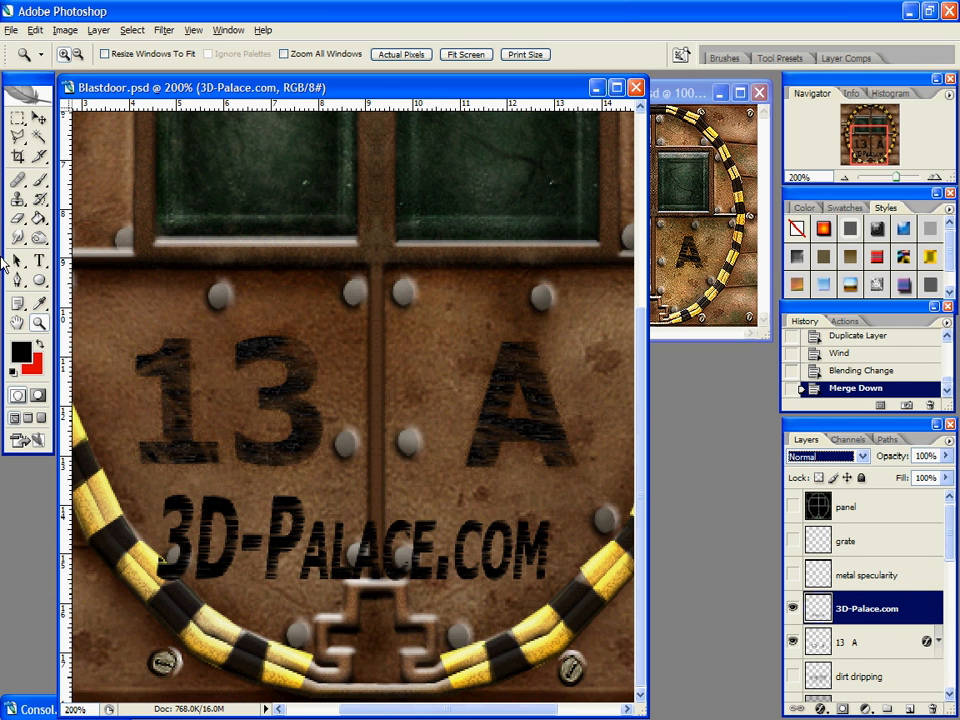
# Step: Try to wear away the .com end of the lettering using a 20 px Eraser at 100% opacity
pyautogui.press('e')
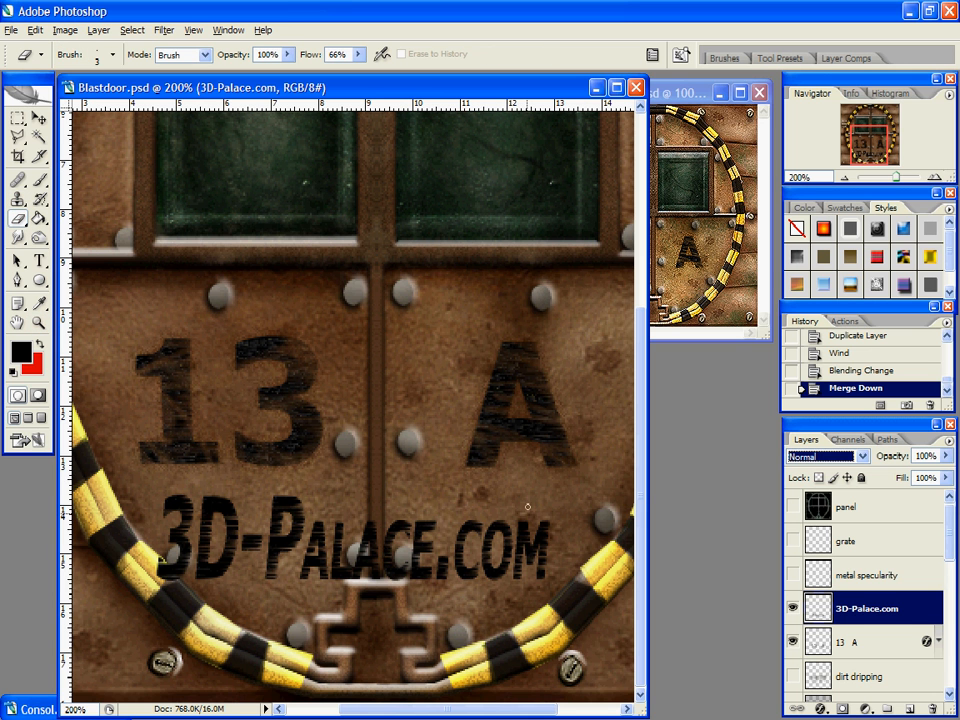
pyautogui.moveTo(514, 529); pyautogui.dragTo(540, 515)
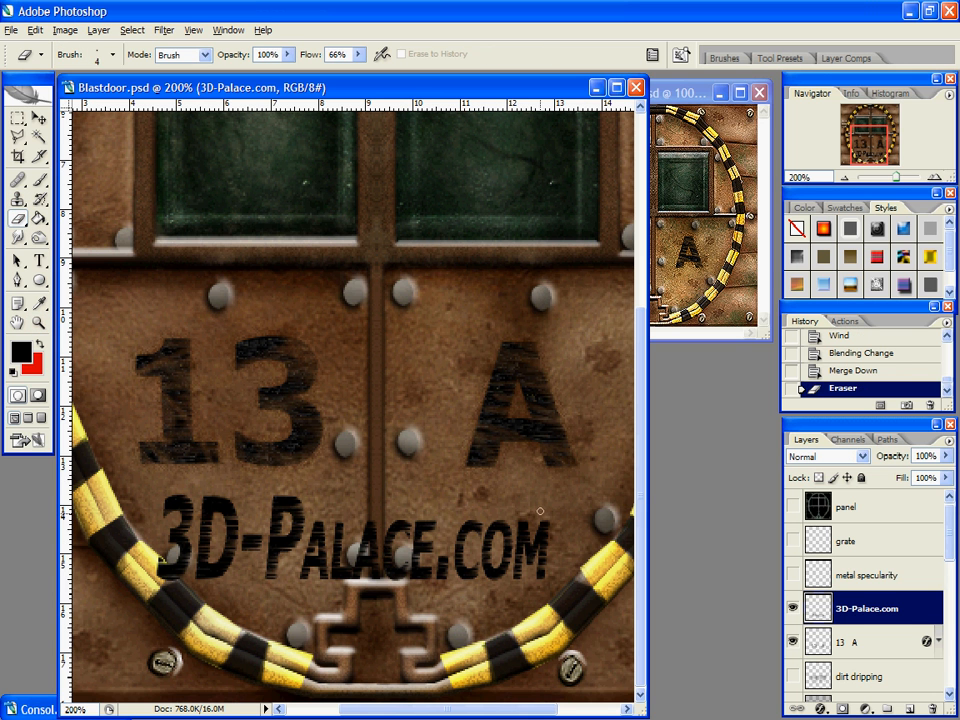
pyautogui.press(']')
pyautogui.press(']')
pyautogui.moveTo(593, 581)
pyautogui.mouseDown()
pyautogui.moveTo(99, 439)
pyautogui.moveTo(561, 523)
pyautogui.moveTo(493, 501)
pyautogui.mouseUp()
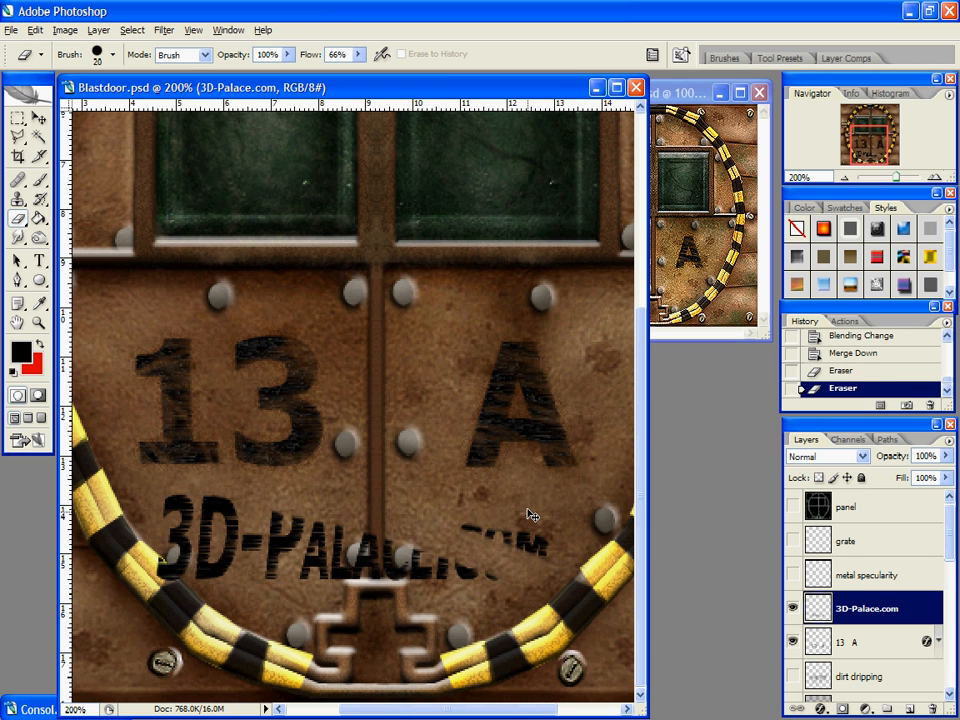
pyautogui.hotkey('ctrl', 'z')
# Step: Partially fade patches of the 3D-Palace.com lettering, including the last letters, with the 20 px Eraser at 30% opacity
pyautogui.press('3')
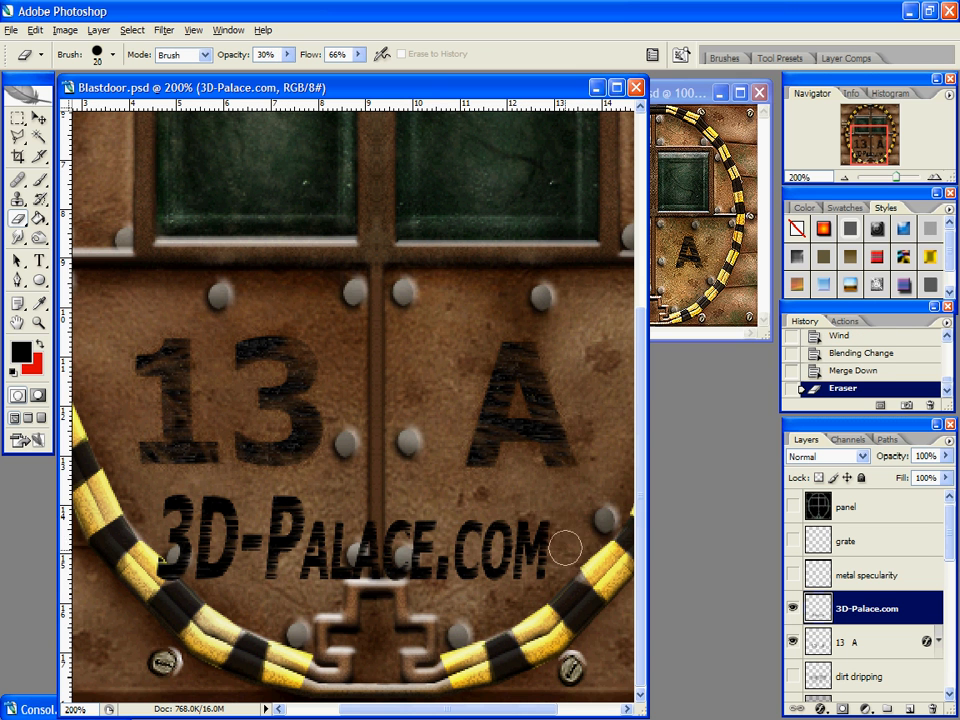
pyautogui.moveTo(558, 552)
pyautogui.mouseDown()
pyautogui.moveTo(563, 542)
pyautogui.moveTo(544, 525)
pyautogui.moveTo(570, 581)
pyautogui.mouseUp()
pyautogui.moveTo(570, 581); pyautogui.dragTo(535, 535)
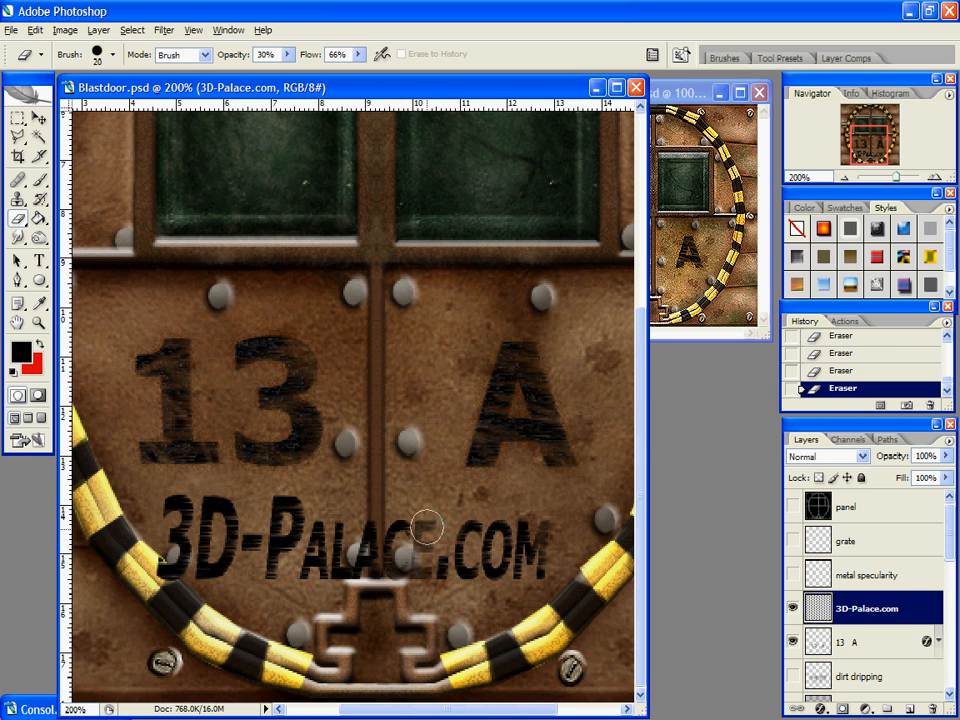
pyautogui.moveTo(549, 566); pyautogui.dragTo(531, 541)
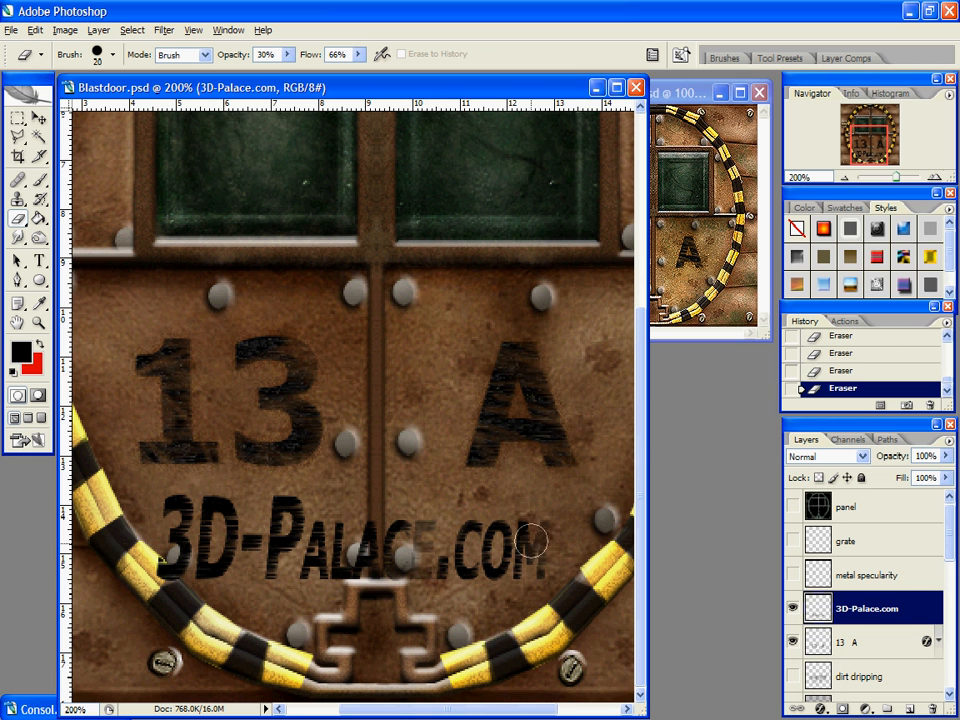
pyautogui.press('z')
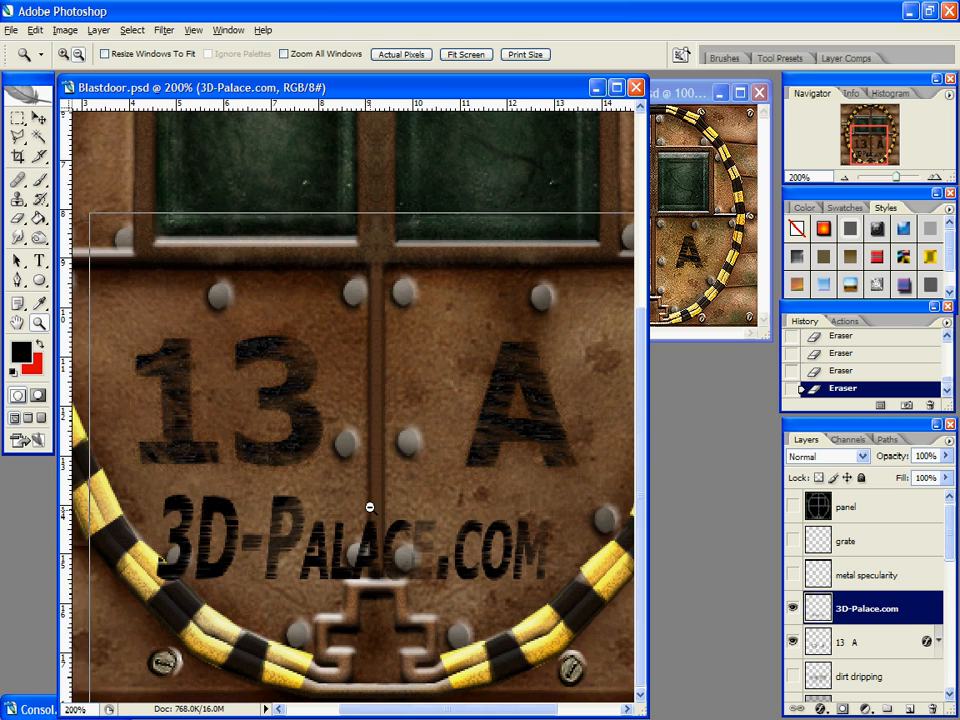
pyautogui.keyDown('alt'); pyautogui.click(369, 507); pyautogui.keyUp('alt')
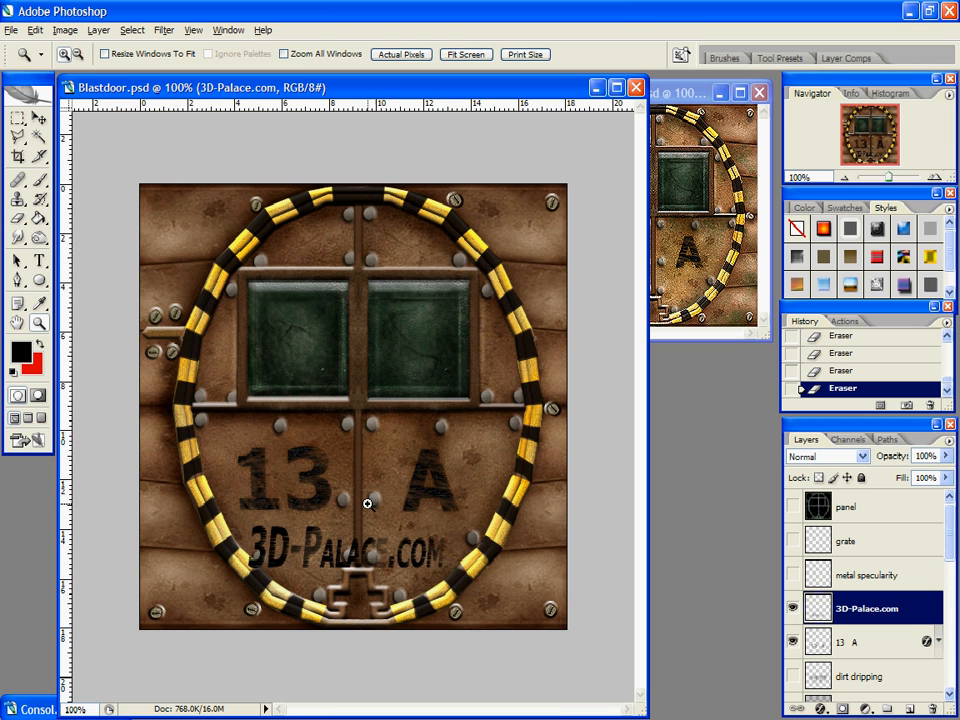
# Step: Try to colorize the 3D-Palace.com lettering with Hue/Saturation at hue 81, saturation 25 and lightness +27
pyautogui.click(349, 561)
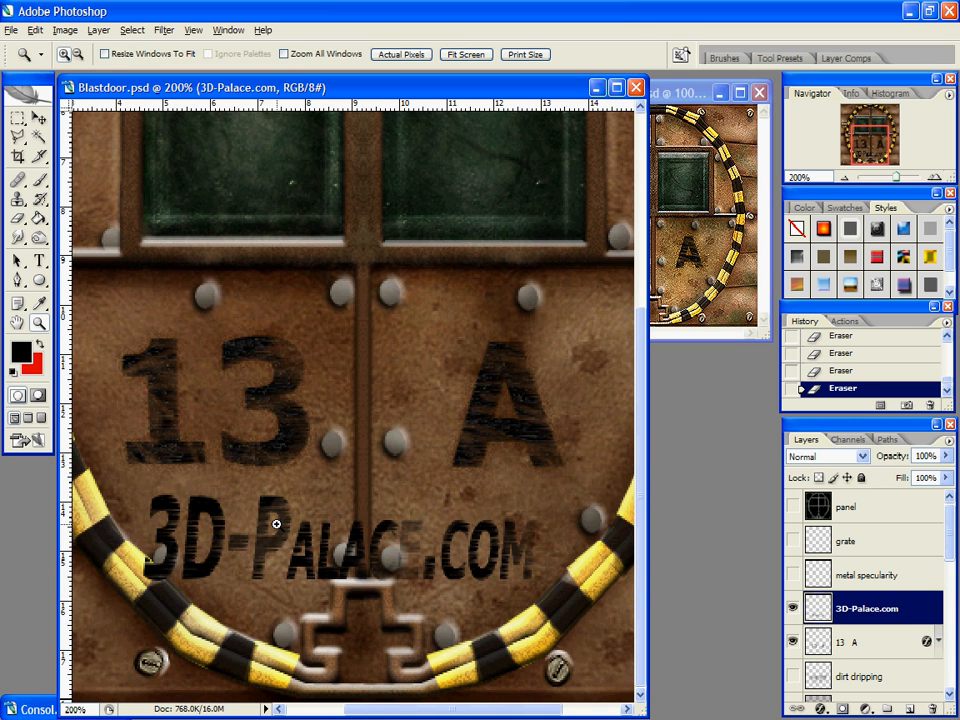
pyautogui.hotkey('ctrl', 'u')
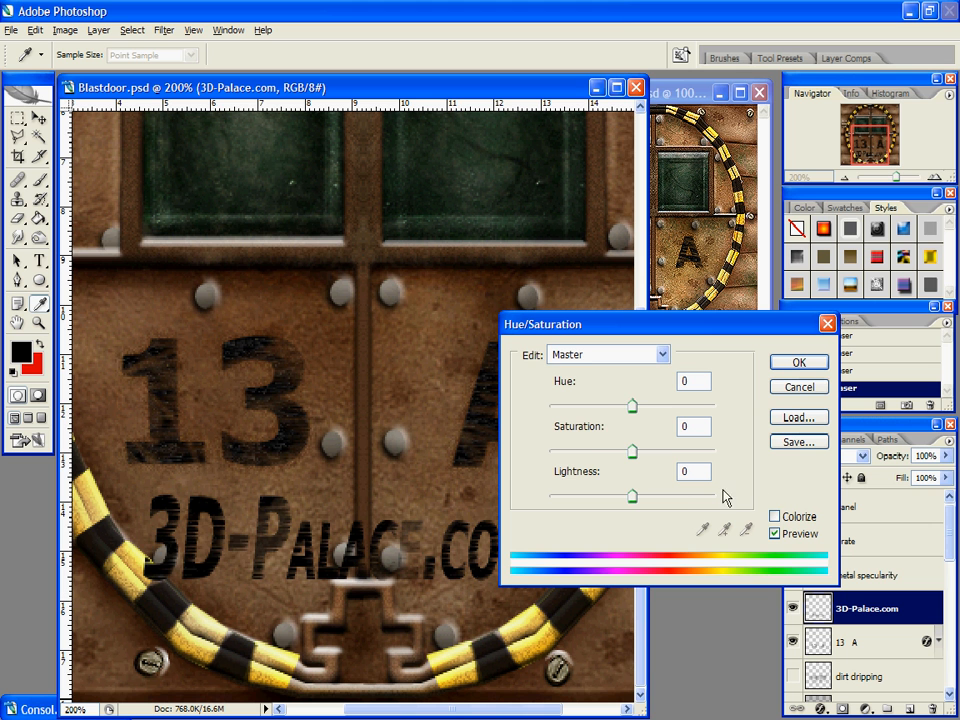
pyautogui.click(774, 516)
pyautogui.moveTo(608, 405); pyautogui.dragTo(568, 405)
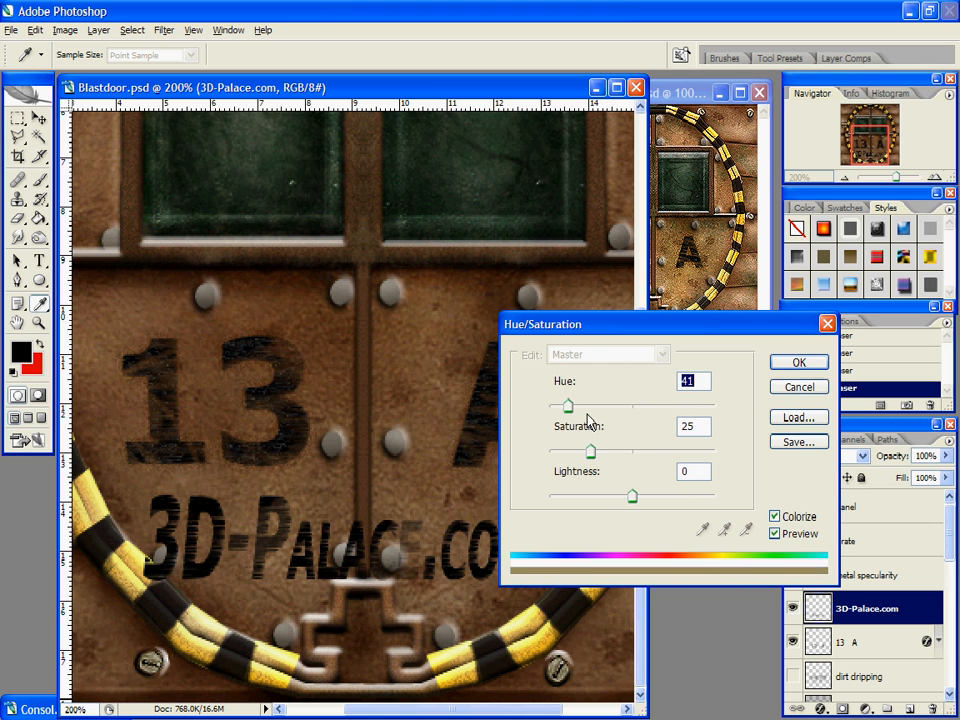
pyautogui.click(586, 406)
pyautogui.moveTo(632, 495); pyautogui.dragTo(655, 497)
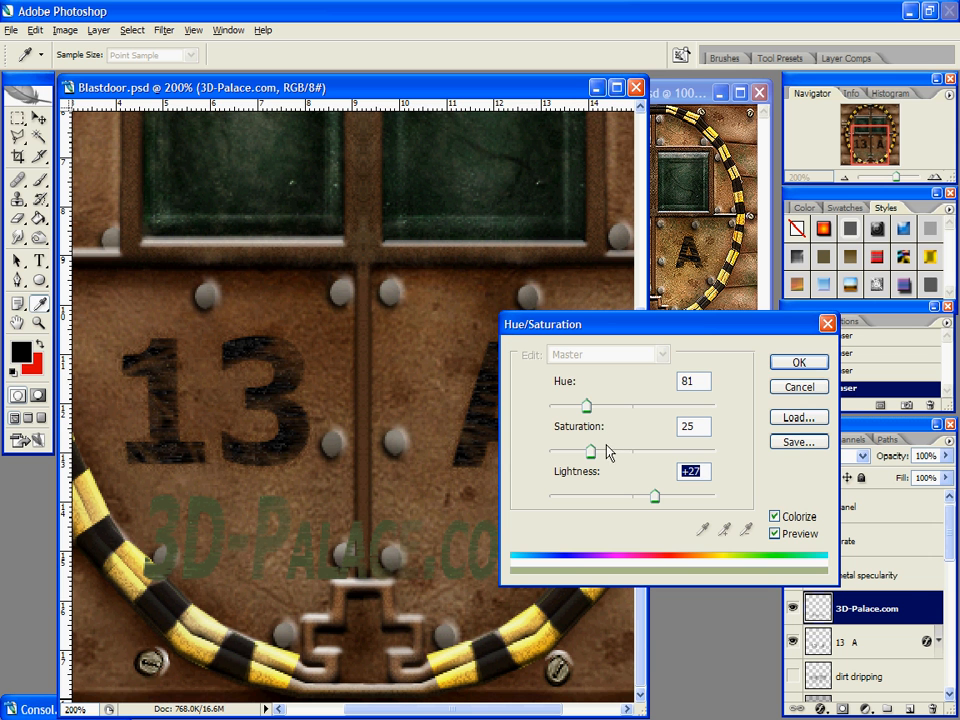
pyautogui.click(797, 387)
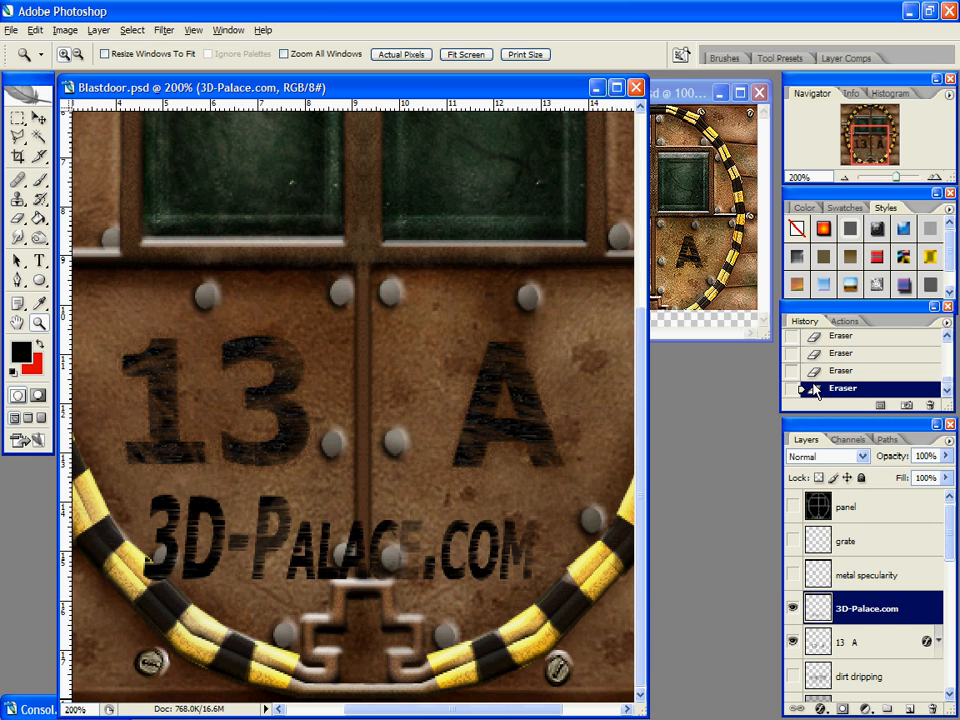
# Step: Delete the 3D-Palace.com layer and narrow the Blastdoor.psd window so the FinalBlastDoor.psd reference shows fully beside it
pyautogui.moveTo(866, 611); pyautogui.dragTo(932, 709)
pyautogui.keyDown('alt'); pyautogui.click(443, 467); pyautogui.keyUp('alt')
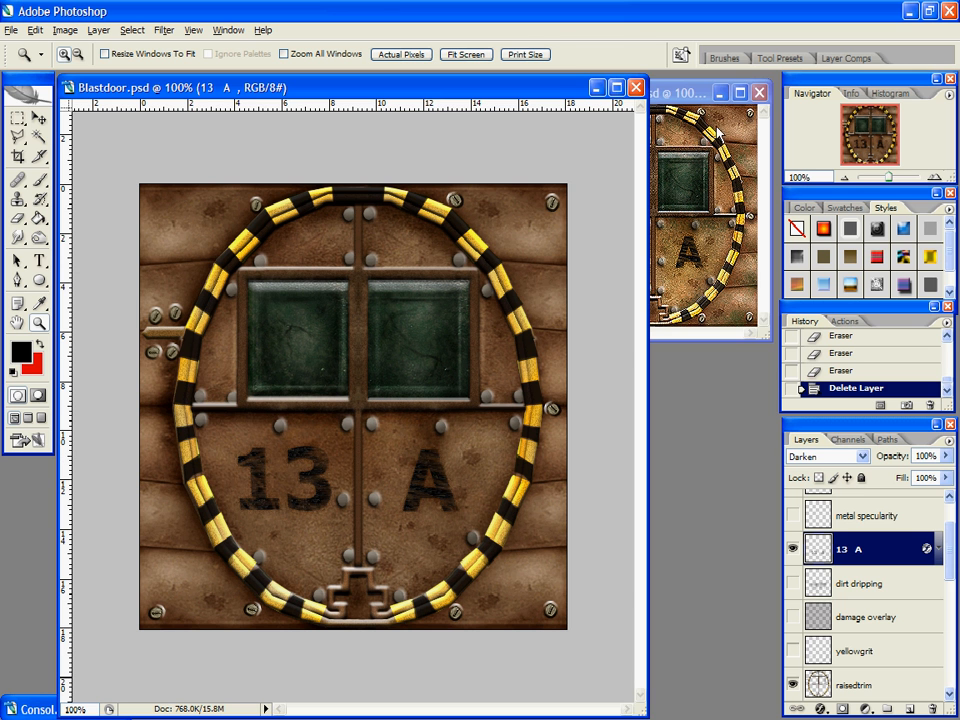
pyautogui.click(714, 159)
pyautogui.click(628, 578)
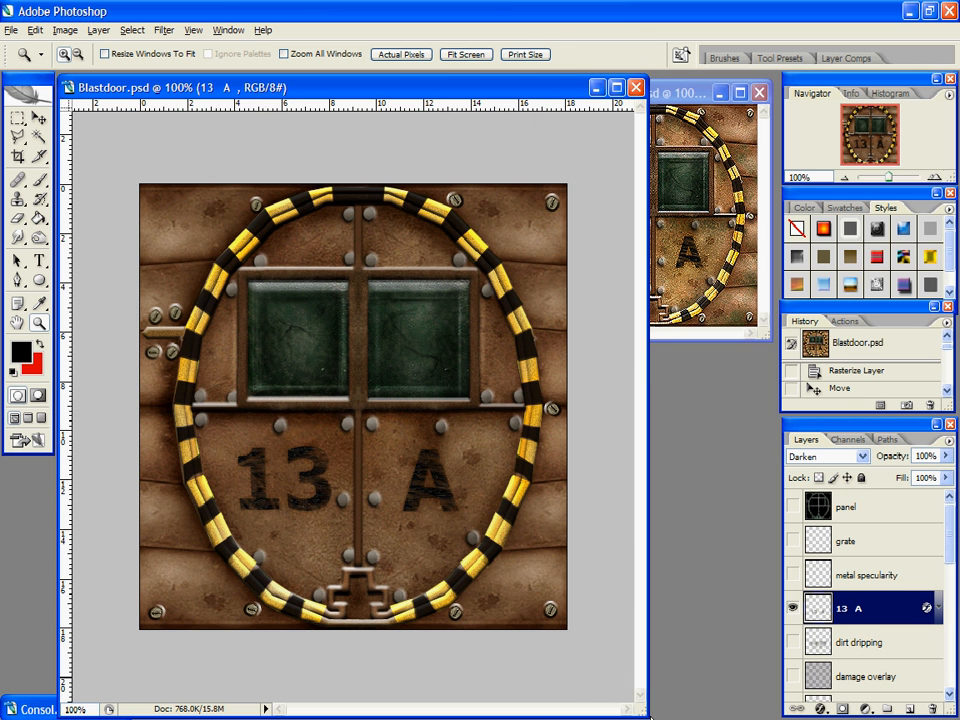
pyautogui.moveTo(648, 714); pyautogui.dragTo(538, 714)
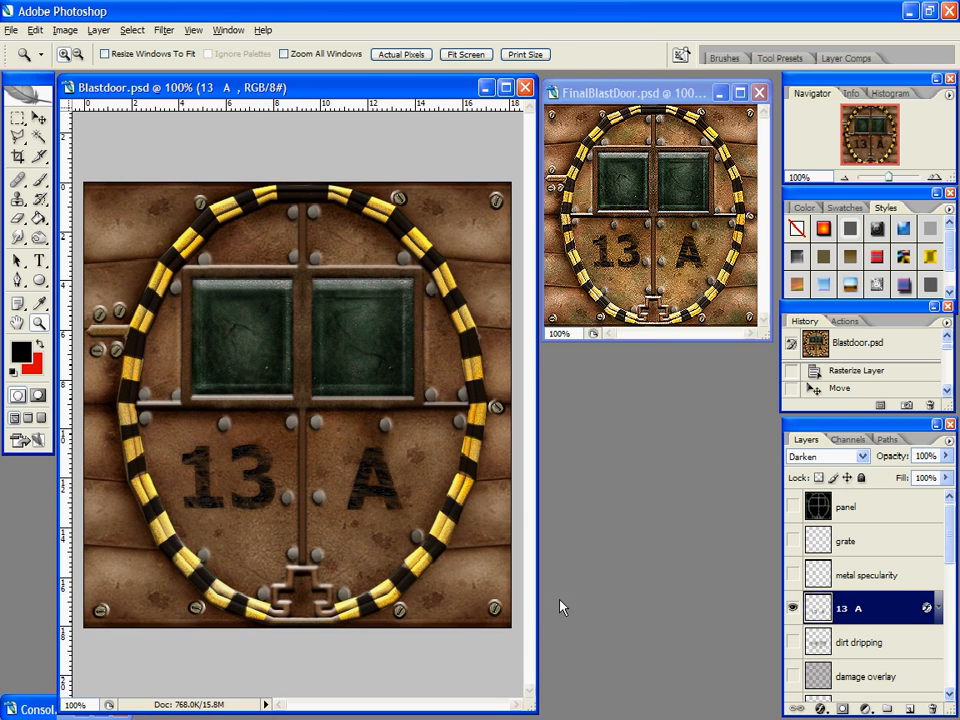
pyautogui.click(606, 201)
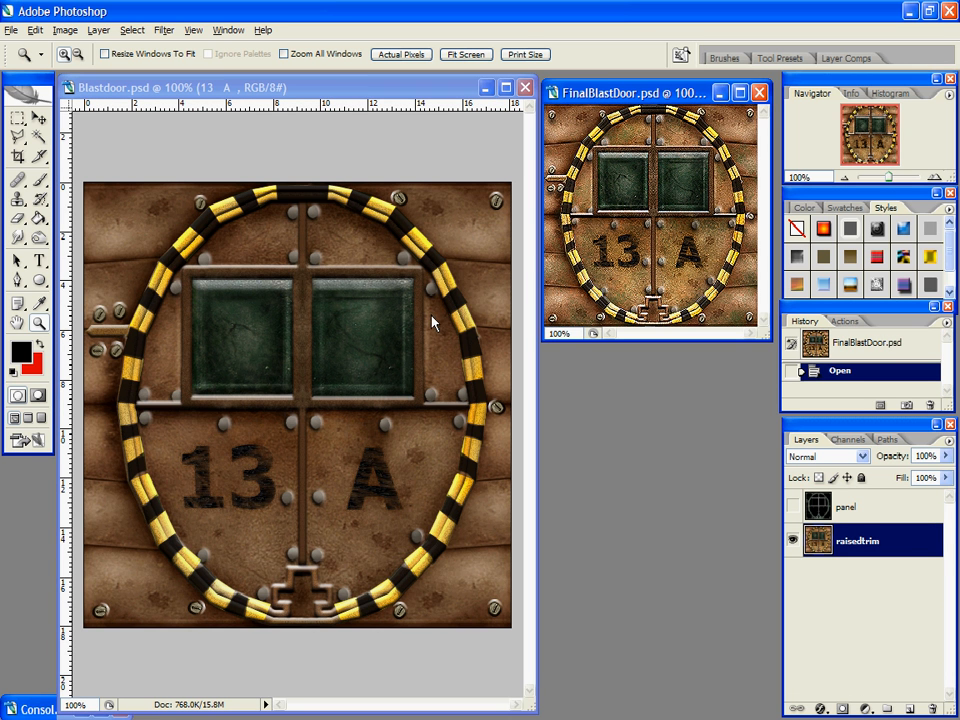
pyautogui.click(501, 487)
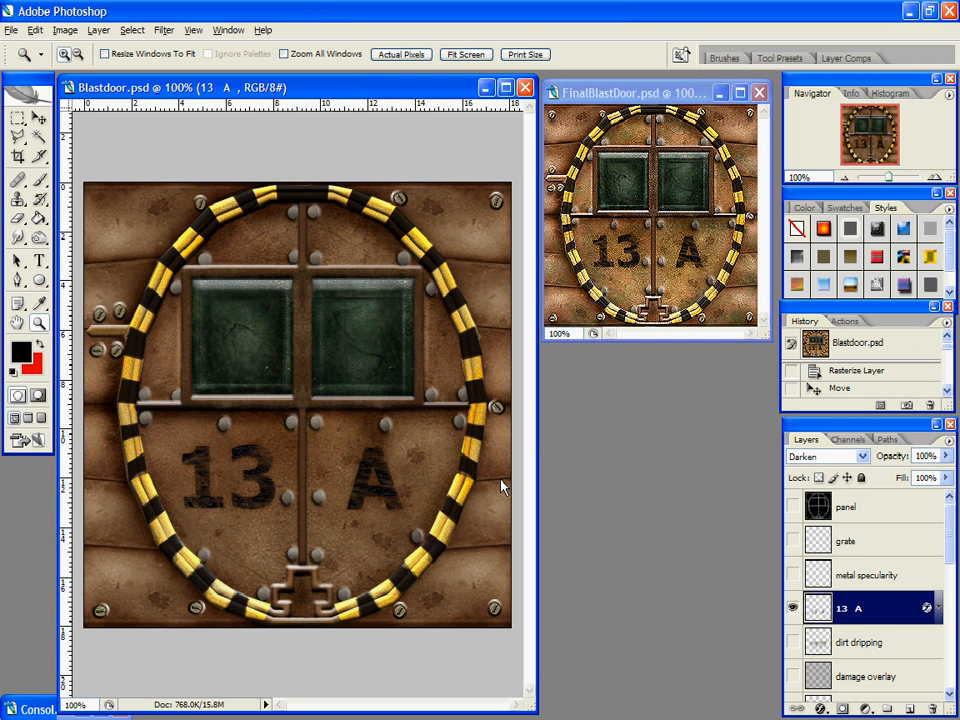
# Step: Switch to 3ds Max and render the Perspective view of the whole scene with the textured blast door
pyautogui.click(895, 582)
pyautogui.click(879, 606)
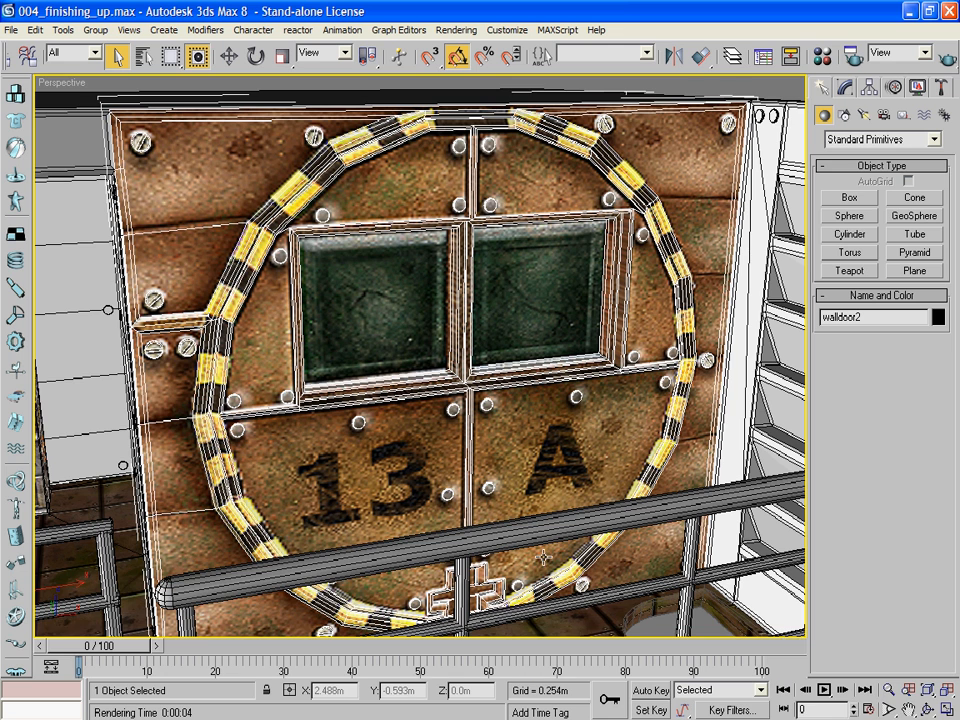
pyautogui.scroll(-5, 542, 557)
pyautogui.moveTo(542, 557); pyautogui.dragTo(723, 513)
pyautogui.scroll(2, 579, 558)
pyautogui.click(582, 561)
pyautogui.scroll(-2, 672, 560)
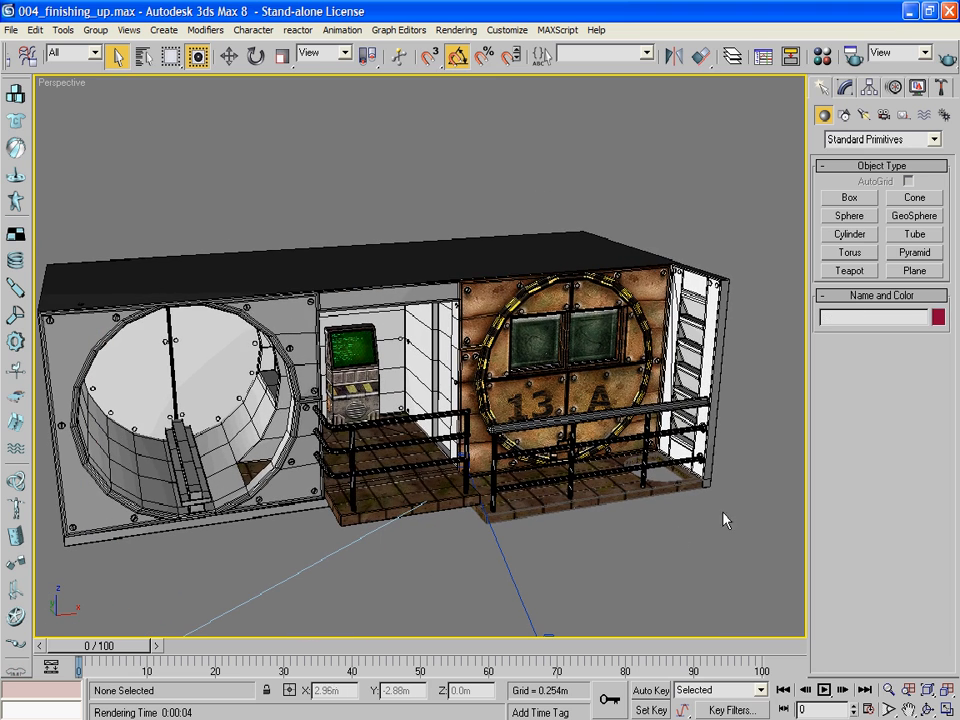
pyautogui.click(947, 58)
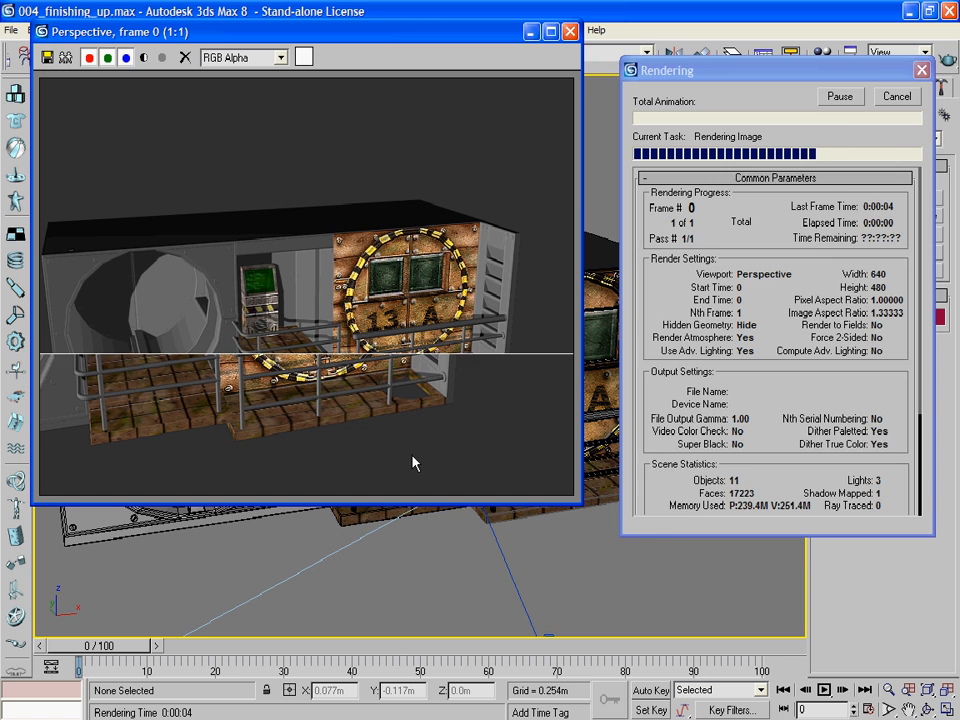
pyautogui.click(570, 31)
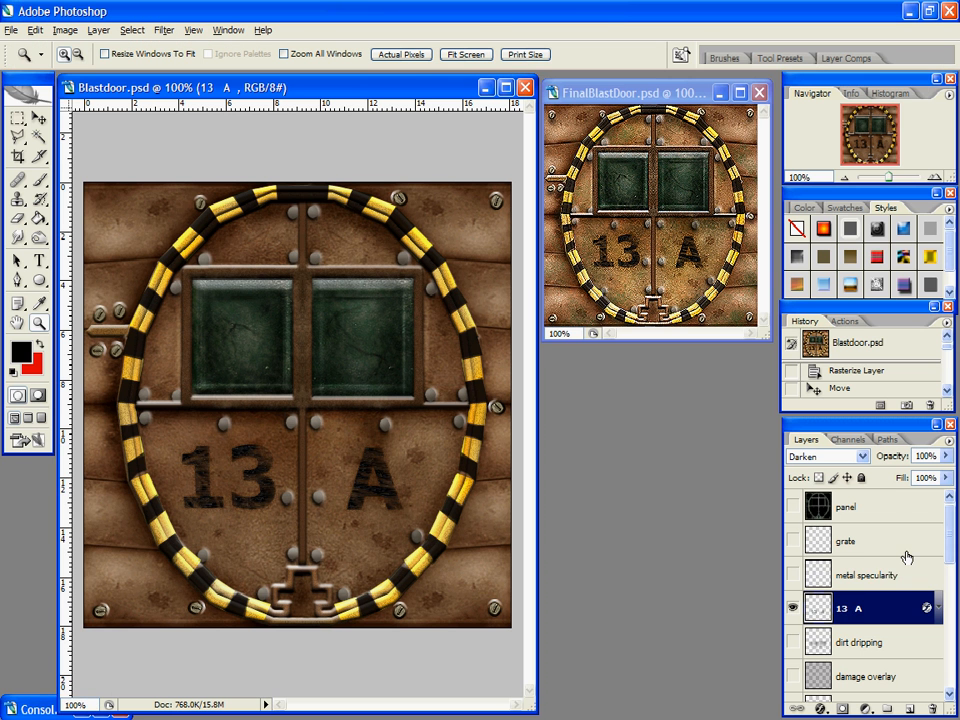
# Step: Back in Photoshop, delete Layer 1 above the shadedlayers layer and show the grime layer
pyautogui.scroll(-6, 900, 548)
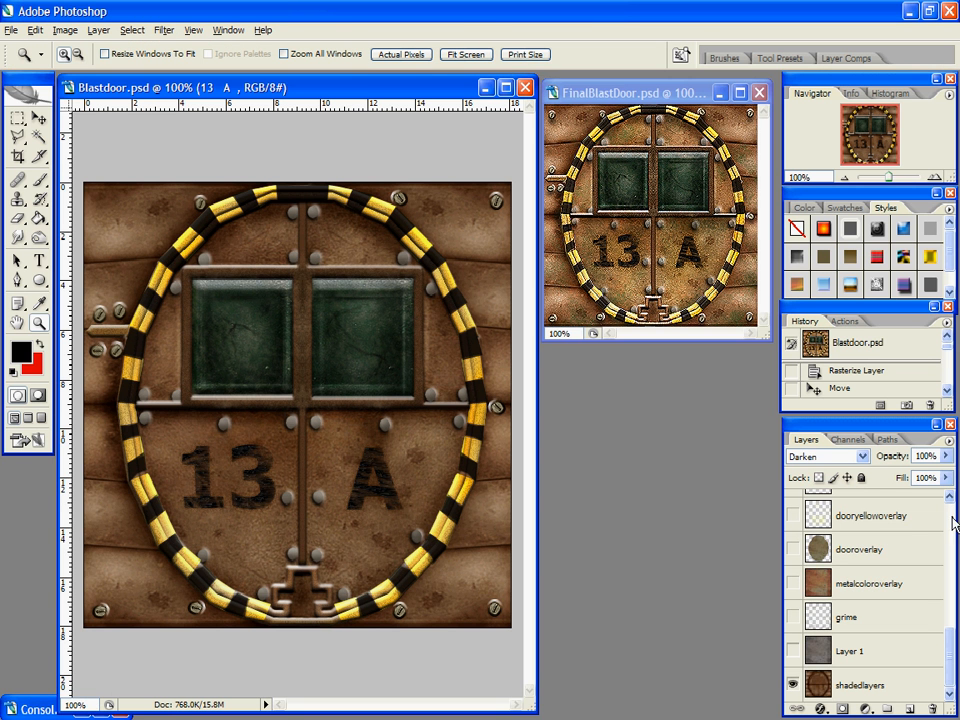
pyautogui.moveTo(846, 651); pyautogui.dragTo(934, 711)
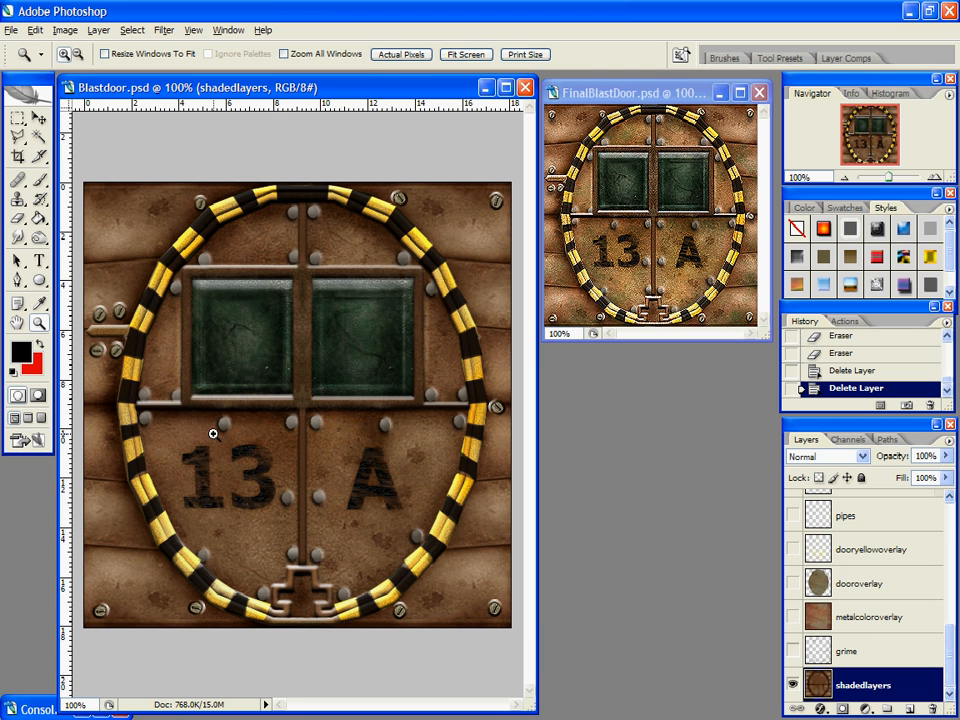
pyautogui.click(37, 119)
pyautogui.click(799, 653)
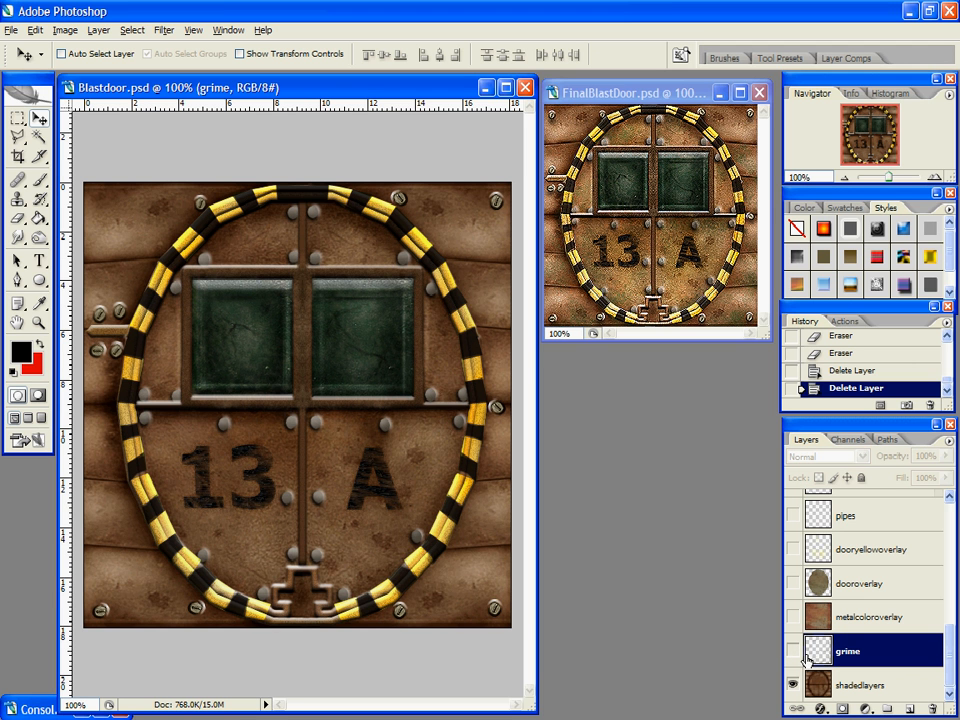
pyautogui.click(793, 651)
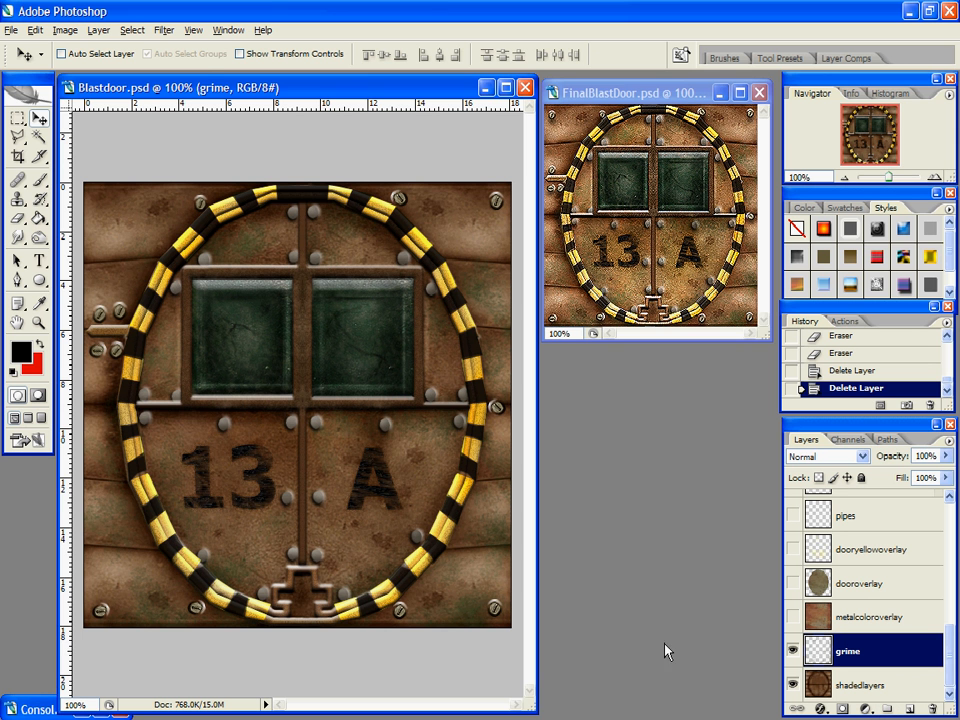
# Step: Open metal_rusty1.jpg and sample a rusty patch near its lower edge with an 80 px Clone Stamp
pyautogui.click(10, 30)
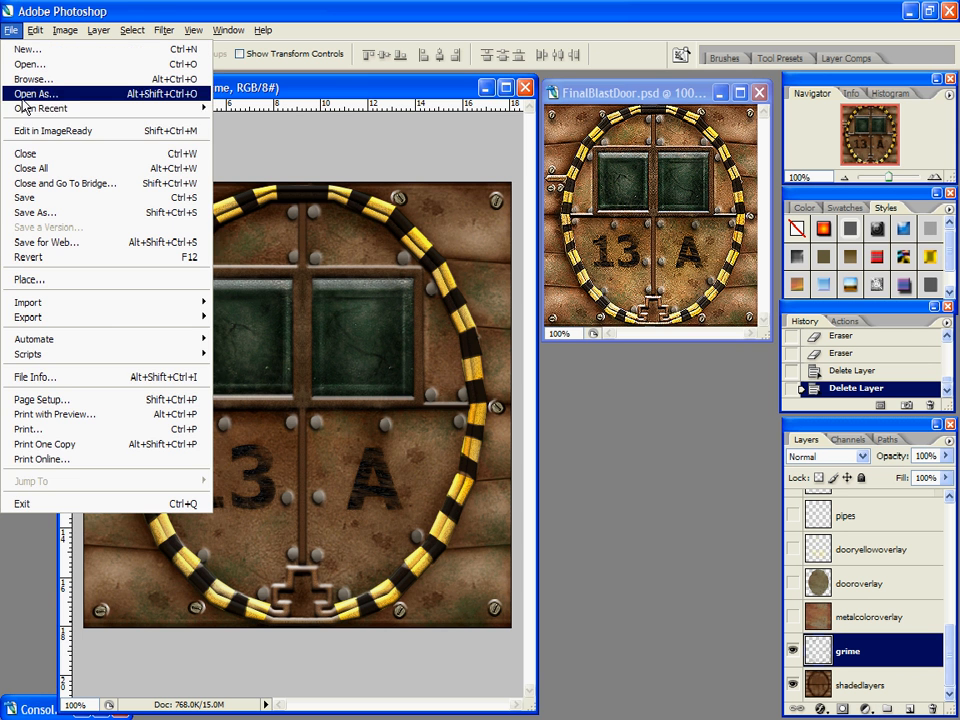
pyautogui.moveTo(24, 107)
pyautogui.click(320, 113)
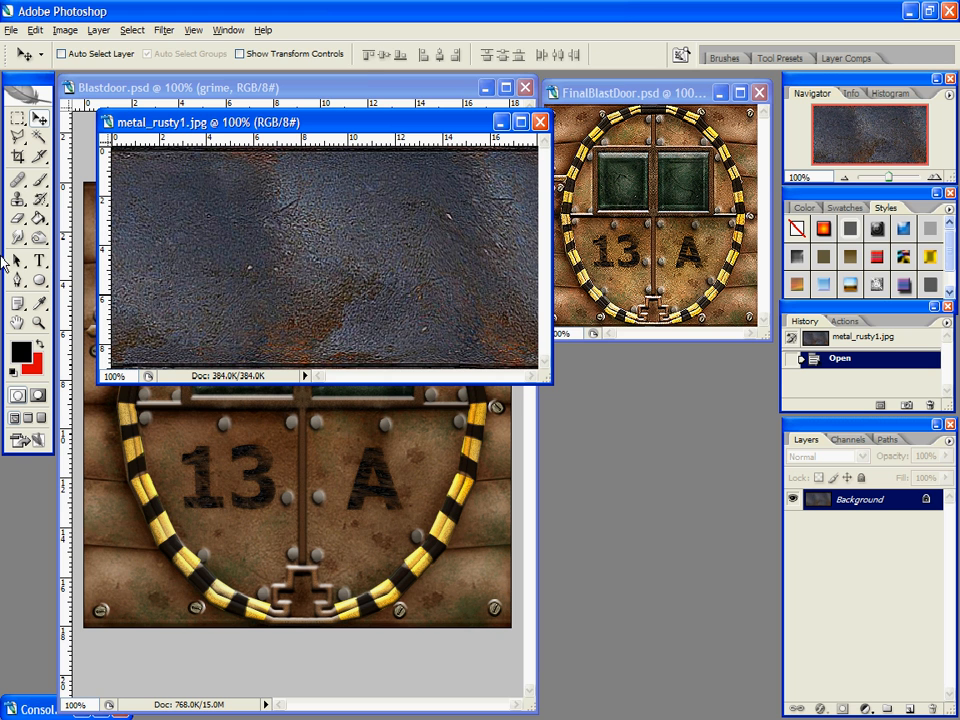
pyautogui.click(18, 198)
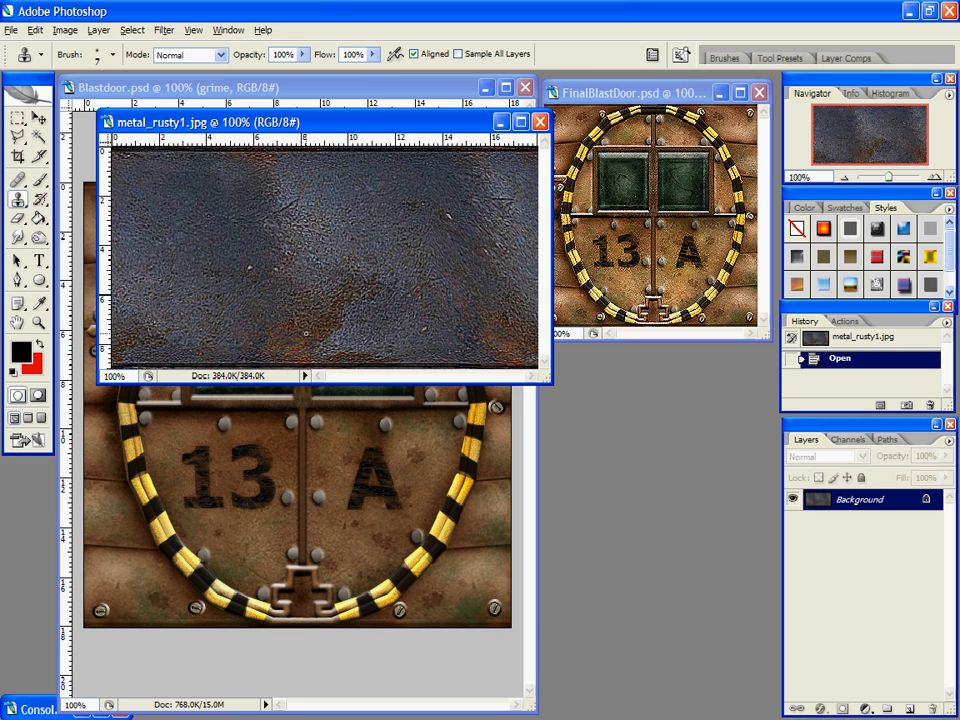
pyautogui.press(']')
pyautogui.press(']')
pyautogui.press(']')
pyautogui.press(']')
pyautogui.press(']')
pyautogui.keyDown('alt'); pyautogui.click(314, 325); pyautogui.keyUp('alt')
# Step: Clone the rusty metal around the A on a new layer in Blastdoor.psd and delete that layer
pyautogui.click(415, 653)
pyautogui.click(910, 709)
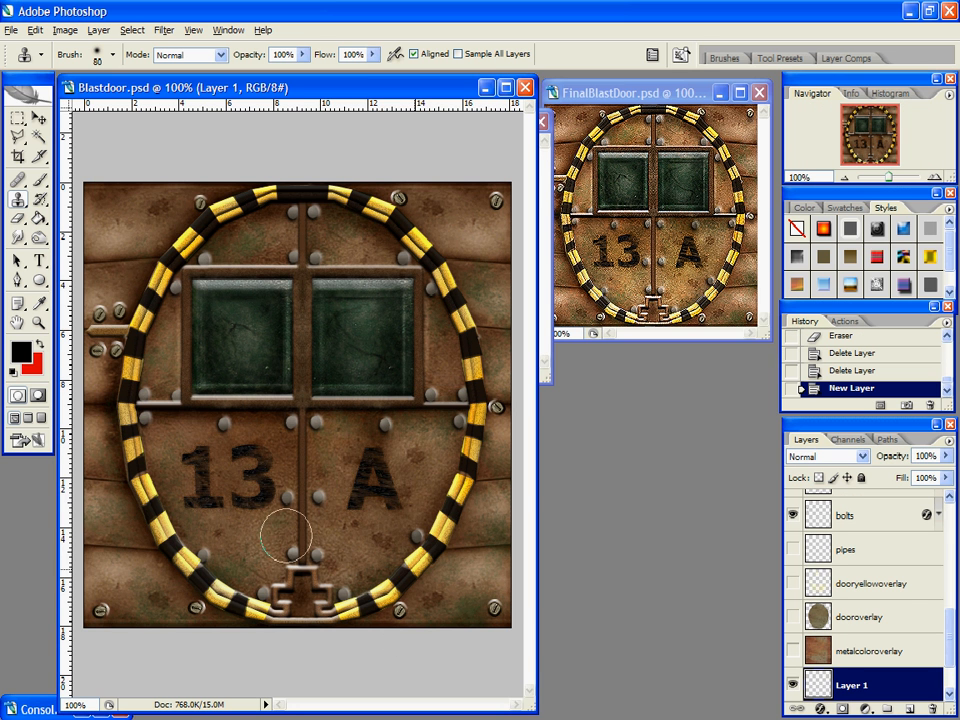
pyautogui.moveTo(286, 537)
pyautogui.mouseDown()
pyautogui.moveTo(299, 444)
pyautogui.moveTo(301, 503)
pyautogui.moveTo(339, 488)
pyautogui.moveTo(326, 531)
pyautogui.moveTo(409, 541)
pyautogui.moveTo(311, 420)
pyautogui.moveTo(400, 445)
pyautogui.mouseUp()
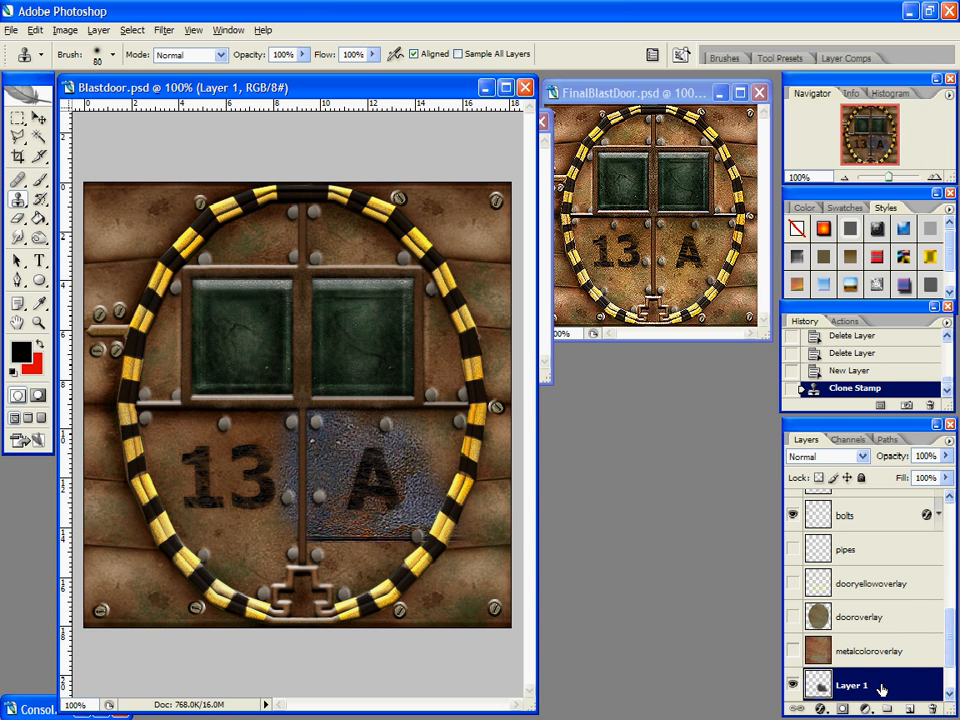
pyautogui.moveTo(857, 686)
pyautogui.mouseDown()
pyautogui.moveTo(911, 686)
pyautogui.moveTo(931, 710)
pyautogui.mouseUp()
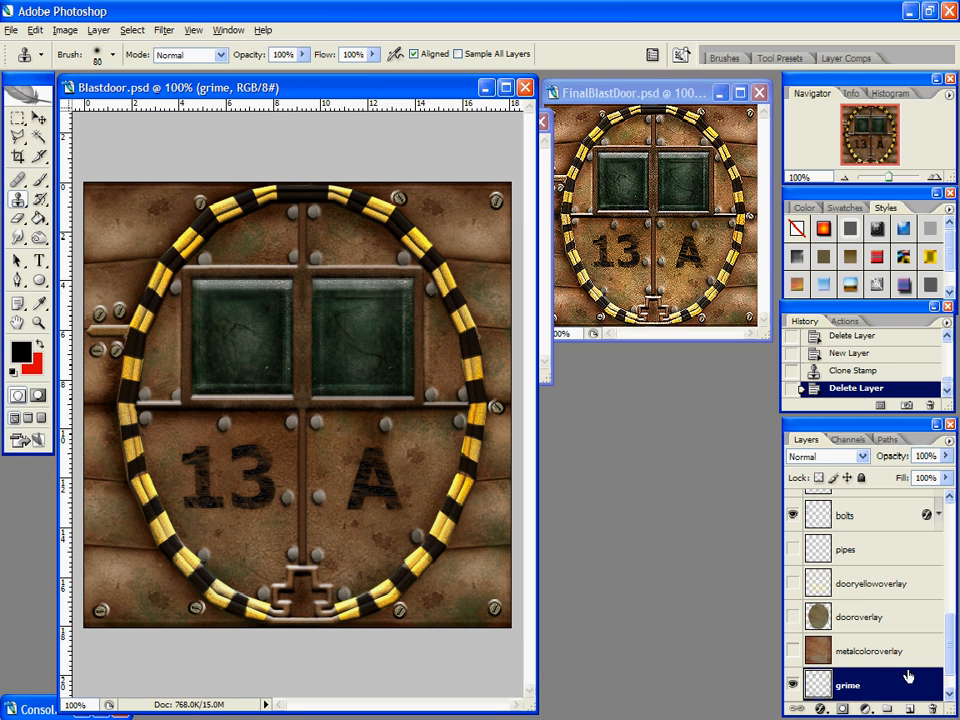
# Step: Add a new layer above grime and choose the 39 px Dry Brush Tip Light Flow brush
pyautogui.scroll(-1, 908, 676)
pyautogui.click(911, 709)
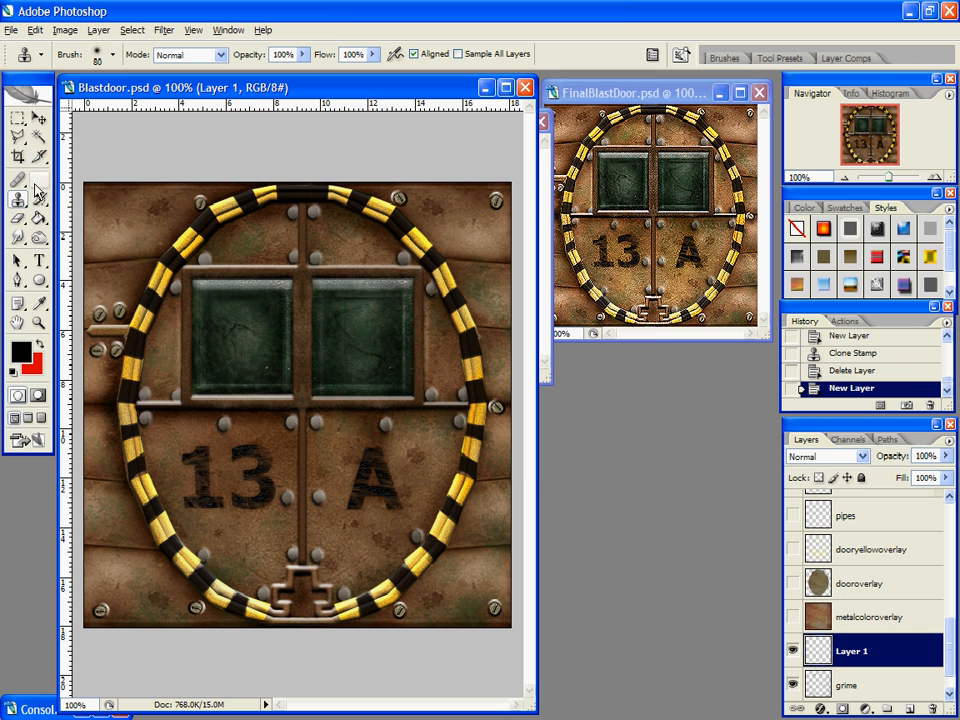
pyautogui.press('b')
pyautogui.click(113, 55)
pyautogui.scroll(-4, 566, 369)
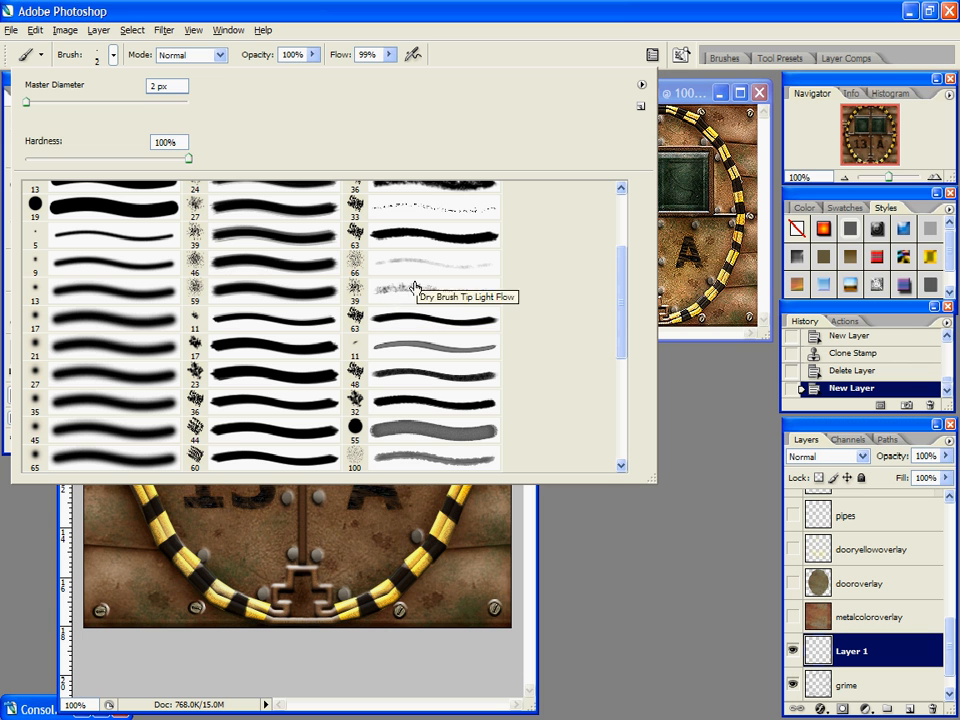
pyautogui.click(410, 292)
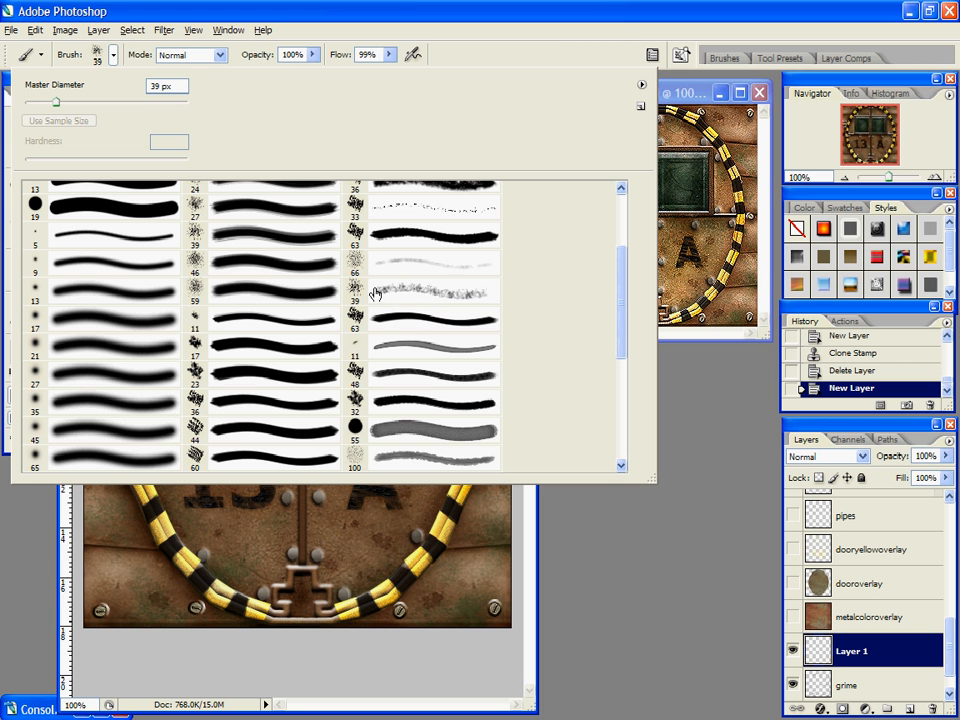
pyautogui.click(379, 293)
pyautogui.click(657, 561)
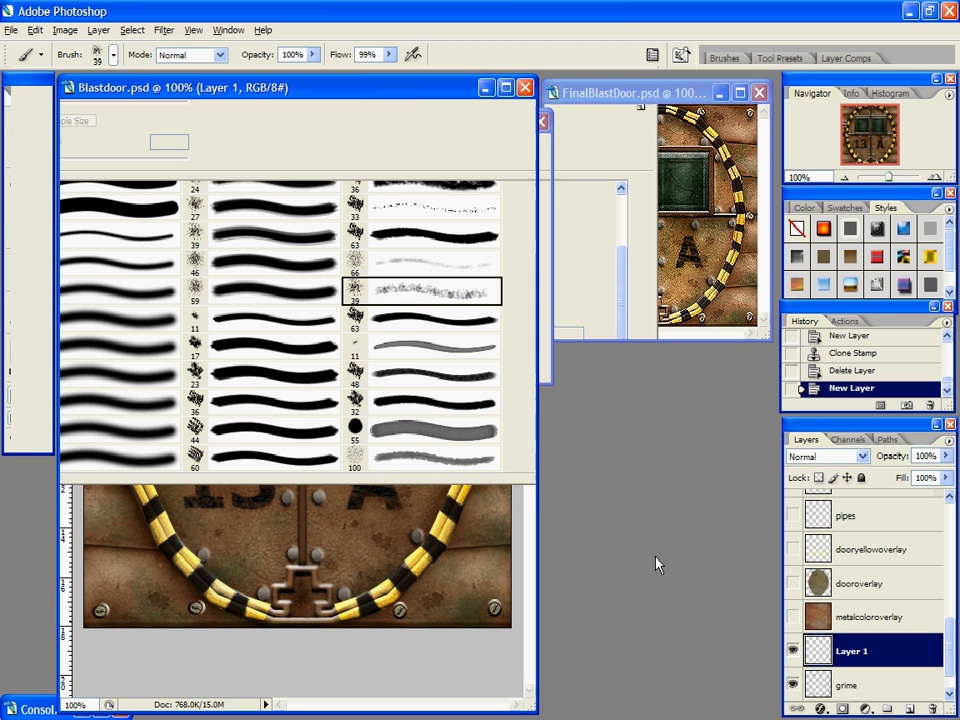
# Step: Set the foreground colour to dark green and hide the grime layer
pyautogui.click(29, 359)
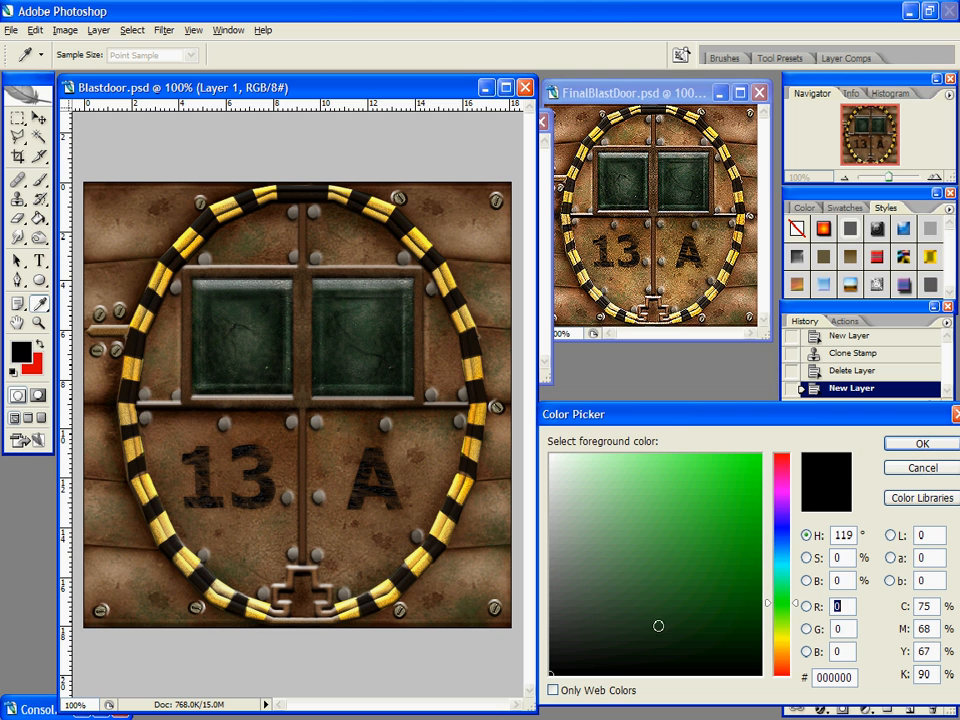
pyautogui.moveTo(658, 626)
pyautogui.mouseDown()
pyautogui.moveTo(701, 626)
pyautogui.moveTo(704, 607)
pyautogui.moveTo(703, 617)
pyautogui.mouseUp()
pyautogui.click(921, 443)
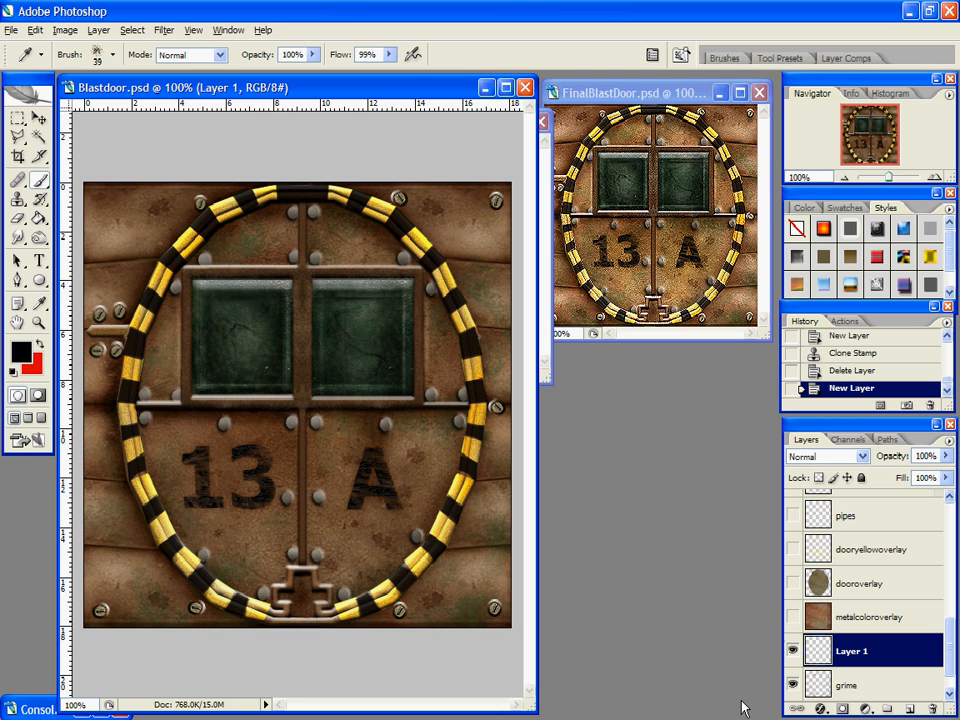
pyautogui.moveTo(497, 613); pyautogui.dragTo(483, 597)
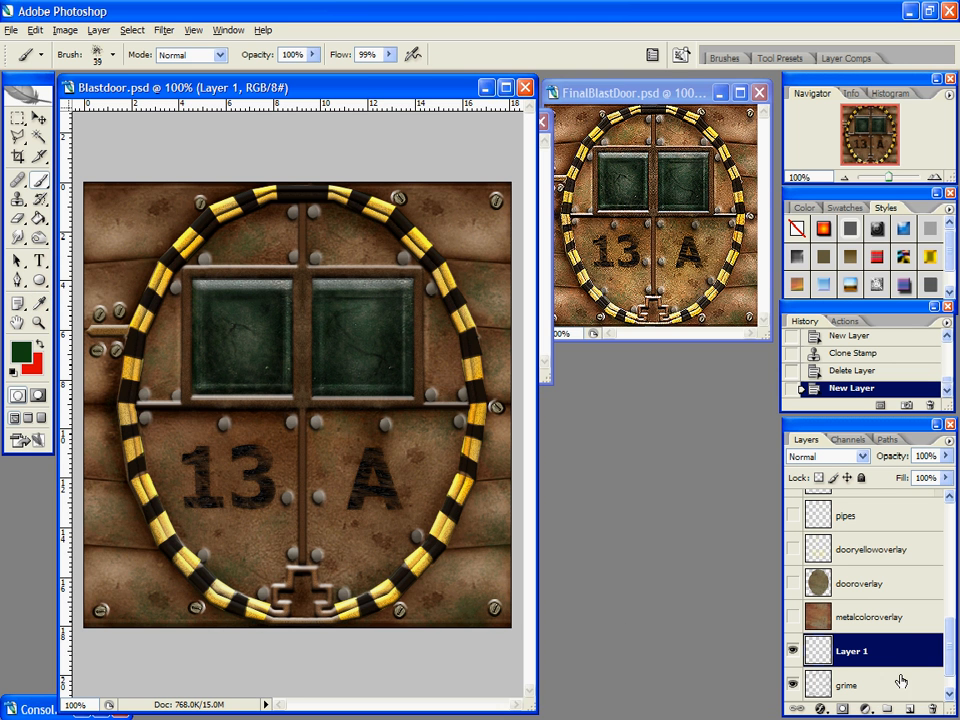
pyautogui.scroll(-1, 828, 668)
pyautogui.click(792, 652)
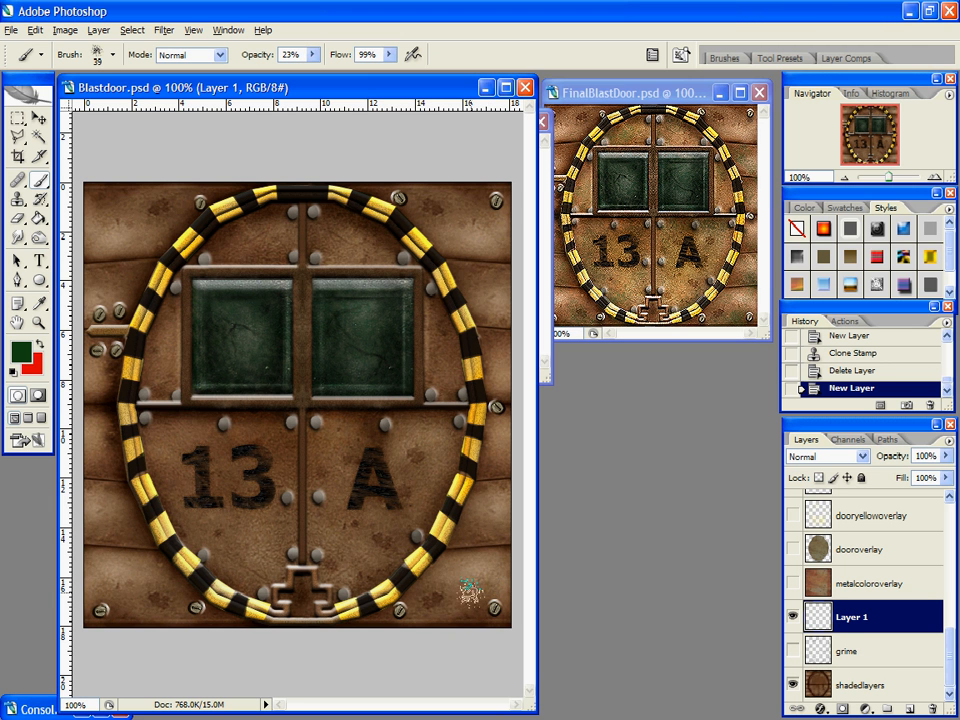
# Step: Dab faint green grime on Layer 1 near the door's lower-right corner with the brush at 23%, then 40% opacity
pyautogui.click(445, 600)
pyautogui.press('4')
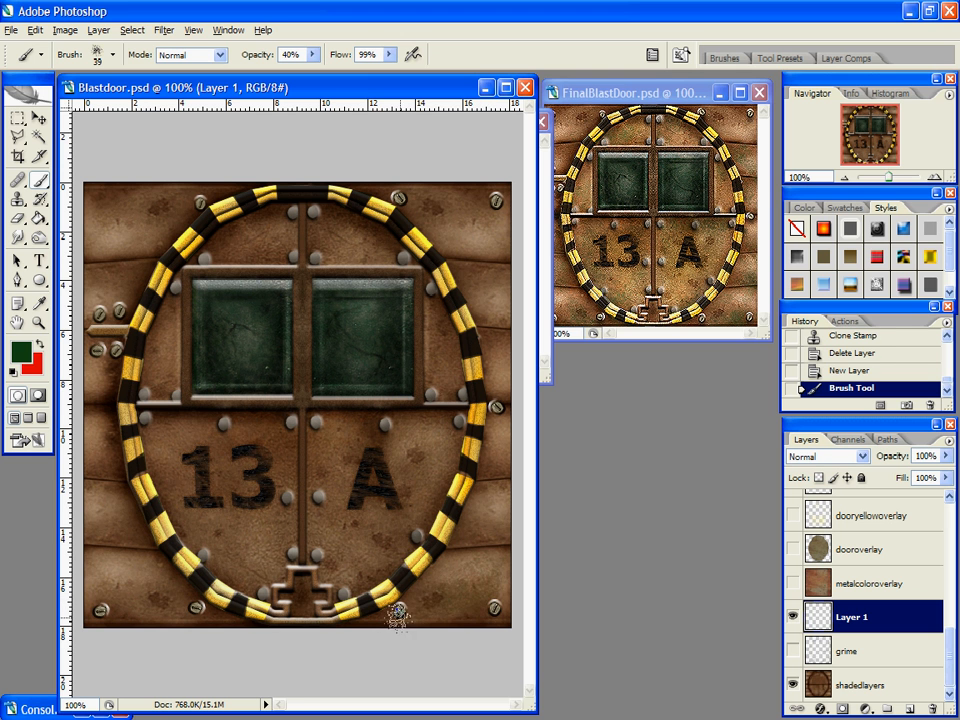
pyautogui.click(450, 607)
pyautogui.click(462, 600)
pyautogui.click(458, 610)
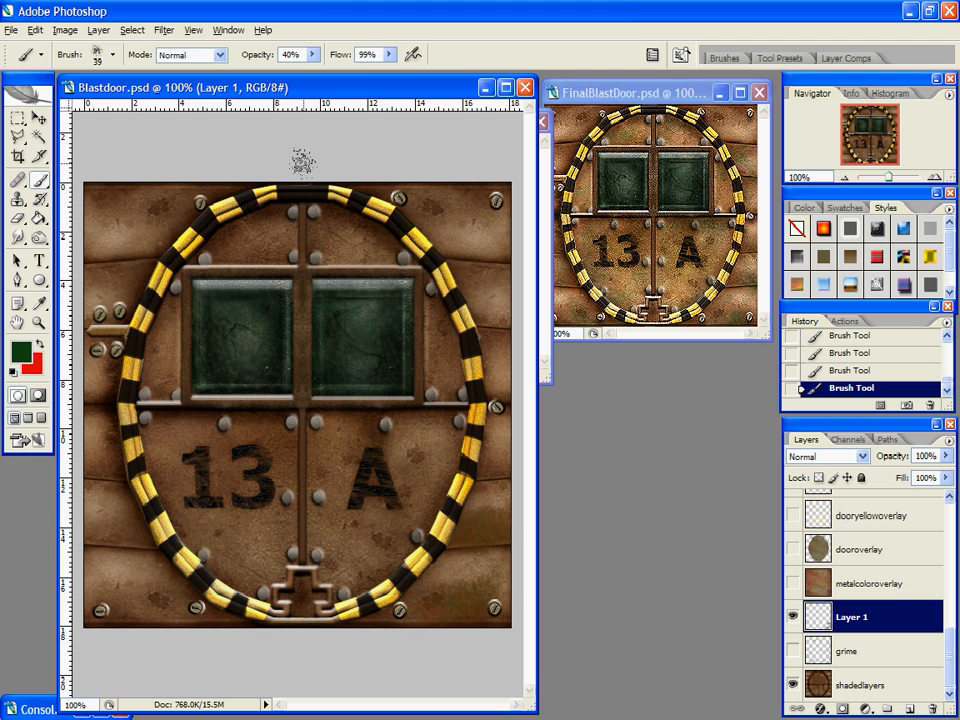
# Step: Set the brush to Hard Light mode with 69% opacity
pyautogui.click(175, 55)
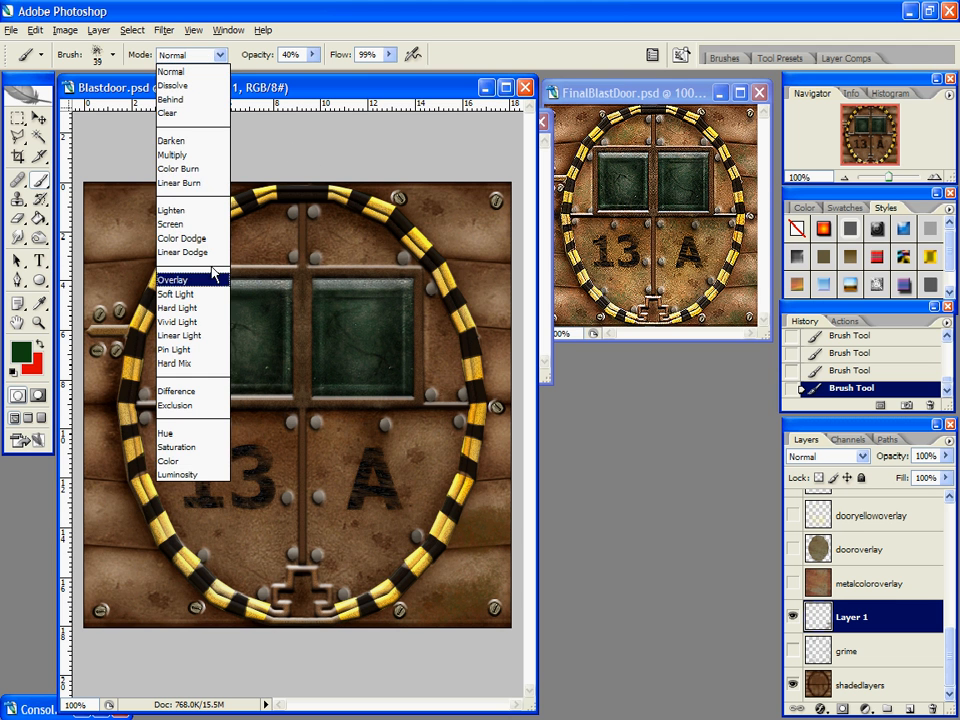
pyautogui.click(212, 308)
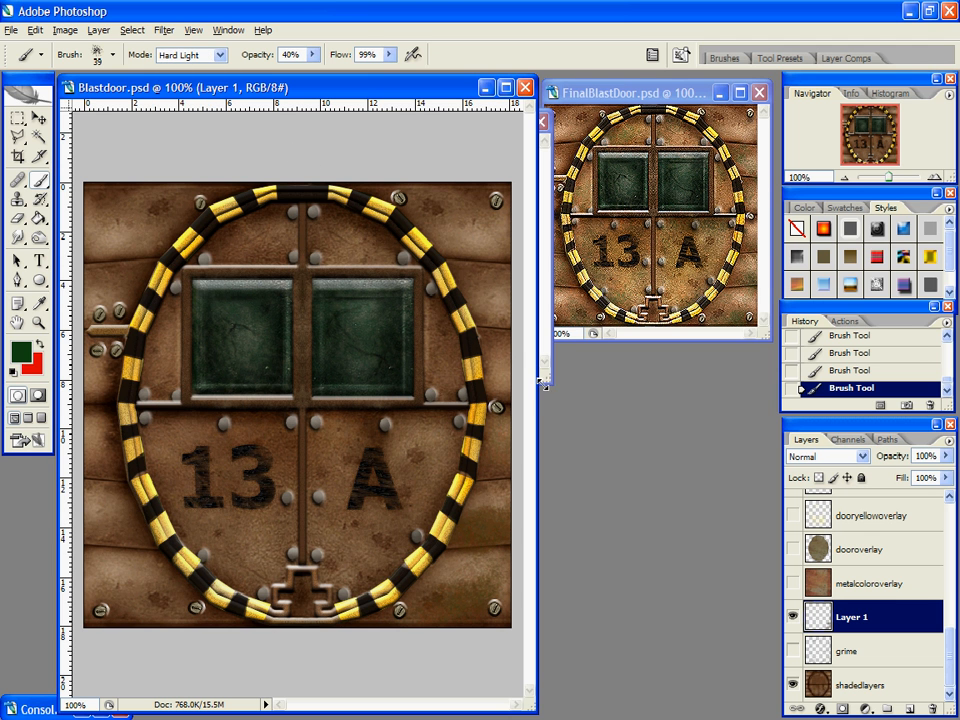
pyautogui.press('6')
pyautogui.press('9')
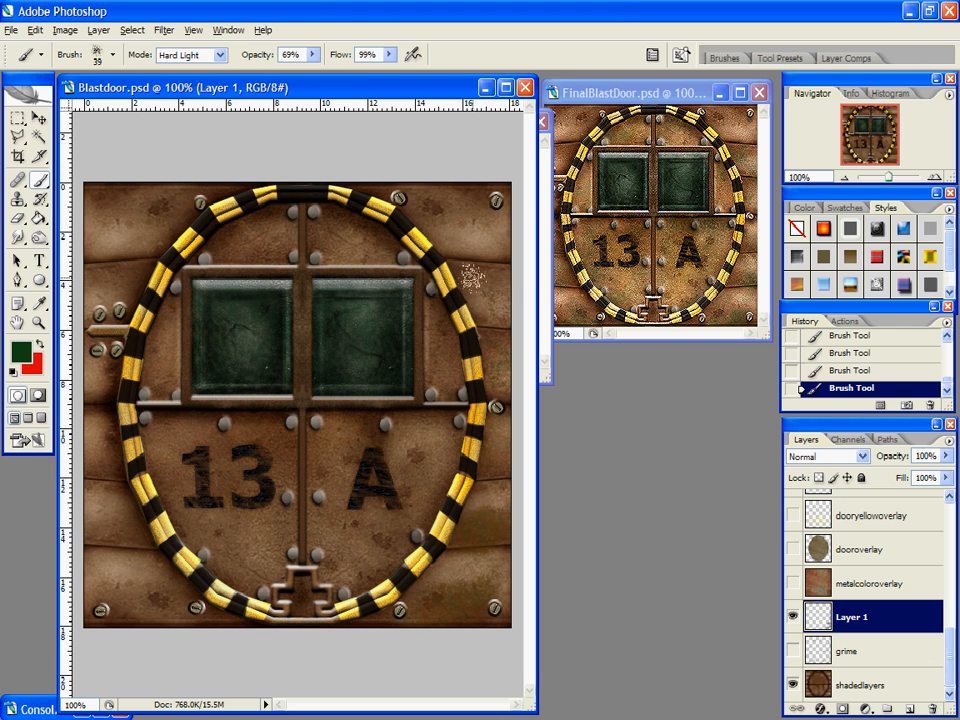
# Step: Try successive blending modes on the painted grime of Layer 1, from Darken through Linear Light
pyautogui.click(857, 459)
pyautogui.click(855, 461)
pyautogui.press('Down')
pyautogui.press('Down')
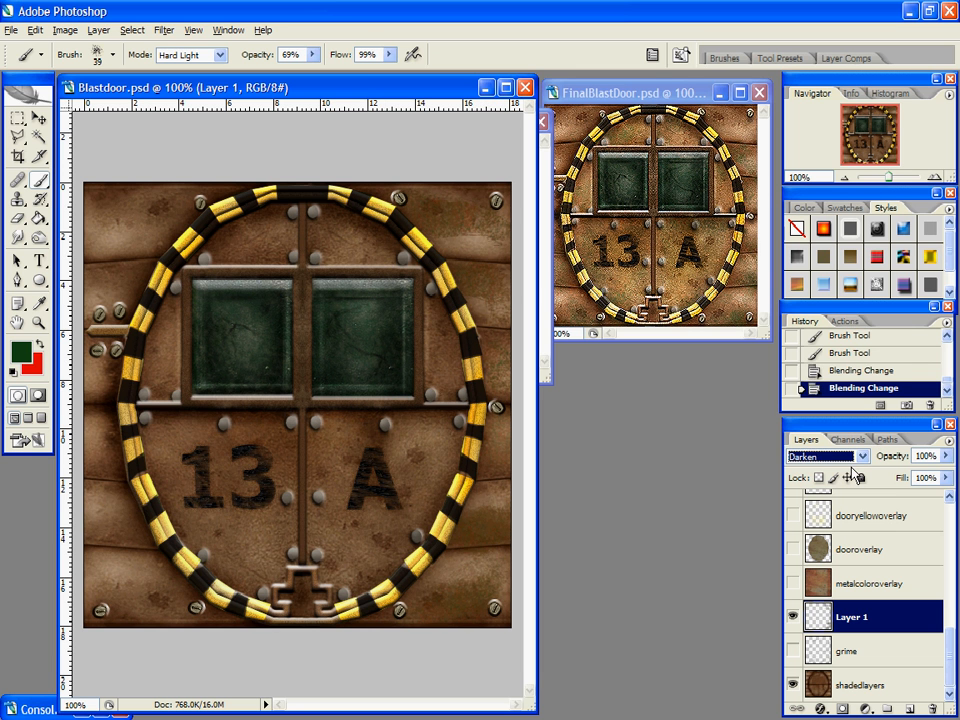
pyautogui.press('Down')
pyautogui.press('Down')
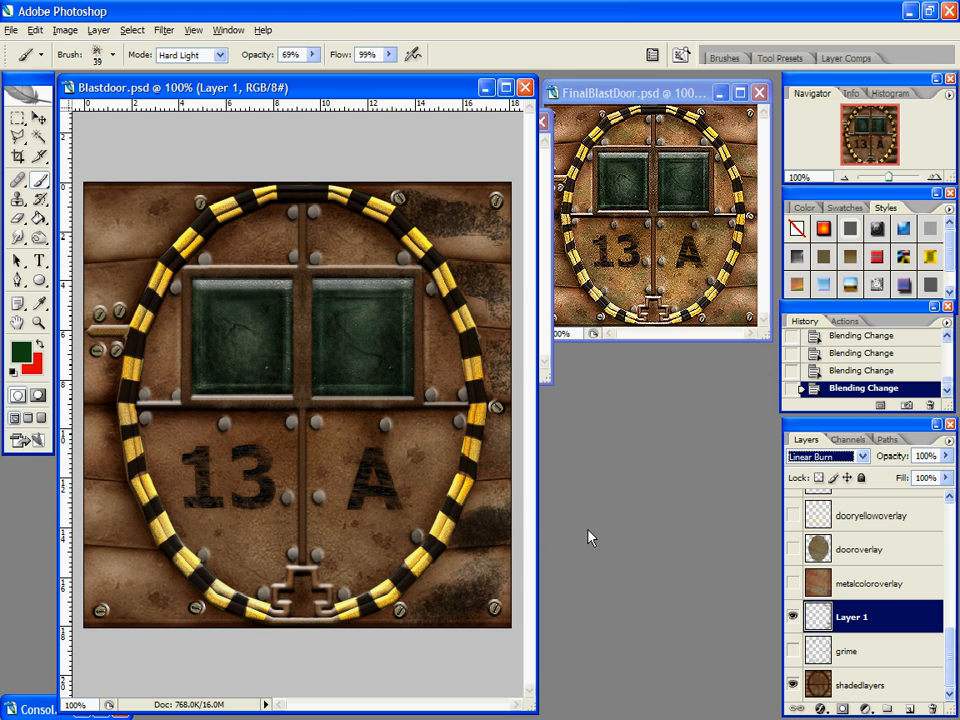
pyautogui.press('Down')
pyautogui.press('Down')
pyautogui.press('Down')
pyautogui.press('Down')
pyautogui.press('Down')
pyautogui.press('Down')
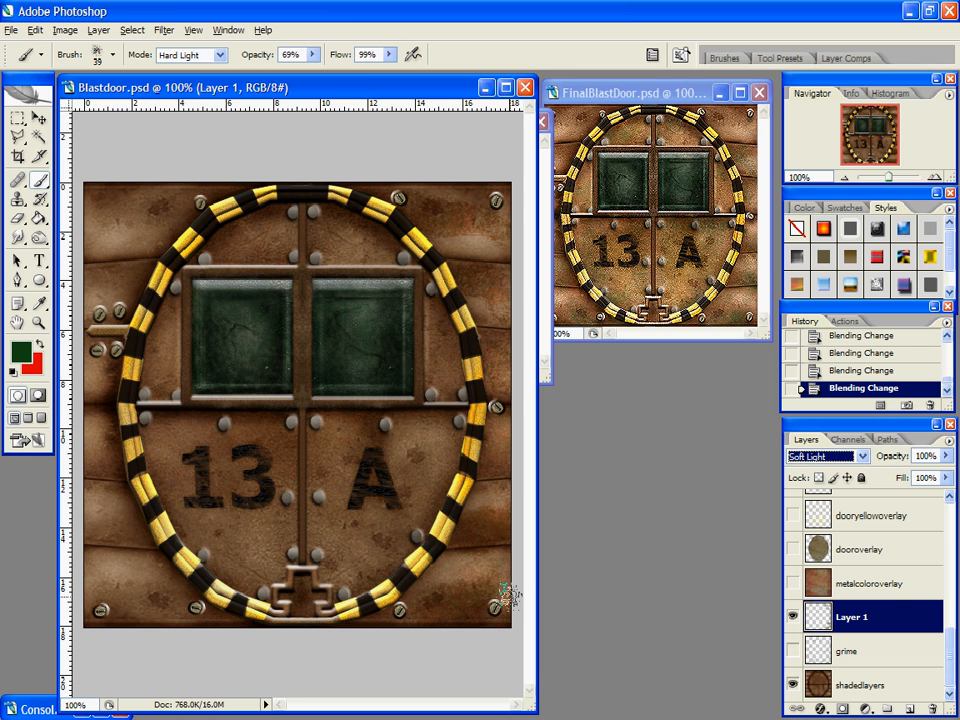
pyautogui.press('Down')
pyautogui.press('Down')
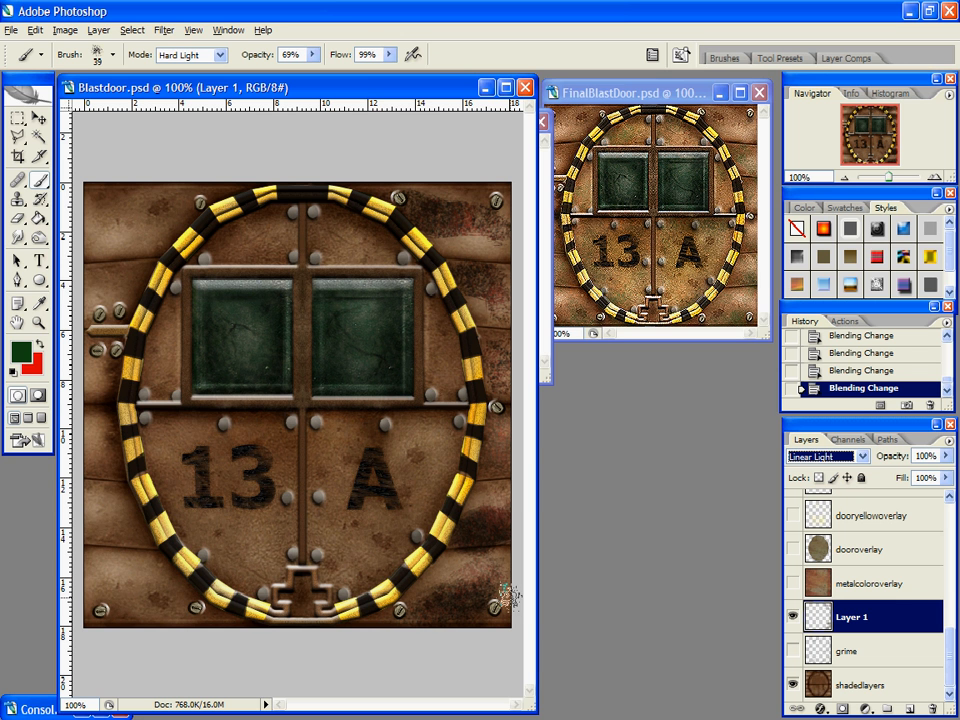
# Step: Delete the grime test layer, show the metalcoloroverlay and dooroverlay layers, and select dooroverlay
pyautogui.moveTo(832, 622); pyautogui.dragTo(932, 709)
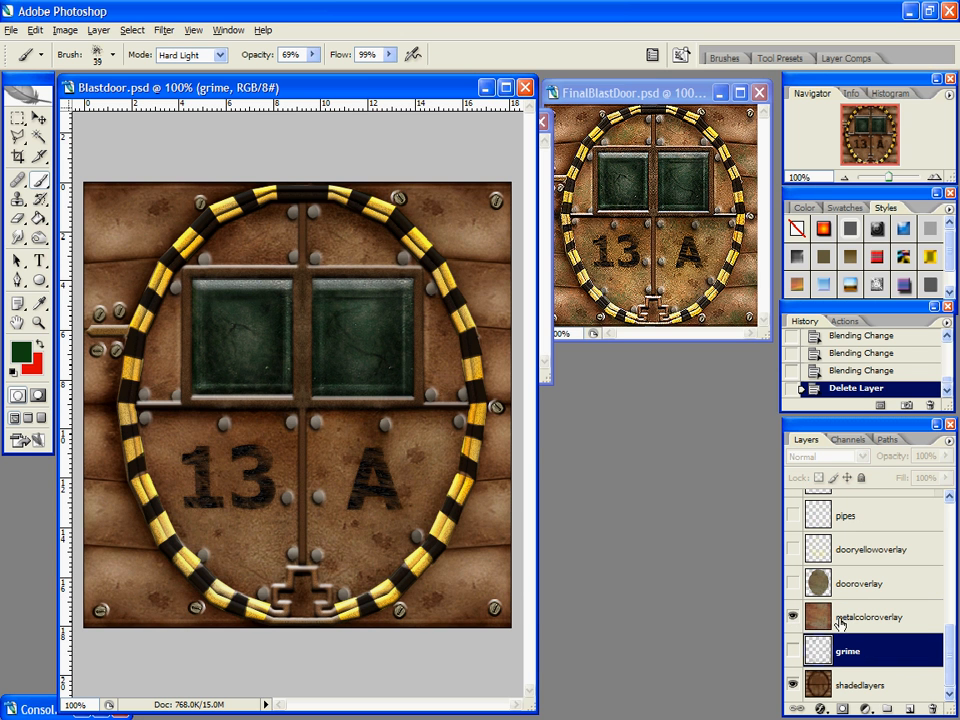
pyautogui.click(794, 585)
pyautogui.click(895, 585)
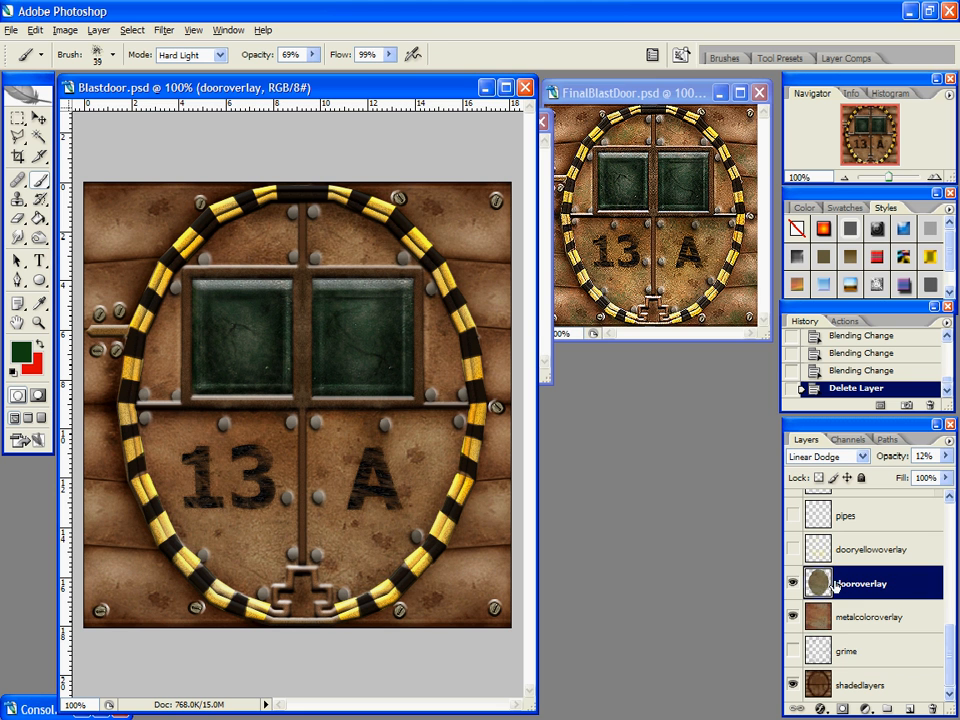
# Step: Make the dooryellowoverlay layer visible in Blastdoor.psd
pyautogui.click(706, 252)
pyautogui.click(37, 119)
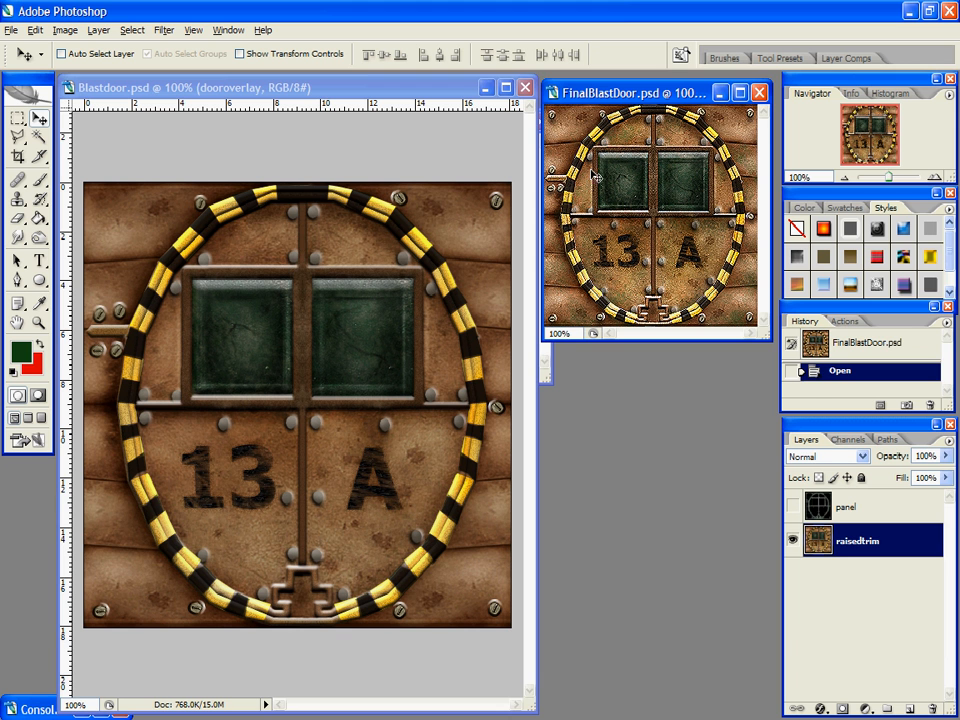
pyautogui.click(480, 420)
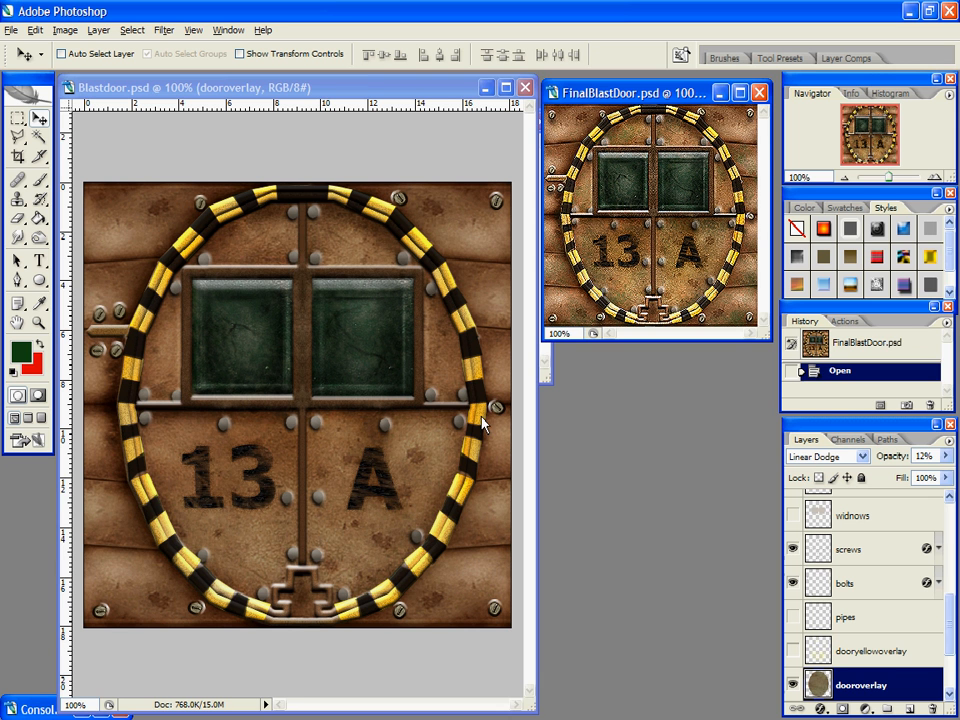
pyautogui.click(792, 653)
pyautogui.click(792, 653)
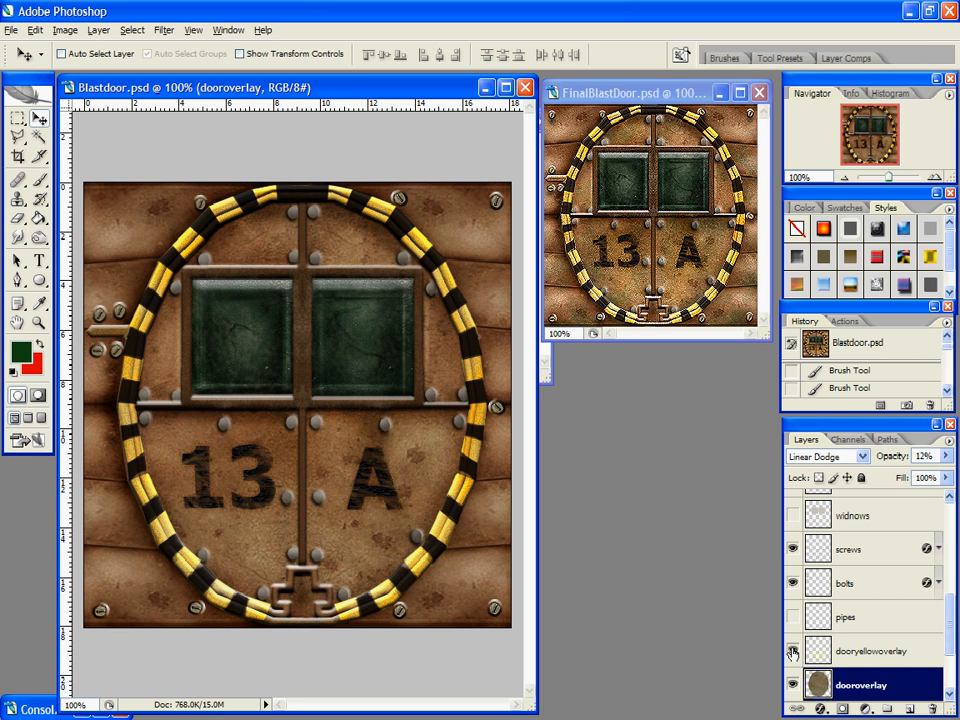
pyautogui.scroll(-3, 867, 655)
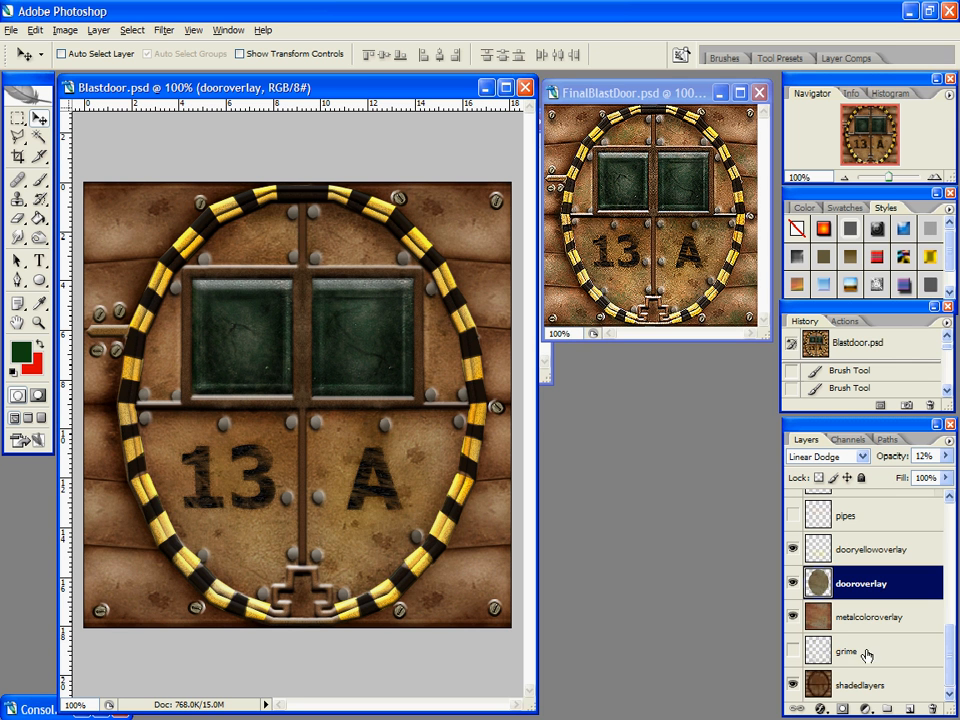
# Step: Add a new layer above dooryellowoverlay and select the dooryellowoverlay layer
pyautogui.click(910, 711)
pyautogui.moveTo(860, 595); pyautogui.dragTo(858, 540)
pyautogui.click(862, 590)
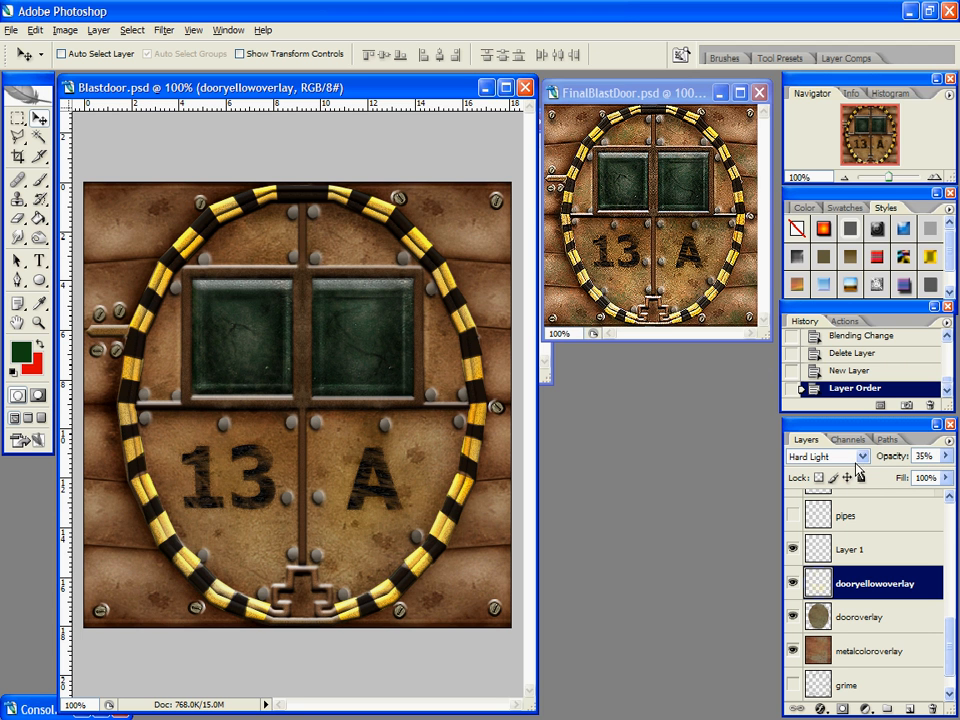
# Step: Select the oval door area with the Polygonal Lasso, following the middle of the black and yellow striped border
pyautogui.click(14, 137)
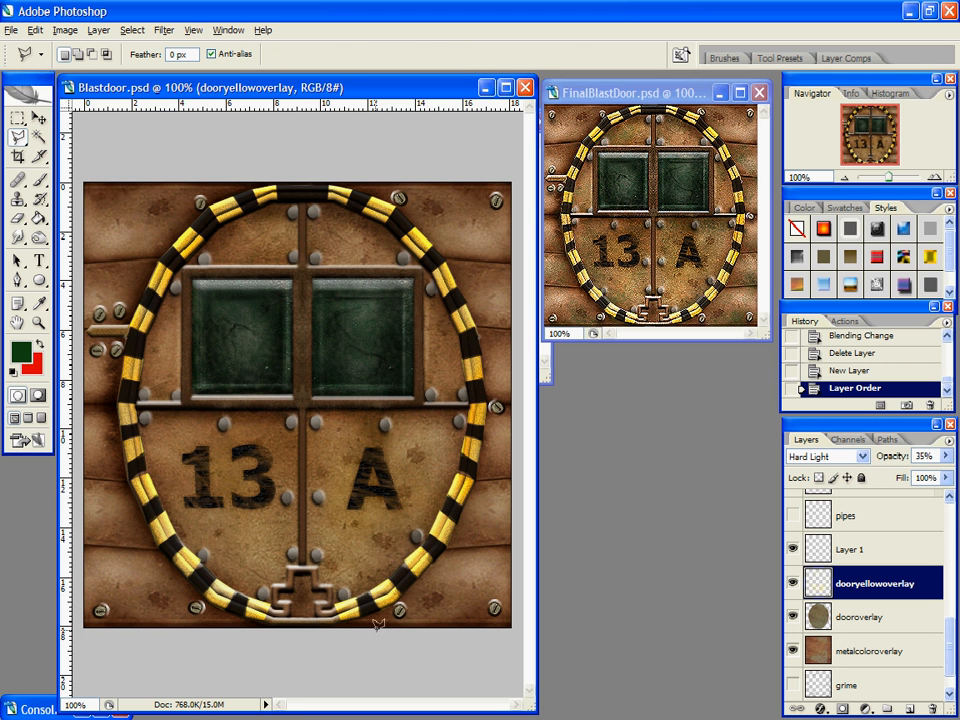
pyautogui.click(316, 614)
pyautogui.click(390, 598)
pyautogui.click(437, 538)
pyautogui.click(471, 451)
pyautogui.click(471, 366)
pyautogui.click(443, 278)
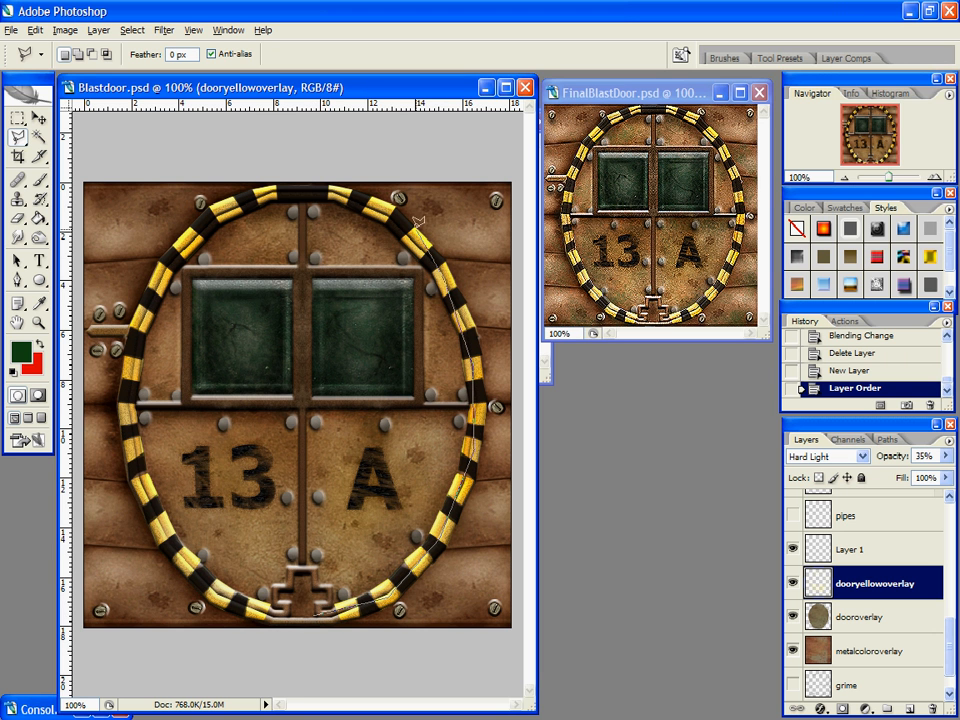
pyautogui.click(406, 228)
pyautogui.click(326, 189)
pyautogui.click(266, 190)
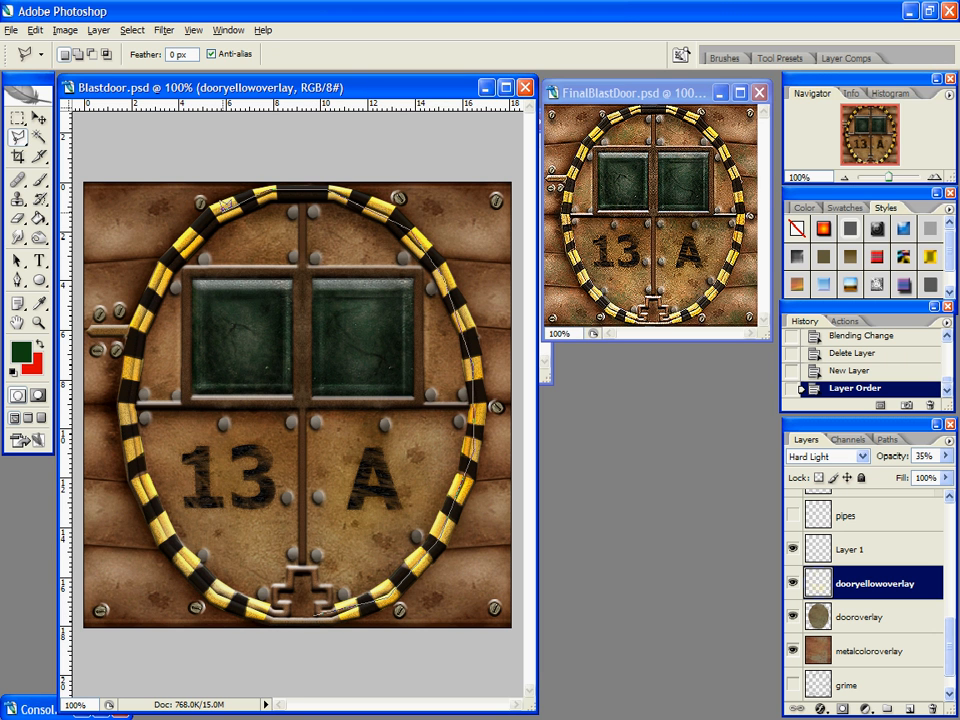
pyautogui.click(214, 213)
pyautogui.click(156, 278)
pyautogui.click(124, 393)
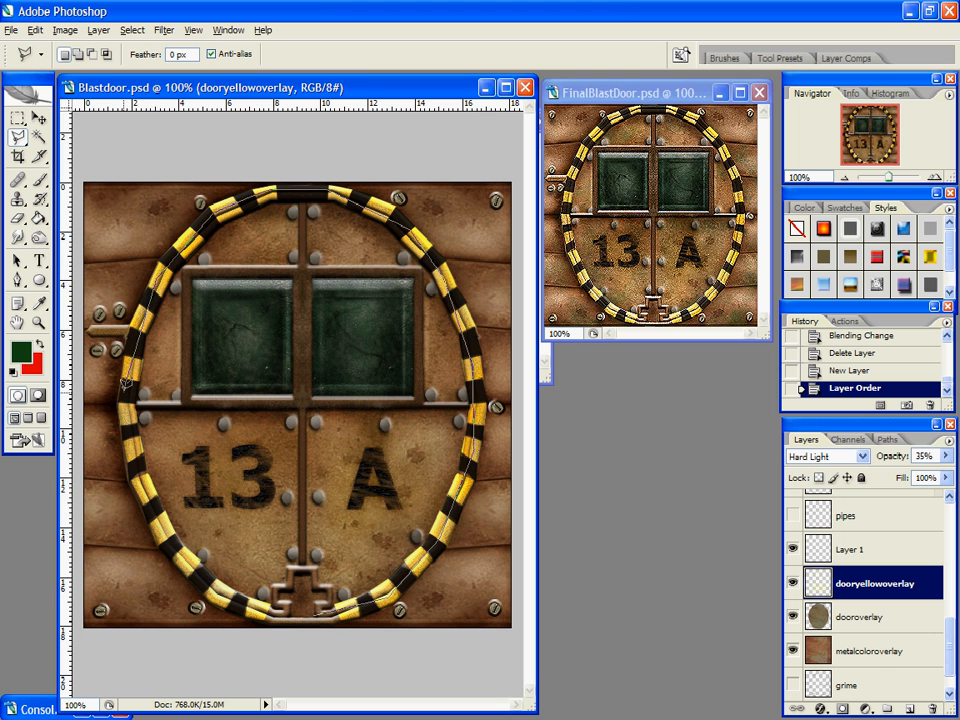
pyautogui.click(139, 491)
pyautogui.click(205, 582)
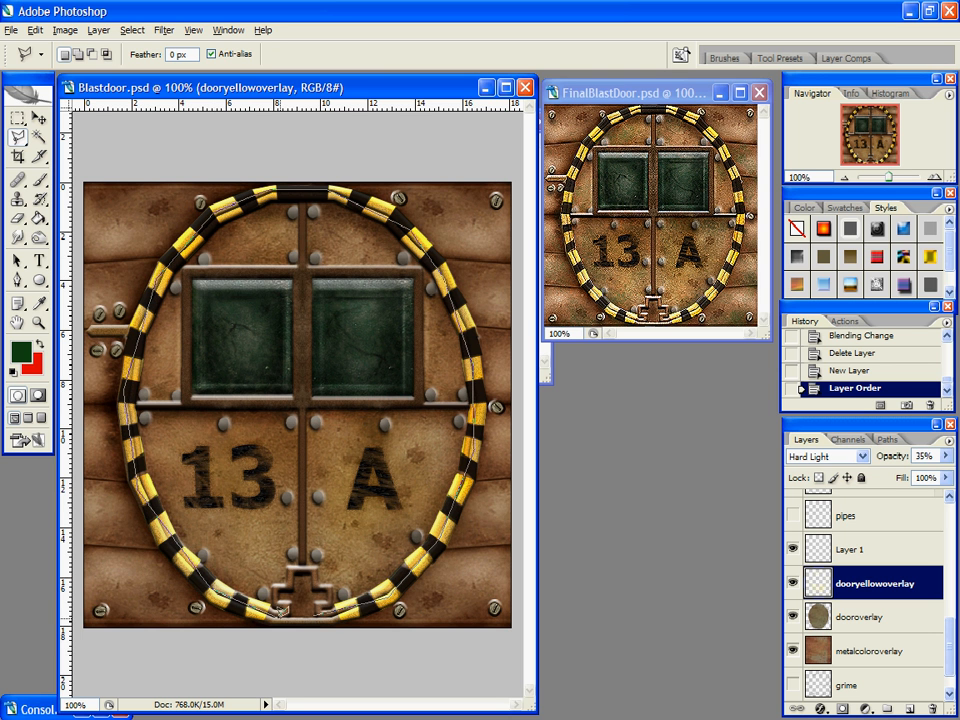
pyautogui.click(277, 617)
pyautogui.click(321, 607)
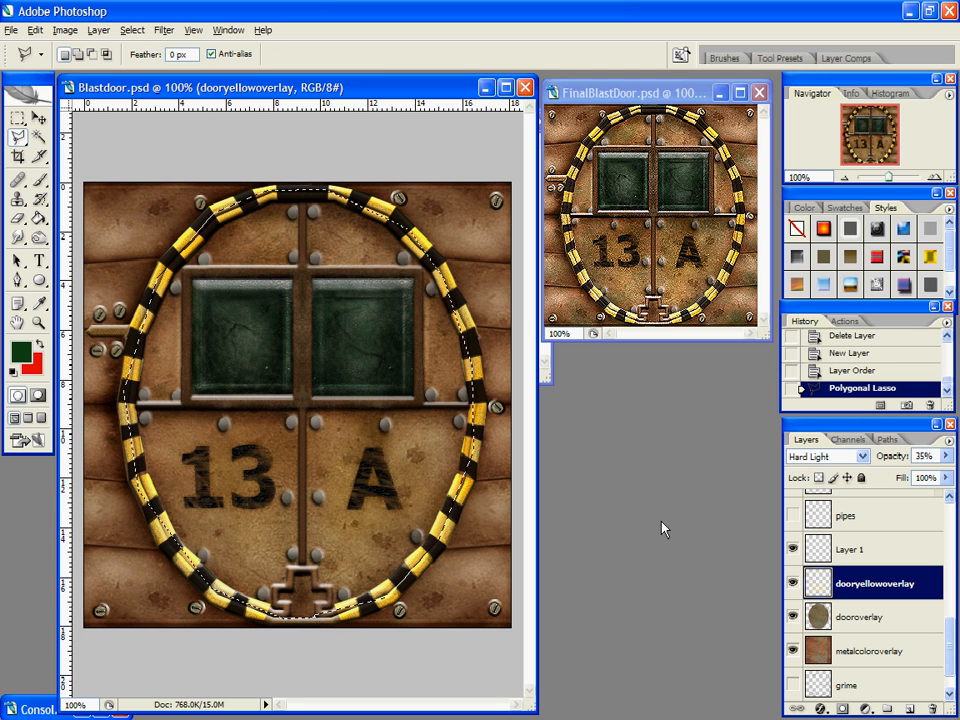
# Step: Select Layer 1 and set the foreground colour to bright yellow, #f3ff3b
pyautogui.click(835, 549)
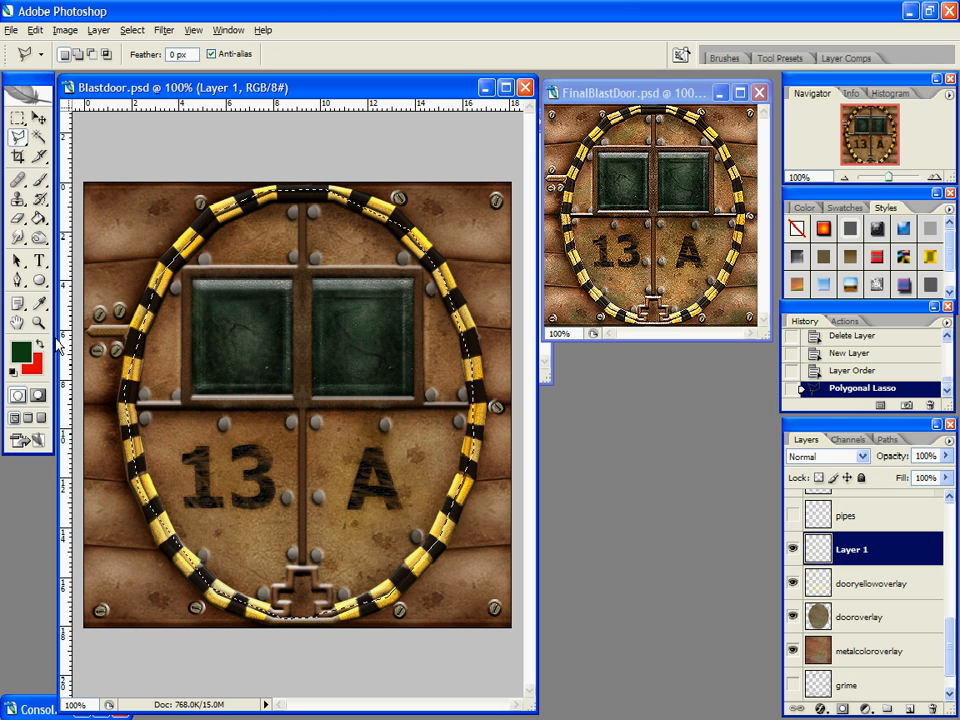
pyautogui.click(20, 351)
pyautogui.click(783, 636)
pyautogui.moveTo(726, 508); pyautogui.dragTo(713, 454)
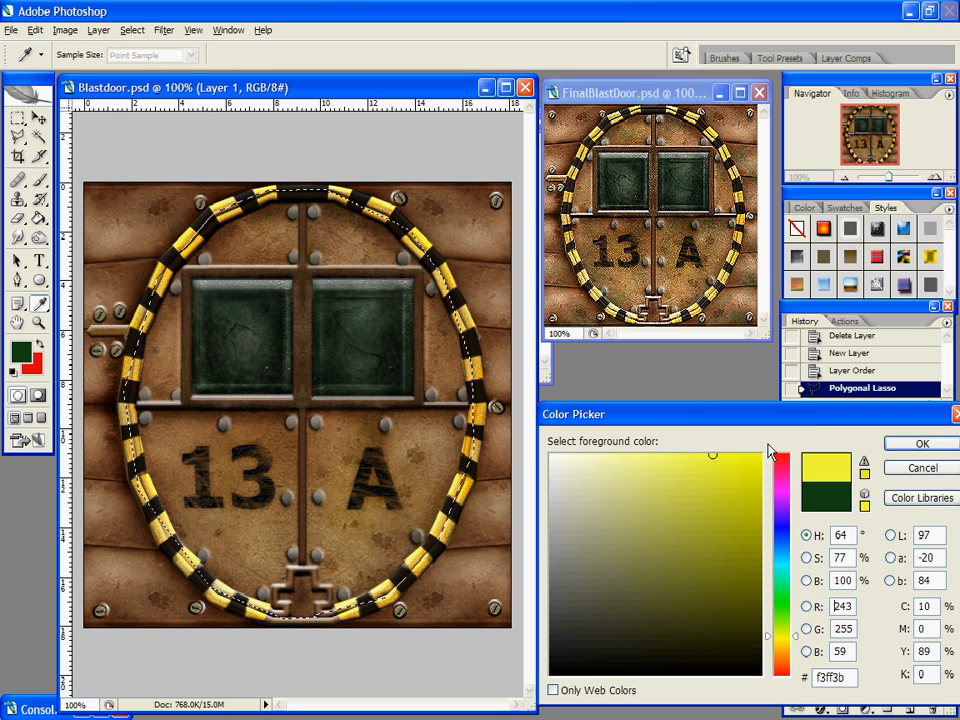
pyautogui.click(909, 448)
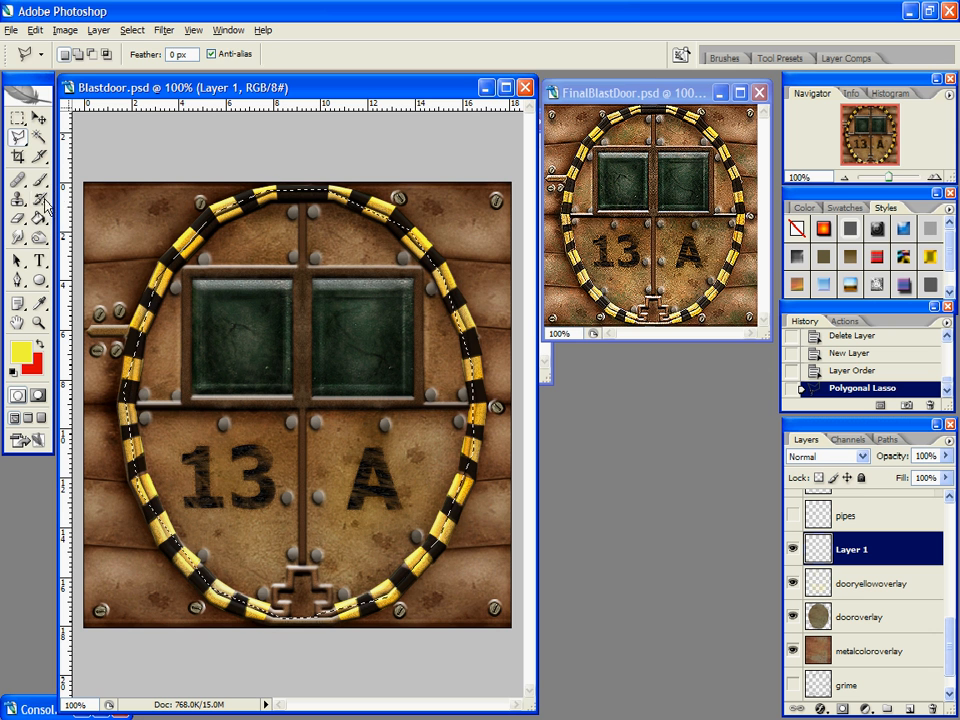
# Step: Try a solid yellow Paint Bucket fill of the door selection on Layer 1, and undo it
pyautogui.click(40, 180)
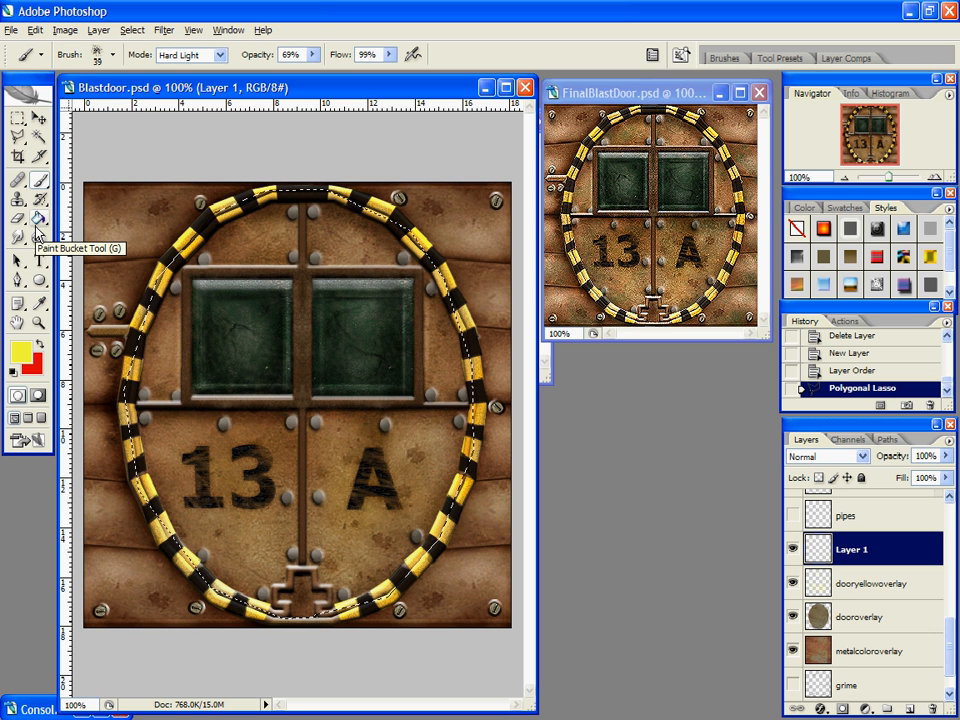
pyautogui.click(39, 222)
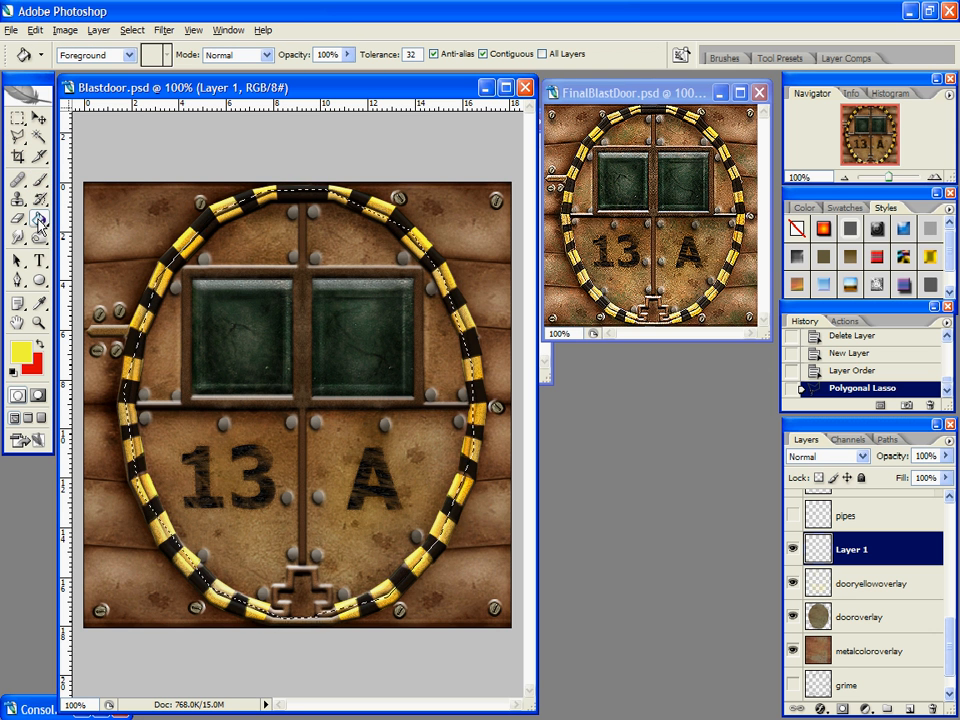
pyautogui.click(303, 451)
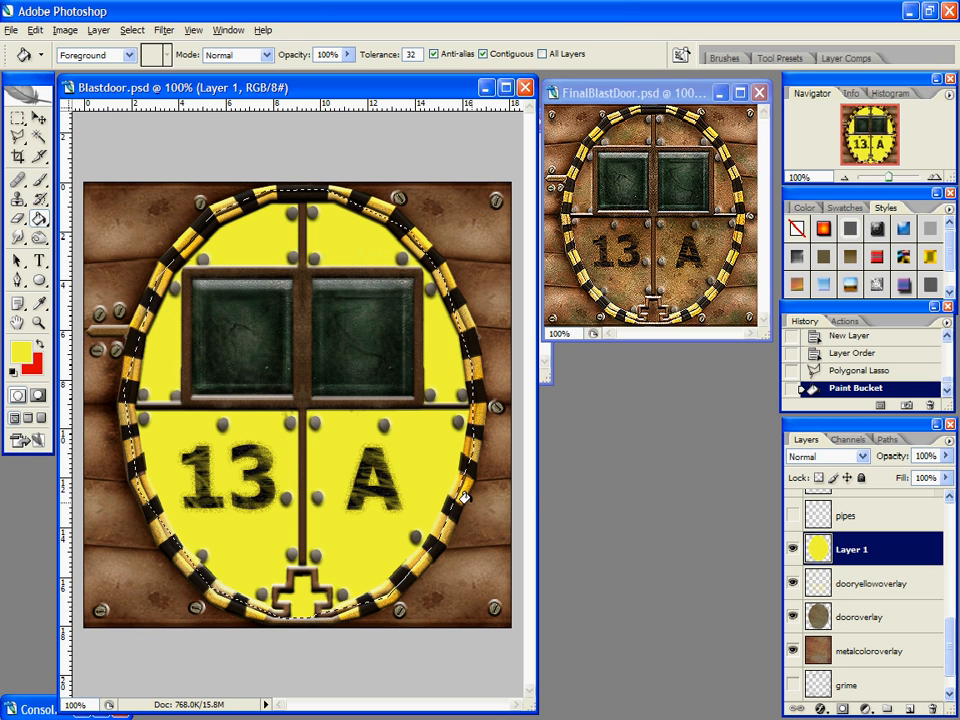
pyautogui.hotkey('ctrl', 'z')
# Step: Enlarge the dry brush to 100 px and paint mottled yellow over the whole door inside the selection on Layer 1
pyautogui.press('b')
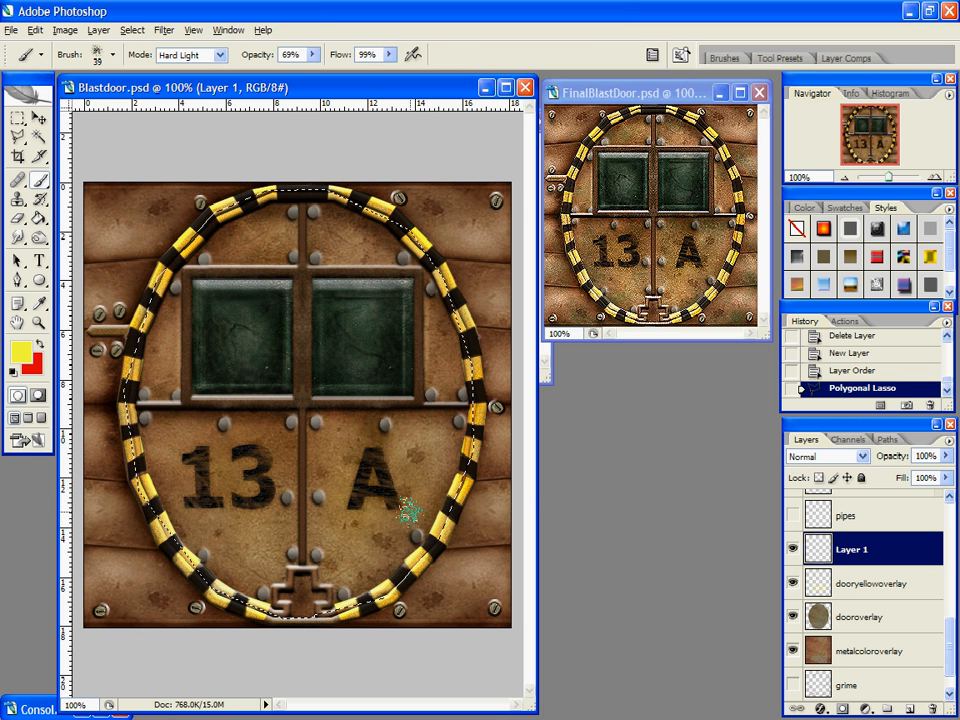
pyautogui.press(']')
pyautogui.press(']')
pyautogui.press(']')
pyautogui.press(']')
pyautogui.press(']')
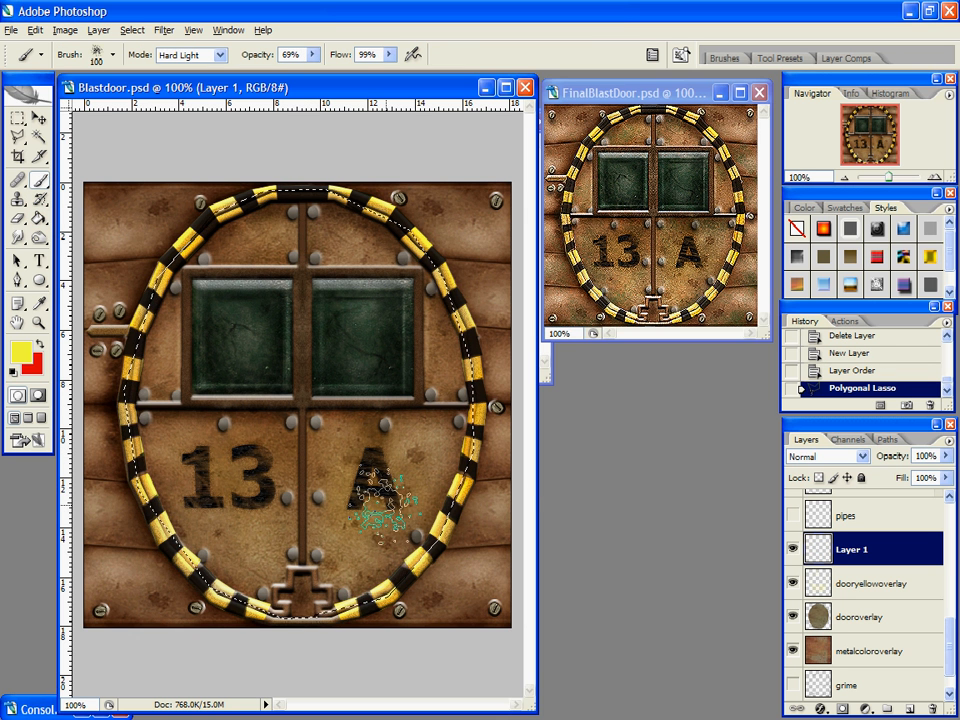
pyautogui.moveTo(396, 454); pyautogui.dragTo(236, 456)
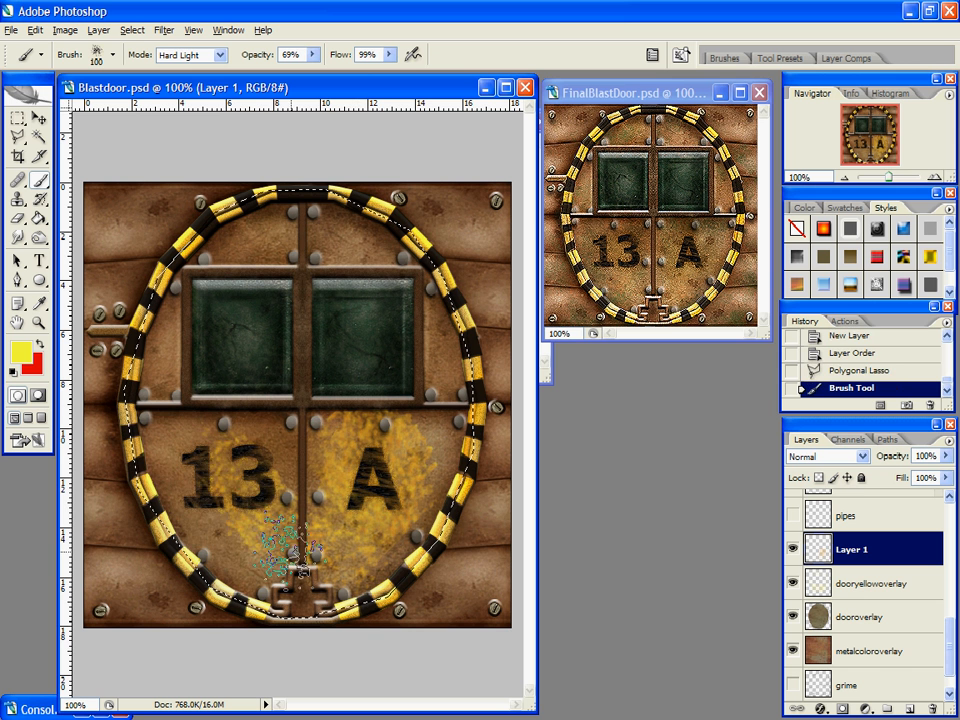
pyautogui.moveTo(178, 470)
pyautogui.mouseDown()
pyautogui.moveTo(280, 440)
pyautogui.moveTo(245, 415)
pyautogui.moveTo(278, 420)
pyautogui.mouseUp()
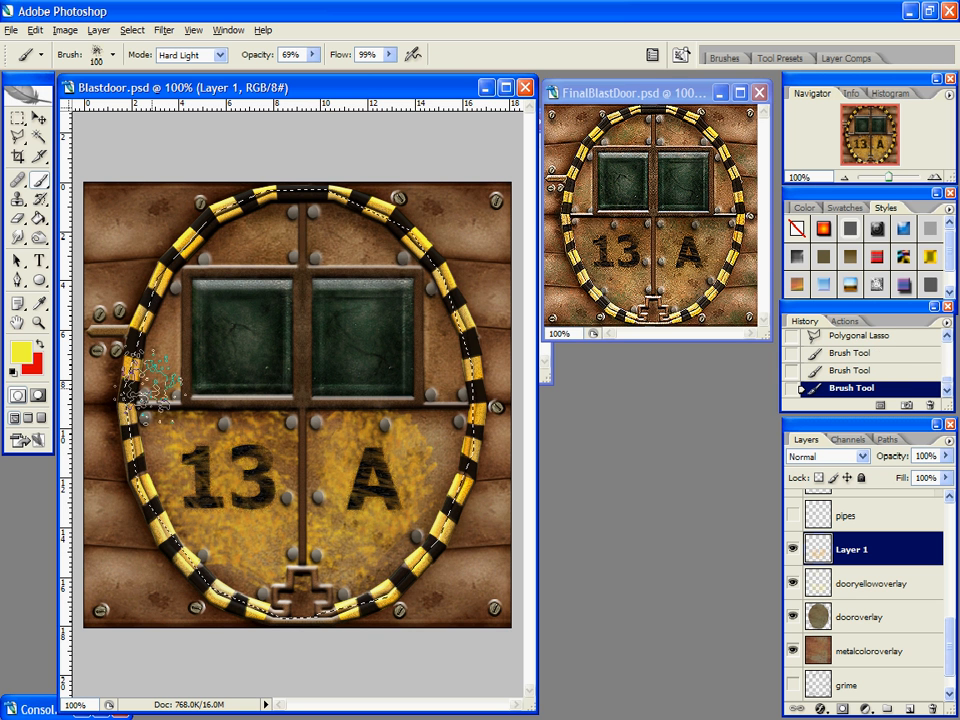
pyautogui.moveTo(145, 380)
pyautogui.mouseDown()
pyautogui.moveTo(190, 318)
pyautogui.moveTo(318, 230)
pyautogui.mouseUp()
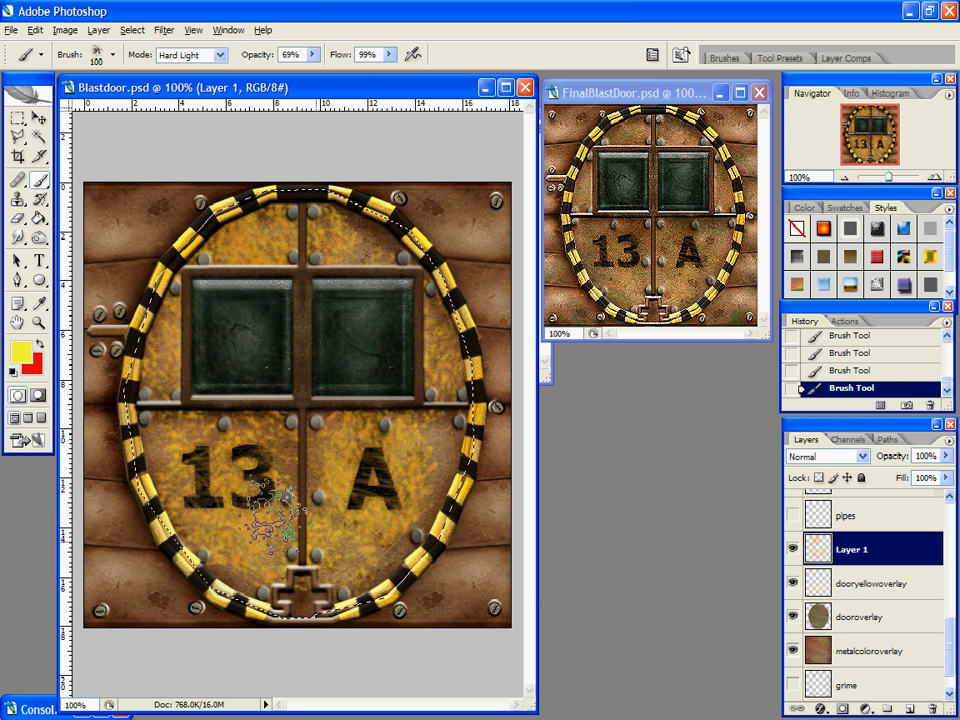
# Step: Set Layer 1 to the Hard Light blending mode with 35% opacity
pyautogui.press('v')
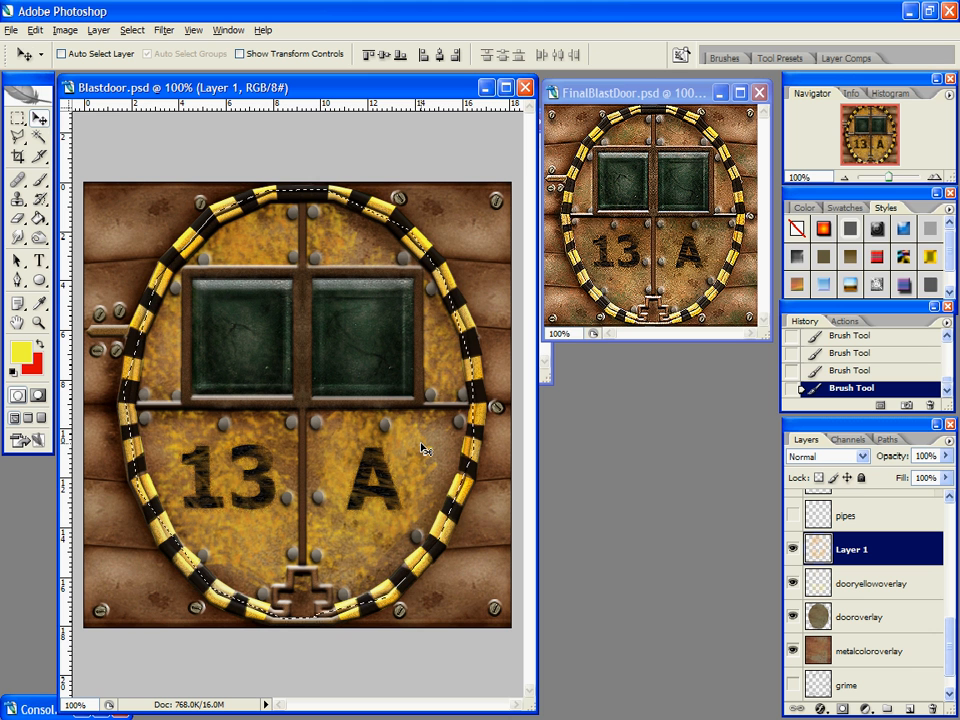
pyautogui.click(858, 456)
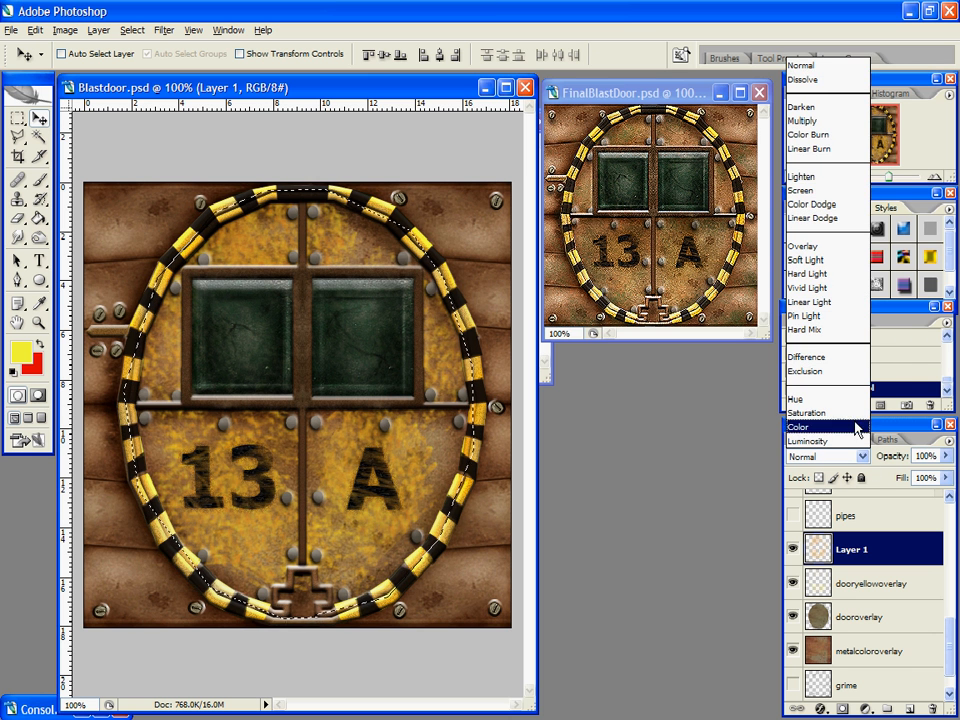
pyautogui.click(818, 274)
pyautogui.press('Tab')
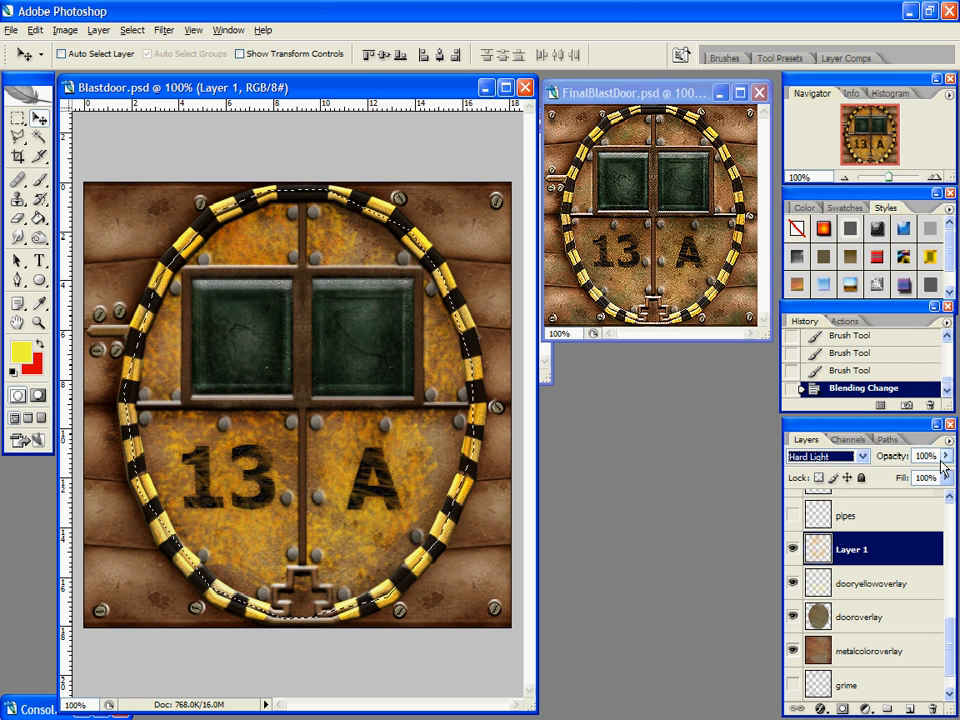
pyautogui.write('35')
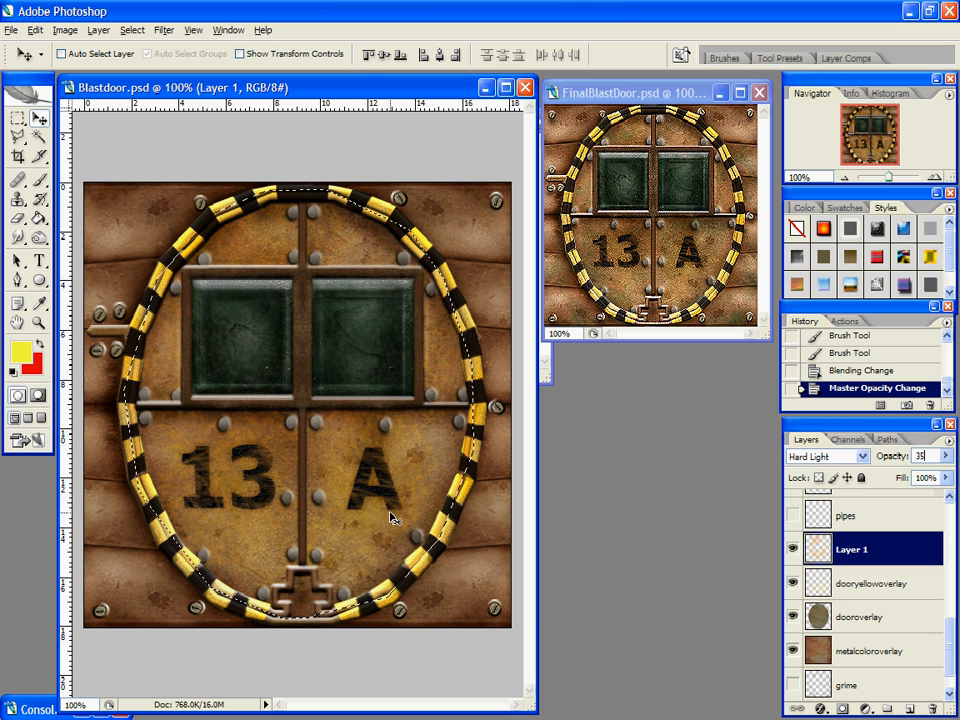
# Step: Clear the door selection and delete the painted yellow Layer 1
pyautogui.hotkey('ctrl', 'd')
pyautogui.press('z')
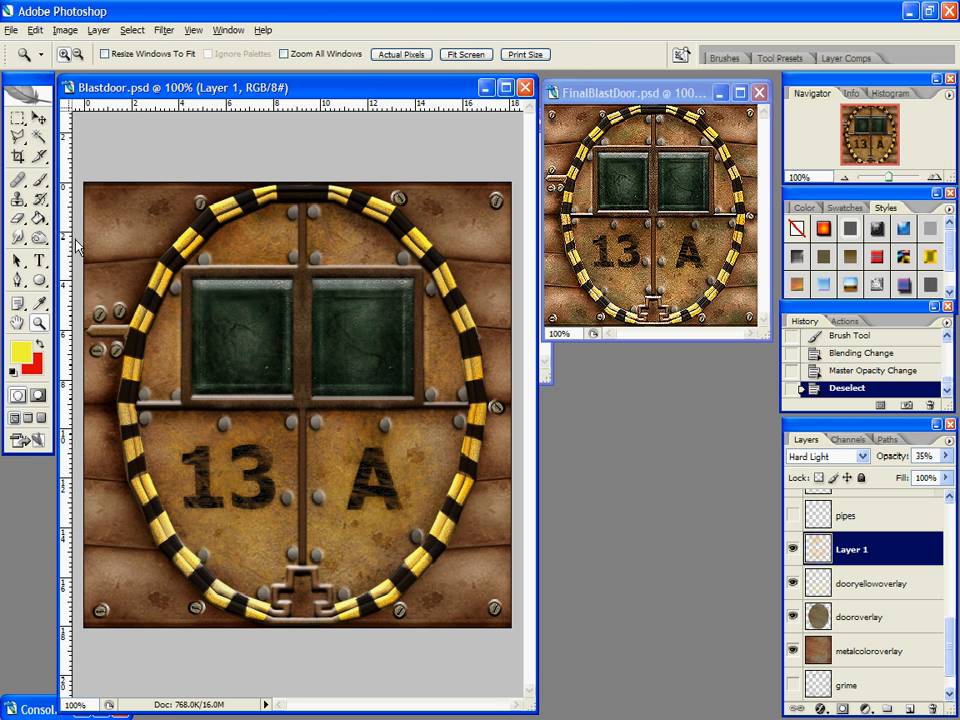
pyautogui.keyDown('alt'); pyautogui.click(316, 413); pyautogui.keyUp('alt')
pyautogui.keyDown('alt'); pyautogui.click(316, 413); pyautogui.keyUp('alt')
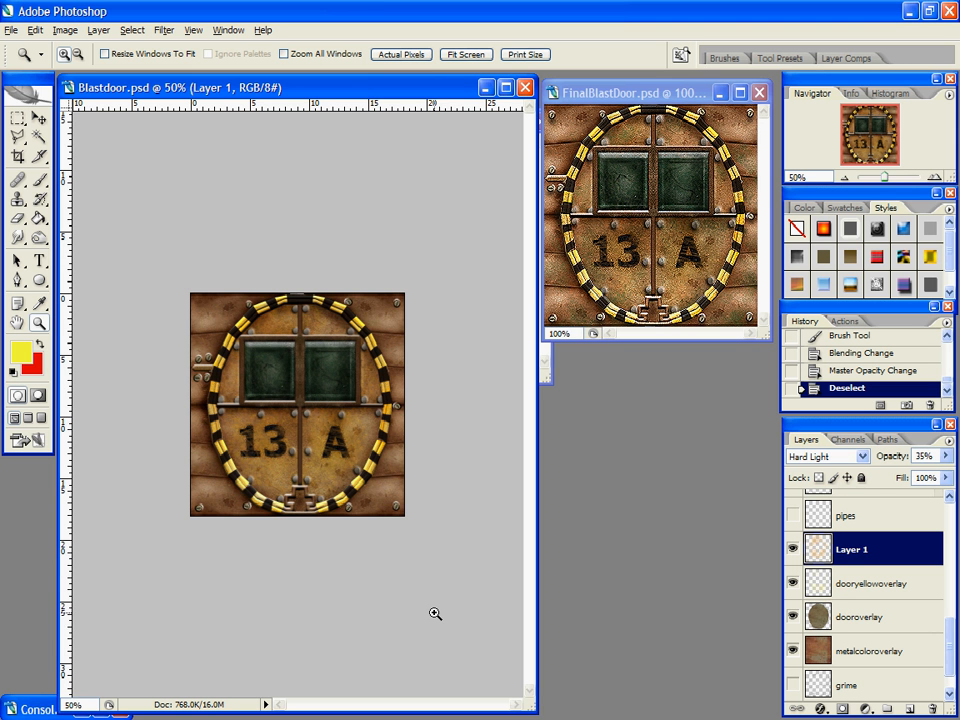
pyautogui.click(312, 425)
pyautogui.click(312, 425)
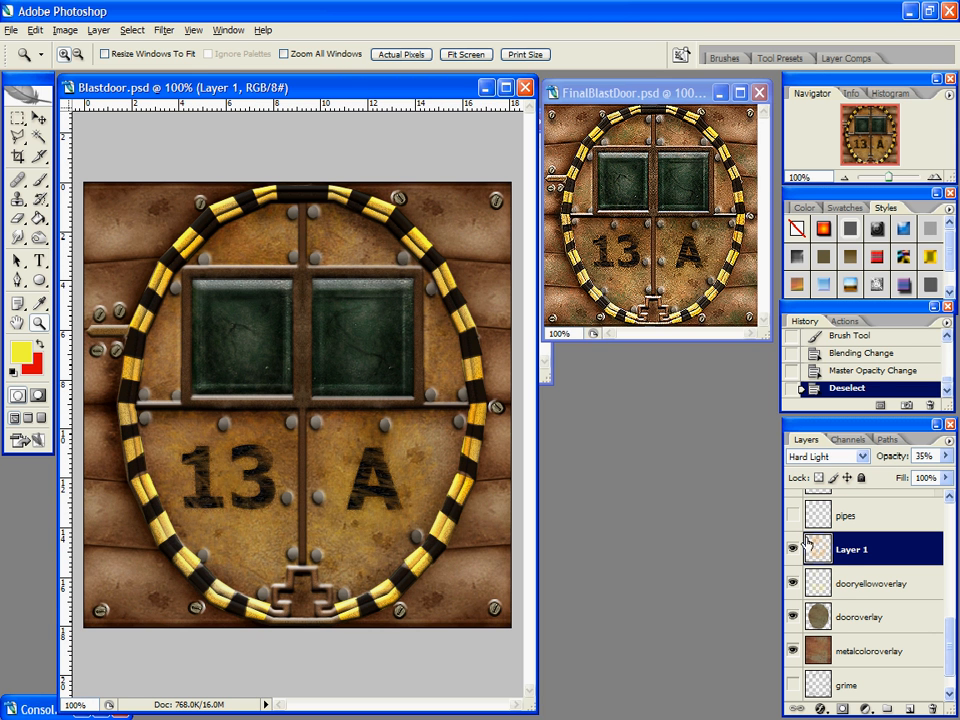
pyautogui.moveTo(807, 545); pyautogui.dragTo(932, 708)
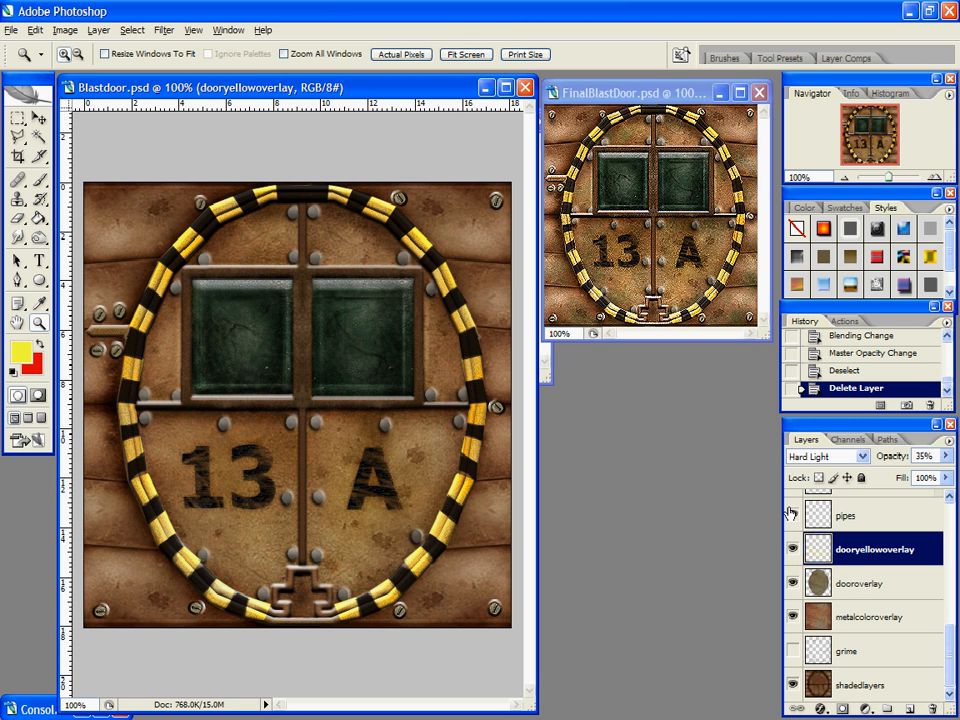
# Step: Make the pipes, yellowgrit and damage overlay layers visible
pyautogui.scroll(2, 900, 580)
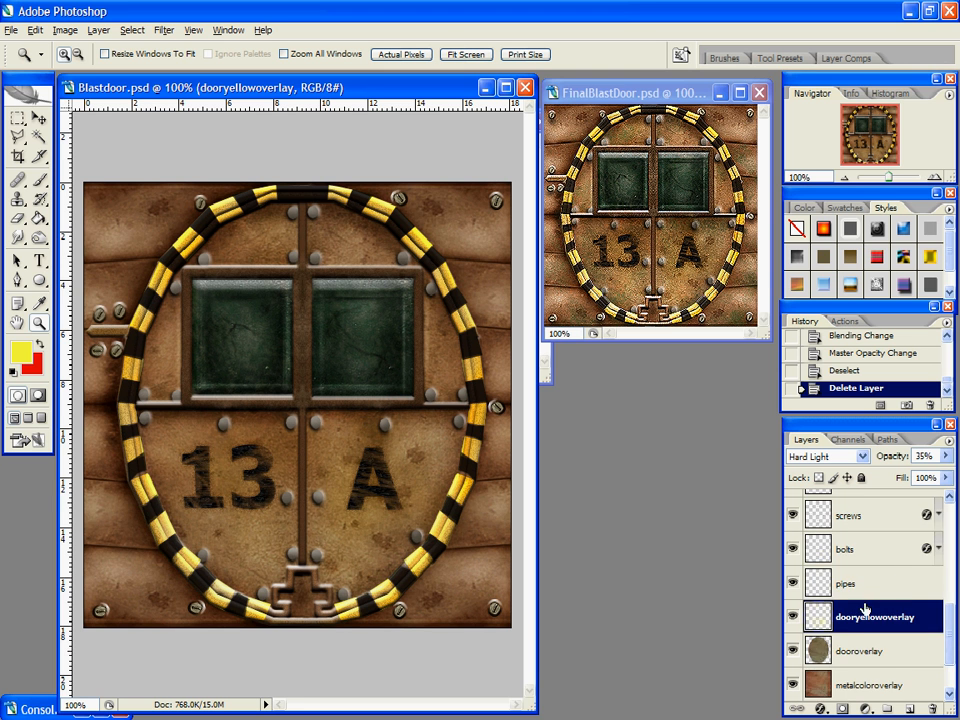
pyautogui.scroll(2, 865, 609)
pyautogui.scroll(1, 865, 609)
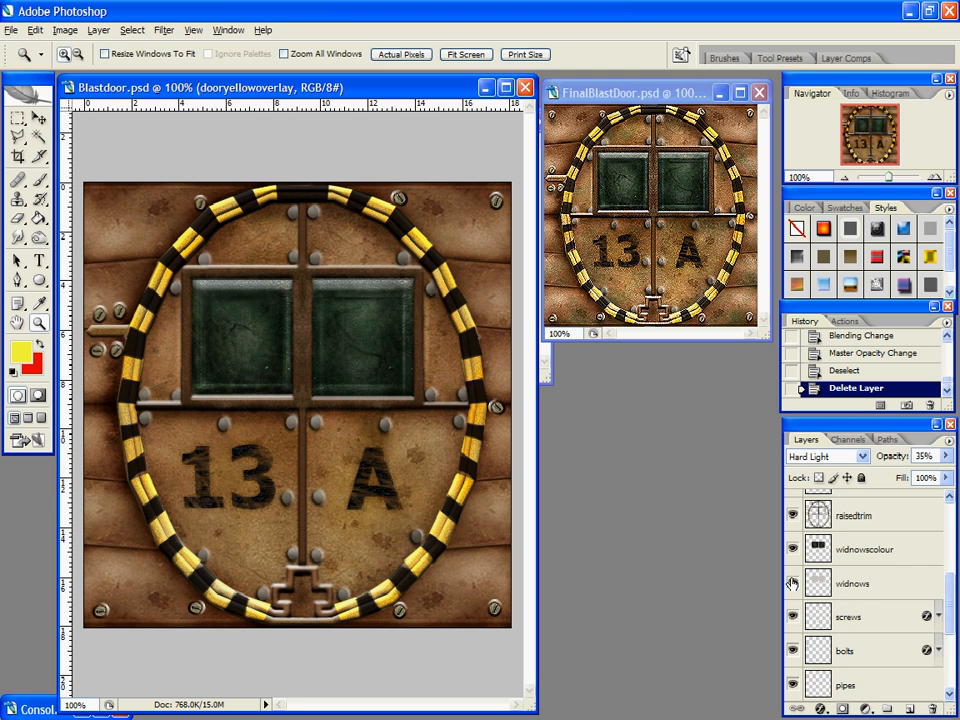
pyautogui.scroll(3, 857, 605)
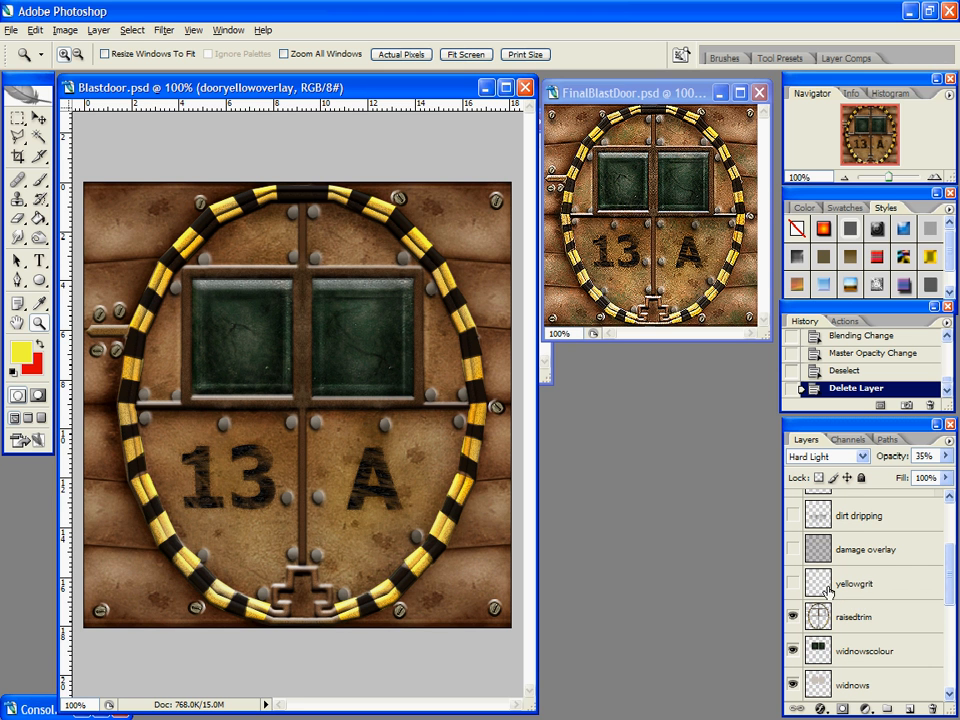
pyautogui.click(828, 591)
pyautogui.scroll(1, 842, 590)
pyautogui.scroll(2, 842, 590)
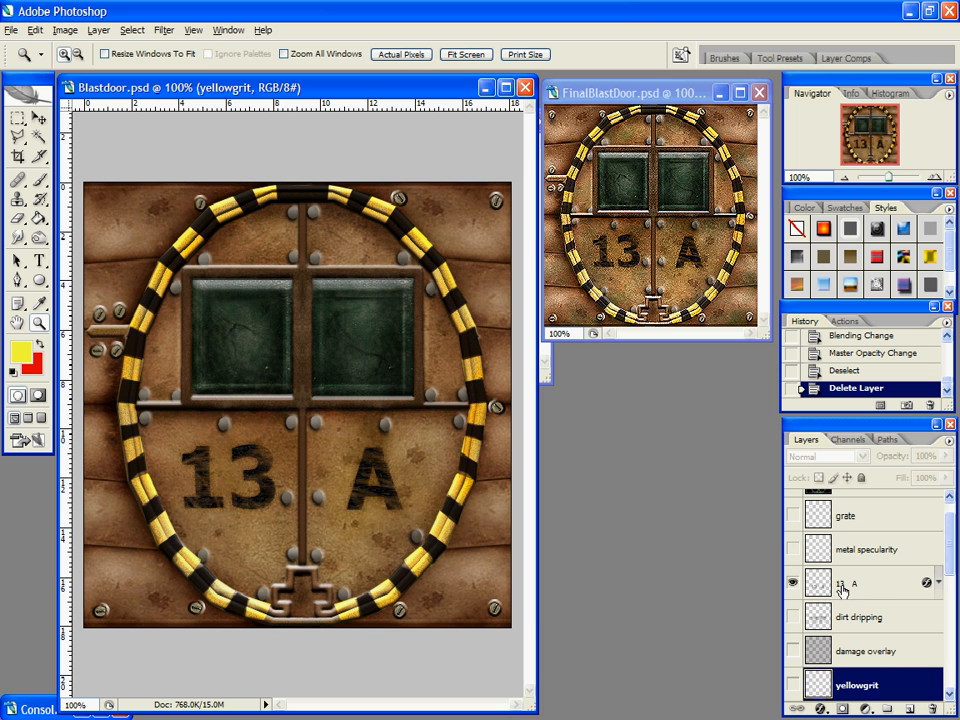
pyautogui.click(793, 685)
pyautogui.click(795, 650)
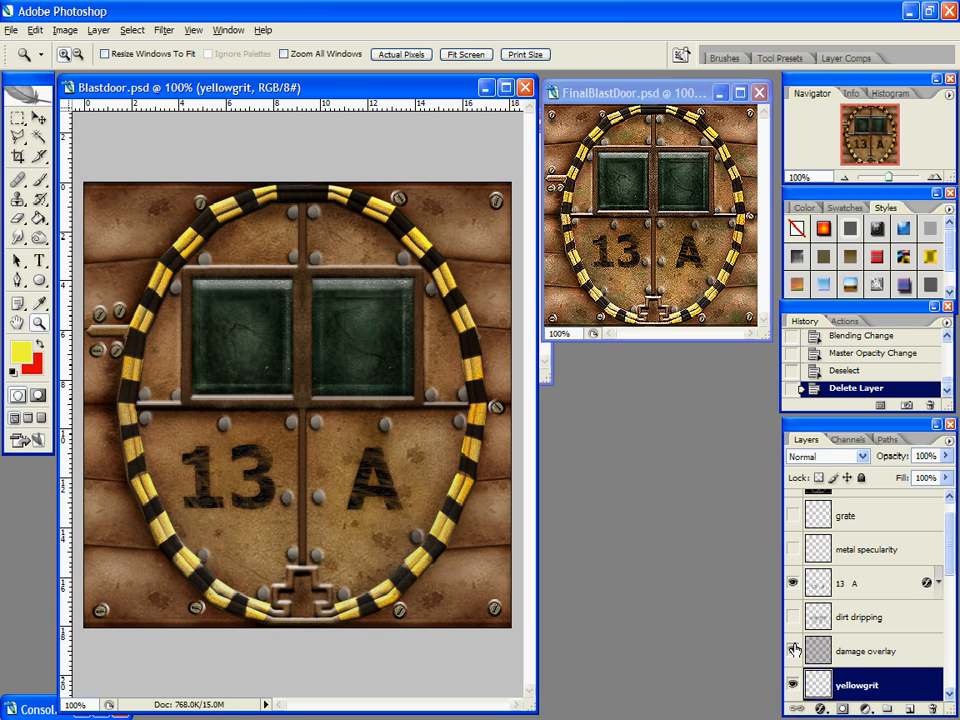
pyautogui.click(795, 650)
pyautogui.click(795, 650)
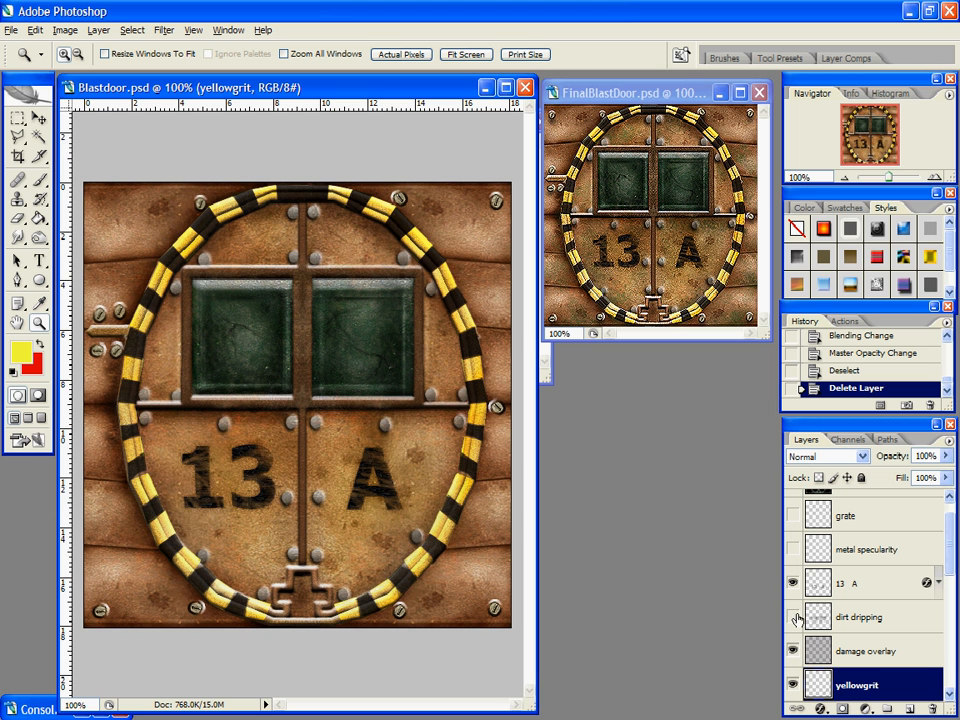
# Step: Select the dirt dripping layer and compare the door with and without it, leaving the layer shown
pyautogui.click(793, 619)
pyautogui.click(791, 621)
pyautogui.click(792, 621)
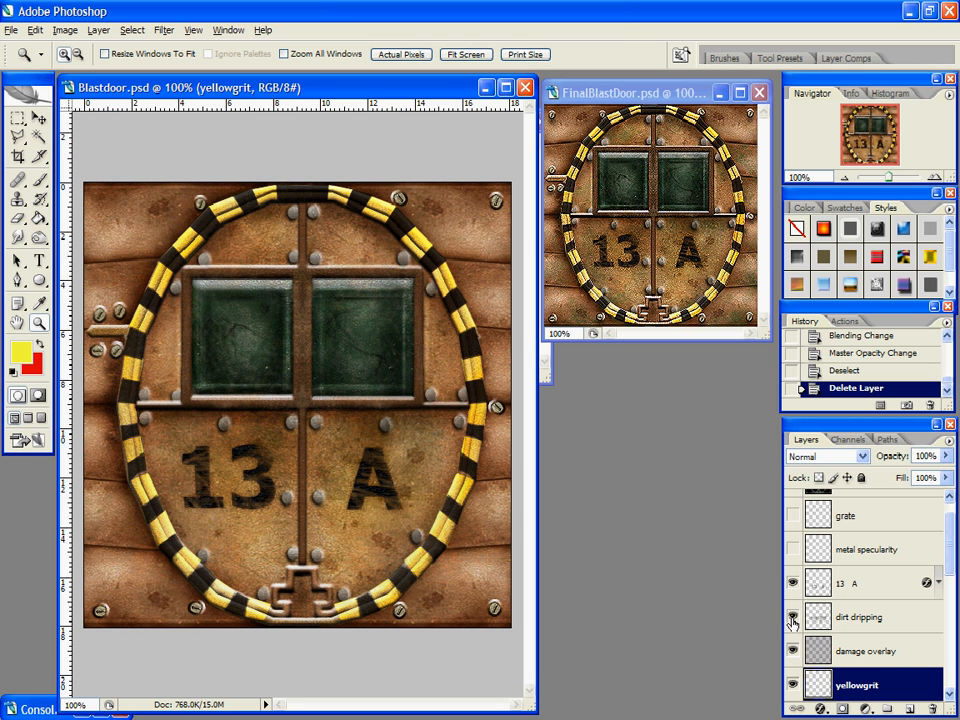
pyautogui.click(792, 618)
pyautogui.click(857, 619)
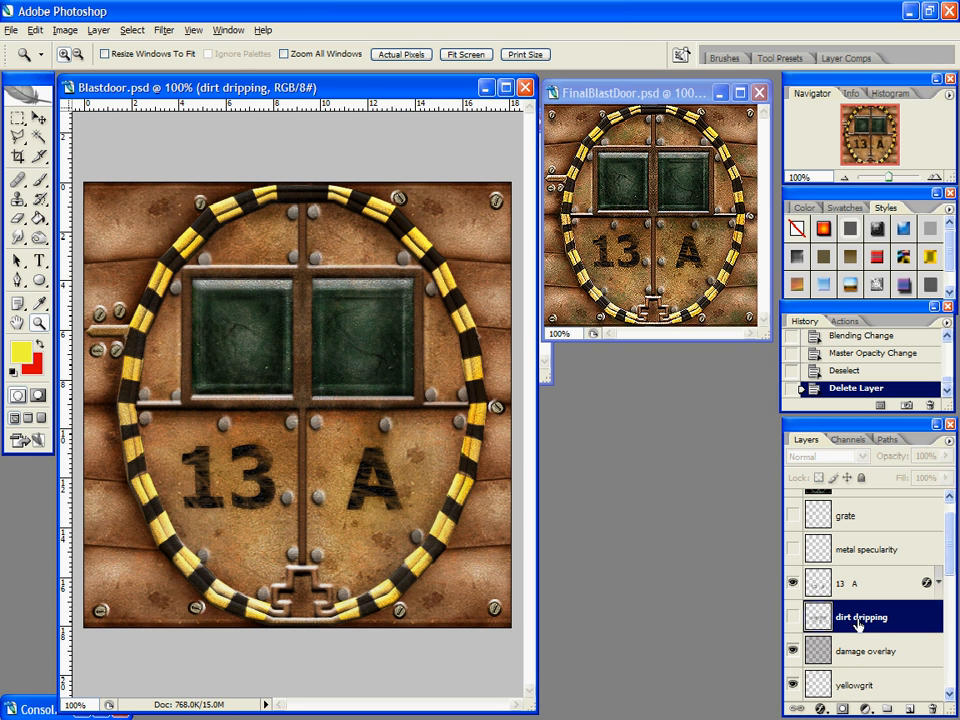
pyautogui.click(792, 621)
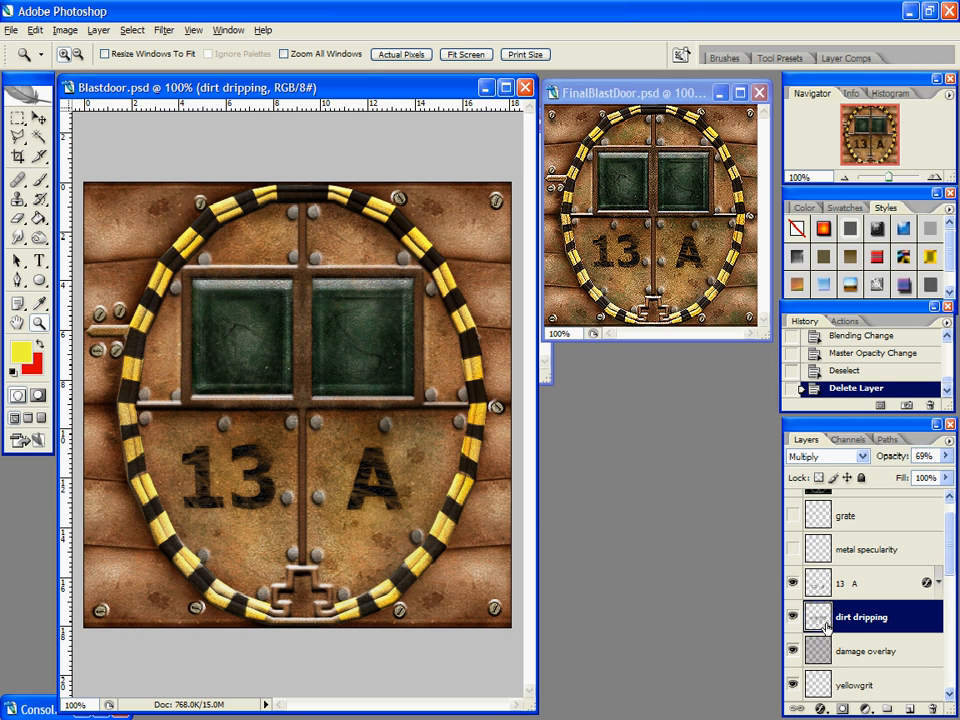
# Step: Show the grate and metal specularity layers, keeping the panel layer hidden
pyautogui.click(793, 515)
pyautogui.scroll(1, 791, 512)
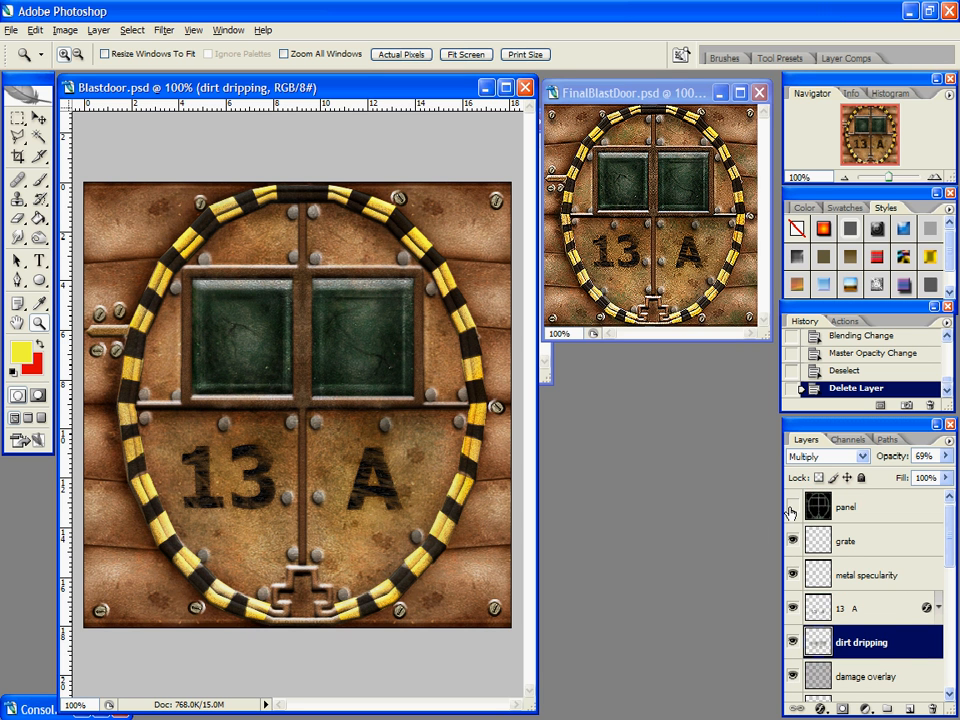
pyautogui.scroll(-3, 791, 512)
pyautogui.scroll(3, 798, 508)
# Step: Flatten the image into a single background layer, discarding the hidden layers
pyautogui.click(66, 31)
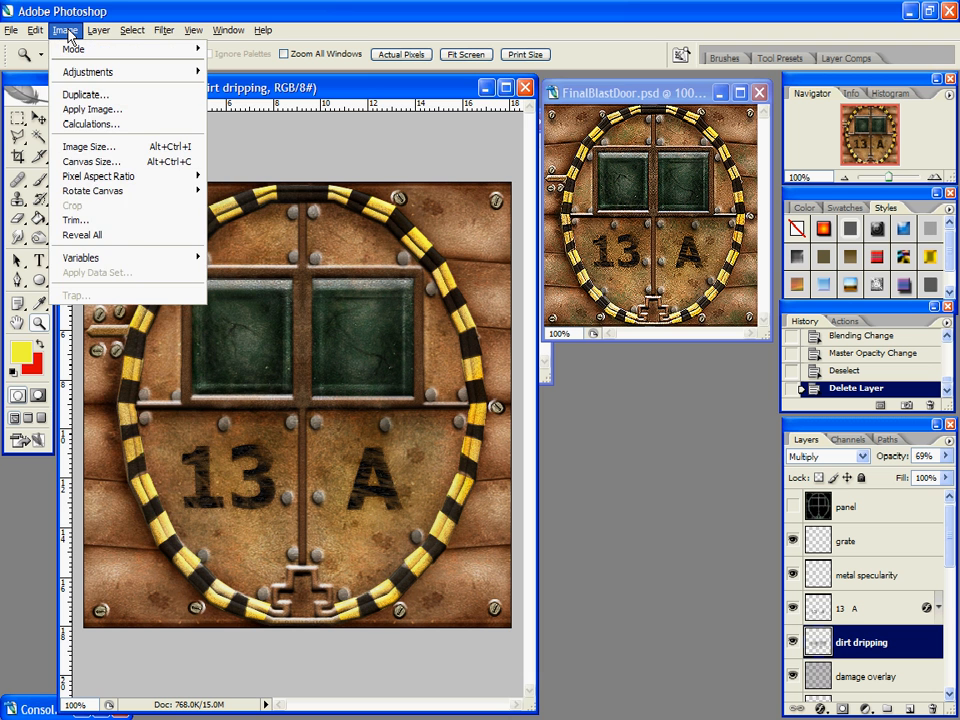
pyautogui.moveTo(97, 31)
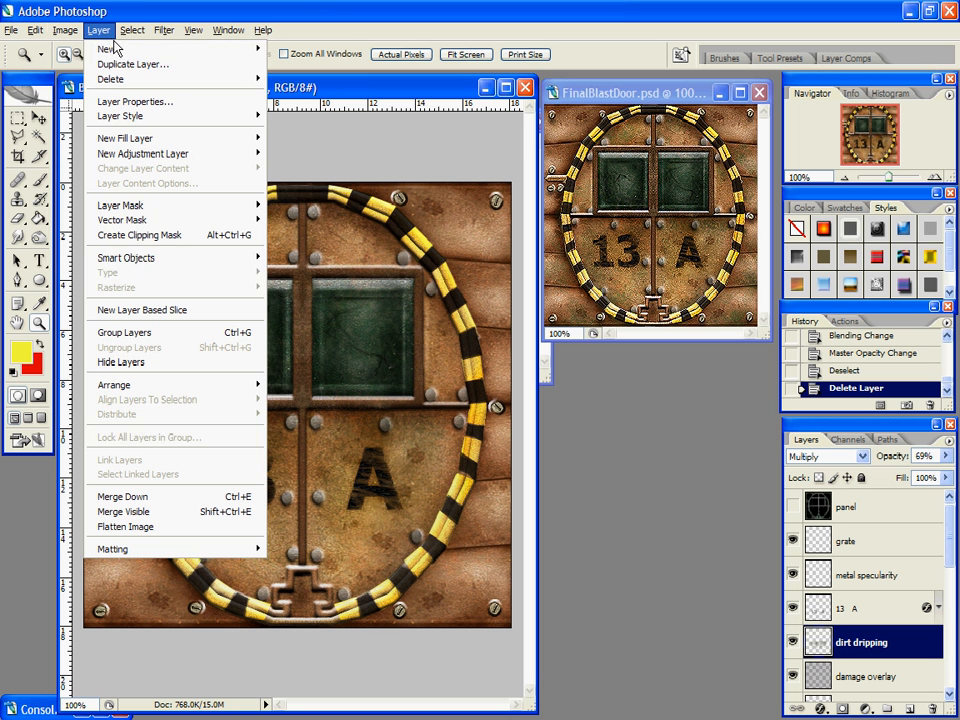
pyautogui.click(216, 527)
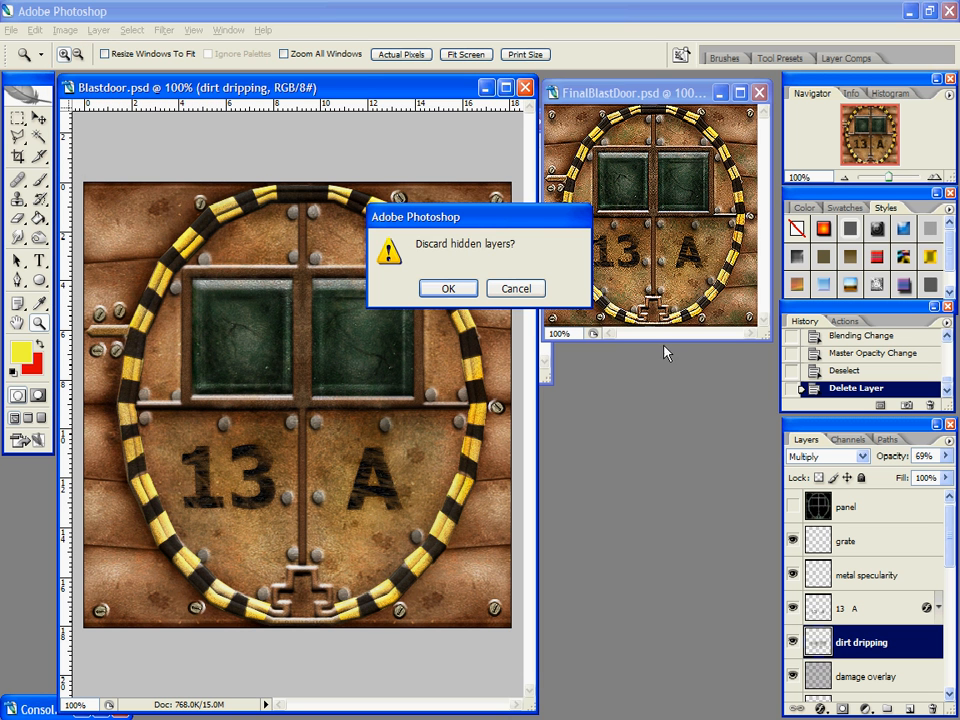
pyautogui.click(449, 288)
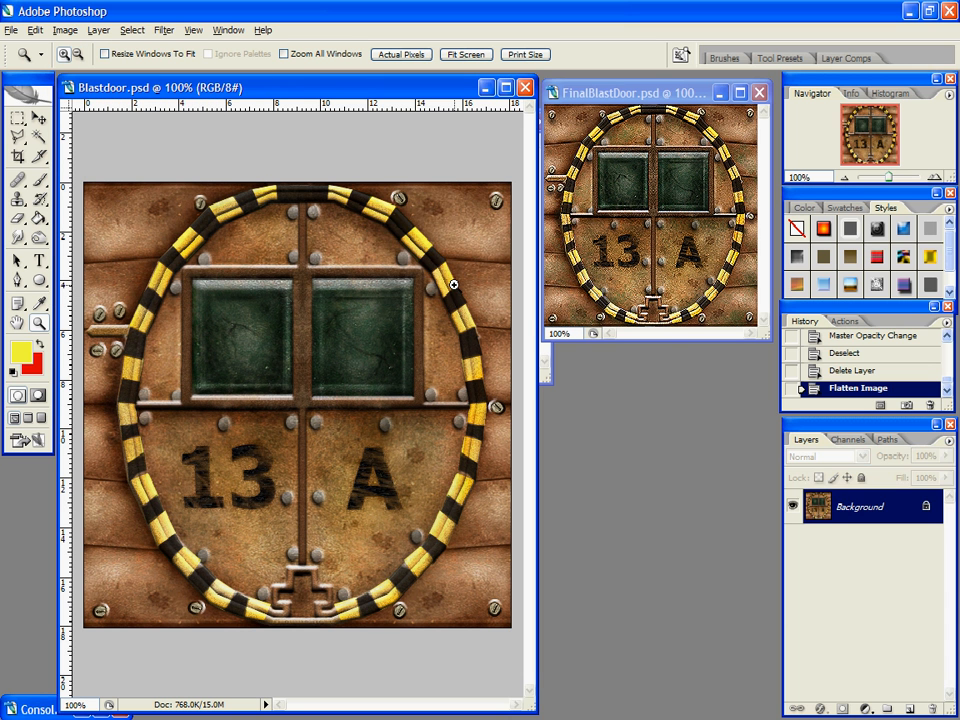
# Step: Resize the flattened image to 256 by 256 pixels with proportions constrained and Bicubic resampling
pyautogui.click(65, 30)
pyautogui.click(107, 146)
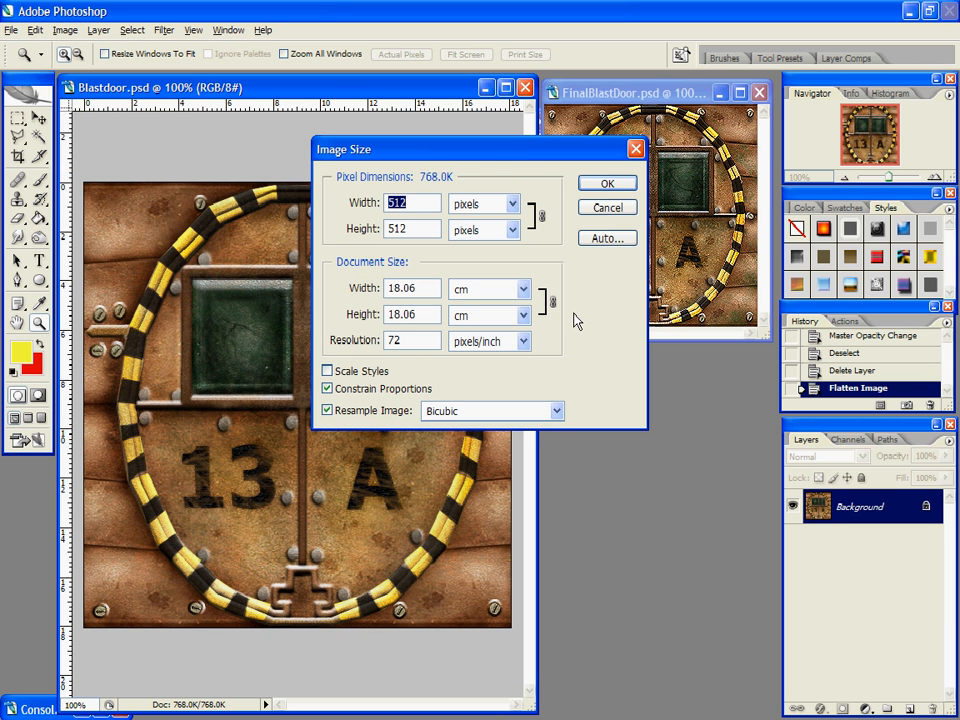
pyautogui.write('256')
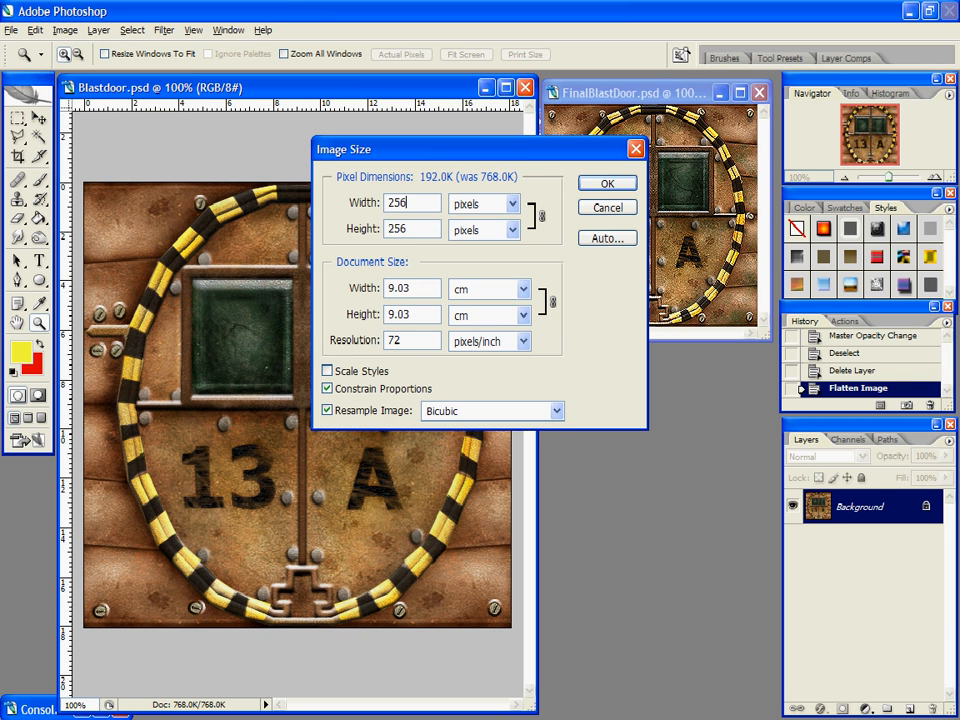
pyautogui.press('Return')
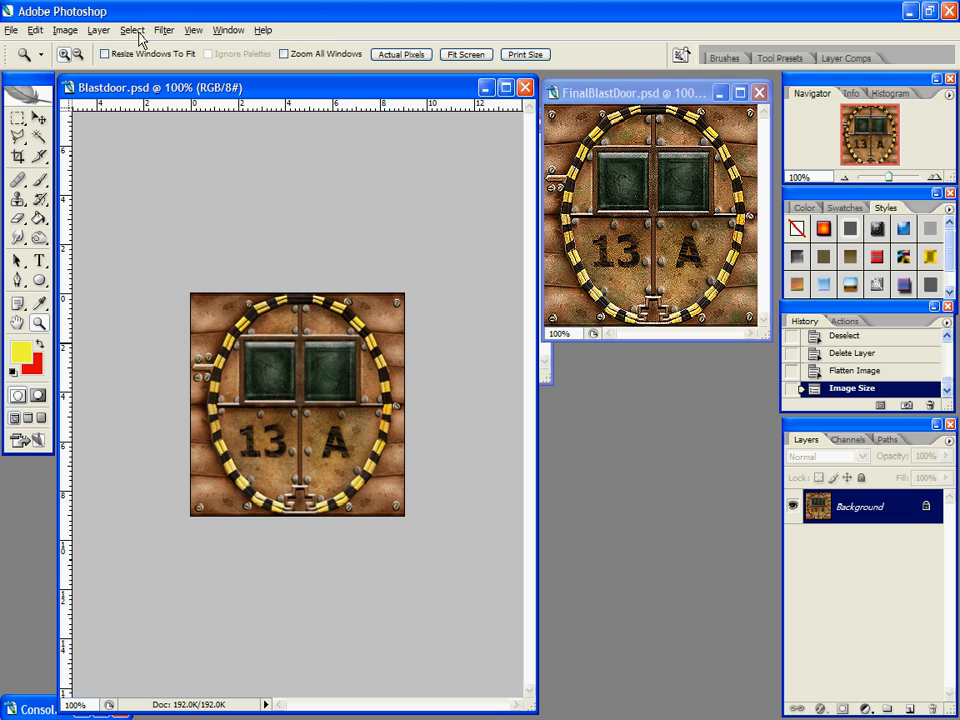
# Step: Try the basic Sharpen filter on the resized door texture, and undo it
pyautogui.click(163, 30)
pyautogui.moveTo(285, 258)
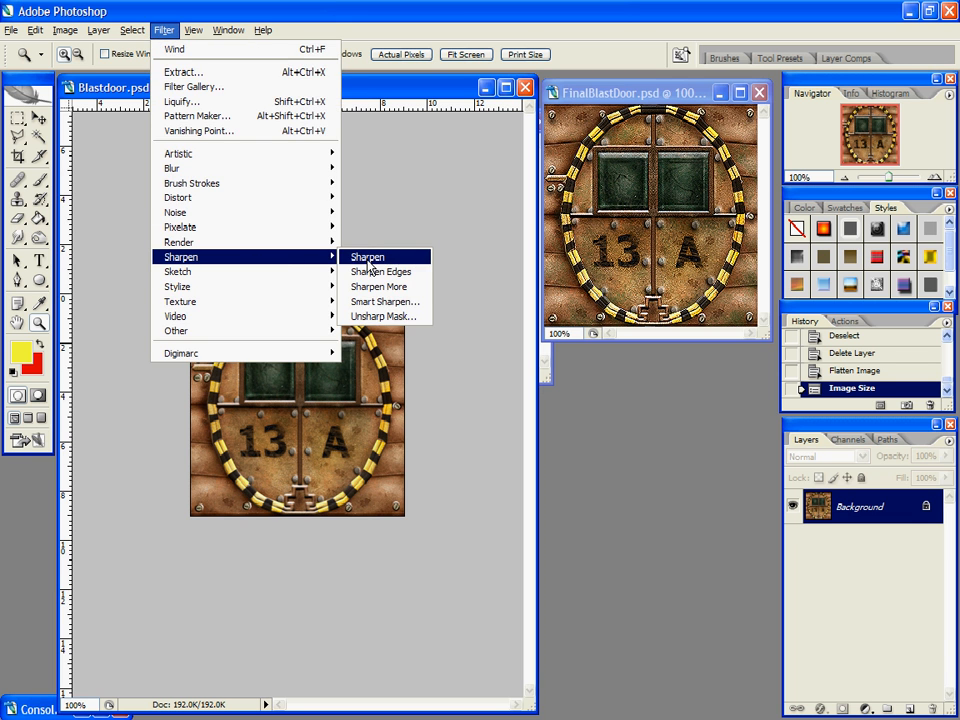
pyautogui.click(368, 258)
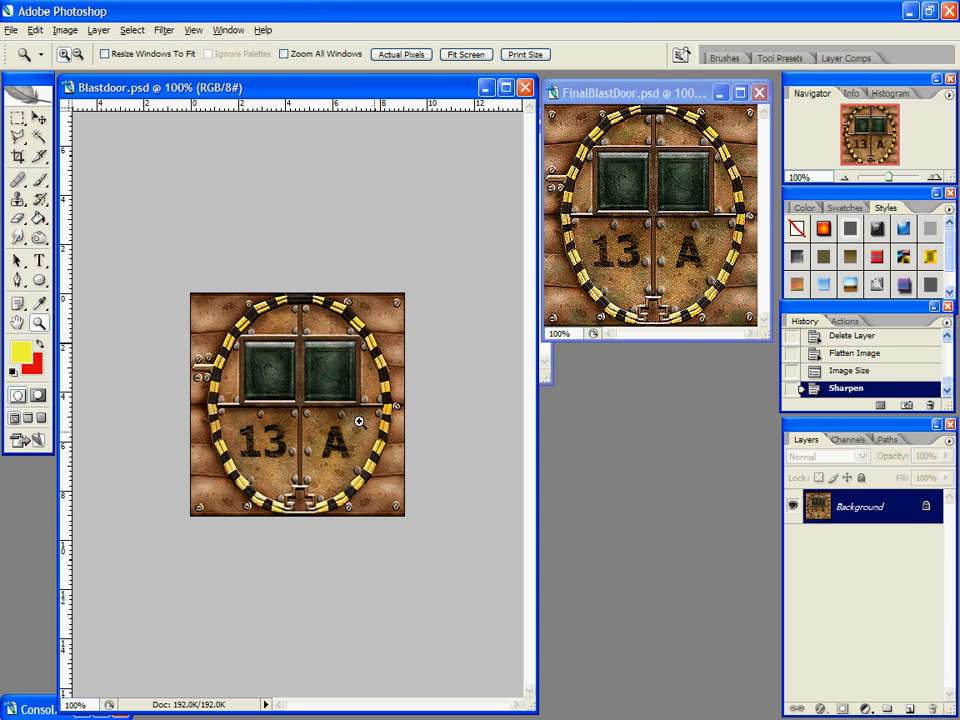
pyautogui.click(874, 371)
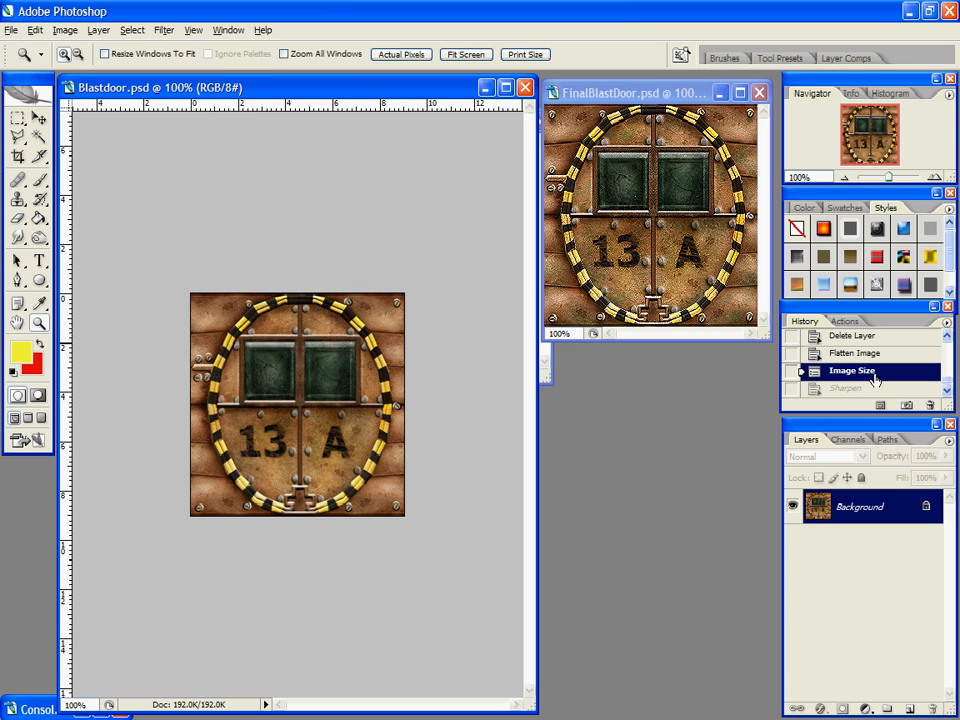
# Step: Apply Smart Sharpen to the door texture with a low amount, 4.9 pixels radius and Motion Blur removal
pyautogui.click(164, 30)
pyautogui.moveTo(186, 257)
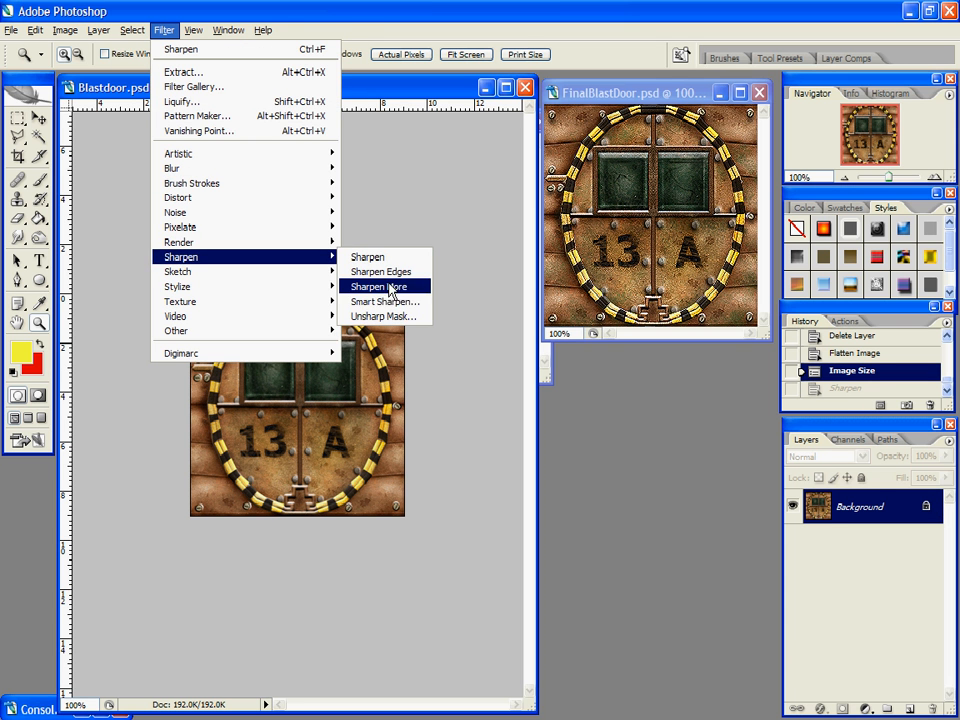
pyautogui.click(404, 305)
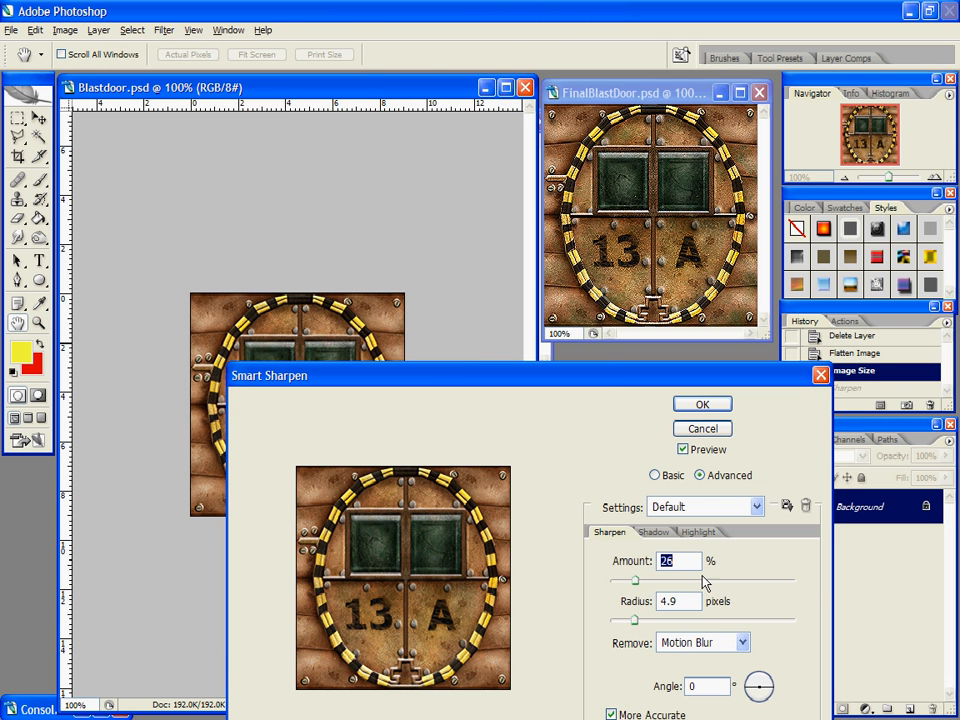
pyautogui.moveTo(596, 388); pyautogui.dragTo(714, 380)
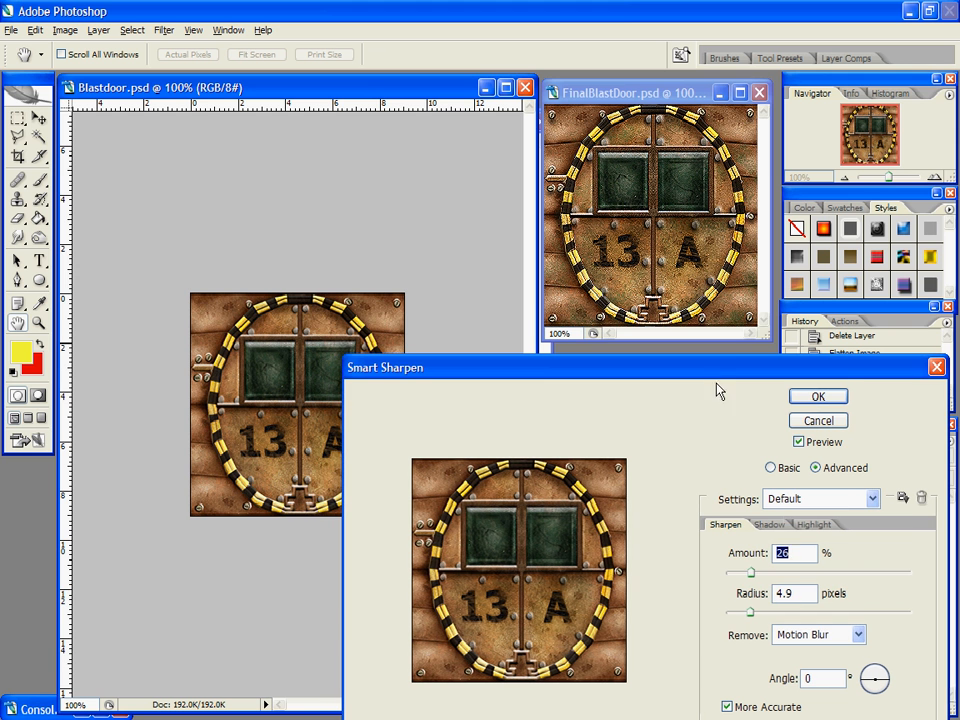
pyautogui.click(852, 572)
pyautogui.click(757, 573)
pyautogui.click(818, 396)
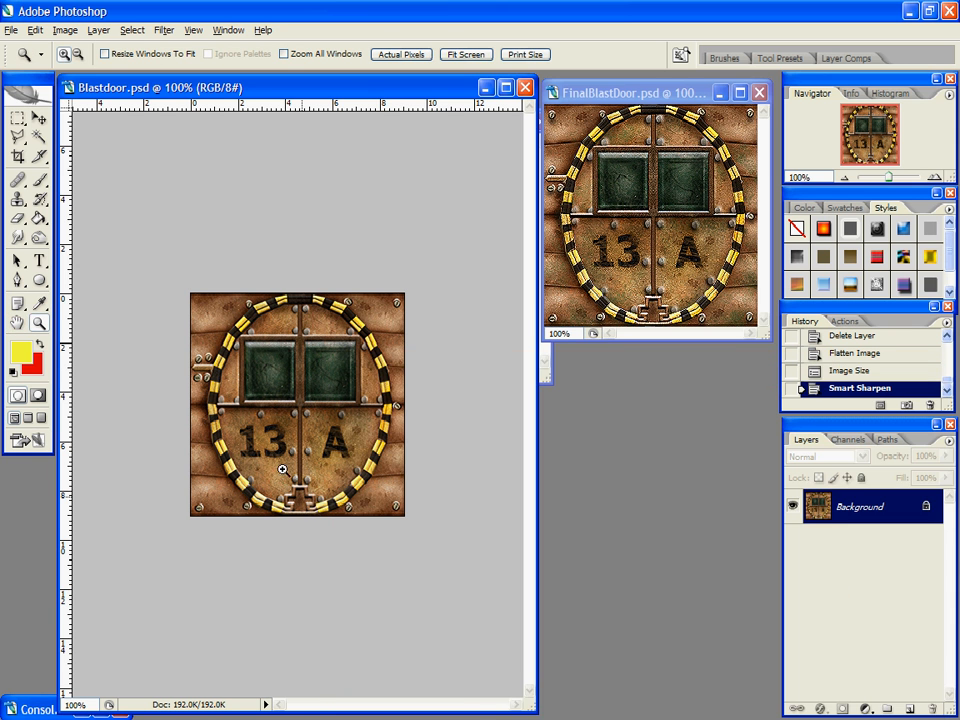
# Step: Shrink the Blastdoor.psd window to fit the reduced texture, and close it
pyautogui.moveTo(535, 708); pyautogui.dragTo(357, 366)
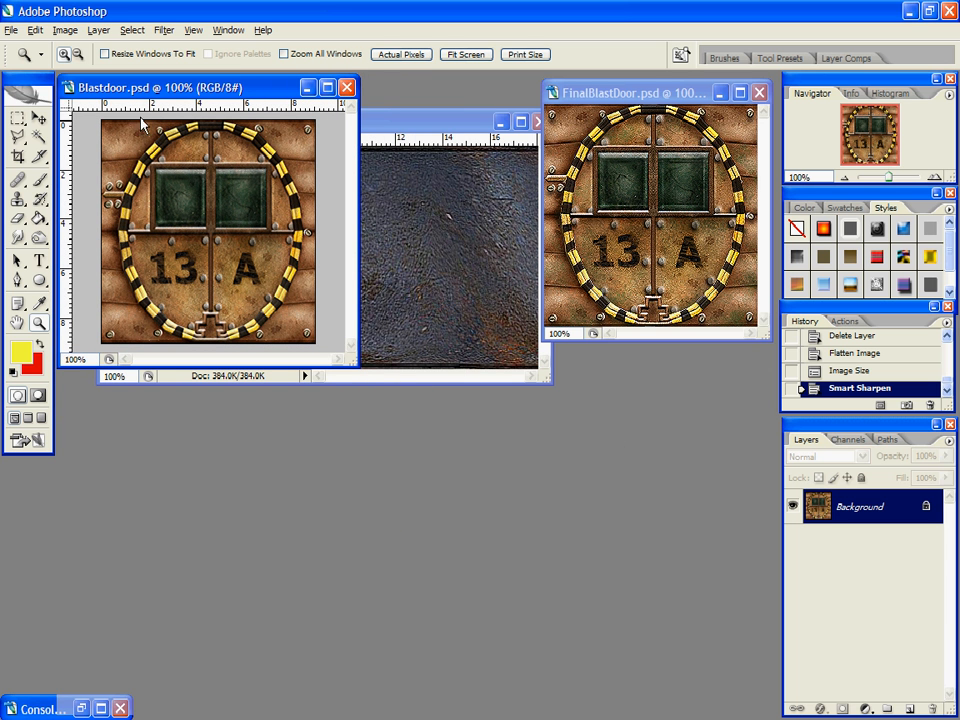
pyautogui.click(346, 88)
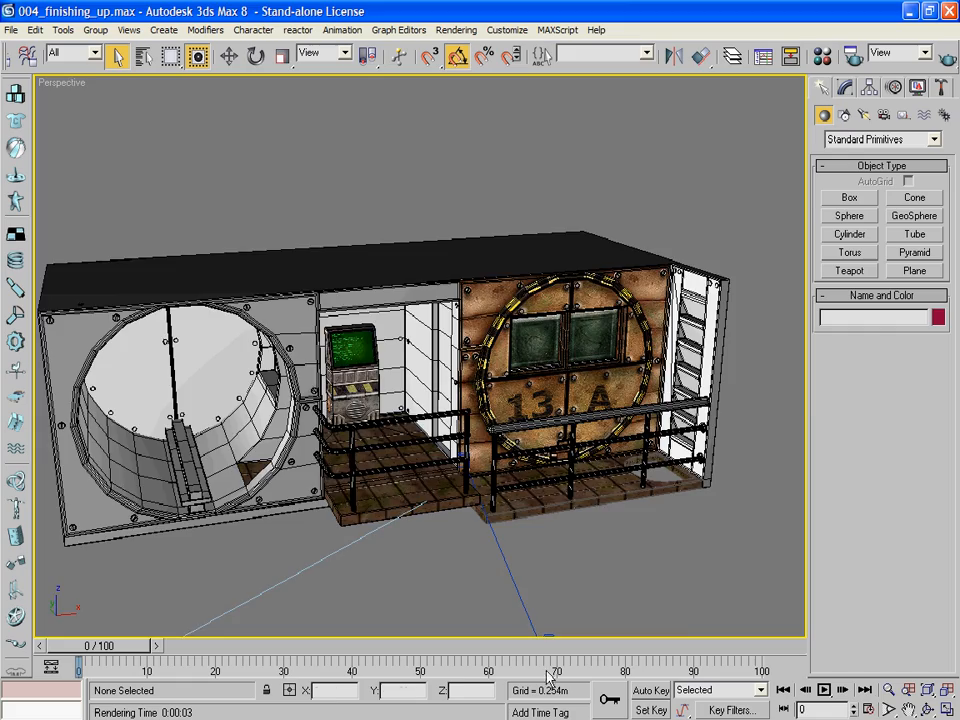
# Step: Switch to 004_finishing_up.max in 3ds Max and examine the finished texture on the blast door wall up close
pyautogui.scroll(5, 560, 390)
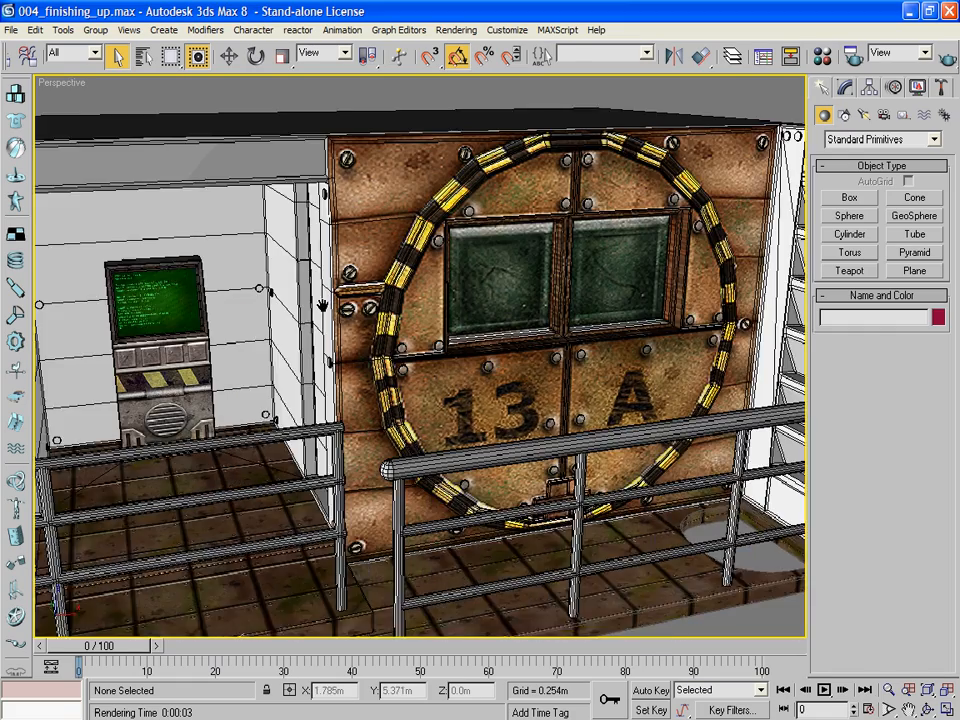
pyautogui.moveTo(323, 305); pyautogui.dragTo(290, 310)
pyautogui.moveTo(332, 408); pyautogui.dragTo(445, 316)
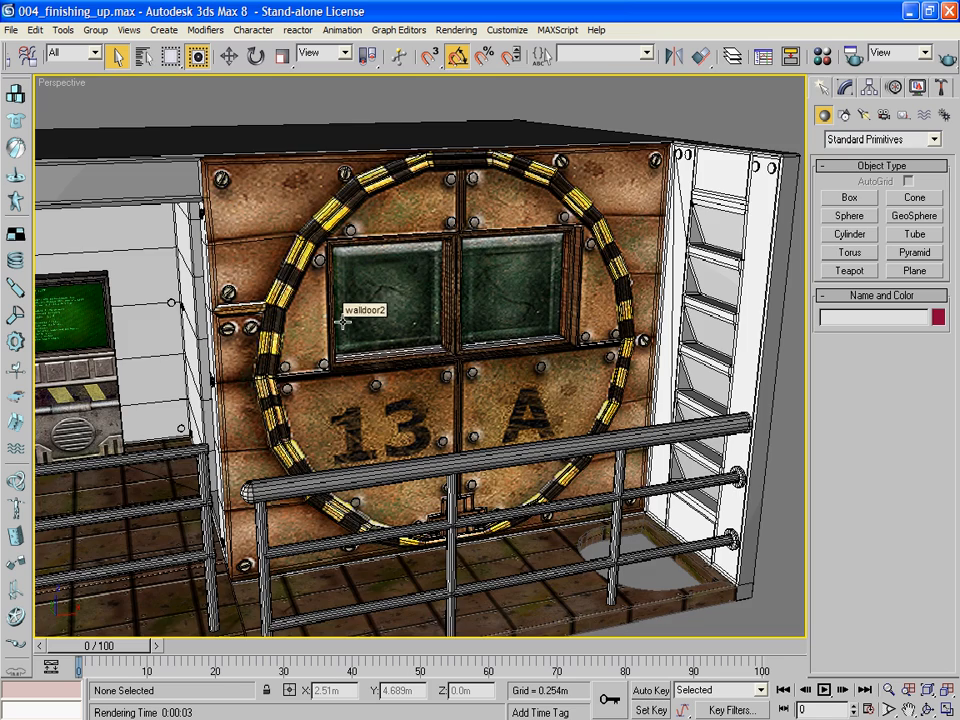
pyautogui.scroll(-5, 376, 411)
pyautogui.scroll(3, 376, 412)
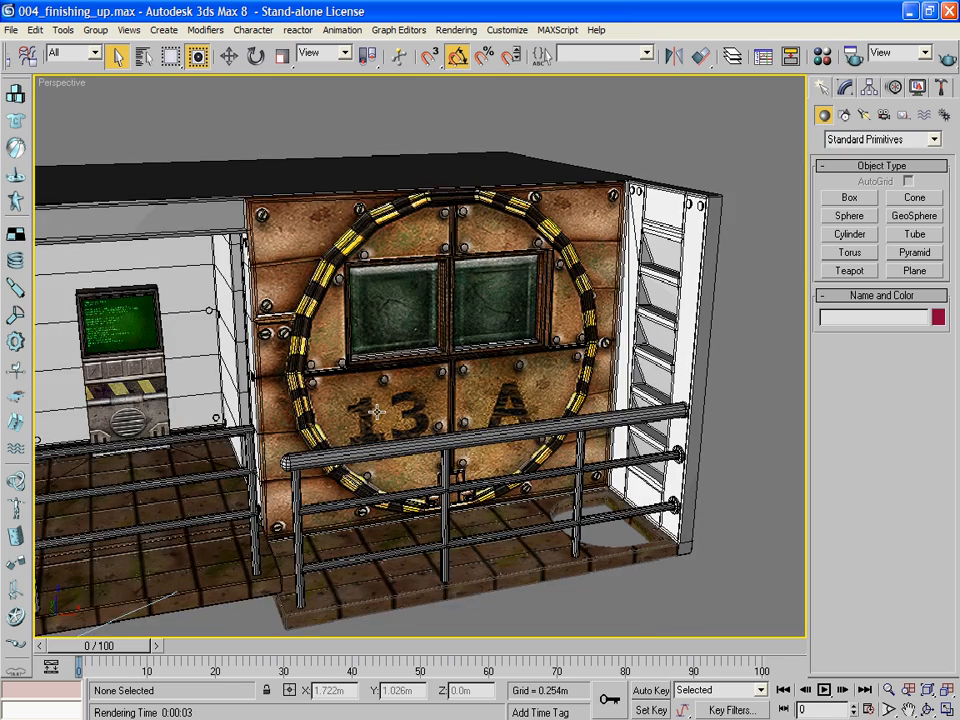
# Step: Frame the blast door, console and railings in the Perspective view, render it, and close the rendered frame
pyautogui.moveTo(351, 403); pyautogui.dragTo(536, 390)
pyautogui.scroll(-4, 421, 343)
pyautogui.scroll(2, 403, 353)
pyautogui.moveTo(710, 415); pyautogui.dragTo(669, 397)
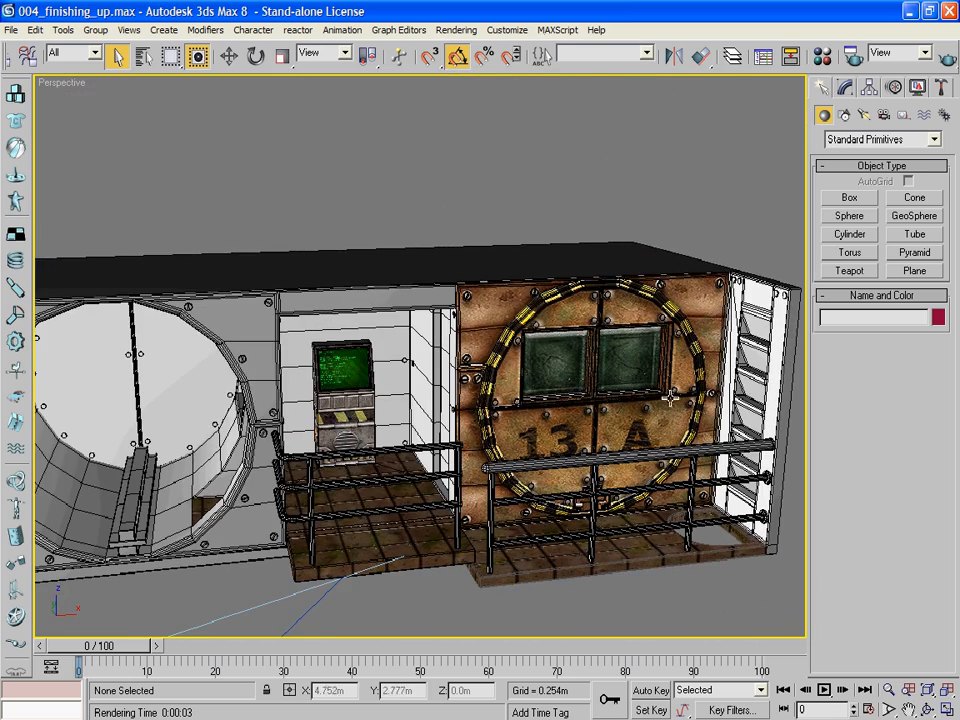
pyautogui.click(944, 57)
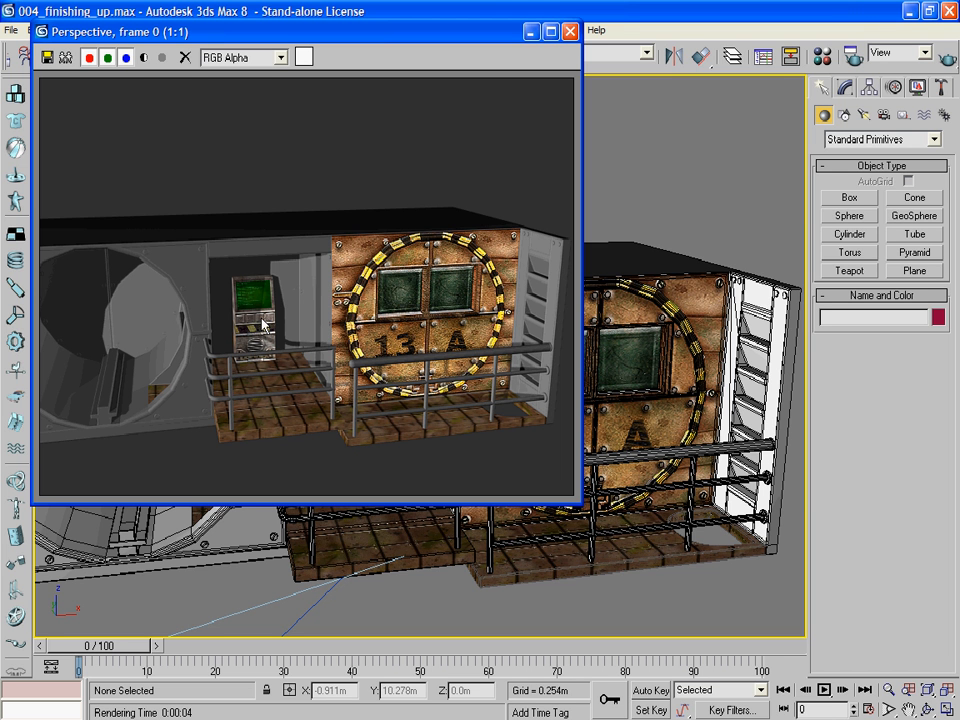
pyautogui.click(570, 31)
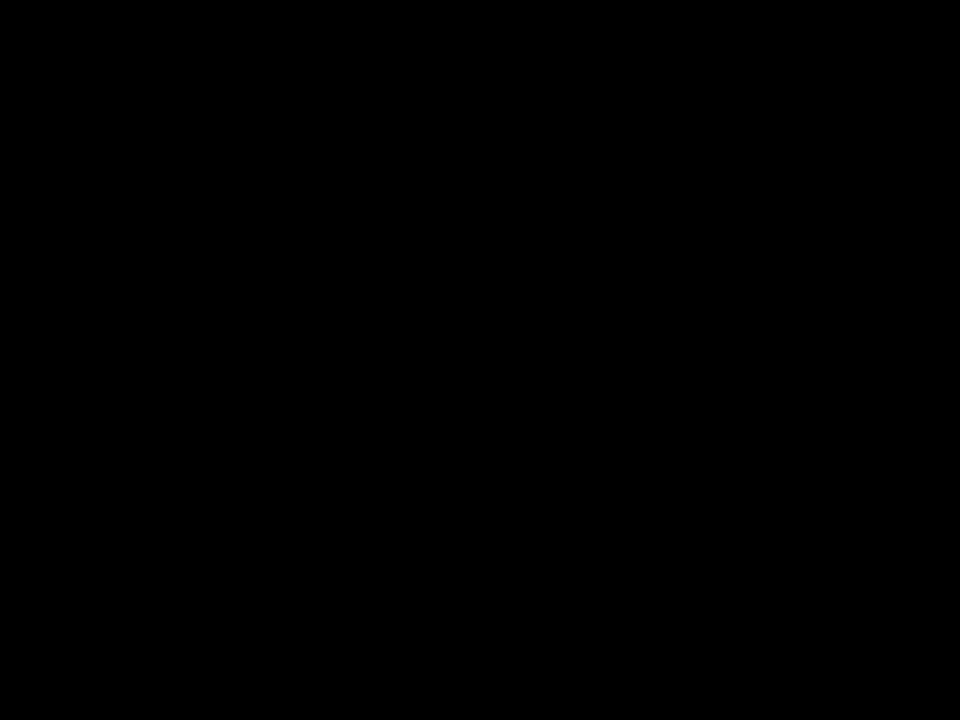